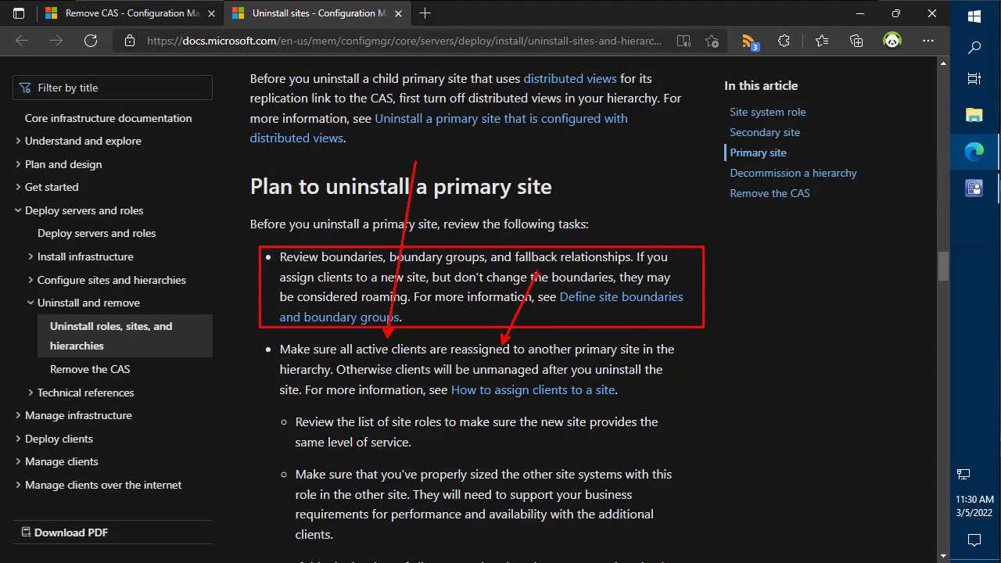
# - Clear the annotations, read down the 'Plan to uninstall a primary site' checklist, then minimize Edge
pyautogui.press('Escape')
pyautogui.scroll(-1, 300, 382)
pyautogui.scroll(-1, 310, 382)
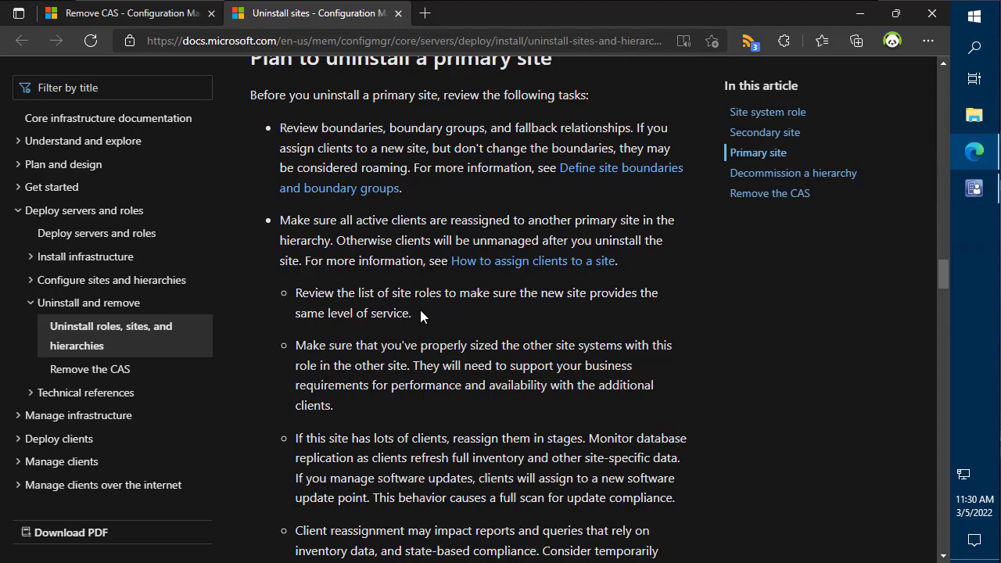
pyautogui.scroll(-3, 420, 312)
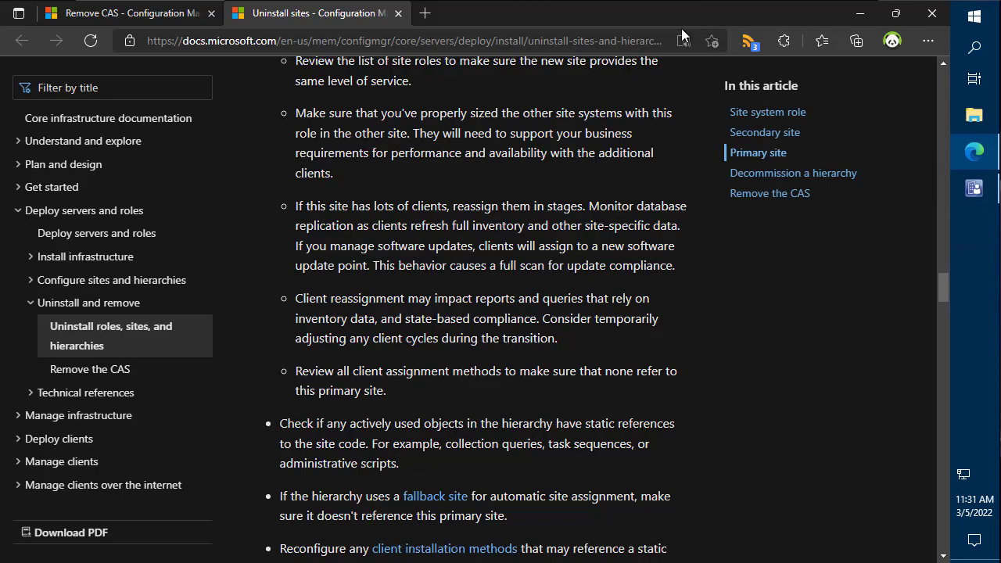
pyautogui.click(868, 16)
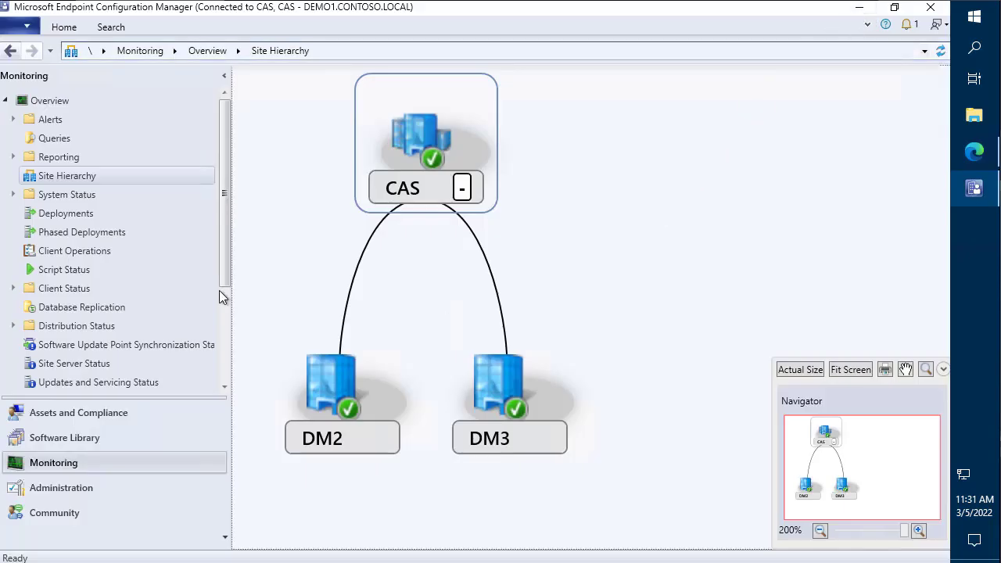
# - Show the Devices list, mark the DM2 site codes and DEMO3CLIENT row, then return to the docs
pyautogui.click(120, 412)
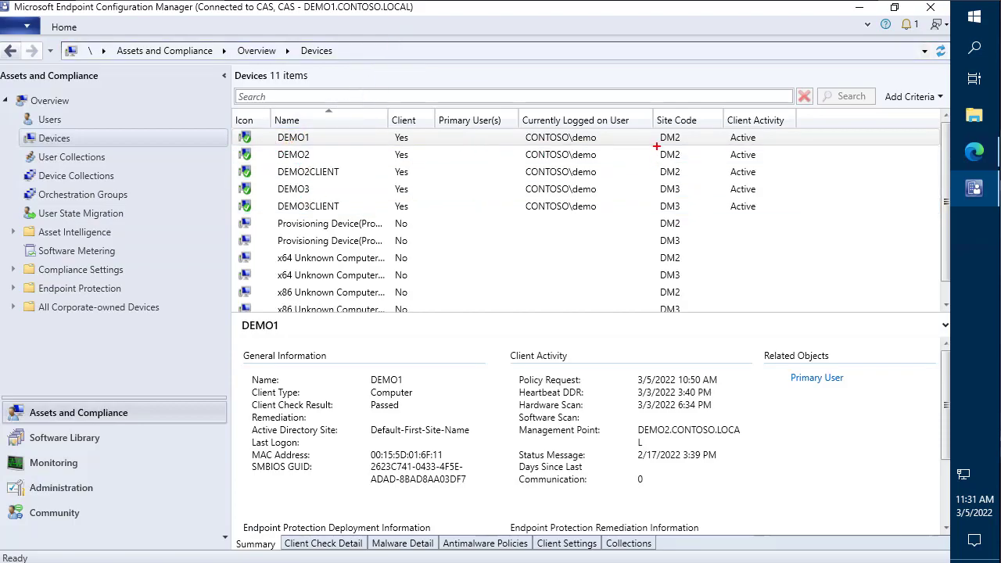
pyautogui.moveTo(665, 161)
pyautogui.mouseDown()
pyautogui.moveTo(690, 185)
pyautogui.moveTo(684, 176)
pyautogui.moveTo(691, 215)
pyautogui.mouseUp()
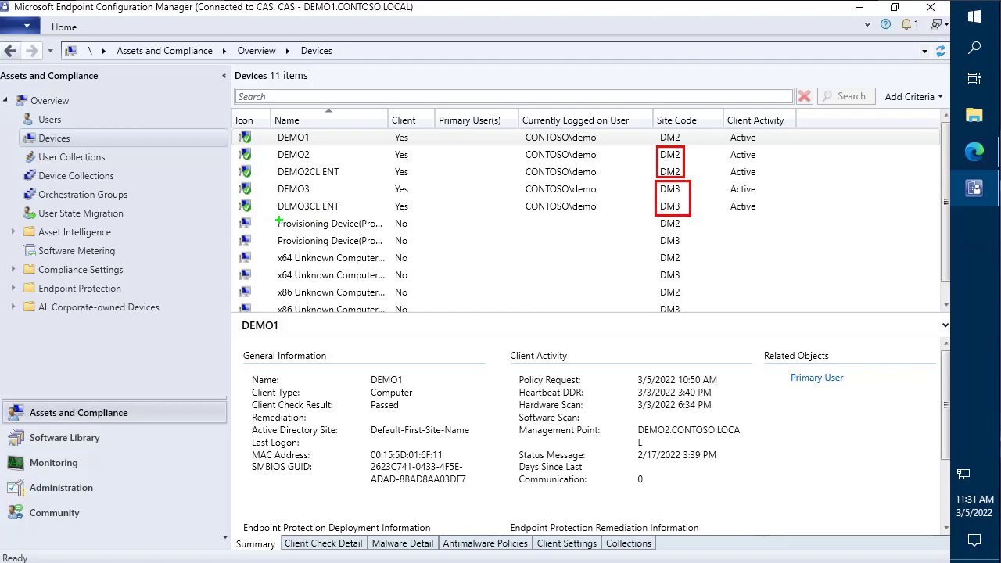
pyautogui.moveTo(233, 198); pyautogui.dragTo(379, 215)
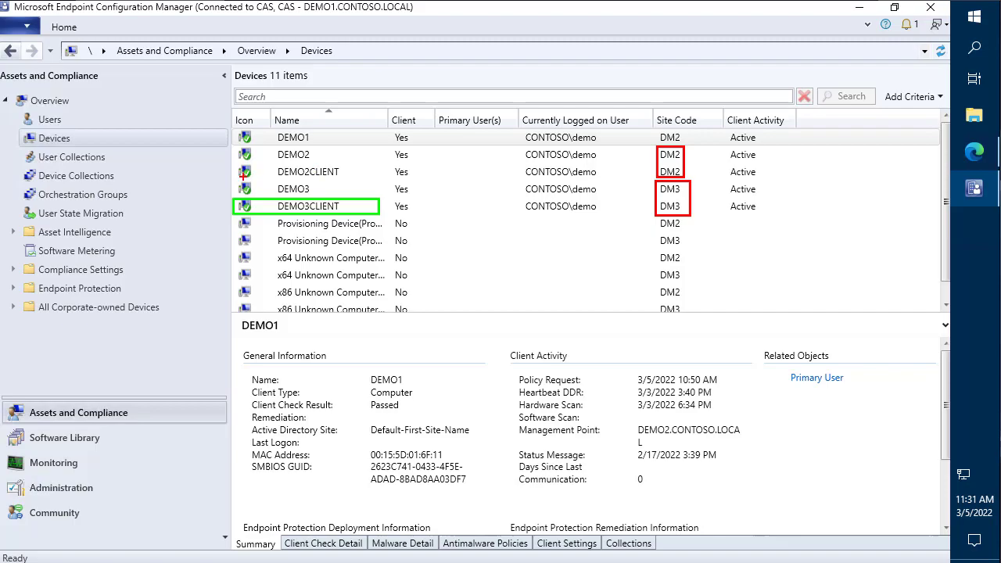
pyautogui.moveTo(244, 178)
pyautogui.mouseDown()
pyautogui.moveTo(341, 193)
pyautogui.moveTo(261, 195)
pyautogui.mouseUp()
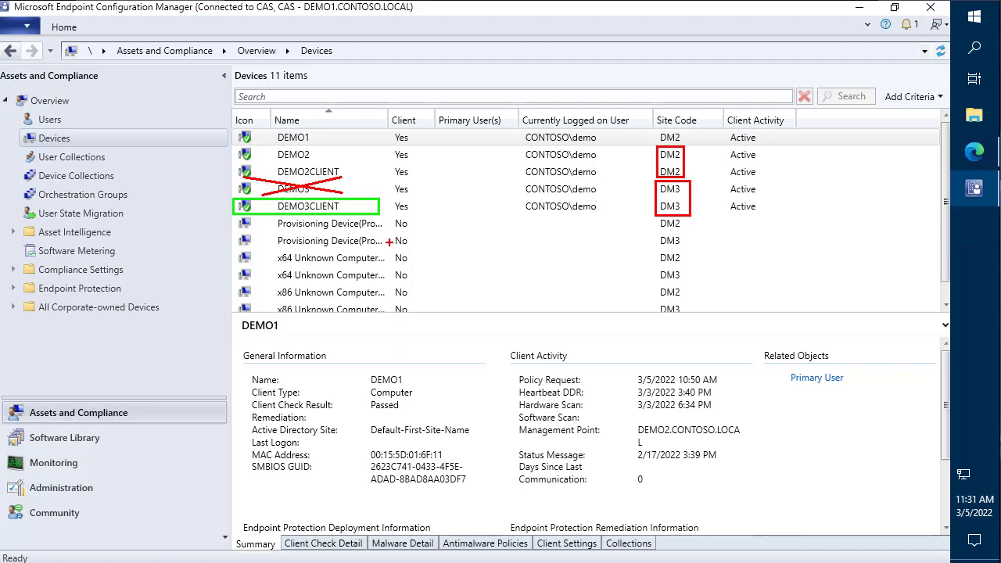
pyautogui.press('Escape')
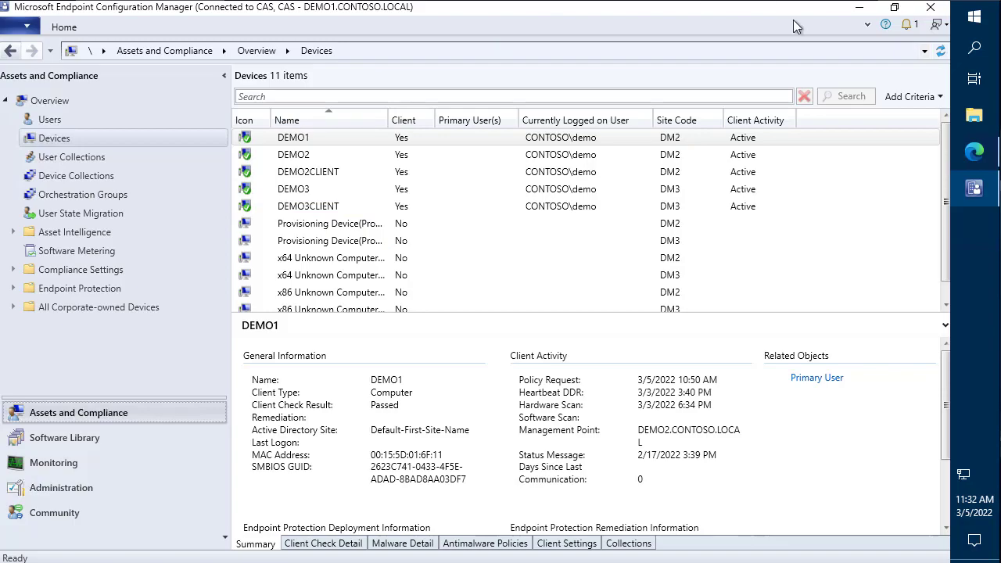
pyautogui.click(974, 151)
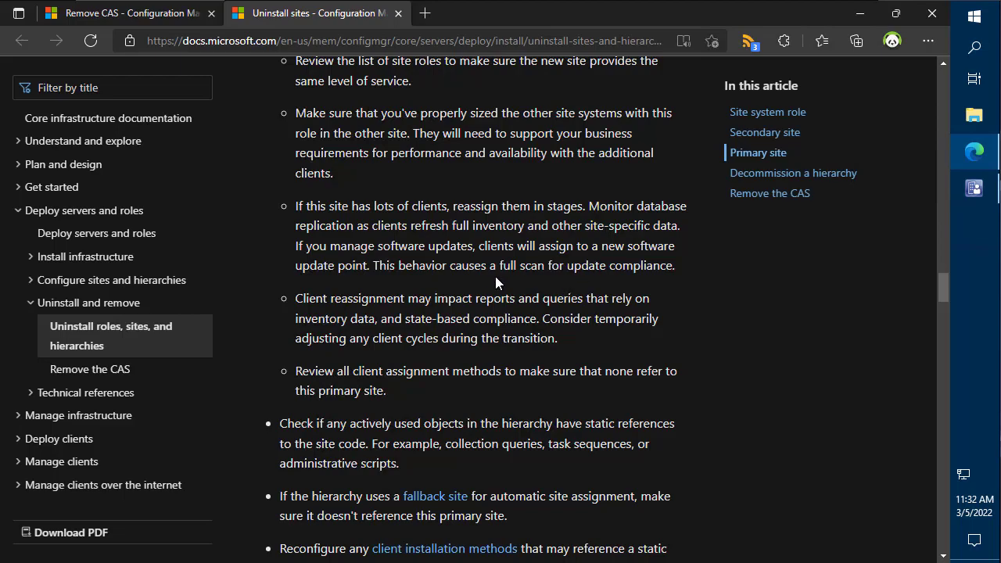
# - Highlight the 'reassign them in stages' advice in the article, then minimize Edge back to Devices
pyautogui.scroll(1, 495, 277)
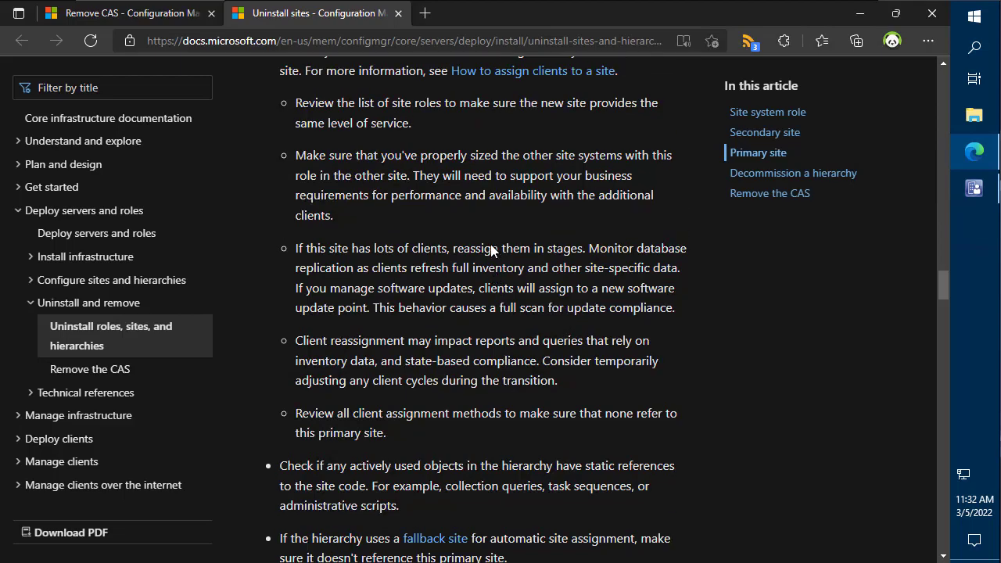
pyautogui.moveTo(273, 230); pyautogui.dragTo(710, 327)
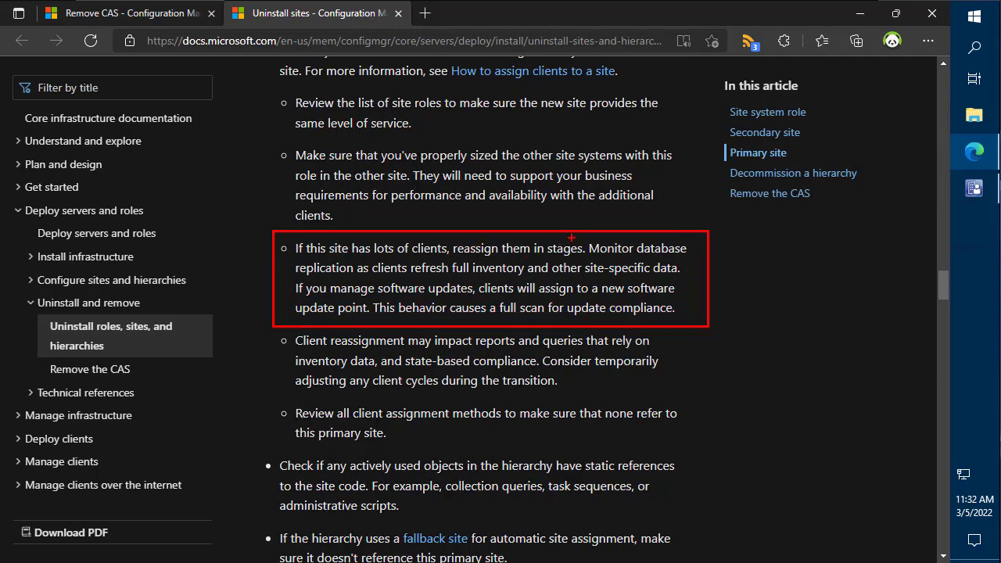
pyautogui.moveTo(572, 237); pyautogui.dragTo(612, 188)
pyautogui.press('Escape')
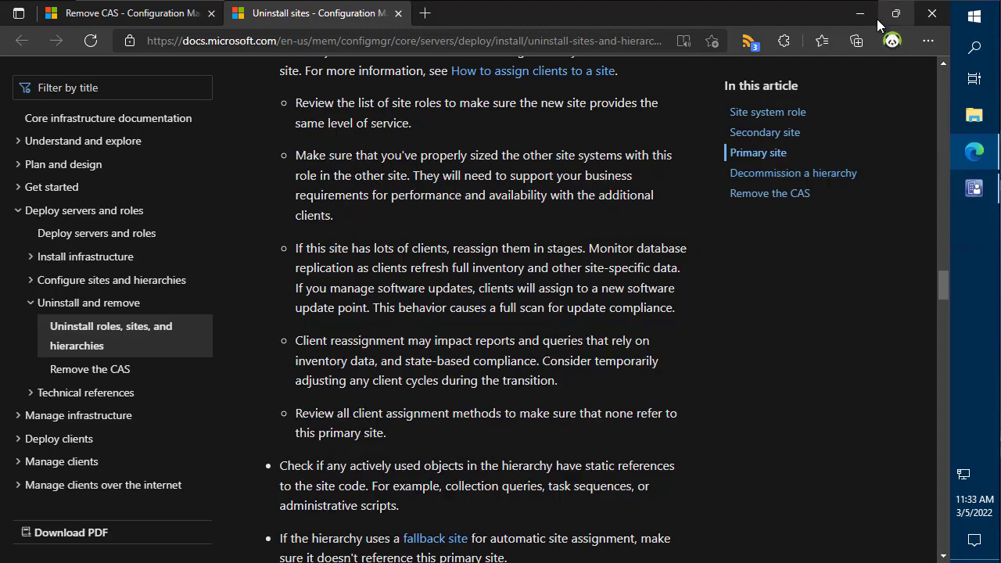
pyautogui.click(860, 14)
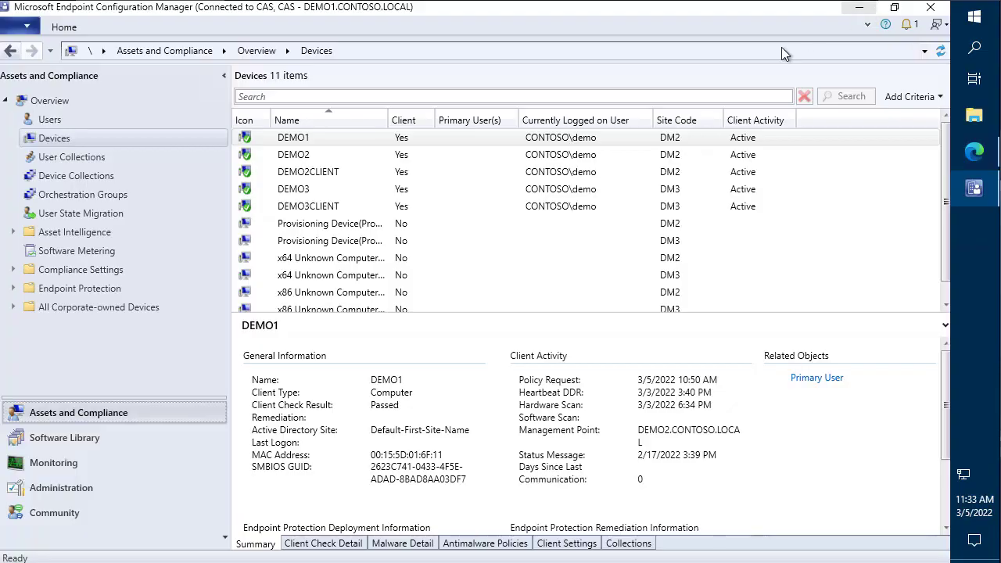
# - Reassign DEMO3CLIENT from site DM3 to DM2 - Demo 2
pyautogui.click(327, 209)
pyautogui.rightClick(327, 211)
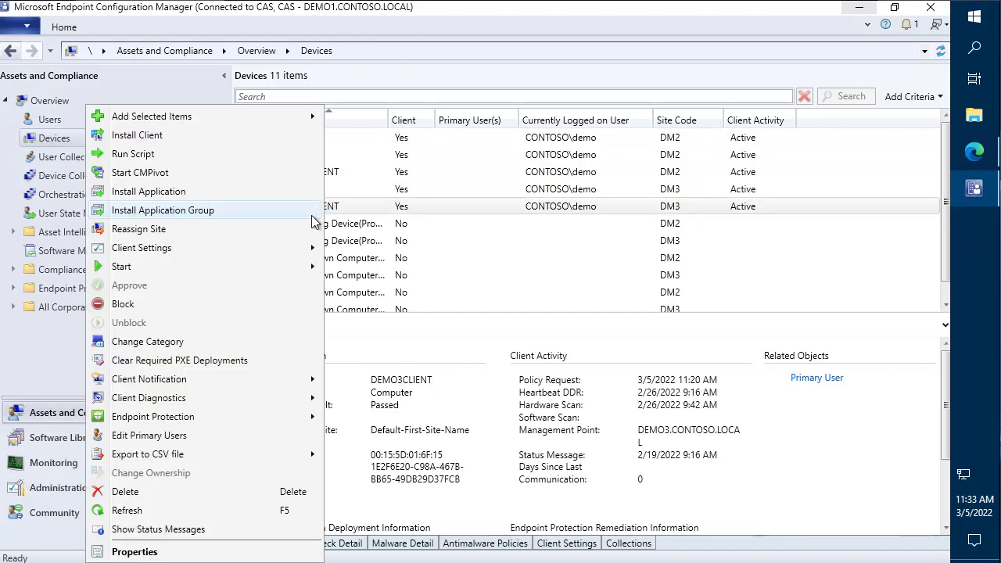
pyautogui.click(259, 228)
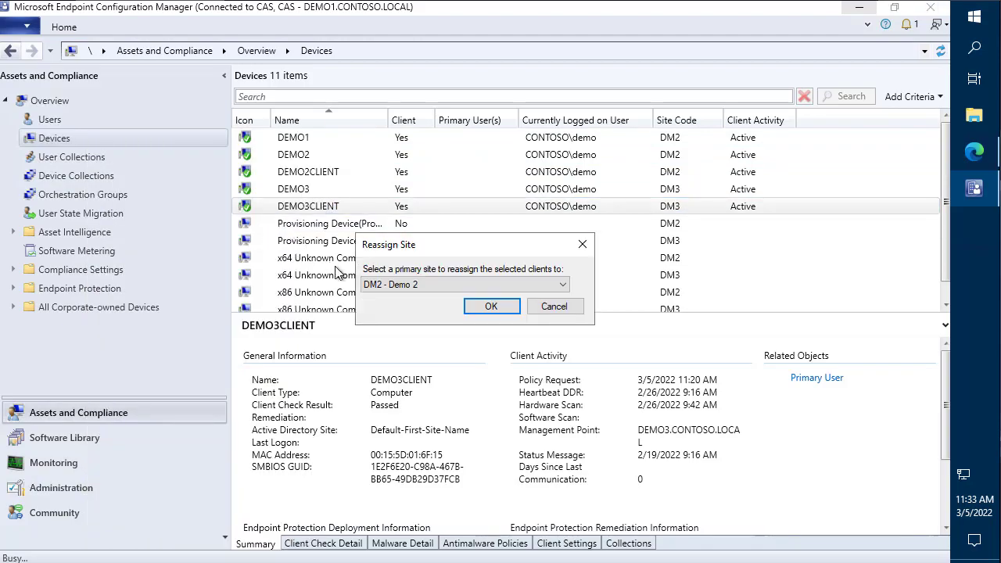
pyautogui.click(406, 287)
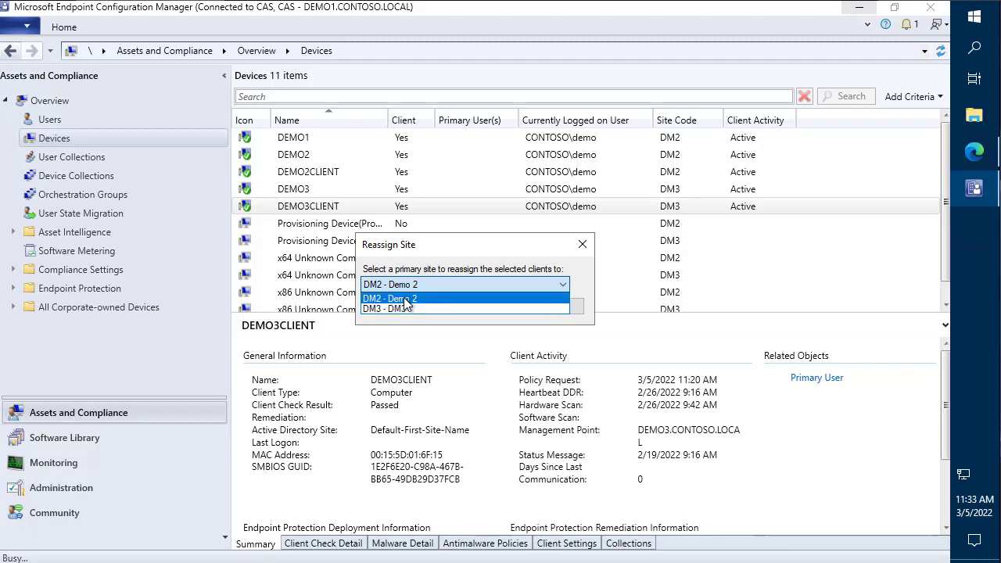
pyautogui.click(404, 298)
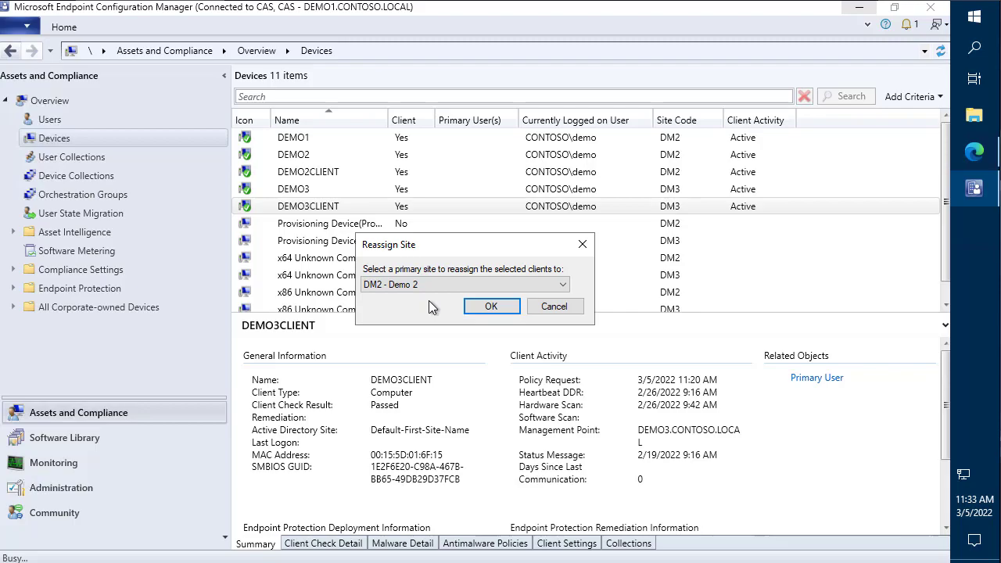
pyautogui.click(505, 315)
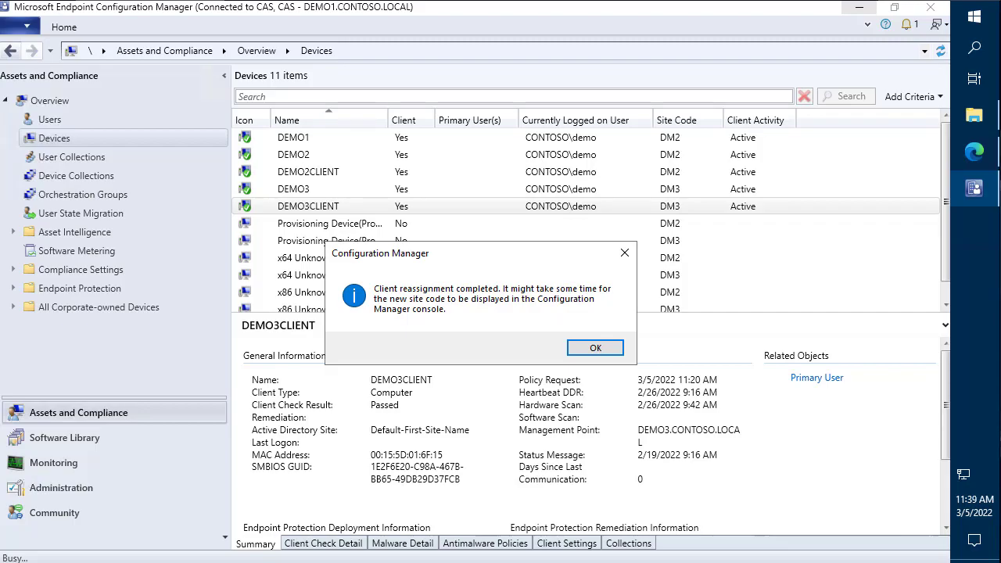
pyautogui.click(788, 8)
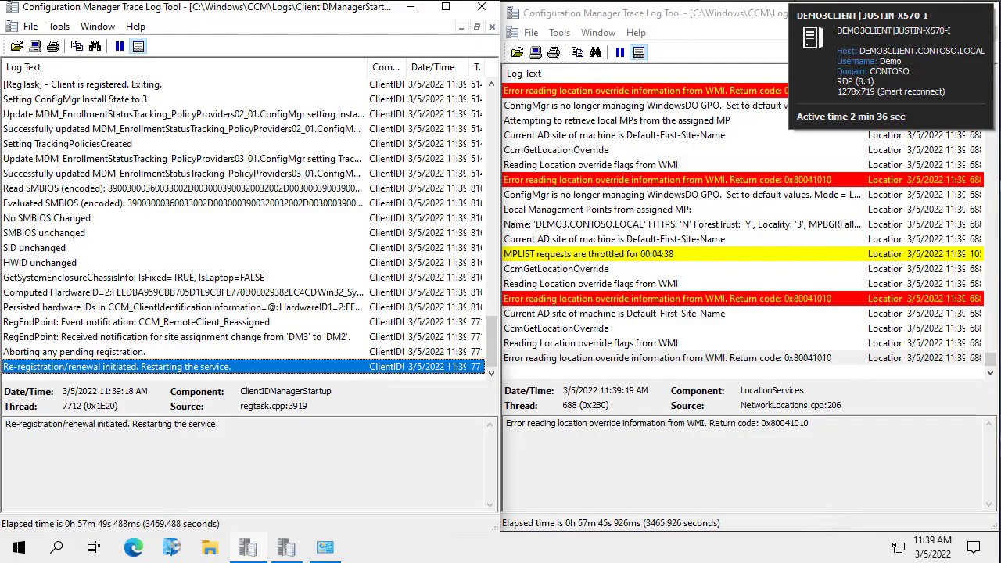
# - Inspect the SMBIOS and Status Agent entries in ClientIDManagerStartup.log and point out the DEMO3CLIENT host name
pyautogui.click(238, 203)
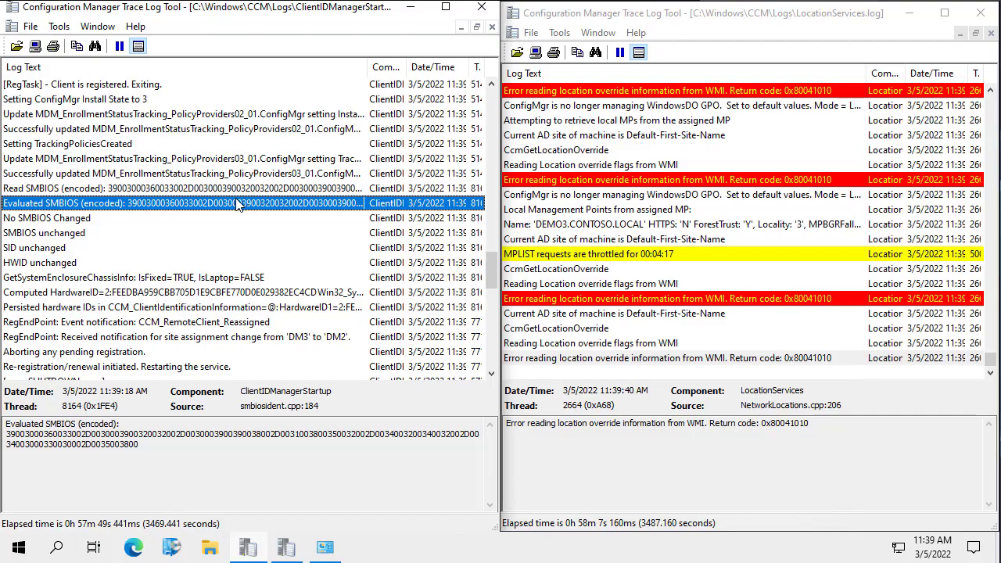
pyautogui.scroll(3, 243, 202)
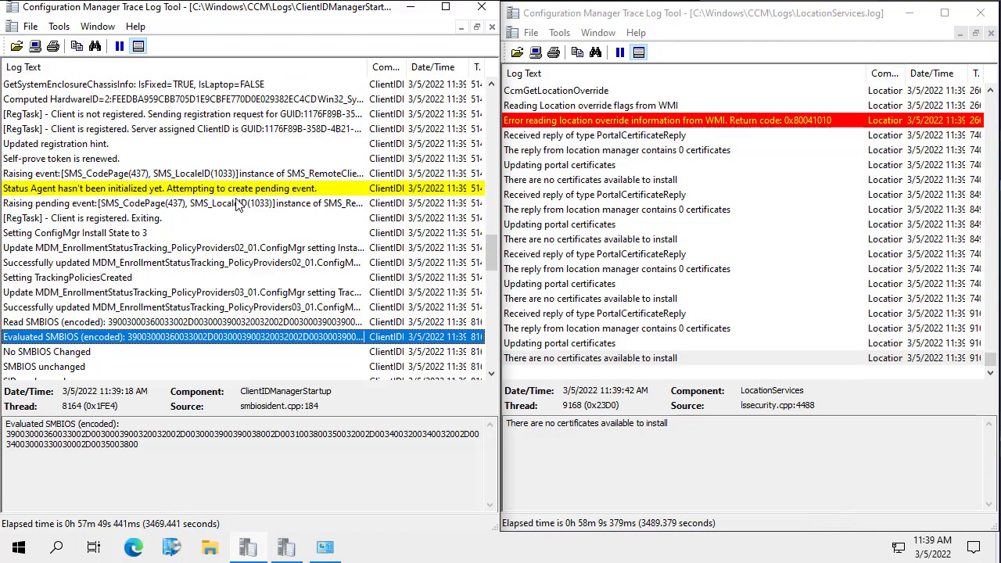
pyautogui.scroll(2, 256, 198)
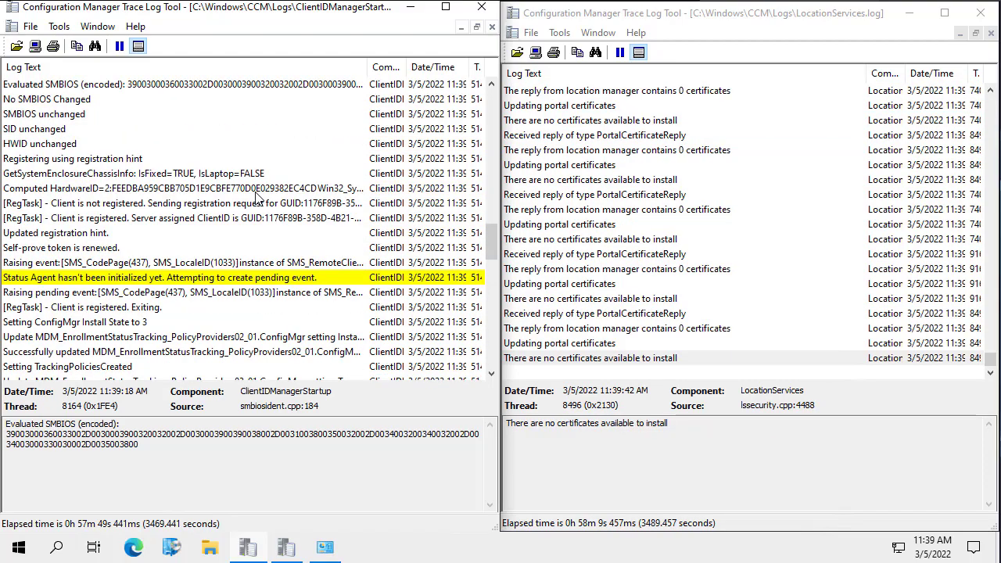
pyautogui.click(245, 278)
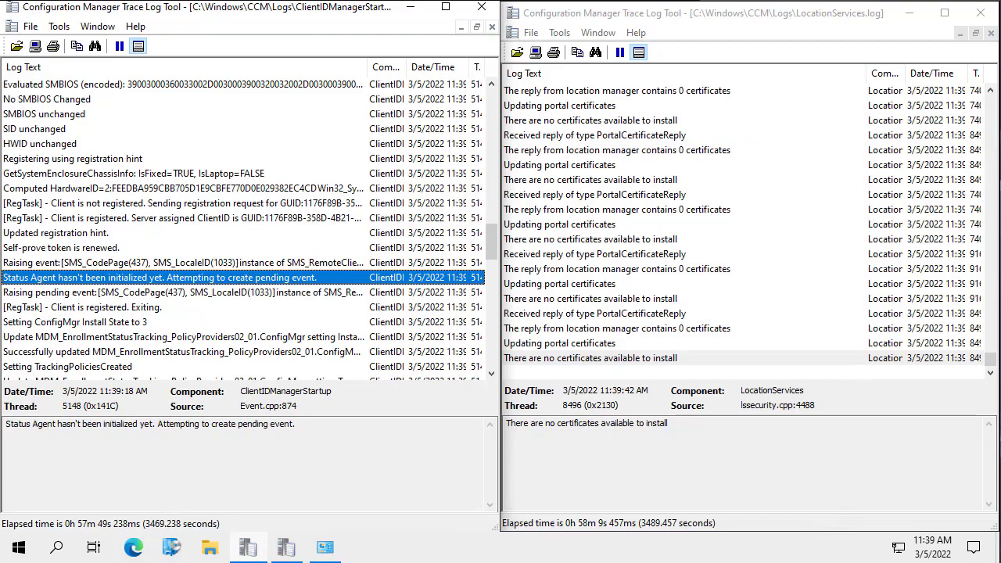
pyautogui.click(410, 7)
pyautogui.click(910, 13)
pyautogui.hotkey('ctrl', '2')
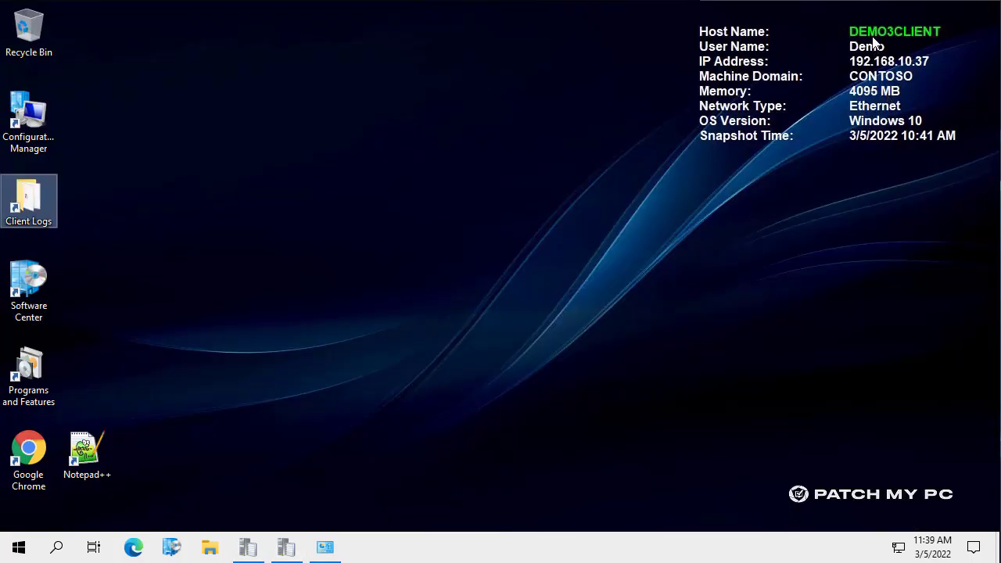
pyautogui.moveTo(844, 33); pyautogui.dragTo(810, 88)
pyautogui.press('Escape')
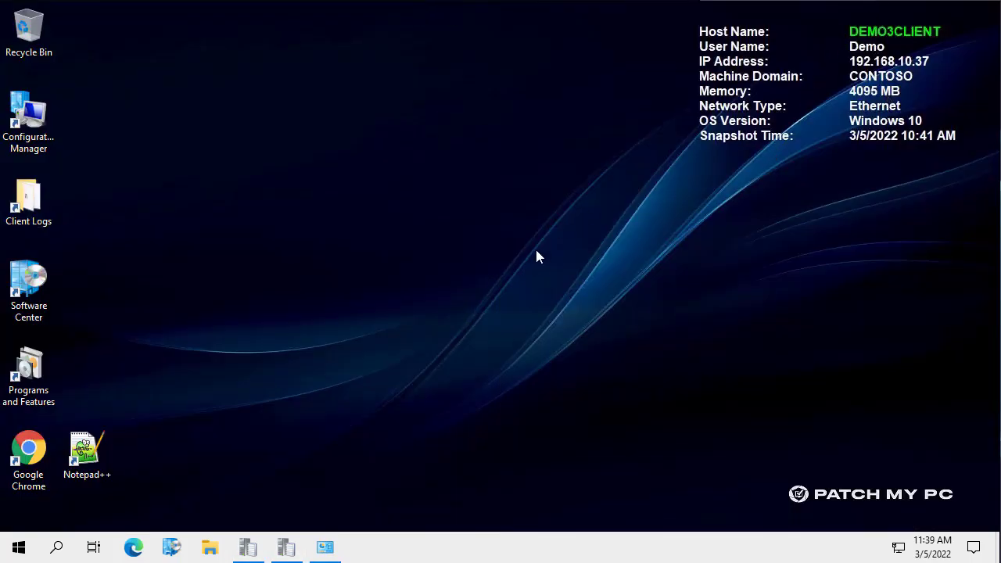
pyautogui.click(246, 549)
pyautogui.click(246, 549)
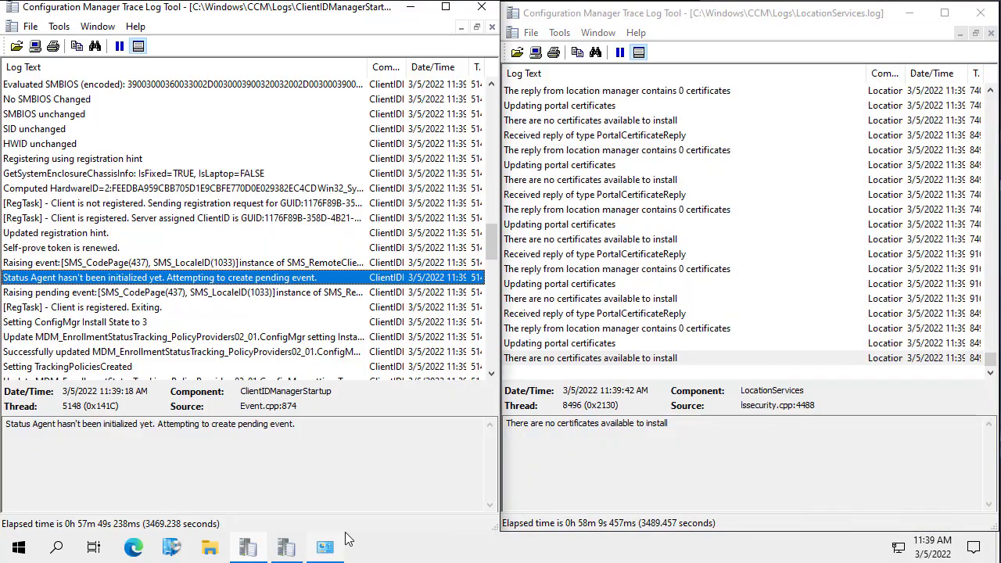
# - Confirm the log's DM3-to-DM2 site change, ClientID assignment and 'Client is registered' entries
pyautogui.click(224, 208)
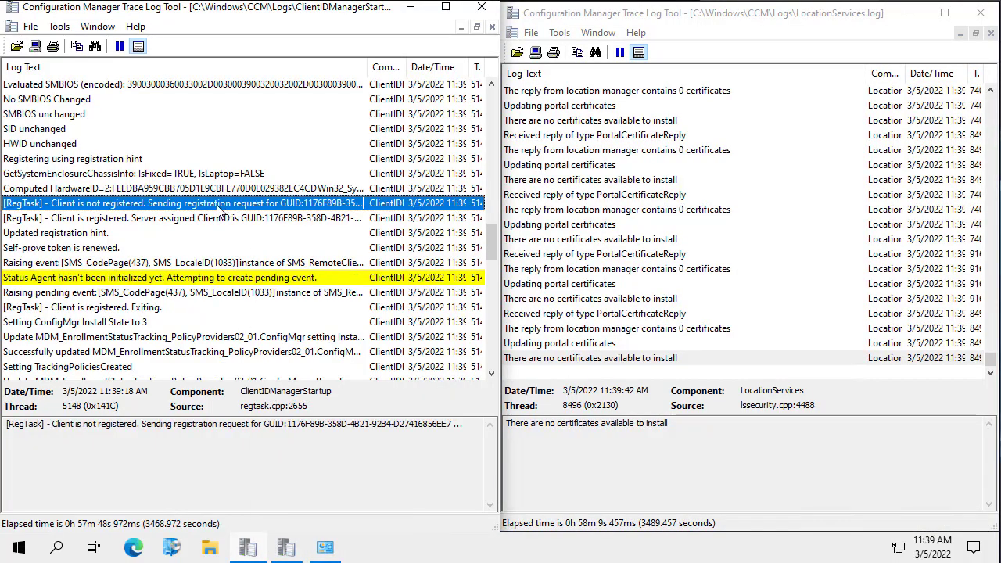
pyautogui.scroll(5, 224, 208)
pyautogui.click(220, 173)
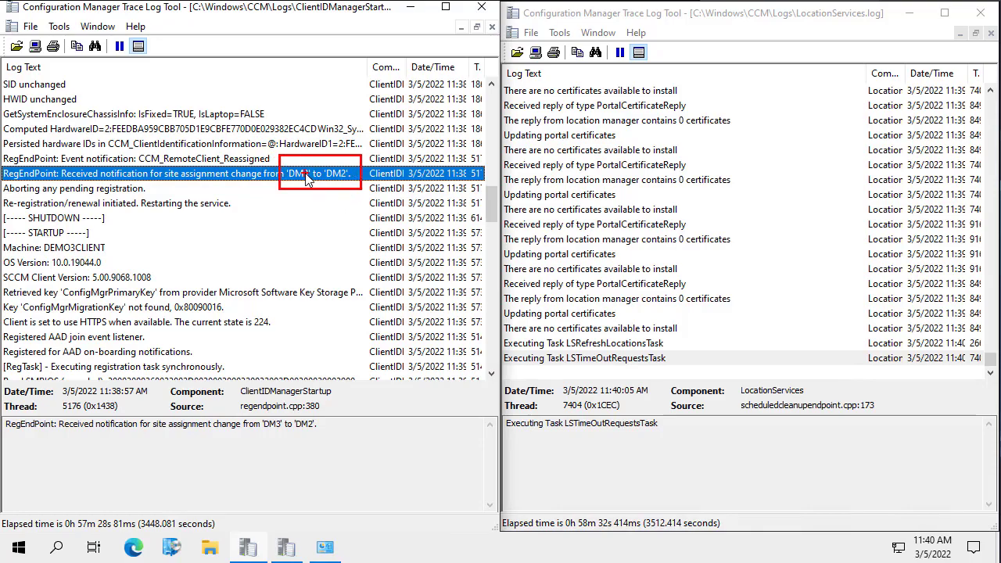
pyautogui.scroll(-3, 280, 181)
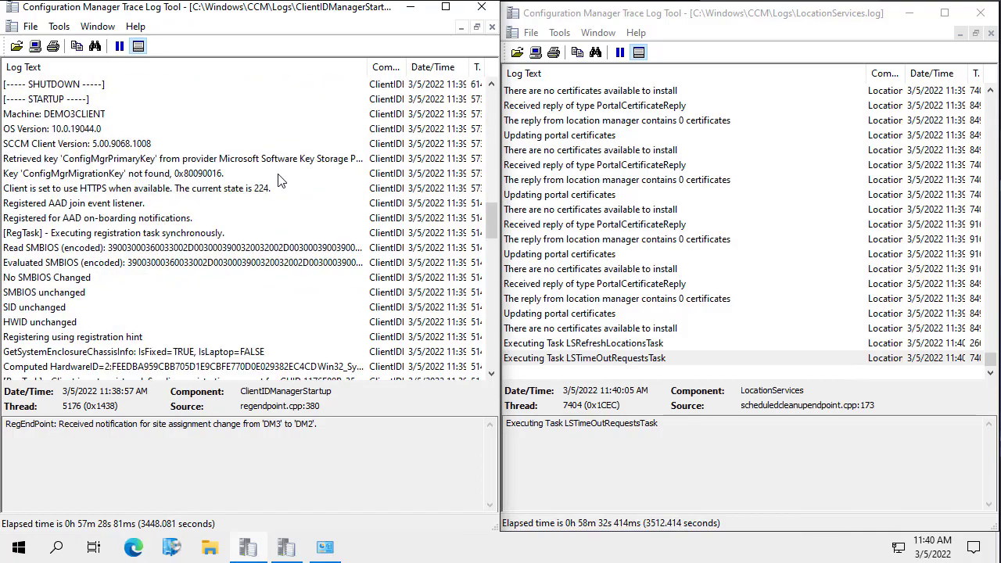
pyautogui.scroll(-3, 280, 180)
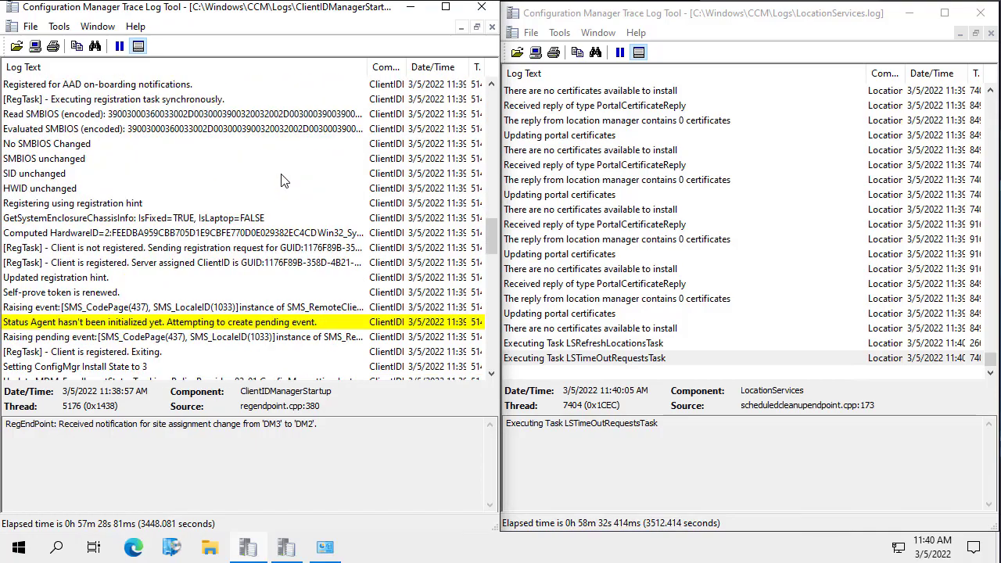
pyautogui.click(105, 265)
pyautogui.scroll(-1, 154, 252)
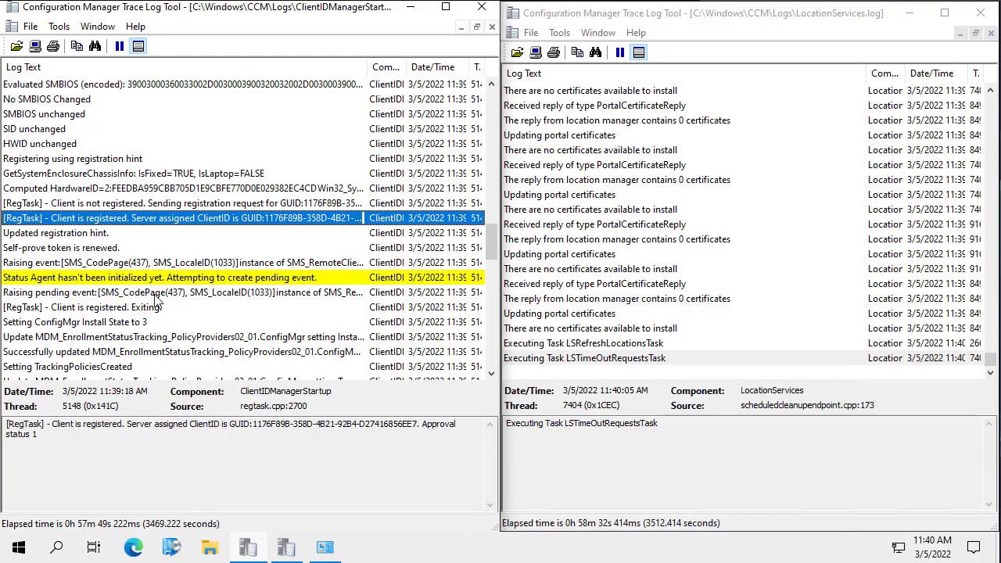
pyautogui.scroll(-4, 86, 262)
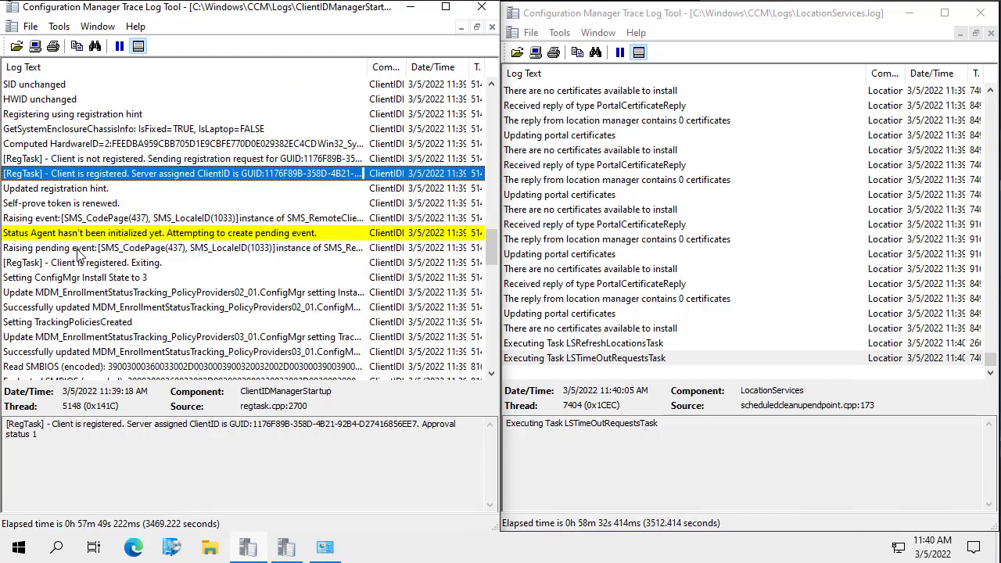
pyautogui.scroll(-2, 86, 266)
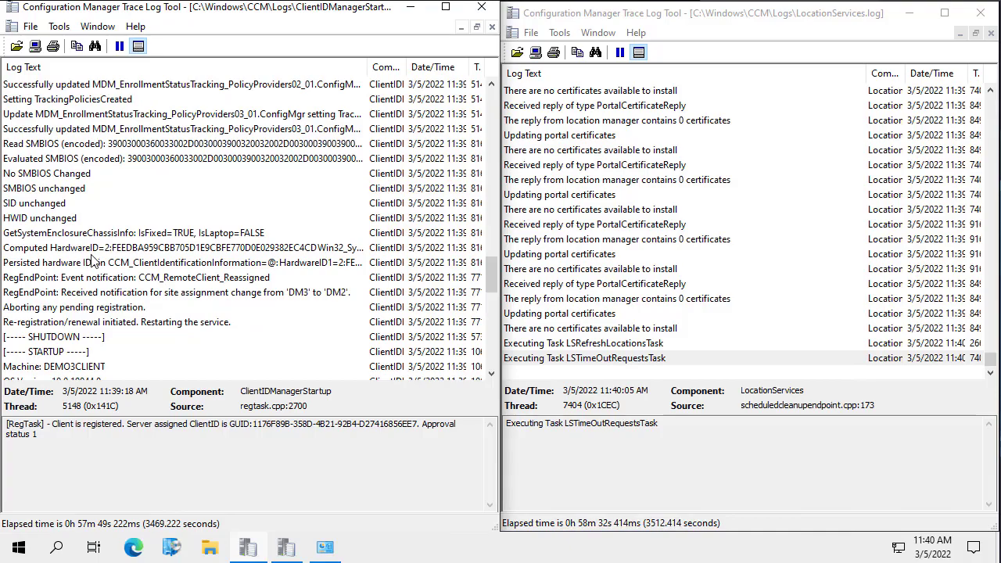
pyautogui.scroll(-10, 117, 254)
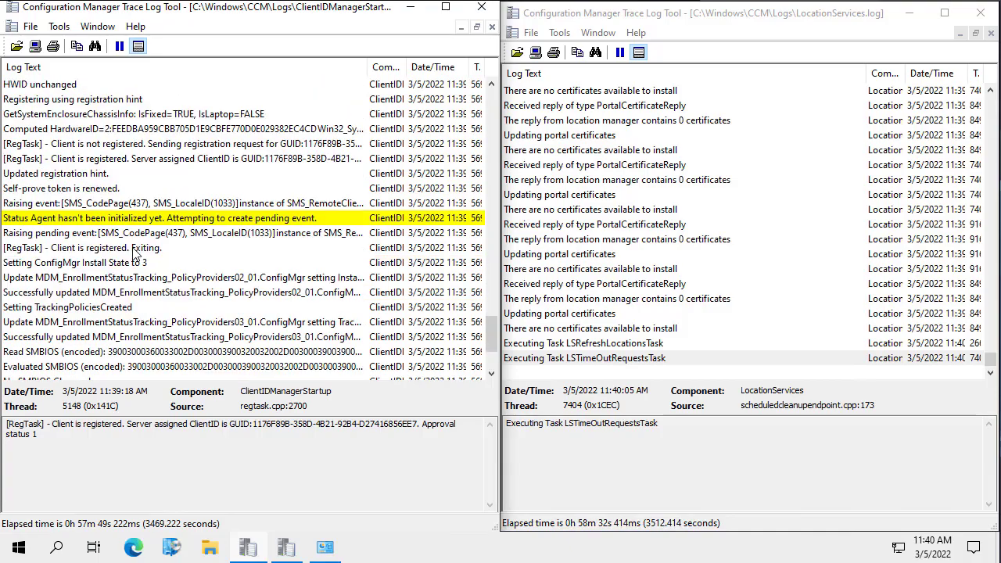
pyautogui.click(124, 249)
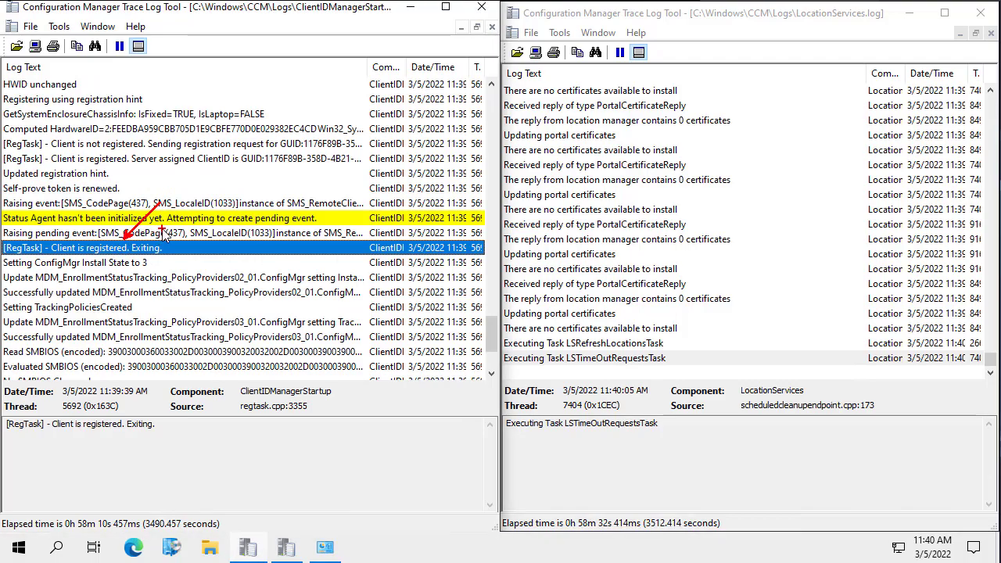
pyautogui.scroll(-3, 121, 248)
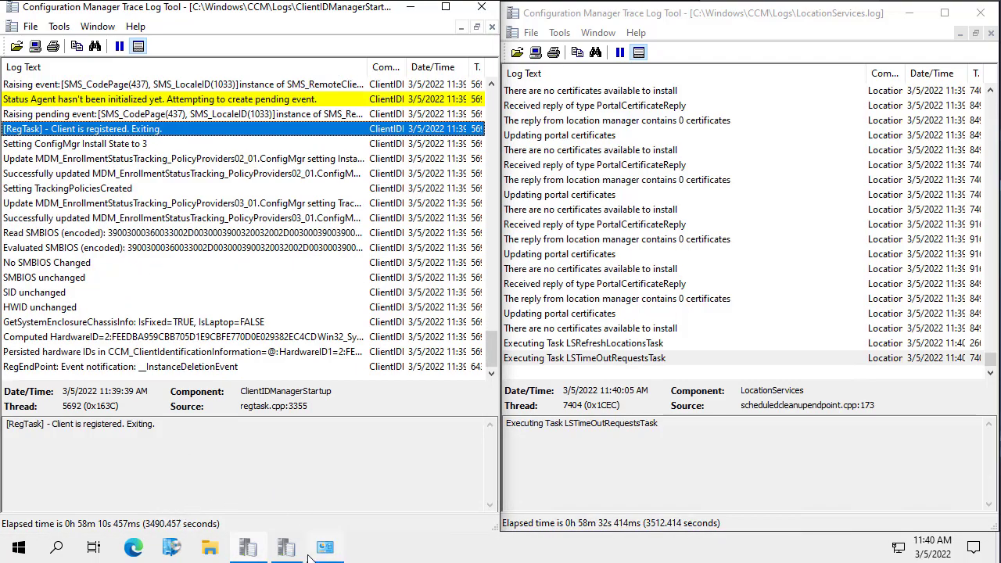
pyautogui.click(326, 547)
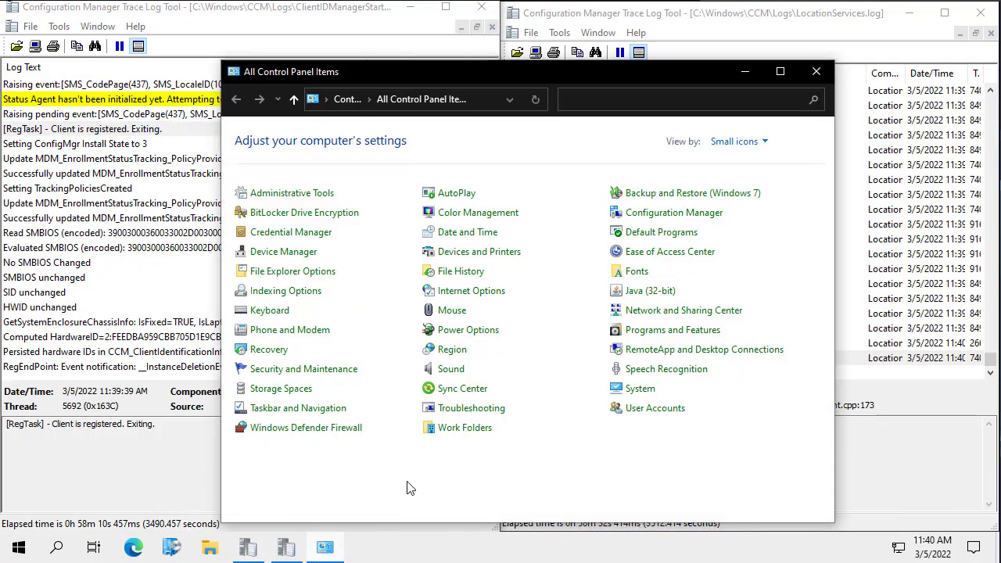
# - Verify the client's General tab shows site SMS:DM2 and management point DEMO2.CONTOSO.LOCAL
pyautogui.click(686, 219)
pyautogui.click(746, 72)
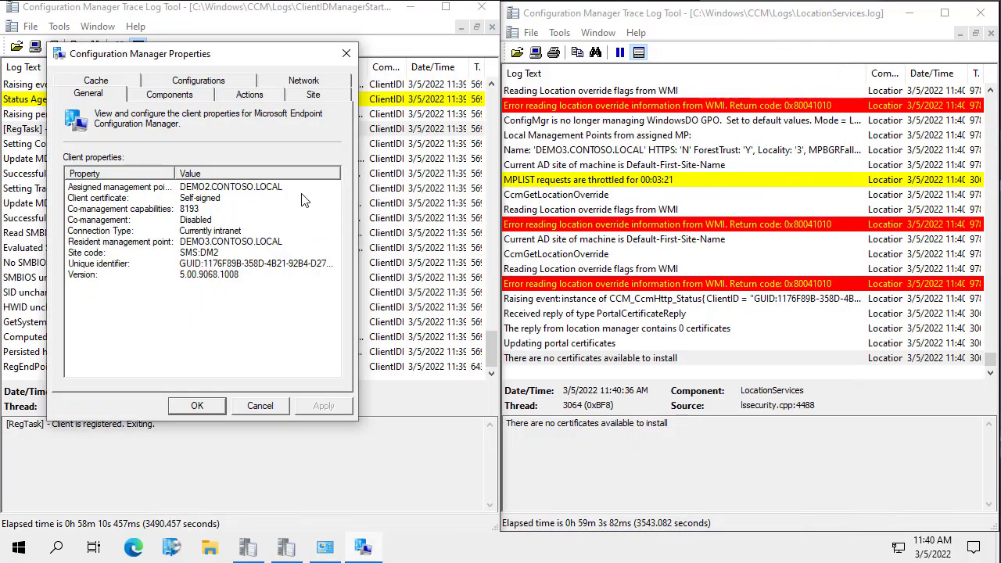
pyautogui.click(208, 188)
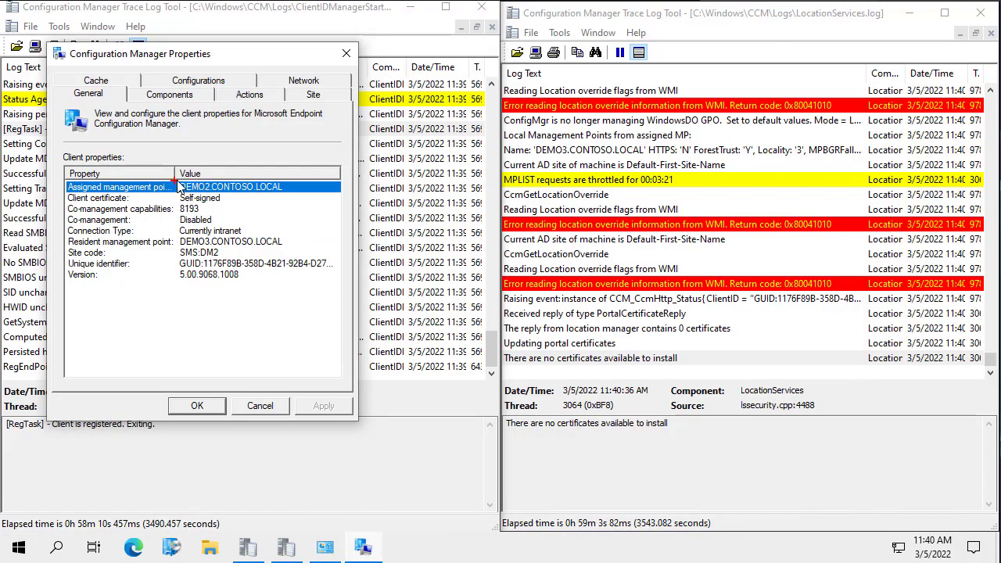
pyautogui.moveTo(207, 174); pyautogui.dragTo(232, 130)
pyautogui.moveTo(155, 227); pyautogui.dragTo(330, 254)
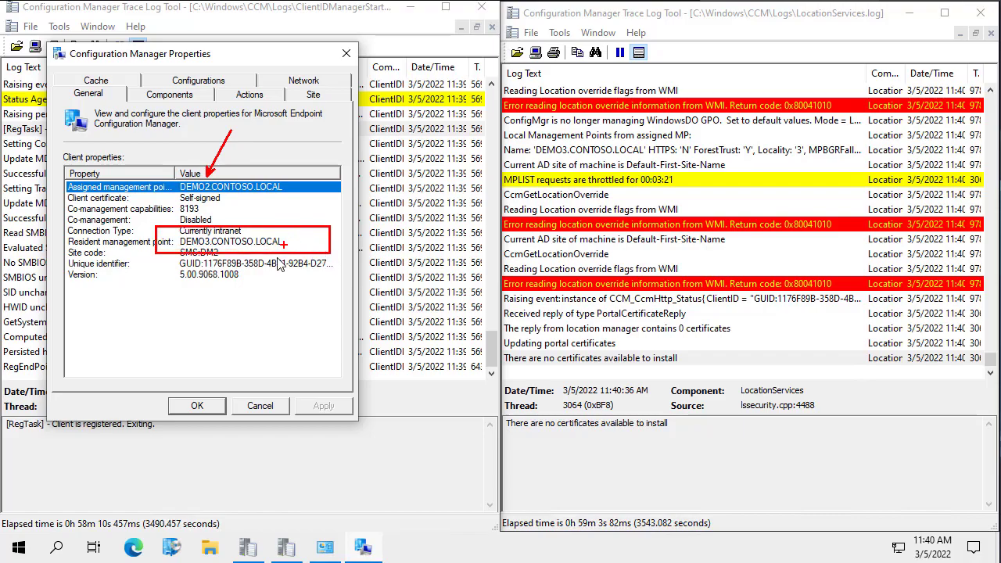
pyautogui.press('Escape')
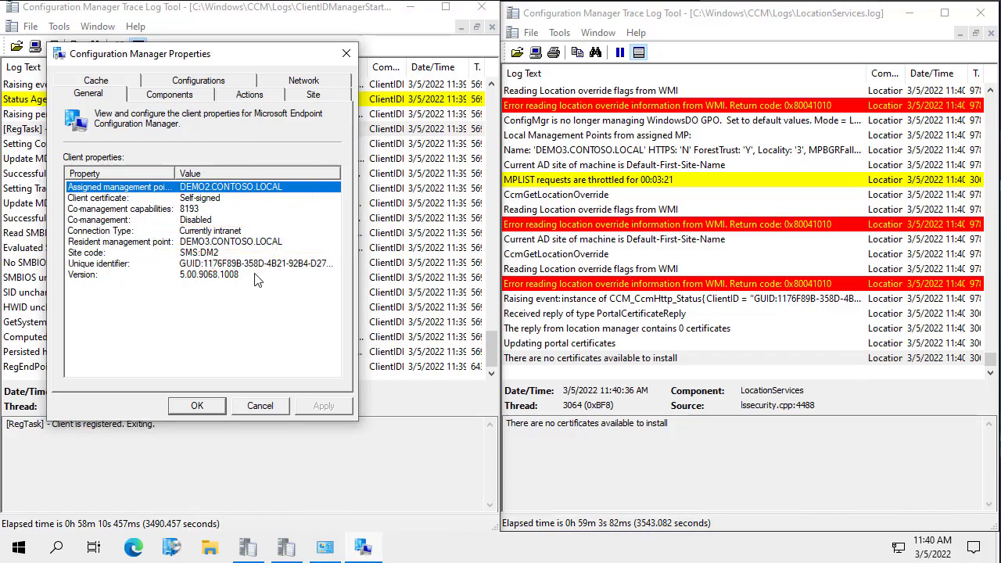
pyautogui.click(257, 244)
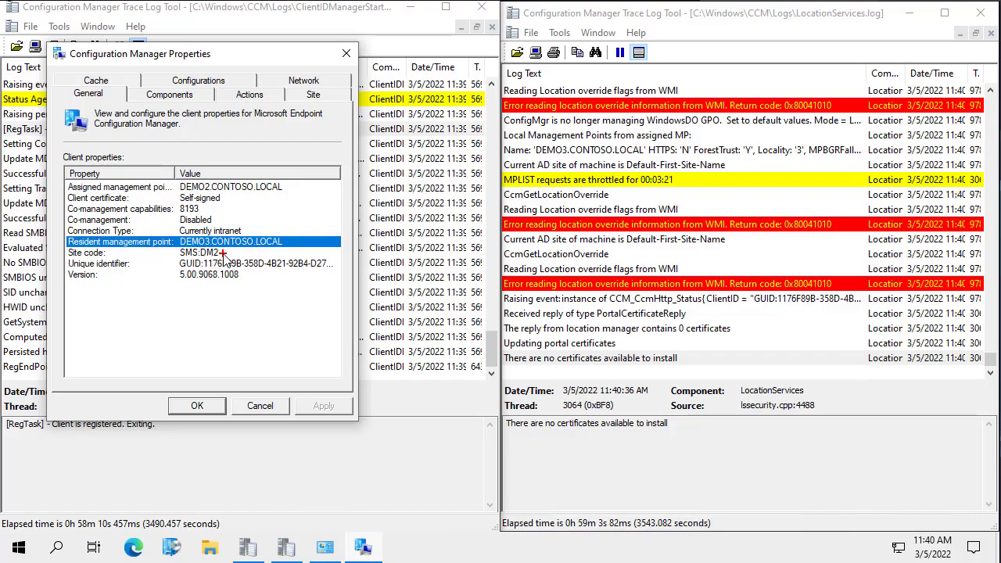
pyautogui.moveTo(224, 253); pyautogui.dragTo(266, 262)
# - Run the Machine Policy Retrieval & Evaluation Cycle on the client
pyautogui.click(239, 100)
pyautogui.click(152, 225)
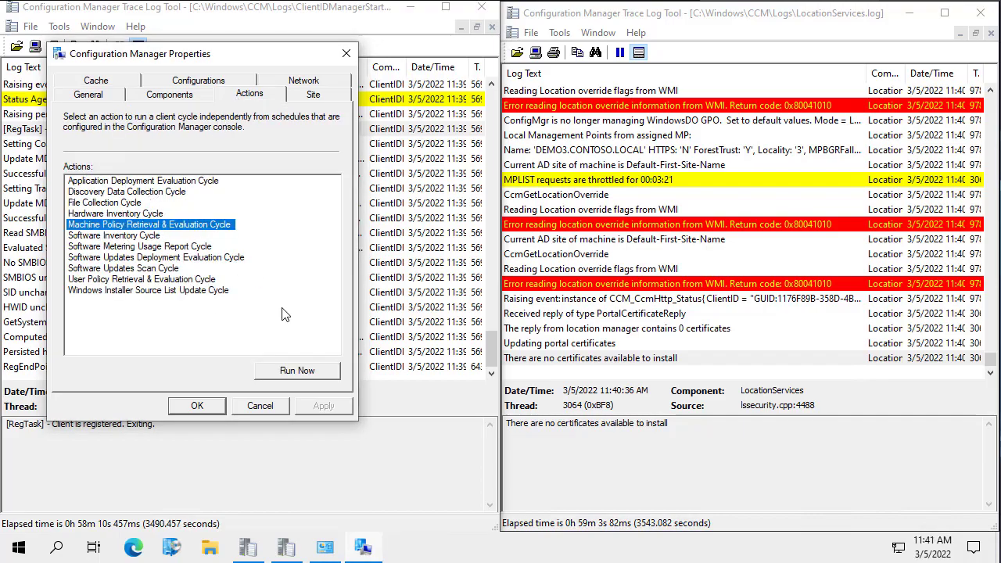
pyautogui.click(295, 371)
pyautogui.press('Return')
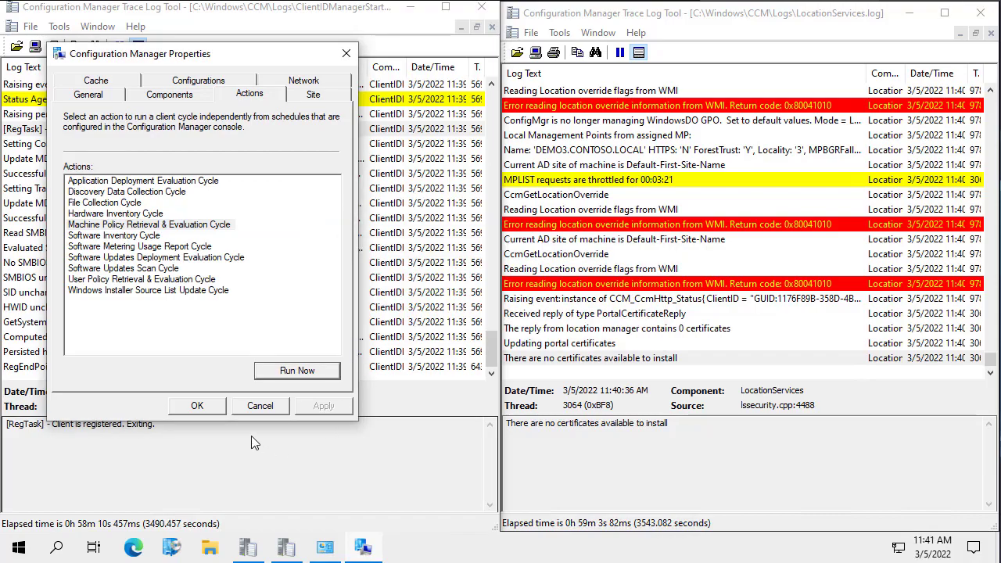
pyautogui.click(200, 407)
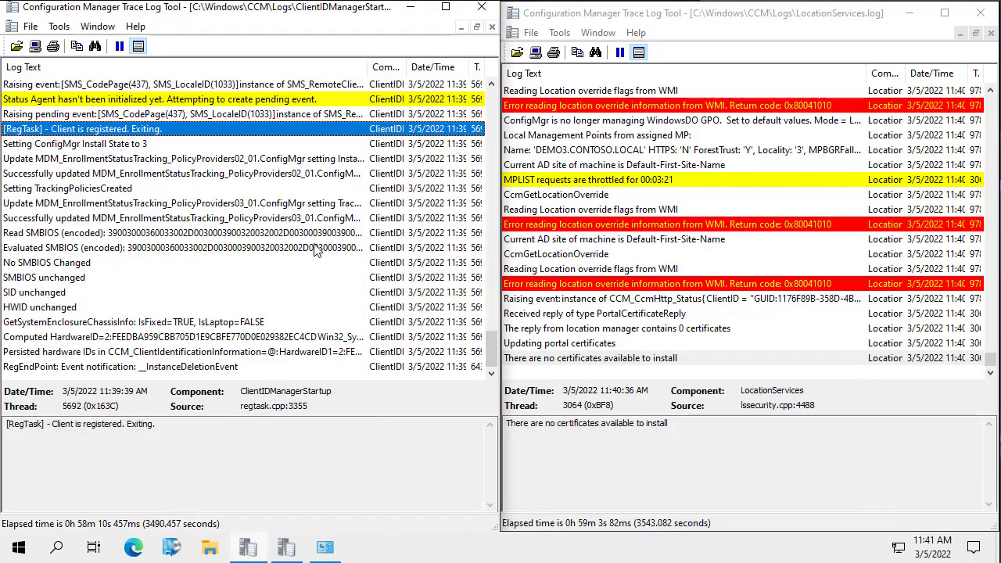
# - Run the Discovery Data Collection Cycle on the client
pyautogui.click(329, 552)
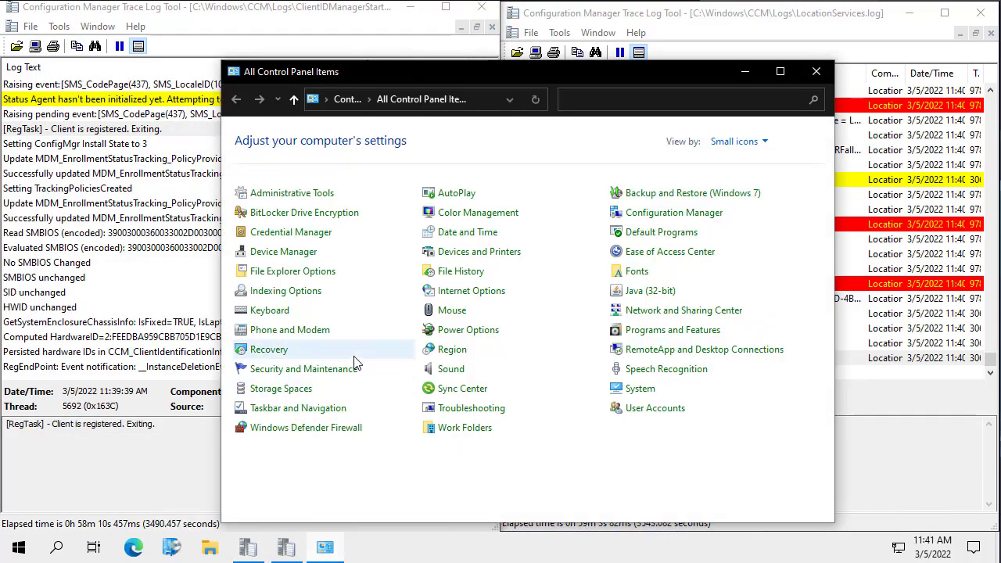
pyautogui.click(694, 222)
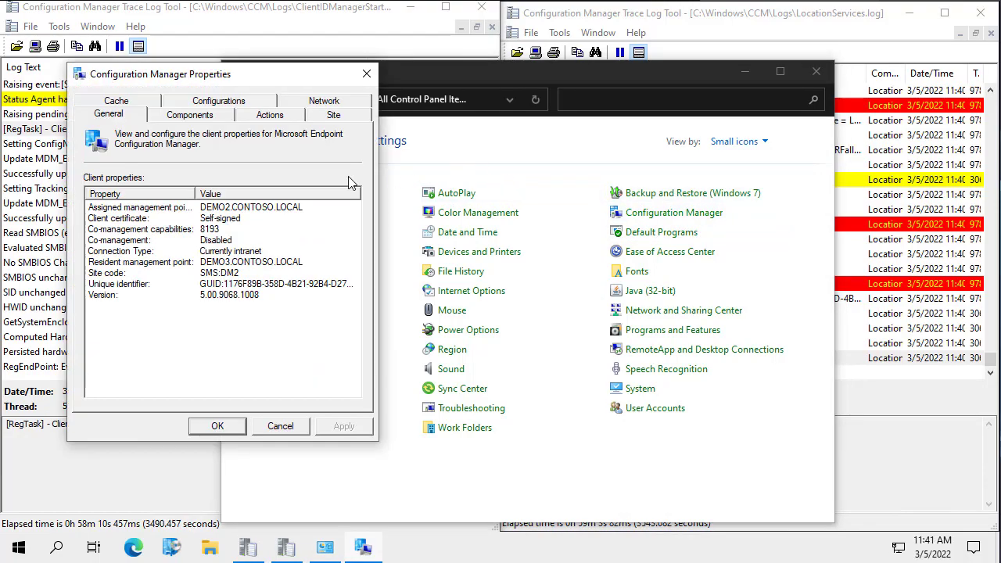
pyautogui.click(280, 115)
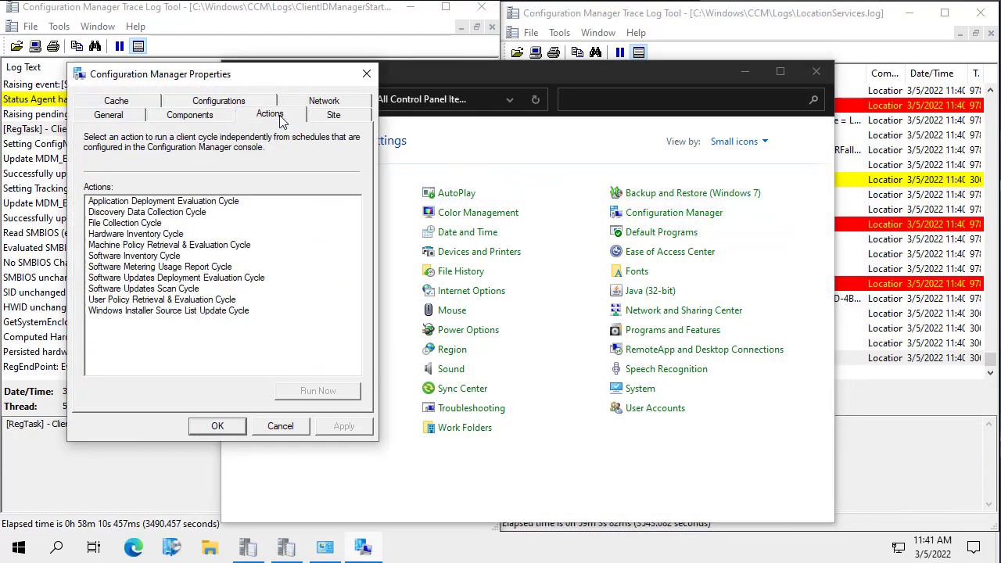
pyautogui.click(166, 213)
pyautogui.click(319, 393)
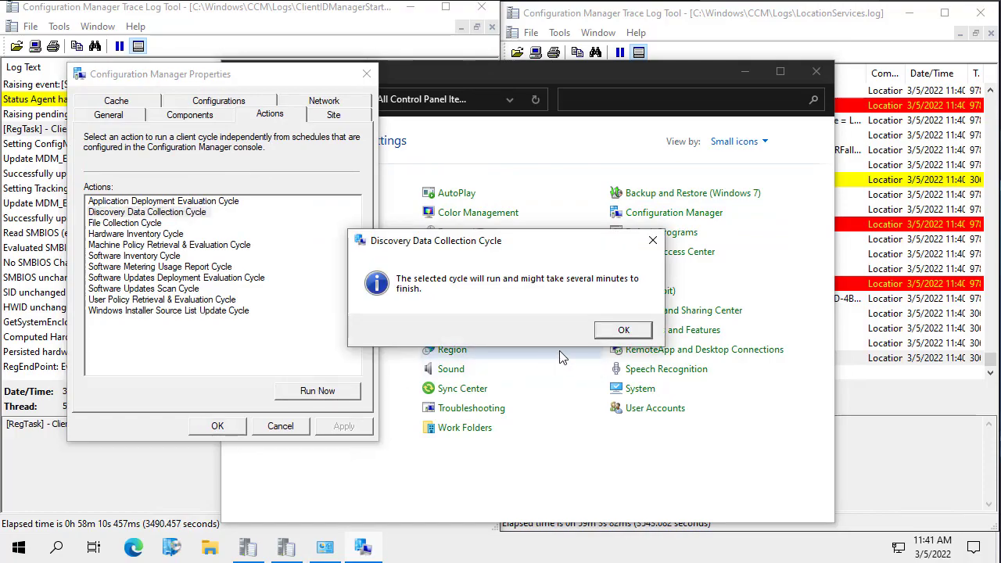
pyautogui.click(627, 330)
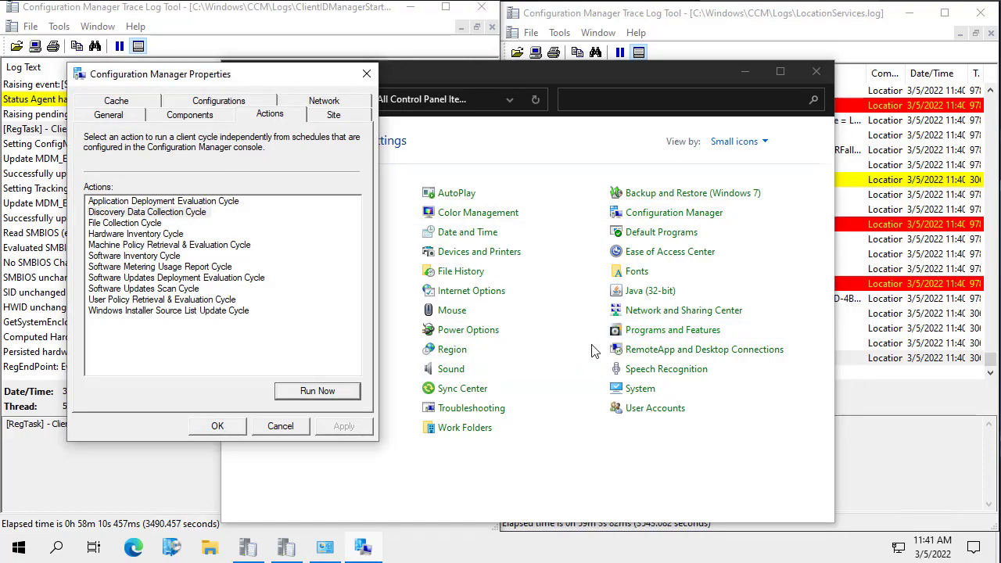
pyautogui.click(219, 428)
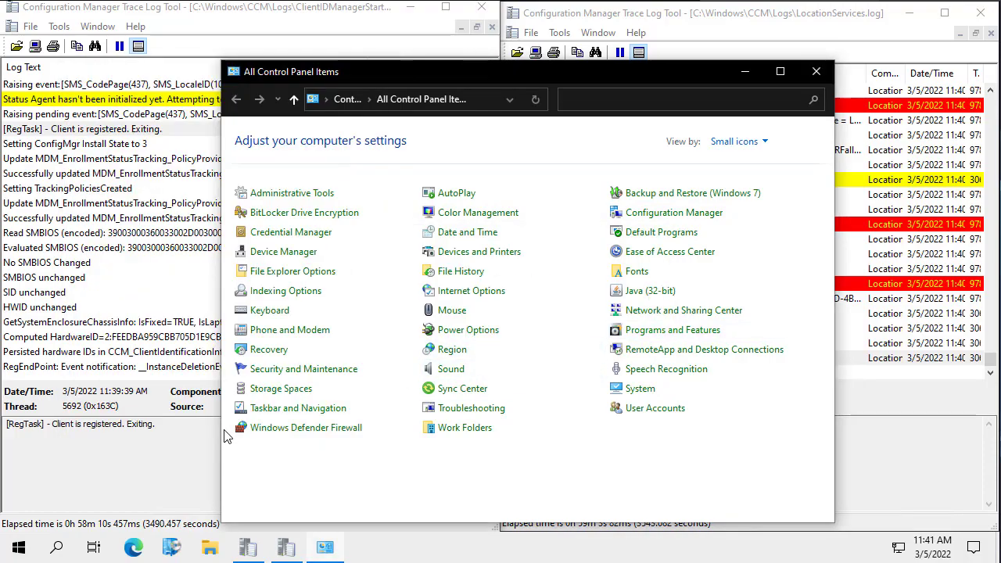
pyautogui.click(744, 73)
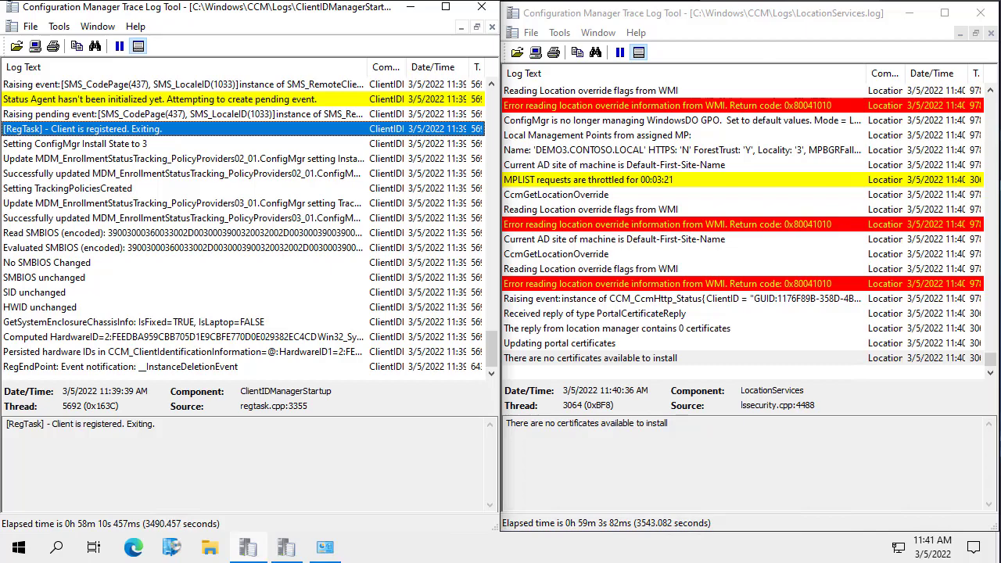
# - Close both trace logs, refresh the DEMO1 console's device list and confirm DEMO3CLIENT shows DM2
pyautogui.click(481, 9)
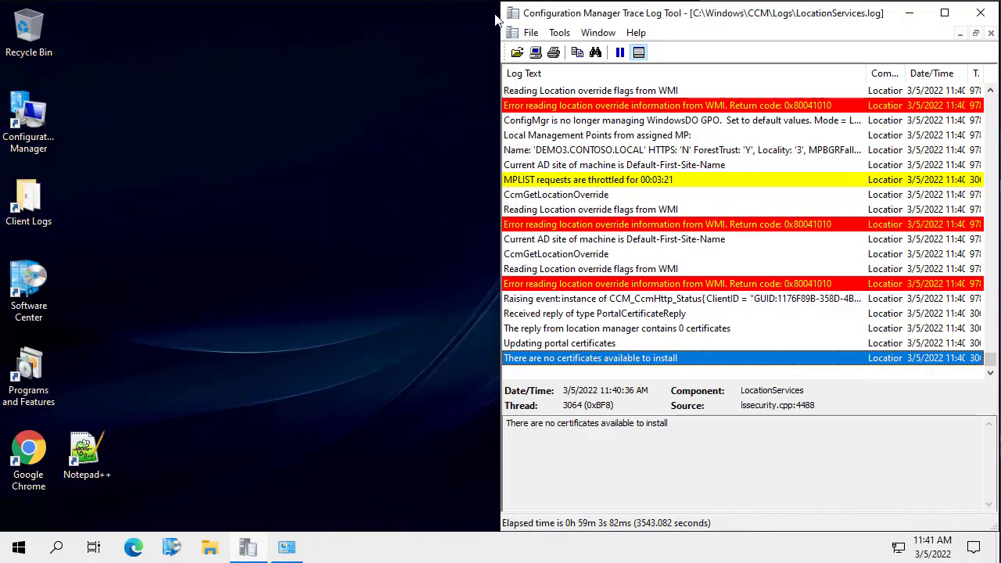
pyautogui.click(968, 16)
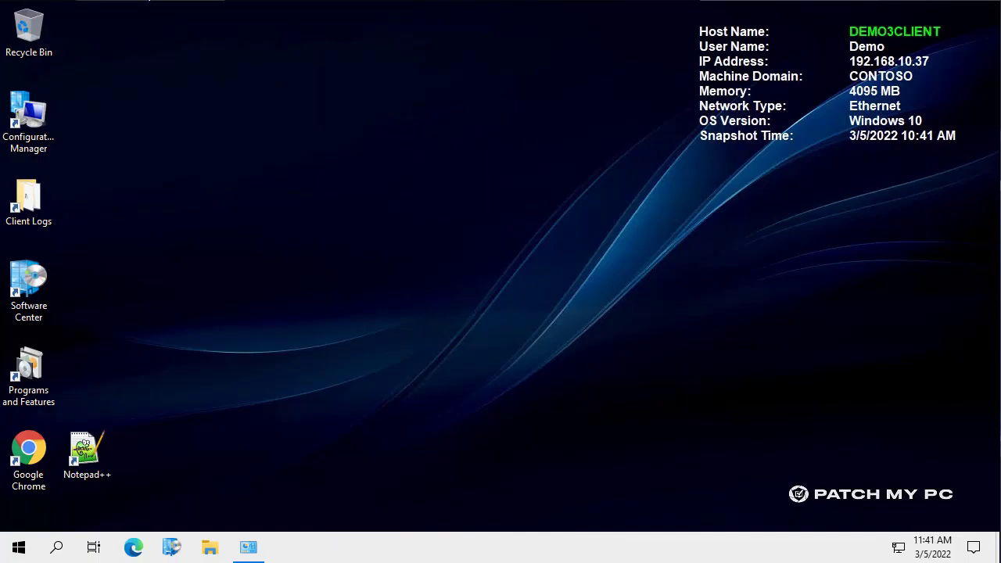
pyautogui.click(253, 11)
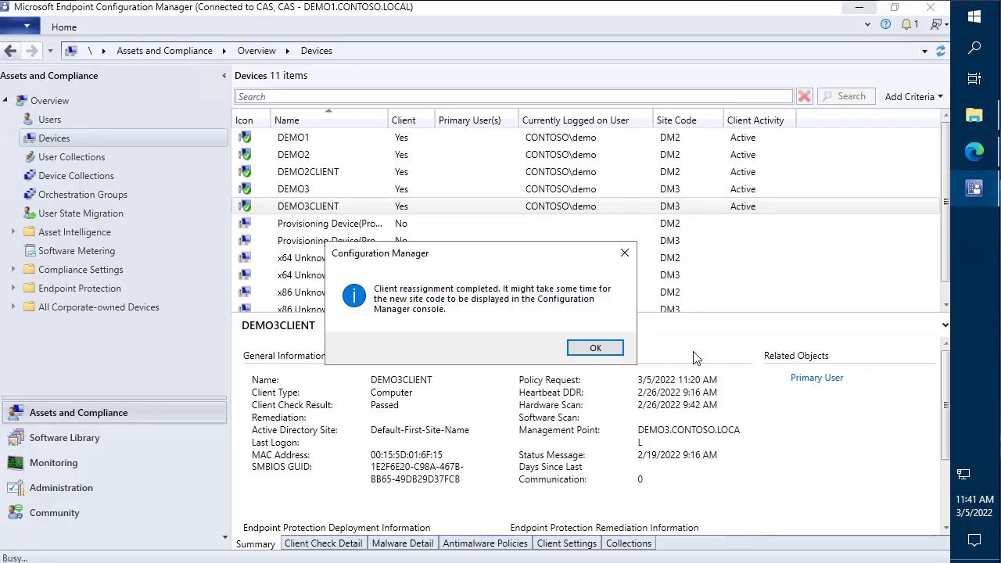
pyautogui.click(611, 356)
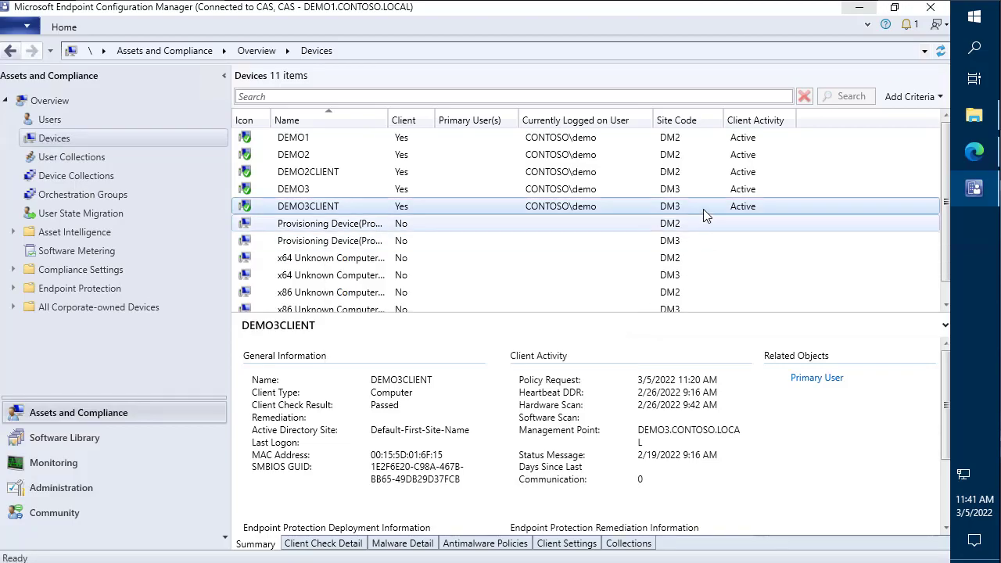
pyautogui.click(942, 55)
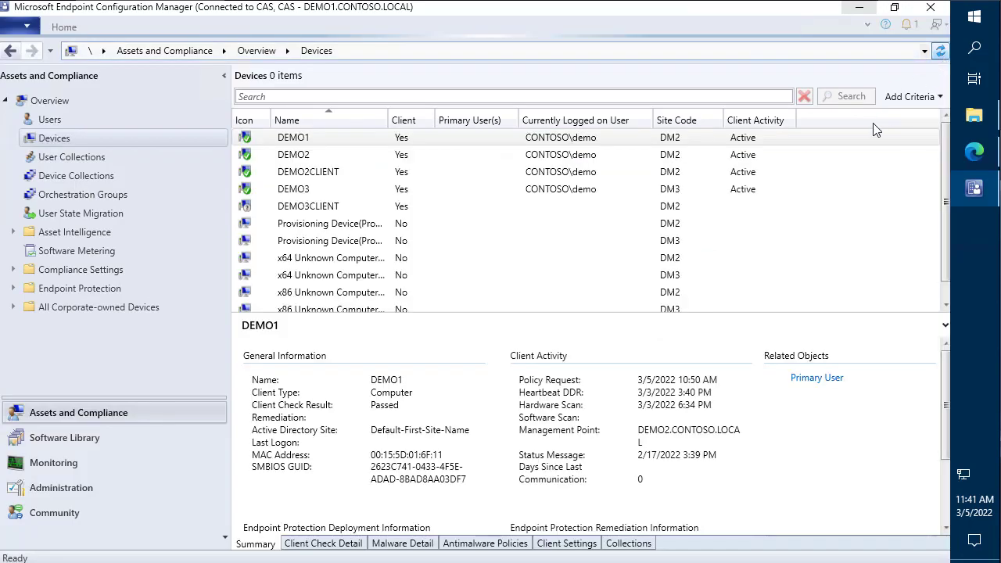
pyautogui.click(440, 213)
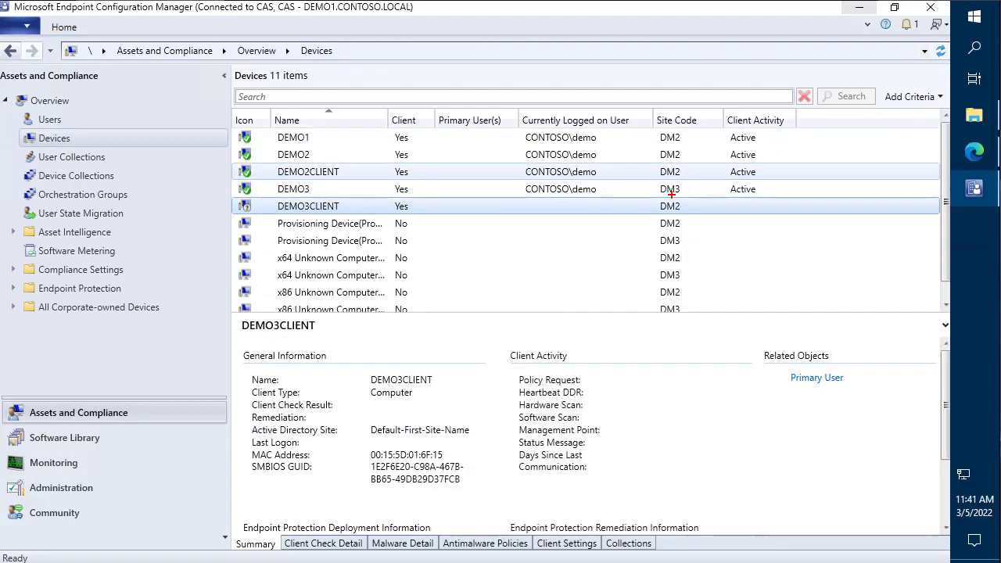
pyautogui.moveTo(653, 197); pyautogui.dragTo(701, 216)
pyautogui.press('Escape')
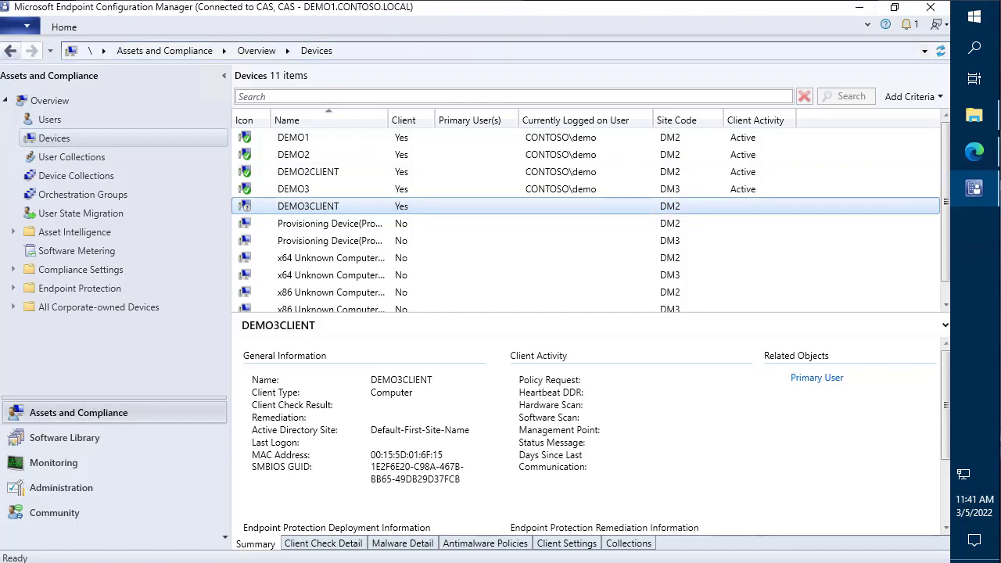
pyautogui.moveTo(469, 1)
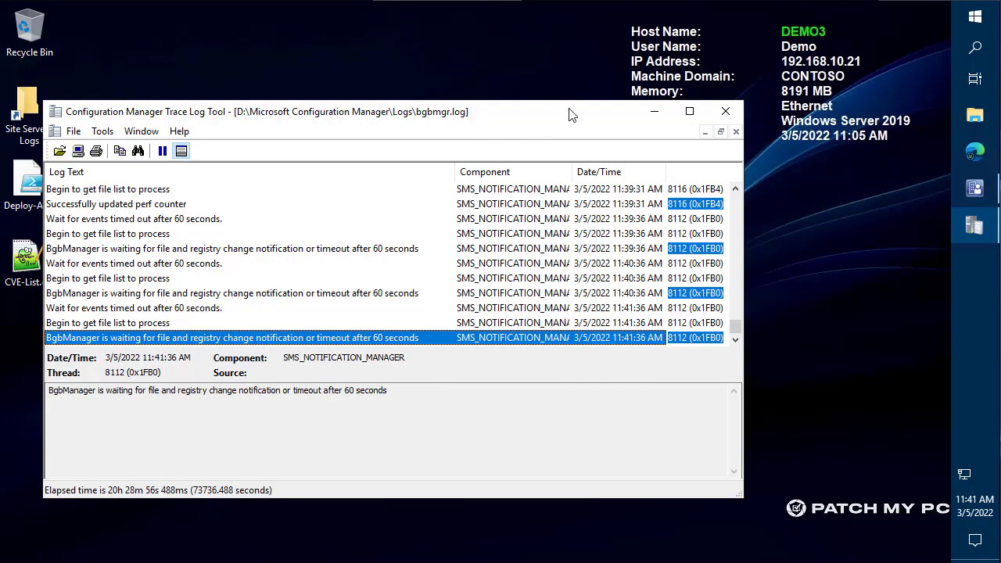
# - Close bgbmgr.log and review the Uninstall sites checklist item about uninstalling all site system roles
pyautogui.click(727, 112)
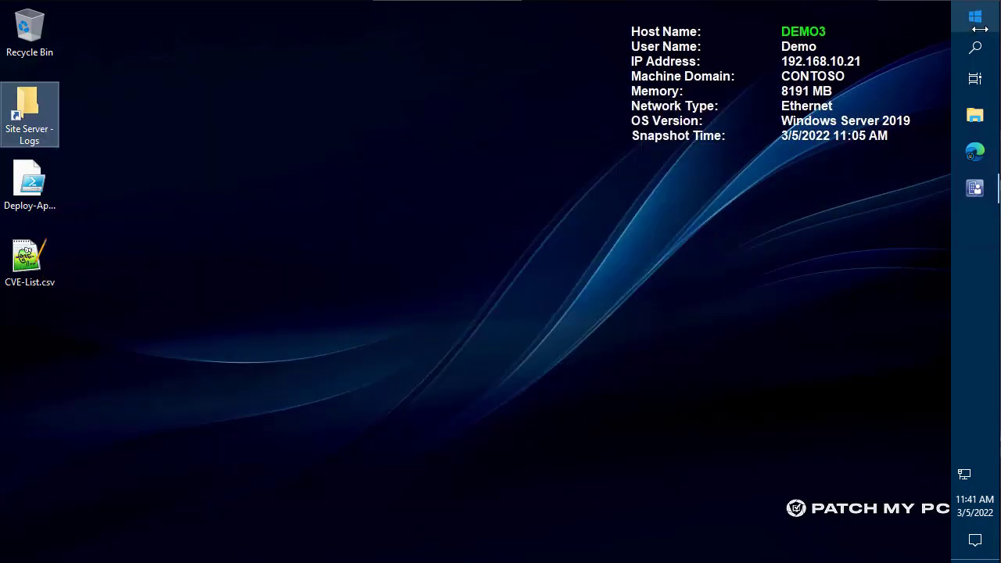
pyautogui.click(975, 188)
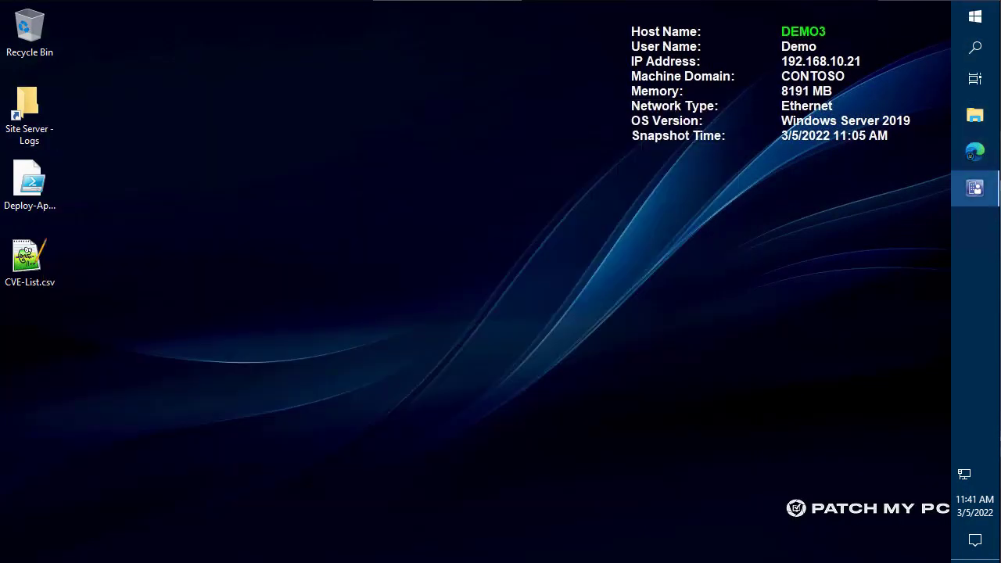
pyautogui.click(975, 187)
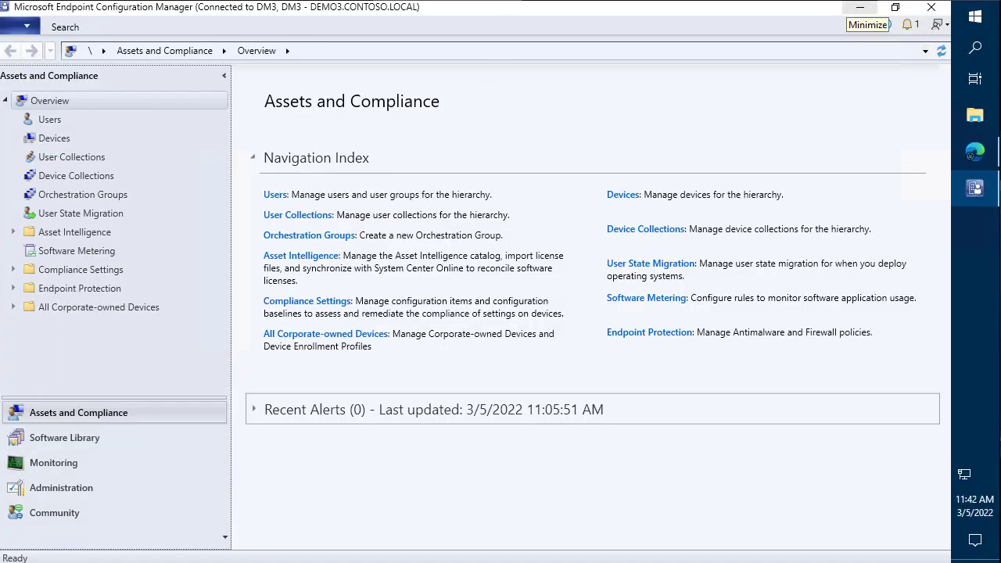
pyautogui.click(973, 152)
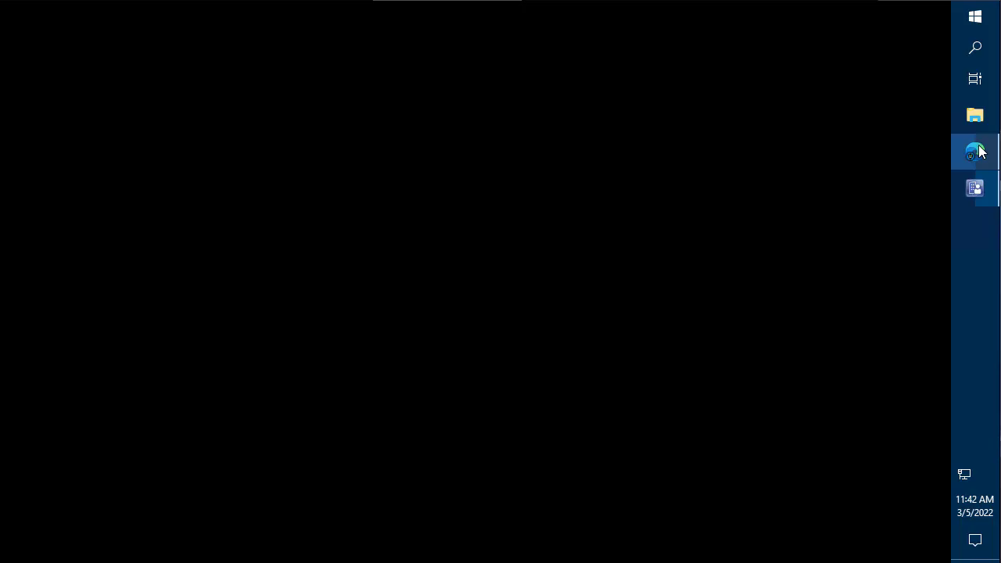
pyautogui.scroll(-1, 580, 275)
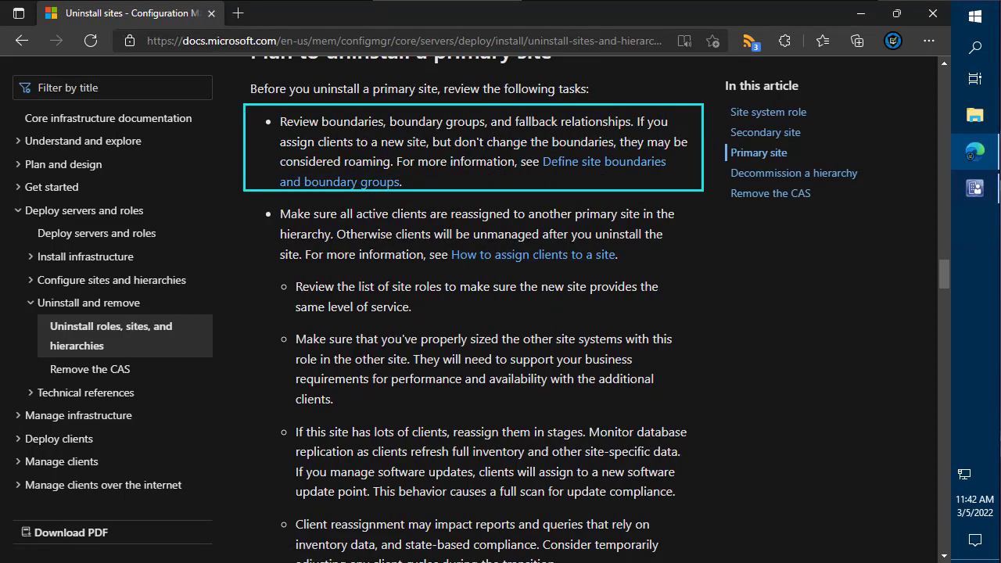
pyautogui.scroll(-3, 688, 214)
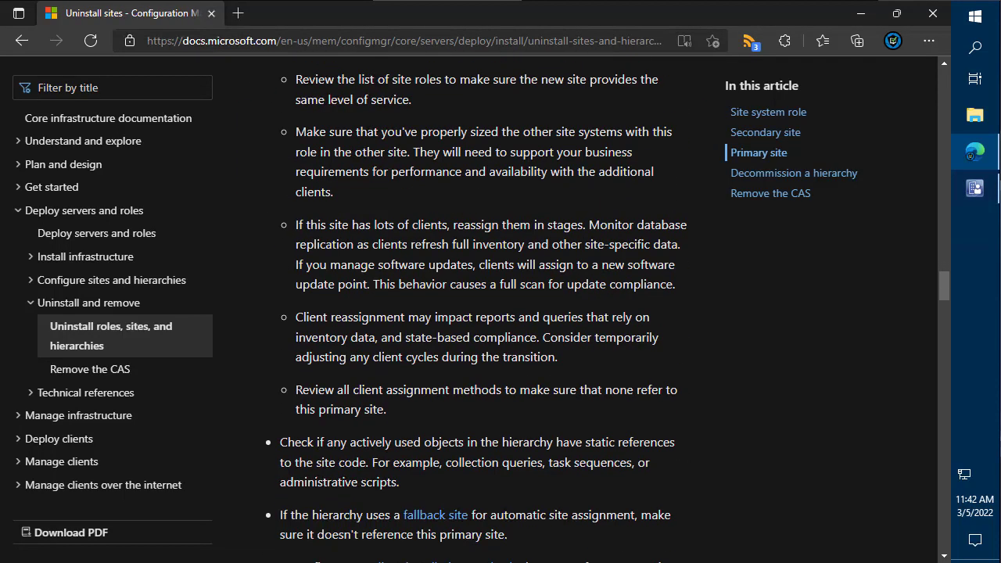
pyautogui.scroll(-4, 477, 313)
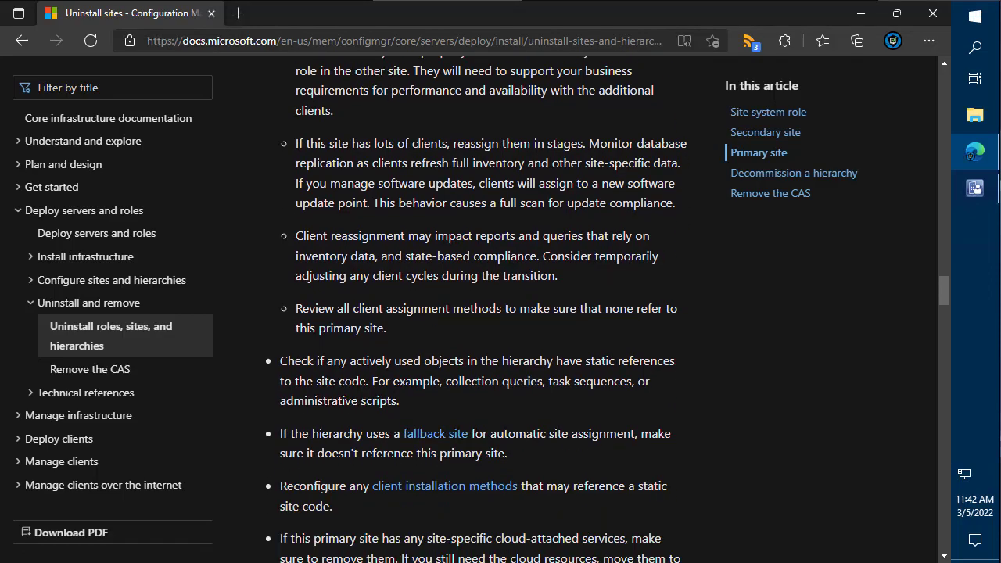
pyautogui.scroll(-2, 477, 313)
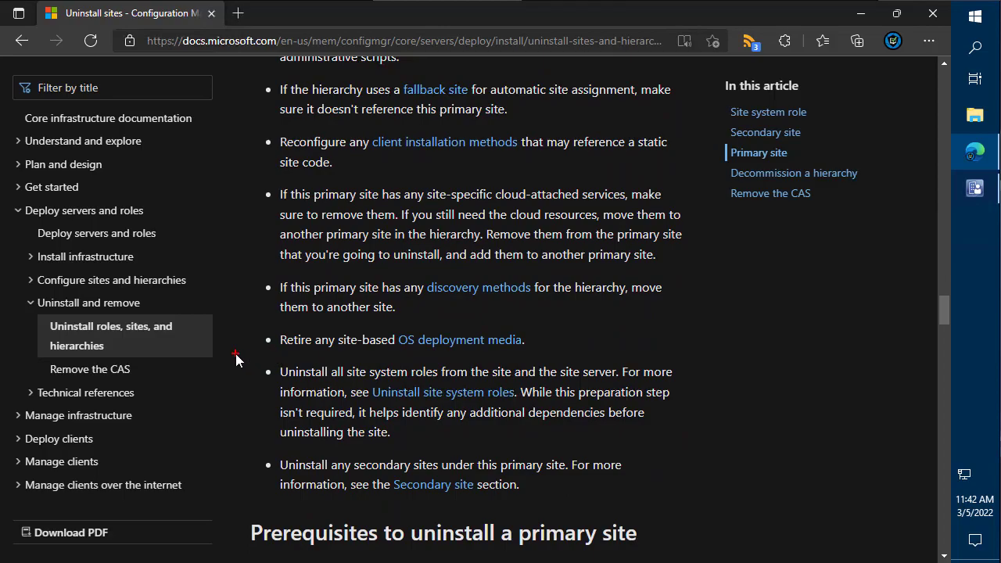
pyautogui.moveTo(235, 354)
pyautogui.mouseDown()
pyautogui.moveTo(608, 416)
pyautogui.moveTo(703, 434)
pyautogui.moveTo(705, 444)
pyautogui.mouseUp()
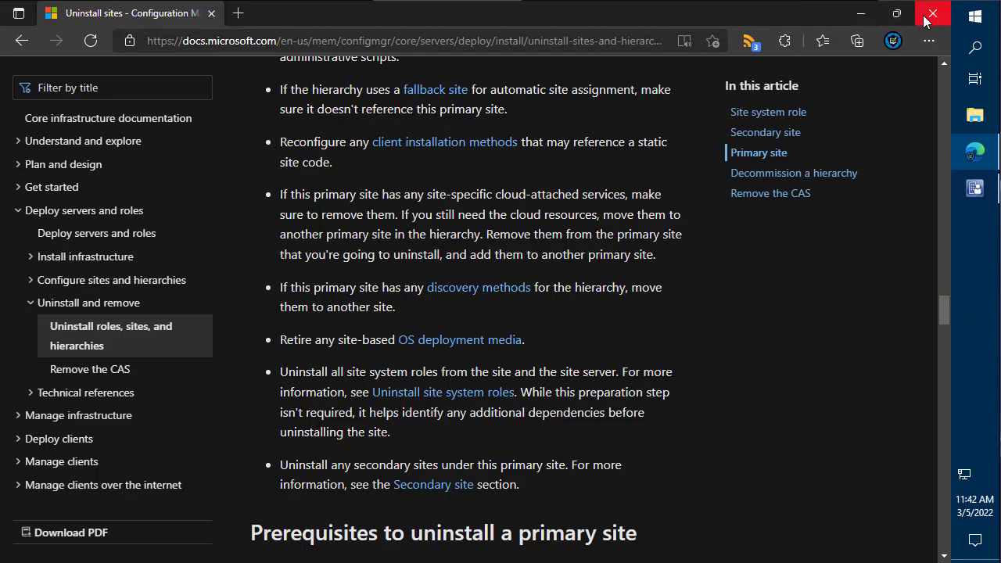
pyautogui.click(861, 11)
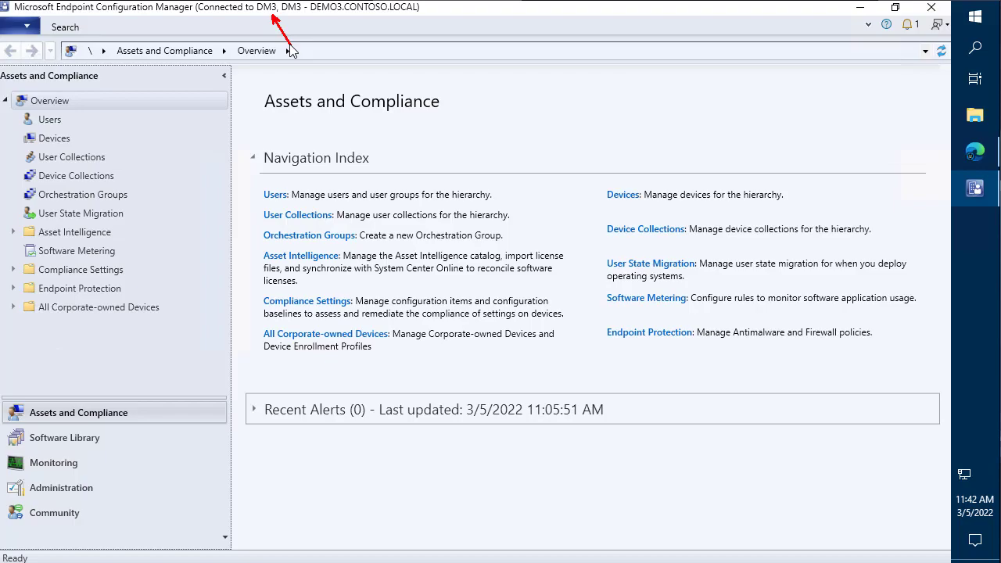
# - In Servers and Site System Roles, remove the Distribution point role from DEMO3
pyautogui.click(85, 495)
pyautogui.click(76, 178)
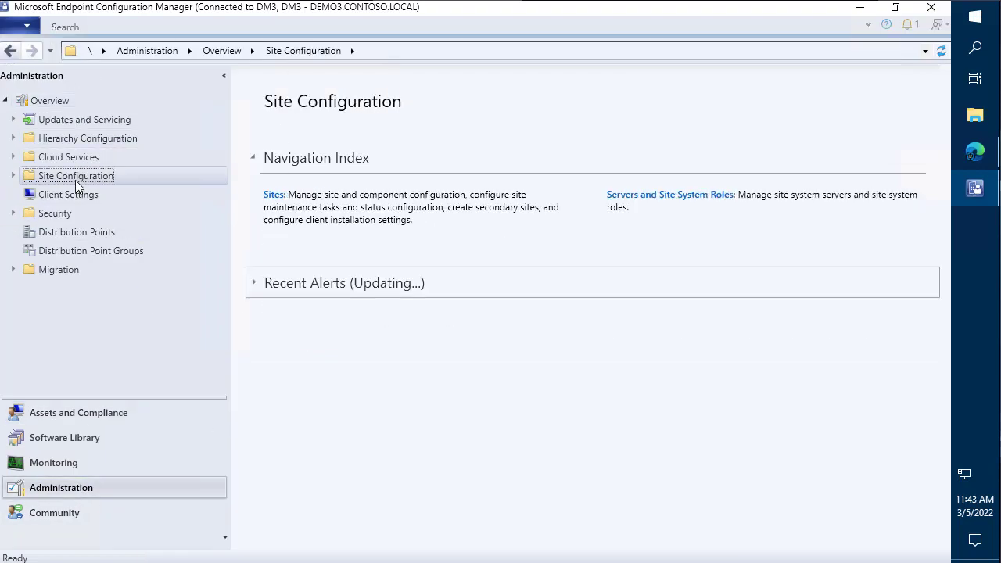
pyautogui.click(96, 212)
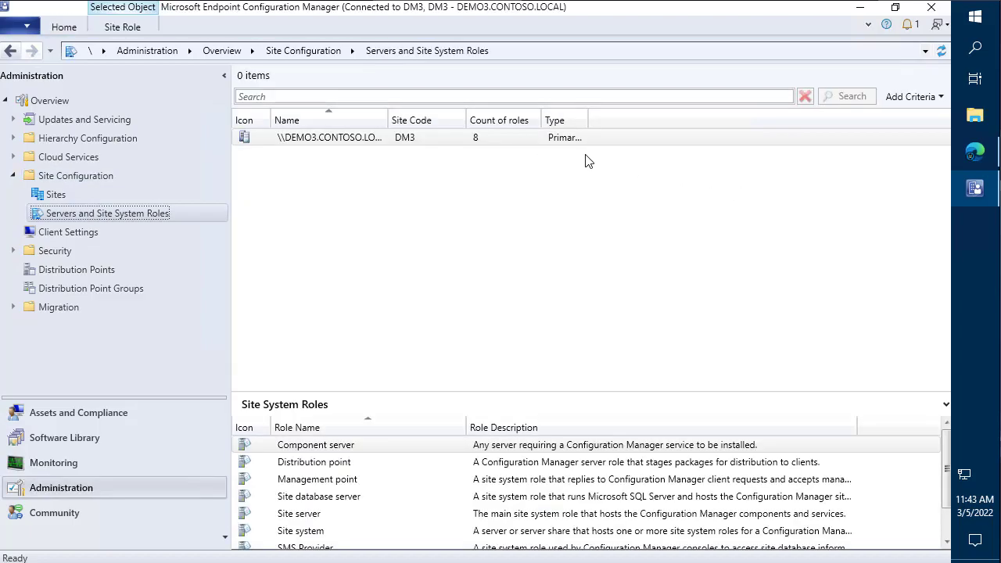
pyautogui.moveTo(472, 391); pyautogui.dragTo(467, 205)
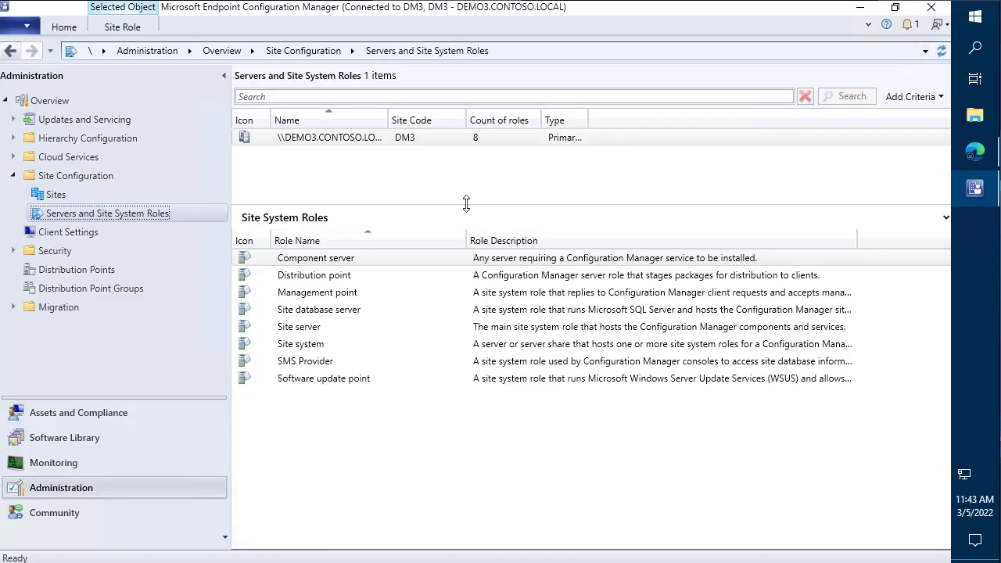
pyautogui.click(307, 274)
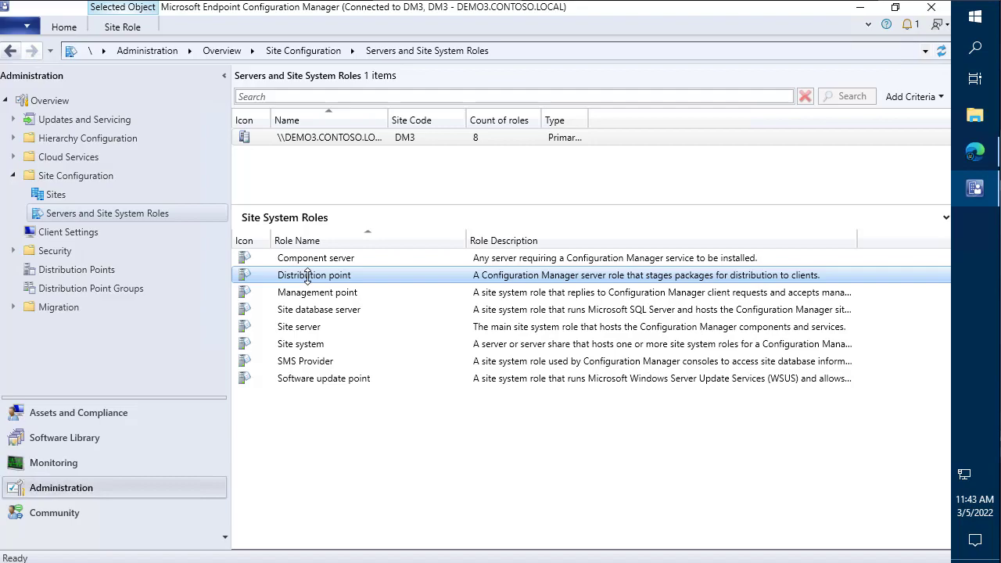
pyautogui.rightClick(307, 277)
pyautogui.click(284, 286)
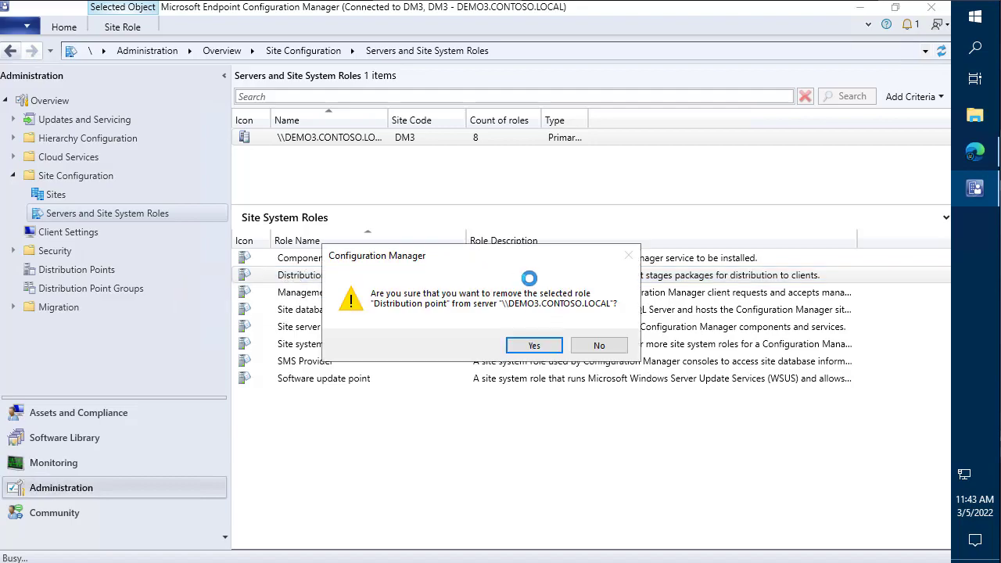
pyautogui.click(534, 346)
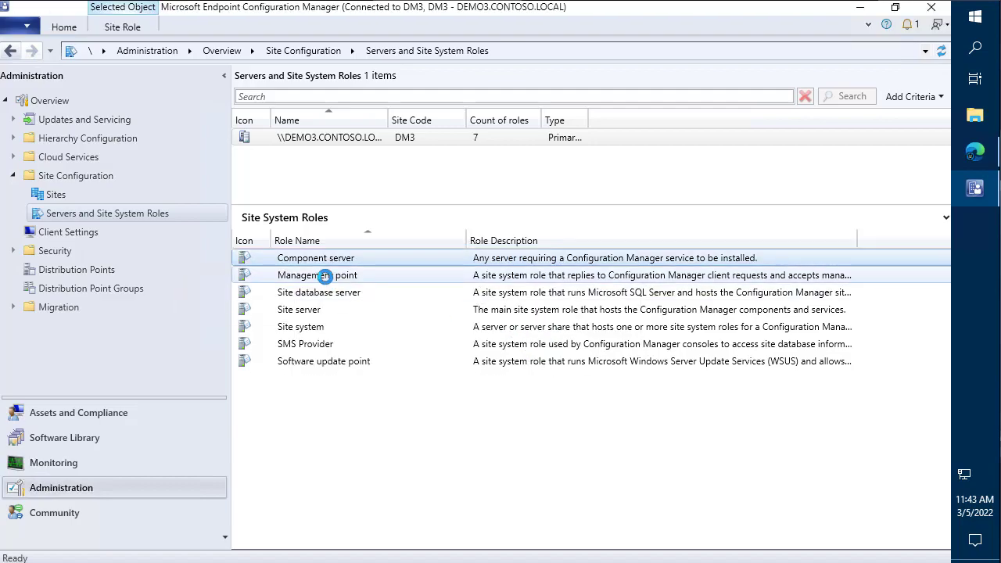
# - Remove the Management point and Software update point roles from DEMO3
pyautogui.rightClick(325, 276)
pyautogui.click(266, 286)
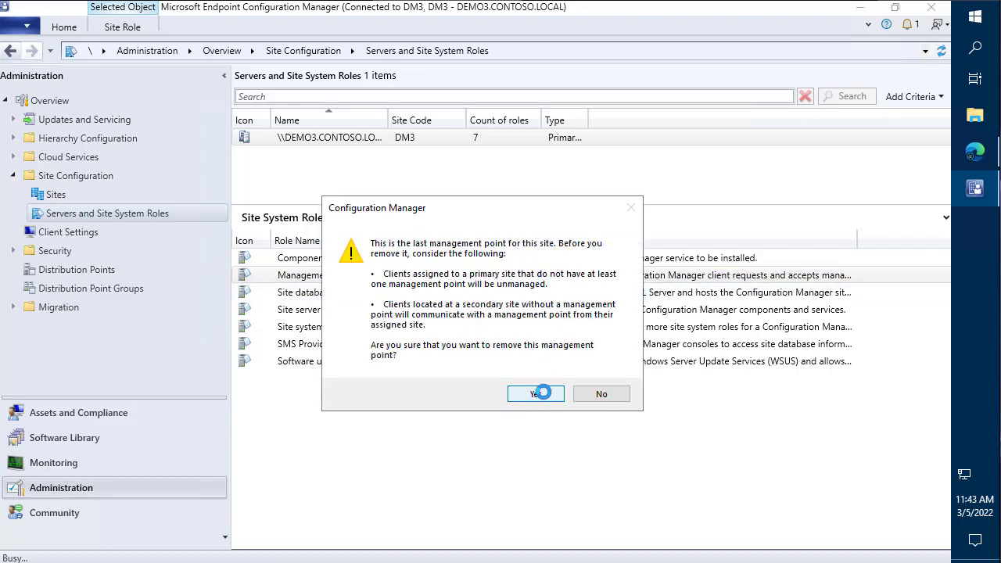
pyautogui.click(543, 393)
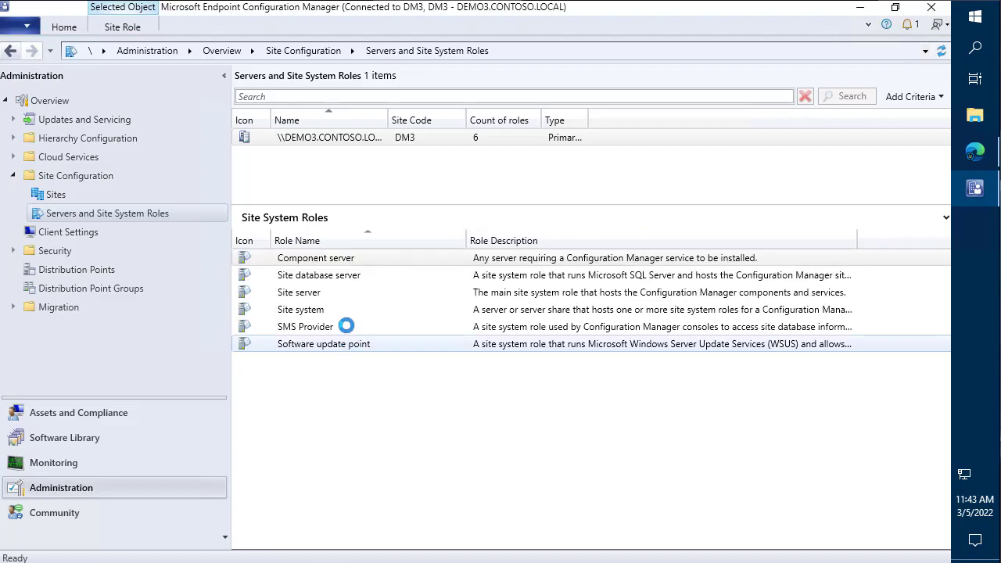
pyautogui.rightClick(342, 349)
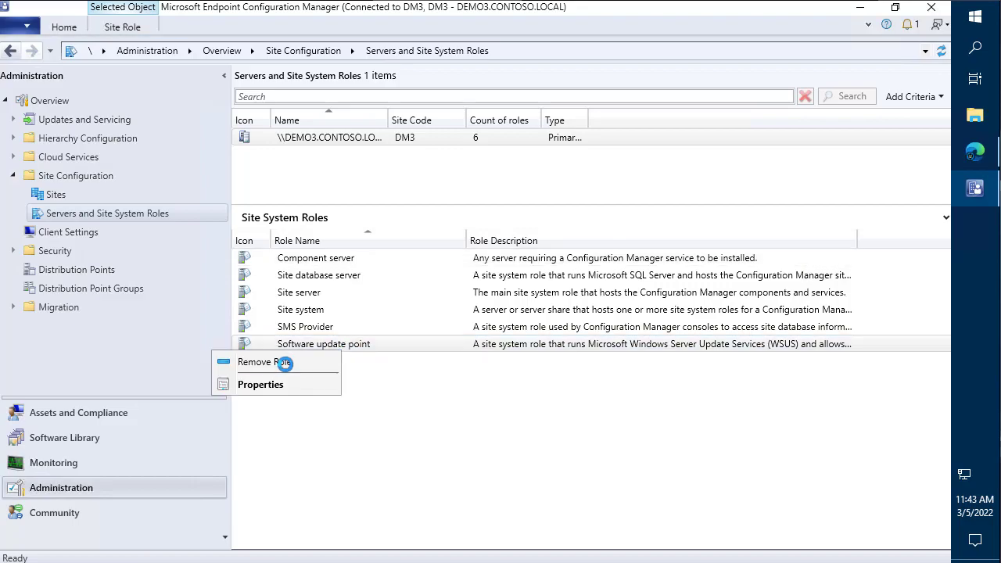
pyautogui.click(266, 360)
pyautogui.click(525, 352)
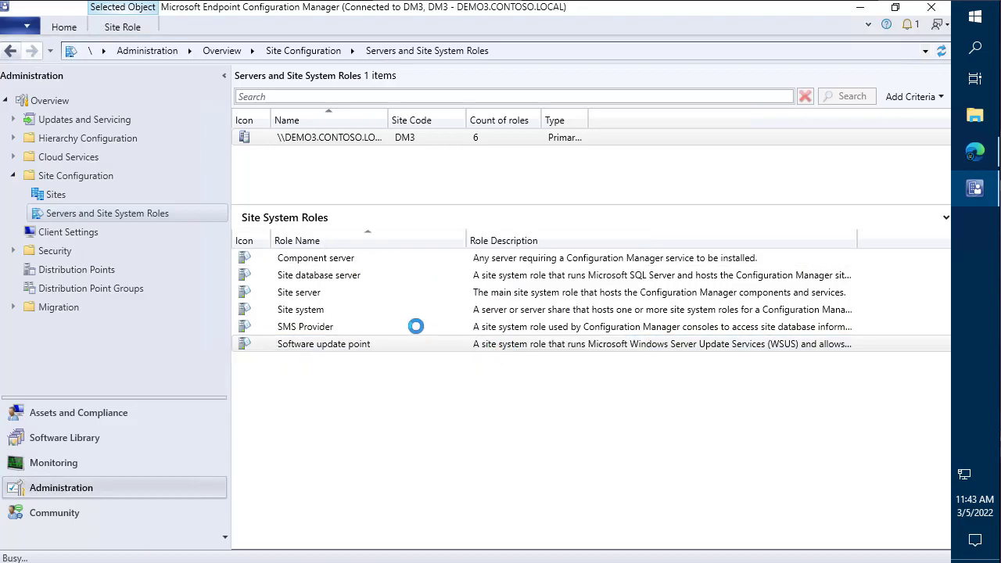
# - Review the remaining Site database server, Site server, Site system and SMS Provider roles
pyautogui.click(331, 277)
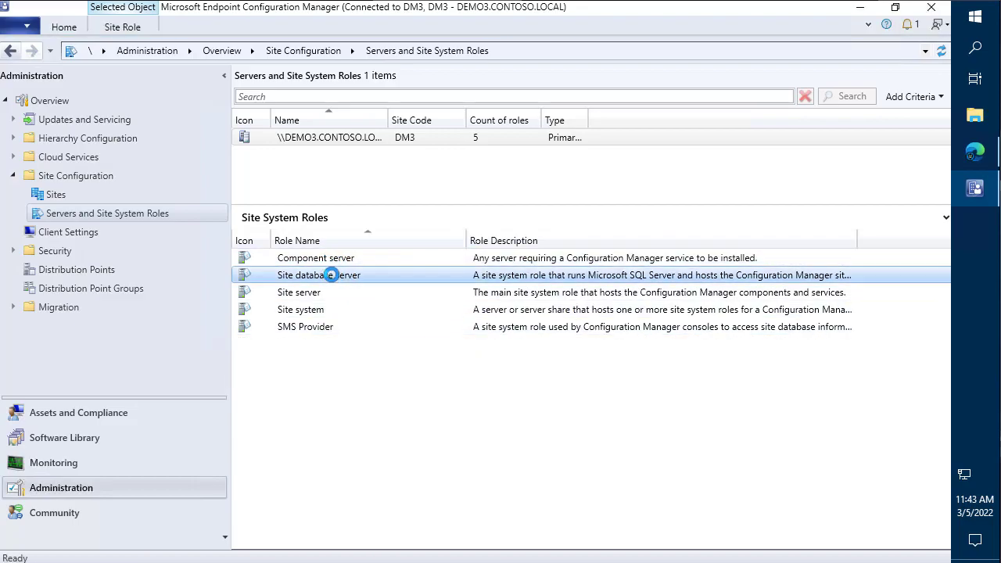
pyautogui.click(313, 292)
pyautogui.click(321, 311)
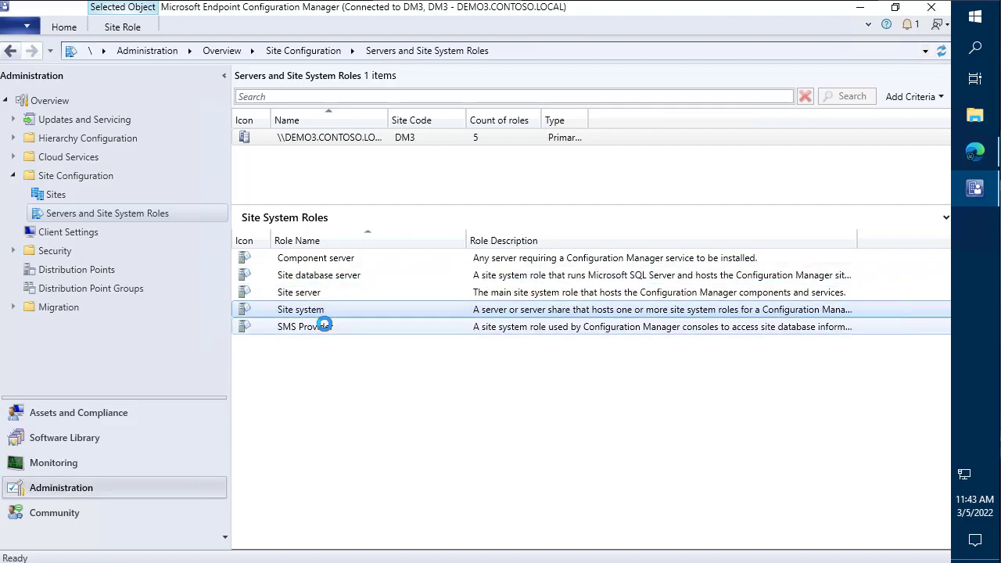
pyautogui.click(324, 325)
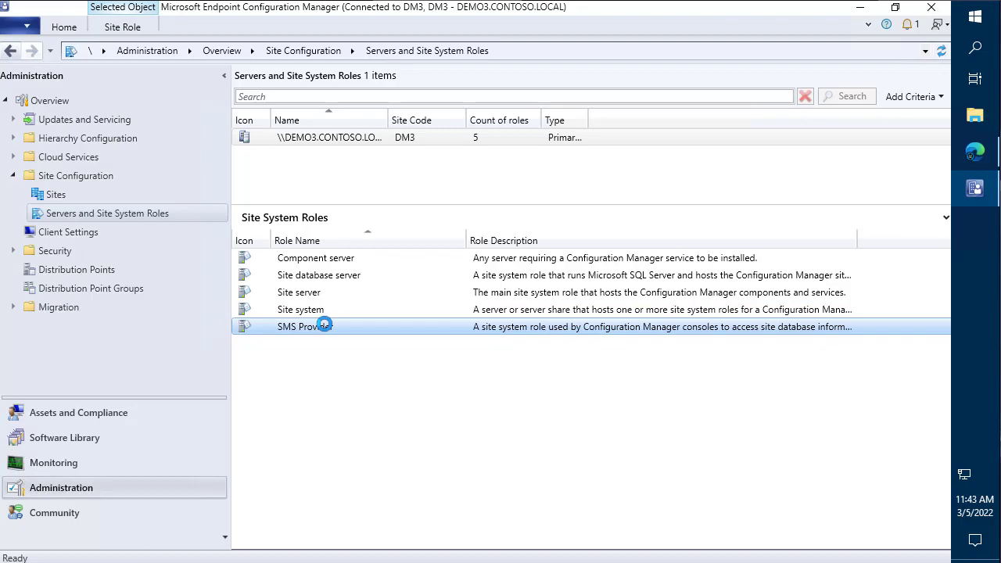
pyautogui.click(862, 10)
# - Open sitecomp.log from the site server Logs folder and highlight the management point deinstall entries
pyautogui.doubleClick(28, 109)
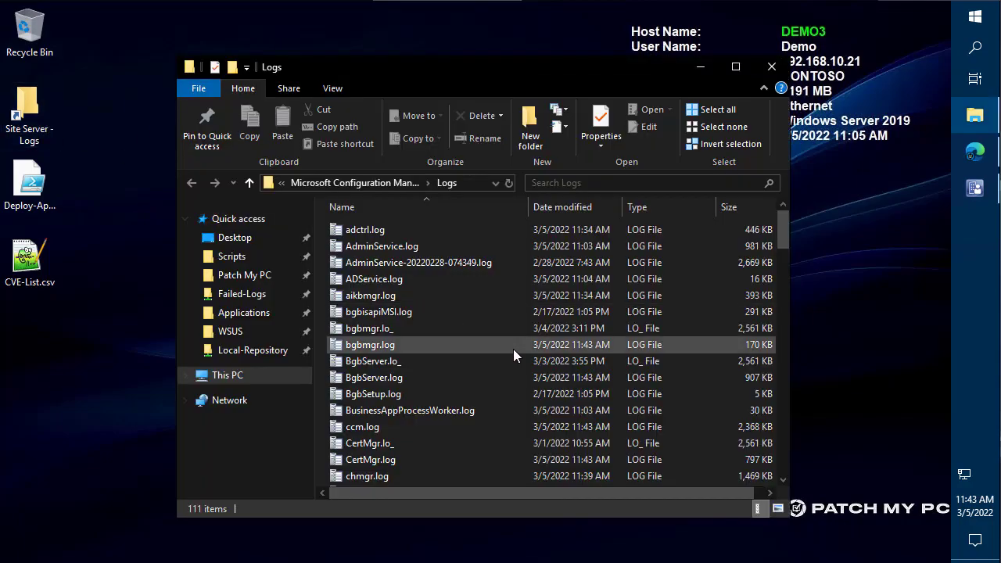
pyautogui.click(513, 349)
pyautogui.write('site')
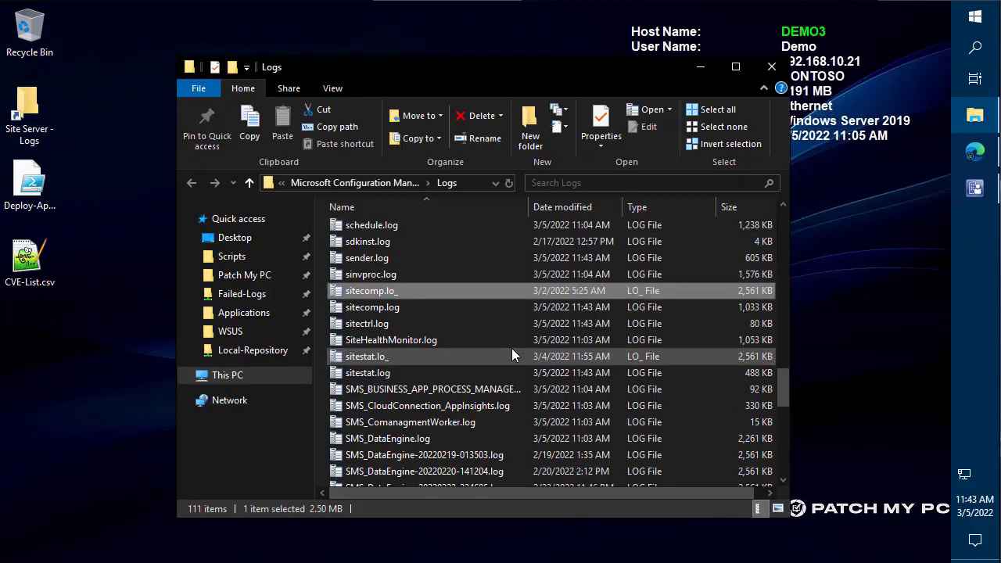
pyautogui.press('Down')
pyautogui.press('Return')
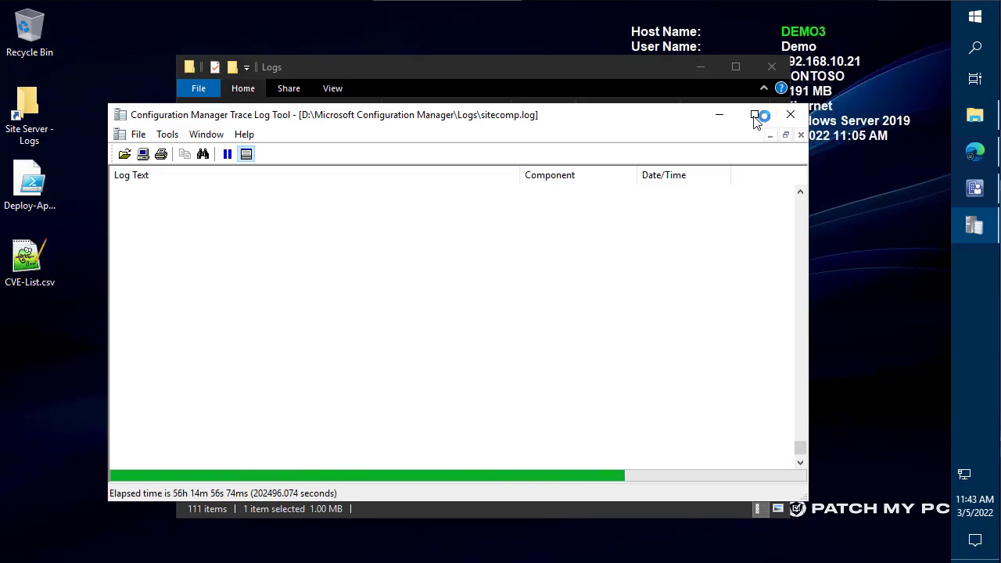
pyautogui.doubleClick(601, 113)
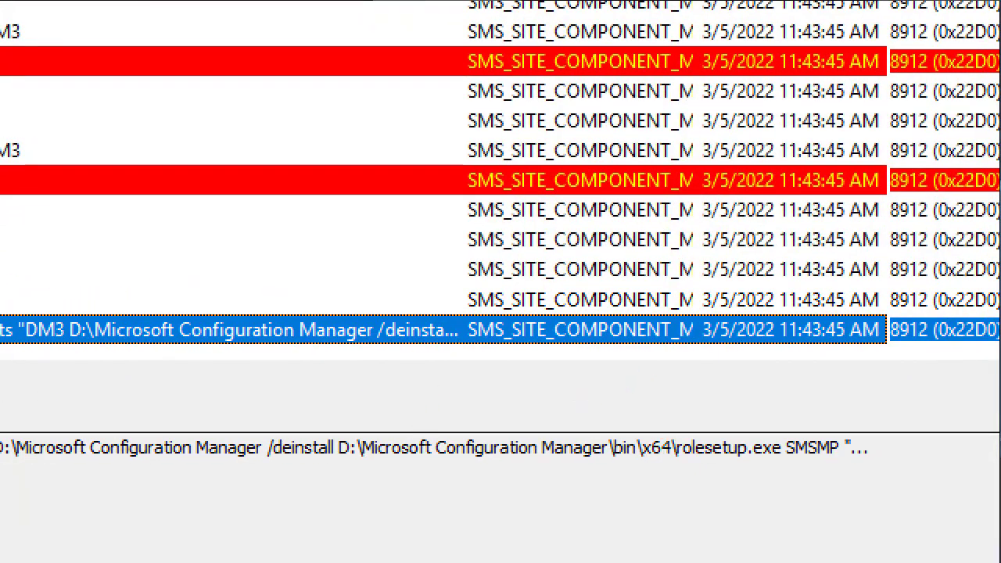
pyautogui.moveTo(235, 414)
pyautogui.mouseDown()
pyautogui.moveTo(983, 539)
pyautogui.moveTo(984, 495)
pyautogui.moveTo(923, 495)
pyautogui.moveTo(933, 490)
pyautogui.mouseUp()
pyautogui.moveTo(825, 465); pyautogui.dragTo(845, 514)
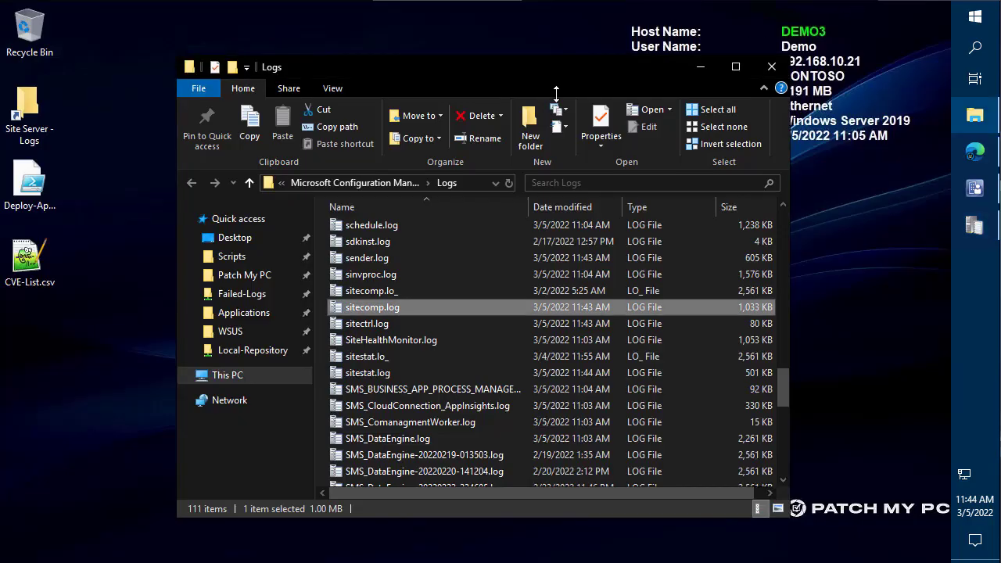
pyautogui.click(407, 258)
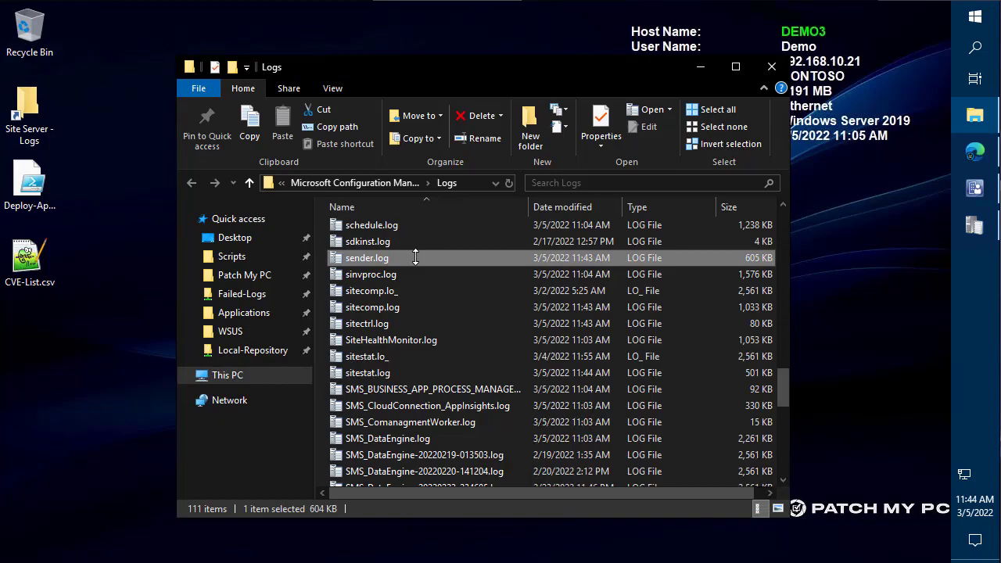
# - Check MPSetup.log in CMTrace for the successful SMSMP deinstall, then return to the console
pyautogui.write('mps')
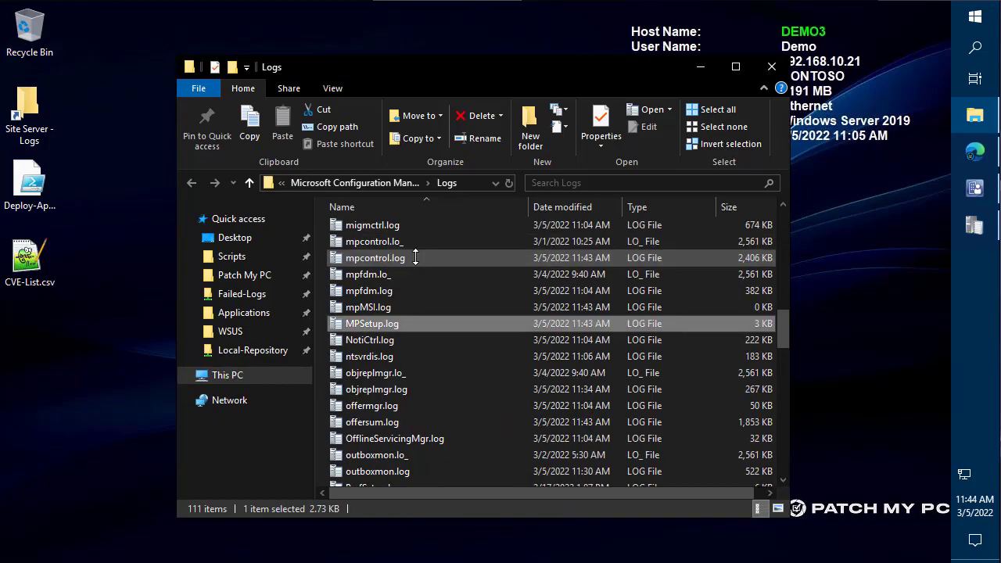
pyautogui.press('Return')
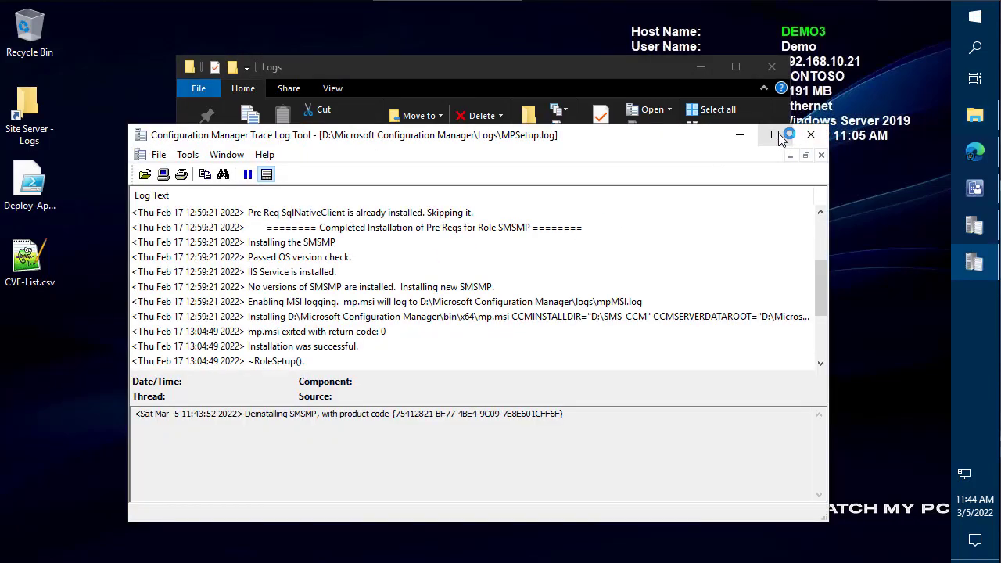
pyautogui.click(777, 135)
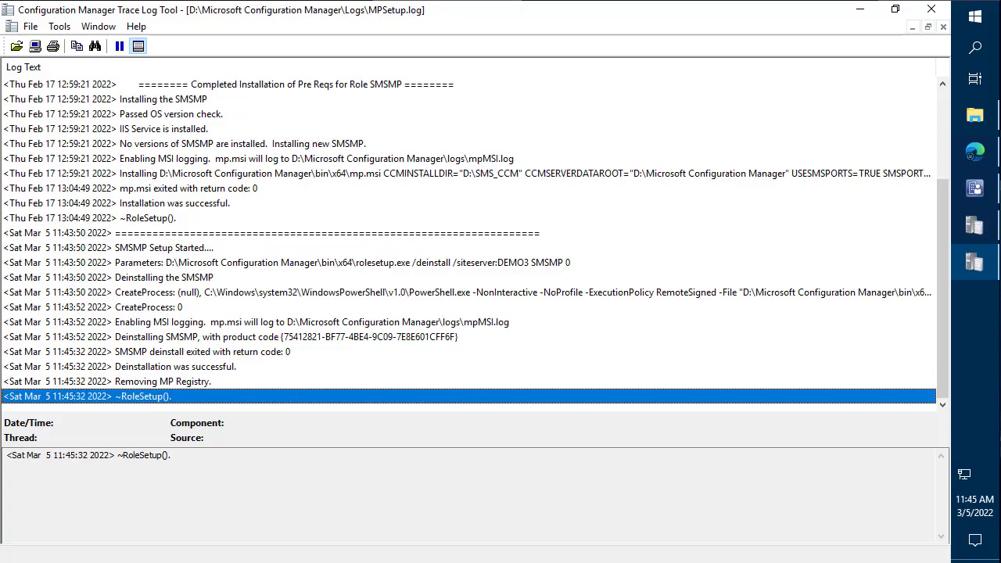
pyautogui.click(675, 174)
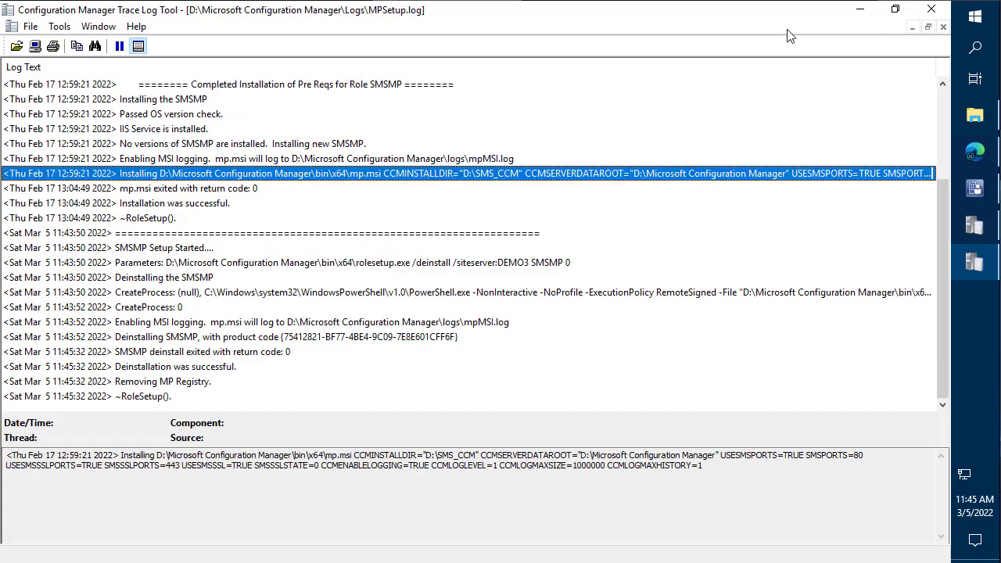
pyautogui.click(933, 9)
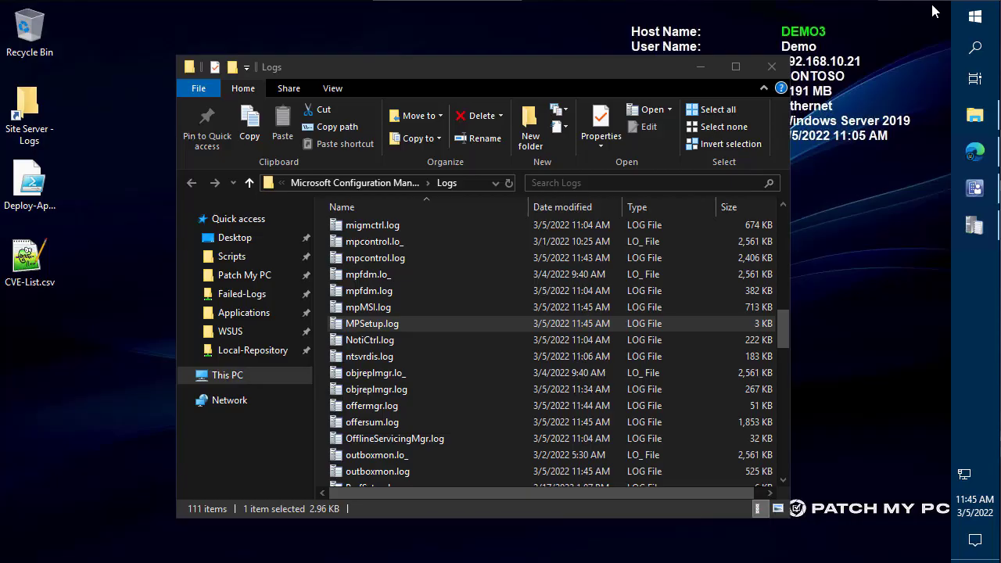
pyautogui.click(975, 188)
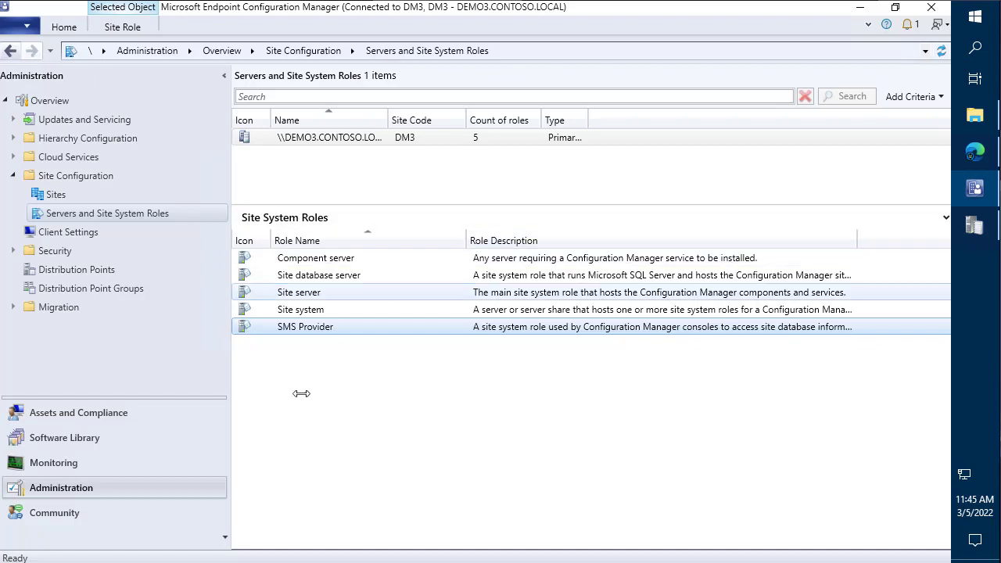
# - Browse Hierarchy Configuration's boundaries and boundary groups, viewing the boundaries inside Demo 3
pyautogui.click(88, 139)
pyautogui.click(76, 157)
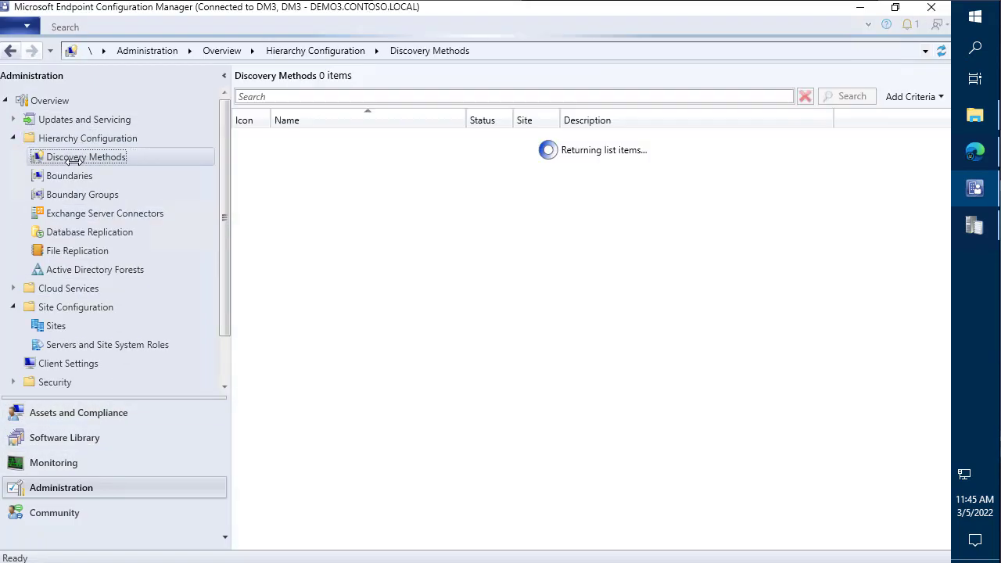
pyautogui.click(69, 176)
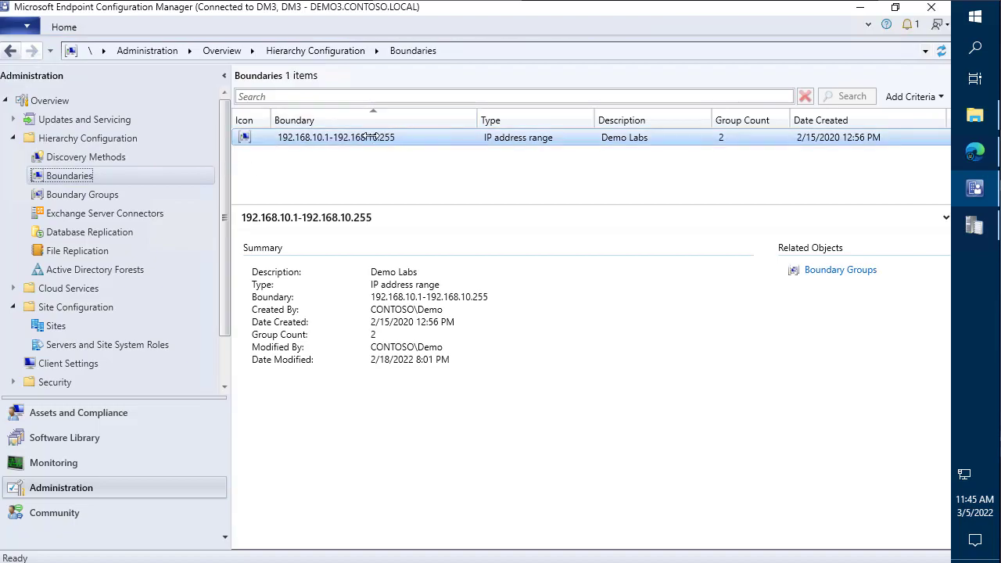
pyautogui.click(119, 194)
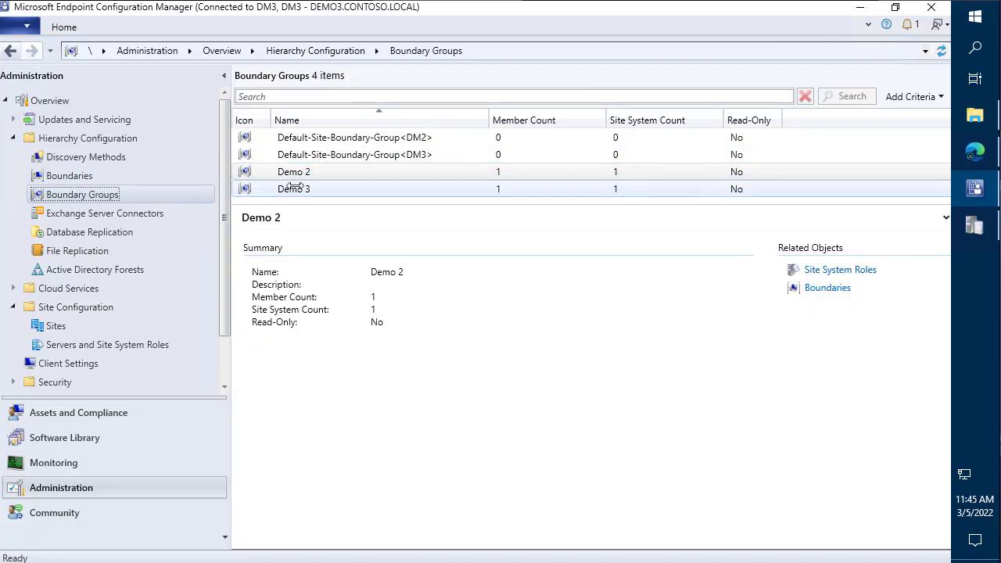
pyautogui.doubleClick(291, 189)
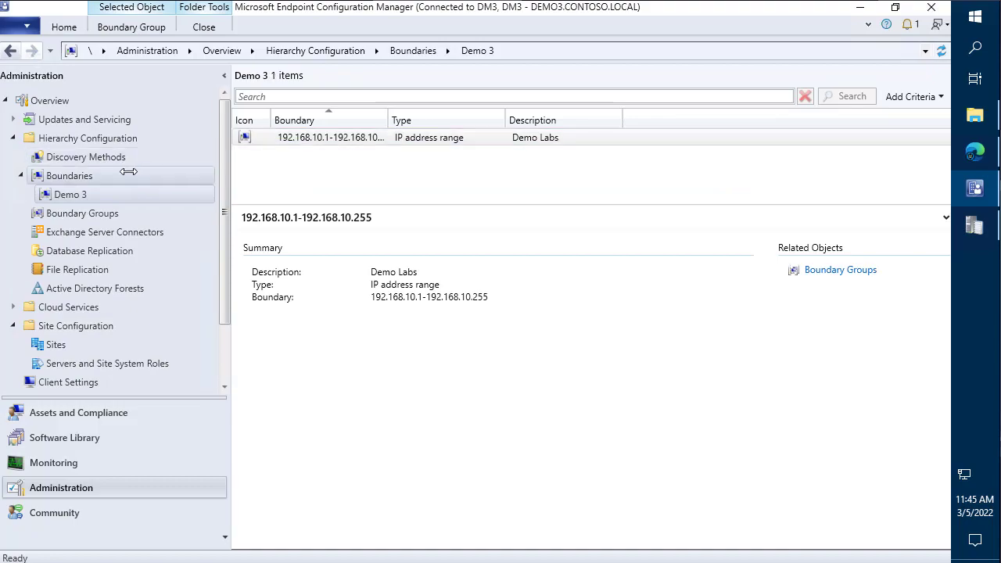
pyautogui.click(55, 214)
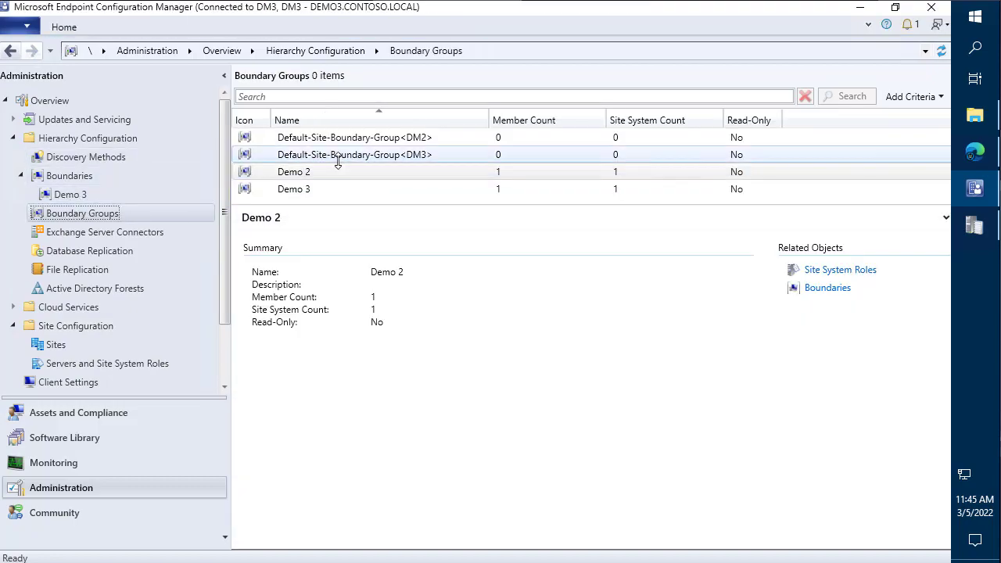
# - Review the Demo 3 group's site assignment and site system servers without saving changes
pyautogui.rightClick(283, 190)
pyautogui.click(189, 278)
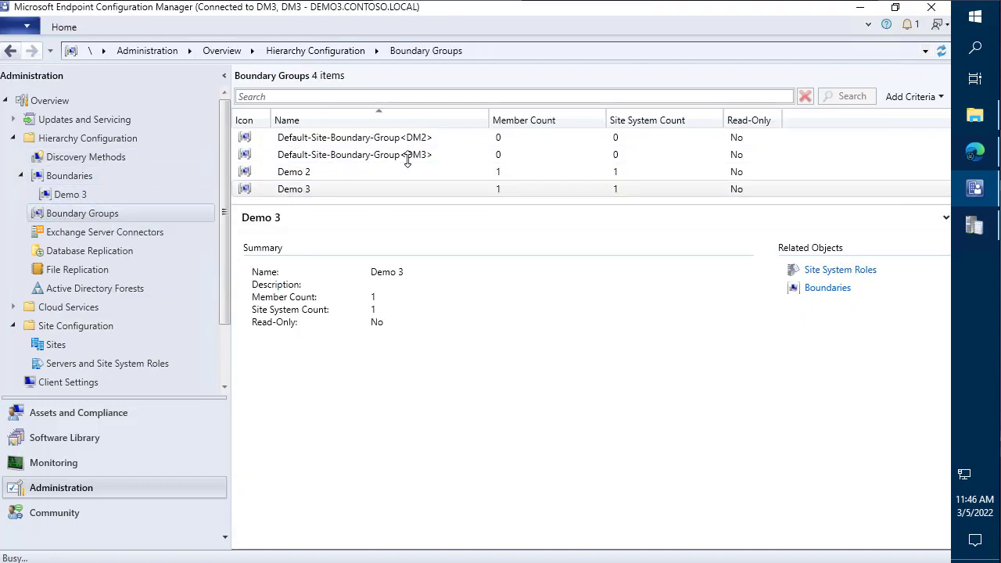
pyautogui.click(304, 91)
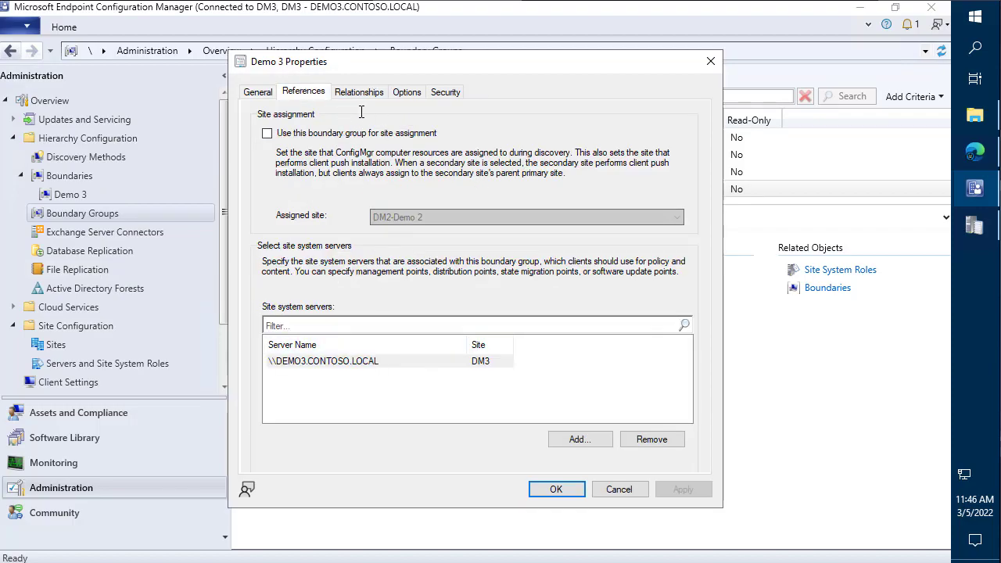
pyautogui.moveTo(309, 114); pyautogui.dragTo(329, 85)
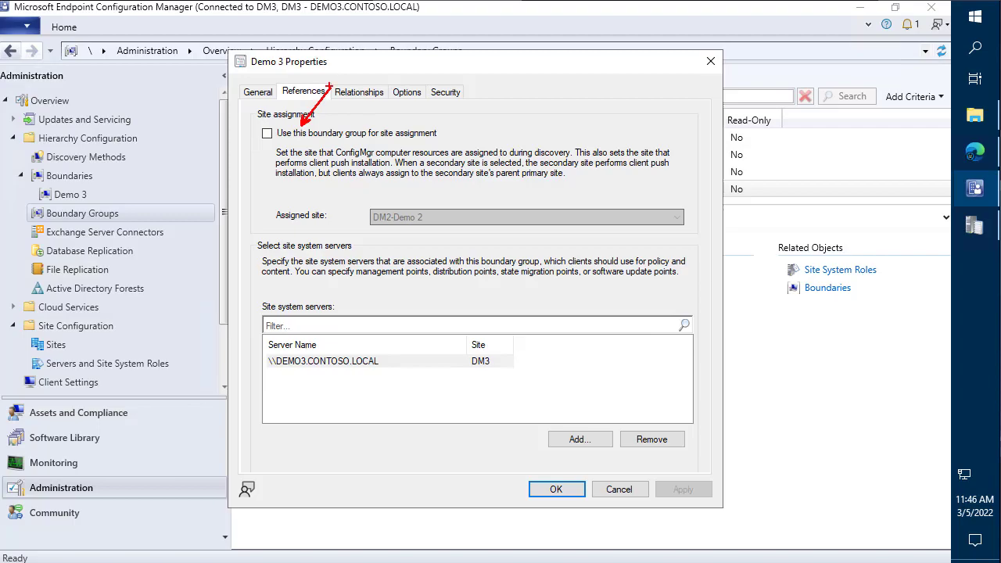
pyautogui.press('Escape')
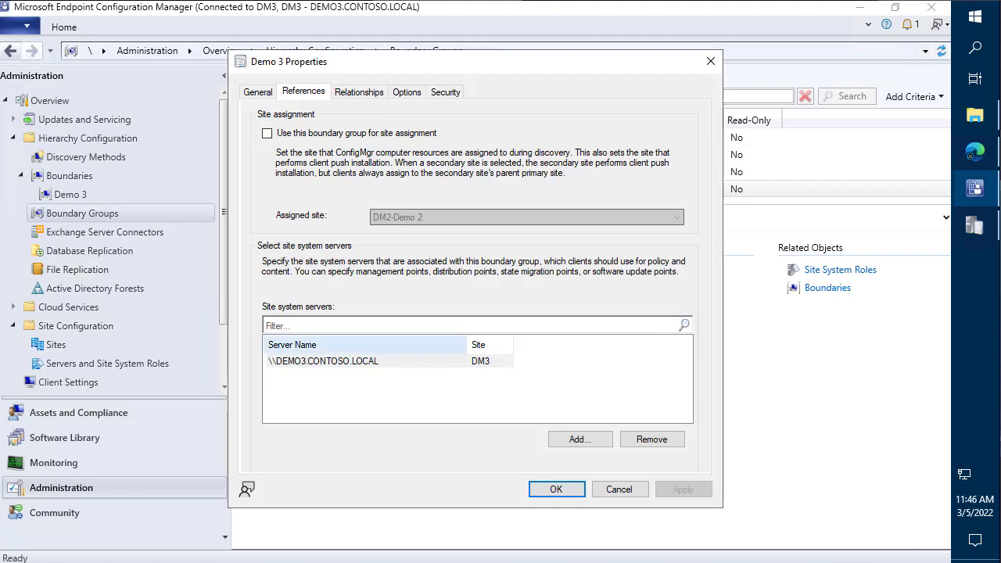
pyautogui.click(619, 489)
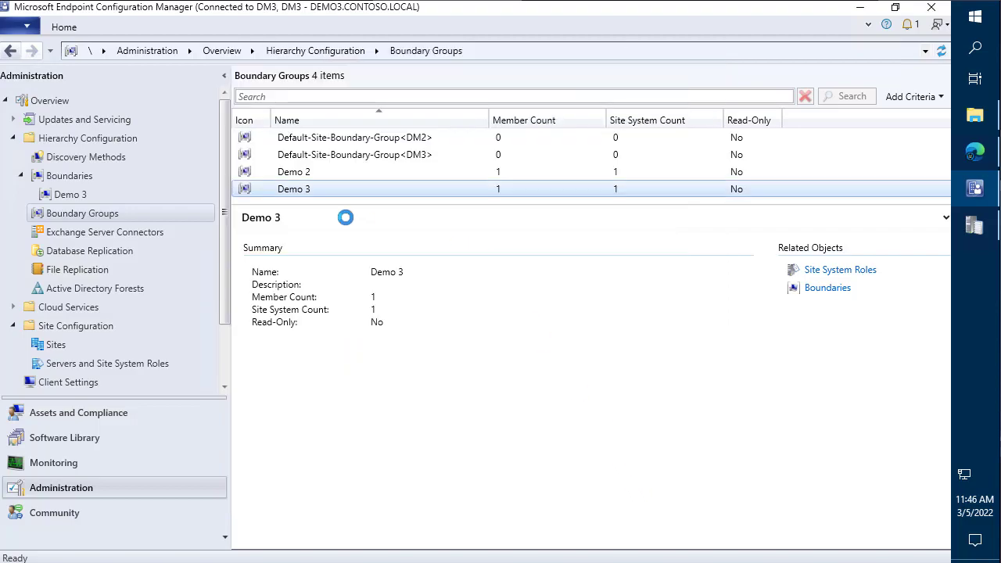
# - Delete the Demo 3 boundary group and the 192.168.10.1-192.168.10.255 IP range boundary
pyautogui.rightClick(316, 186)
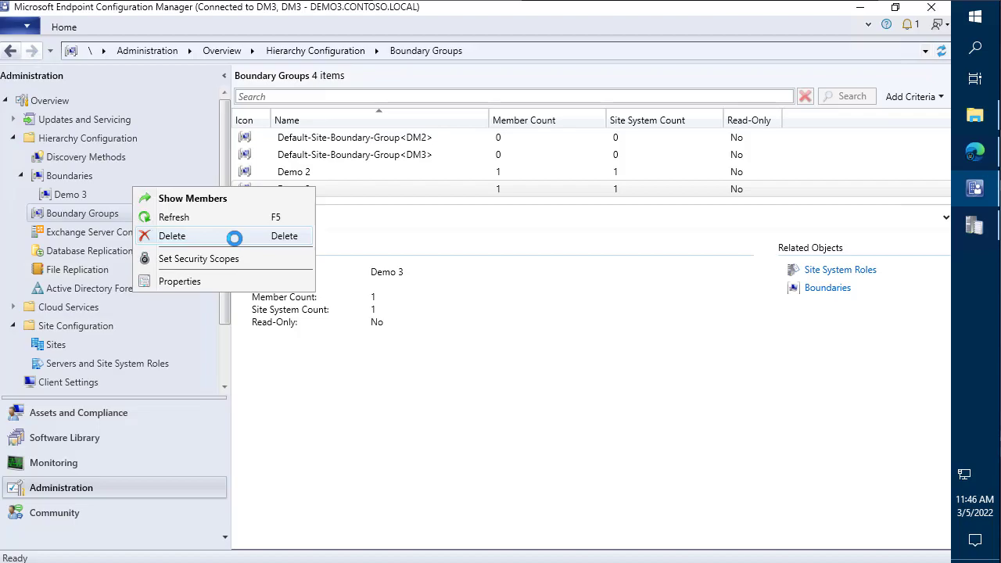
pyautogui.click(235, 238)
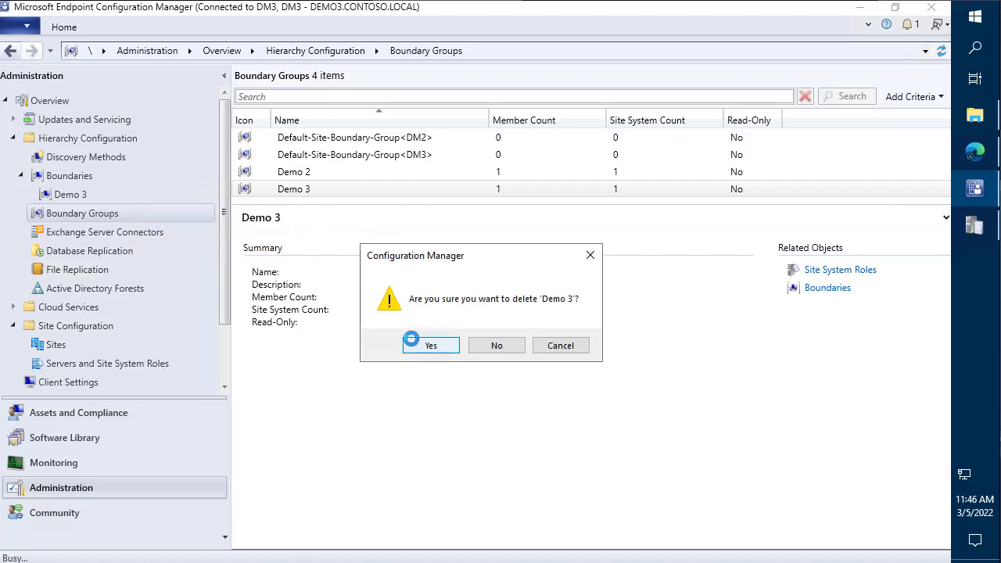
pyautogui.click(419, 341)
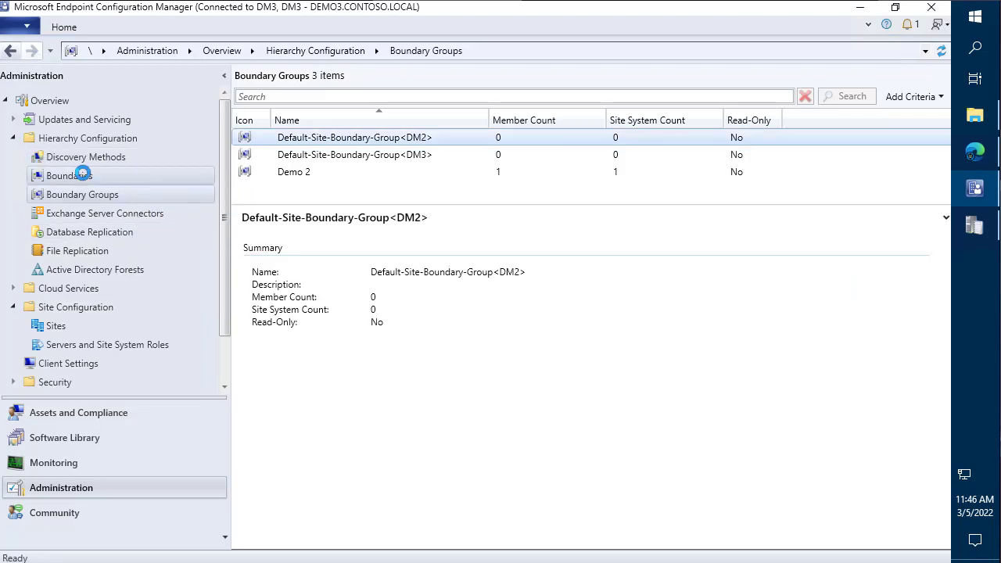
pyautogui.click(74, 176)
pyautogui.rightClick(381, 137)
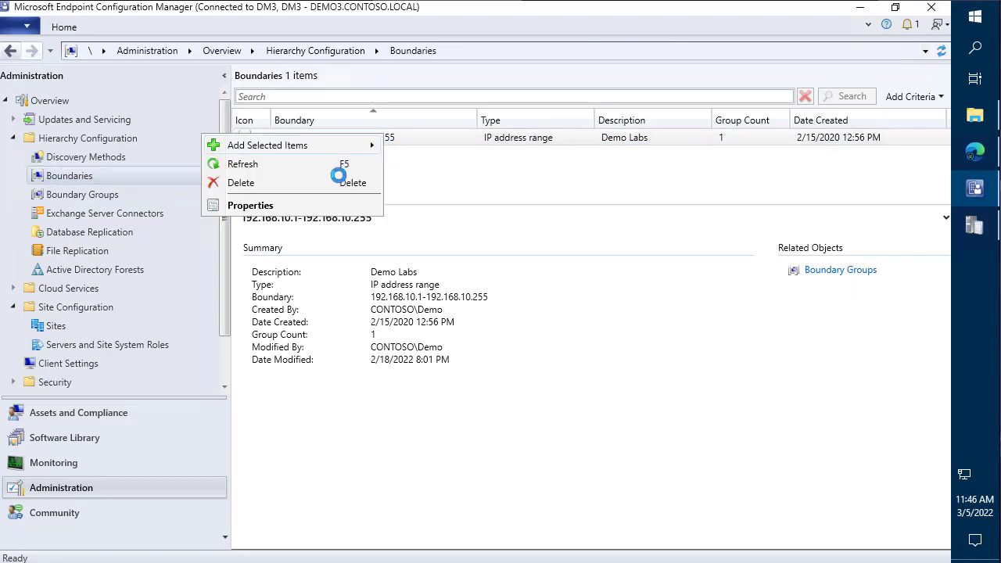
pyautogui.click(338, 179)
pyautogui.click(423, 346)
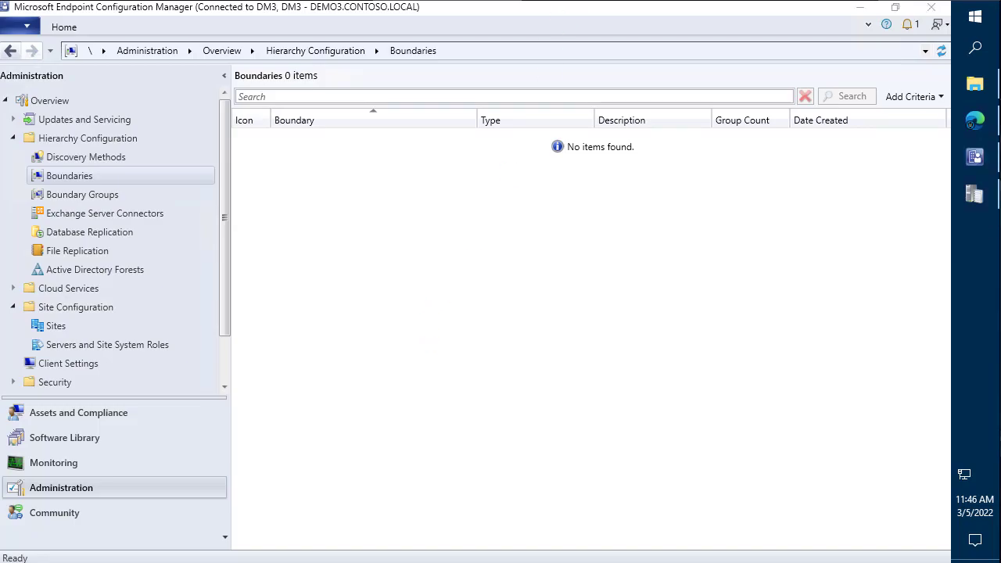
pyautogui.rightClick(976, 346)
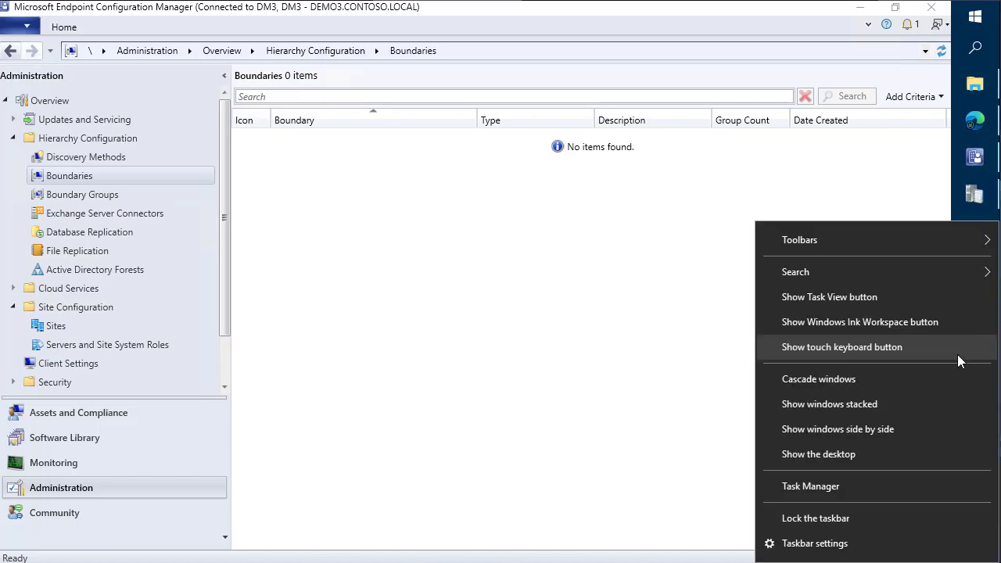
# - In Task Manager's detailed view, locate the CcmExec.exe process
pyautogui.click(820, 483)
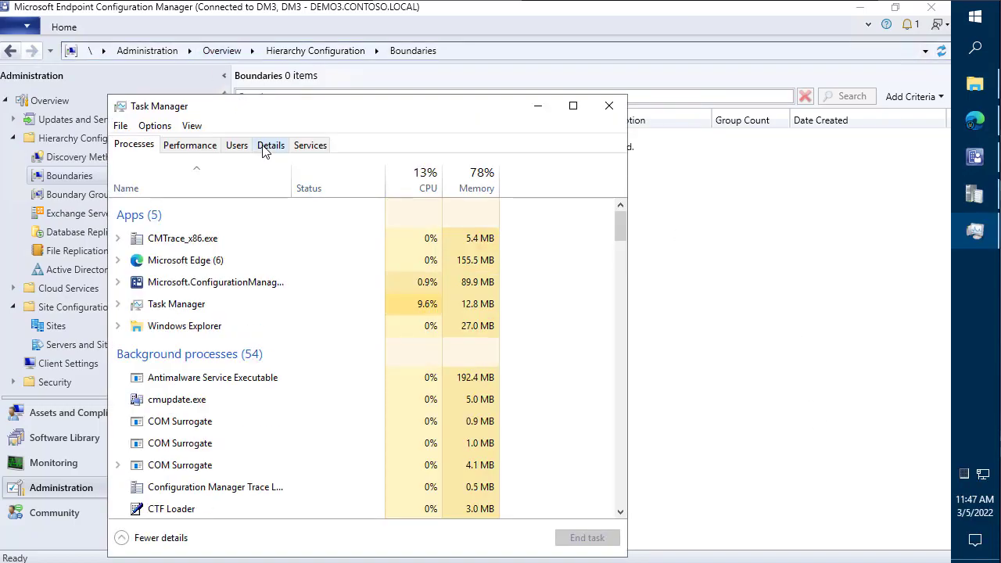
pyautogui.click(268, 147)
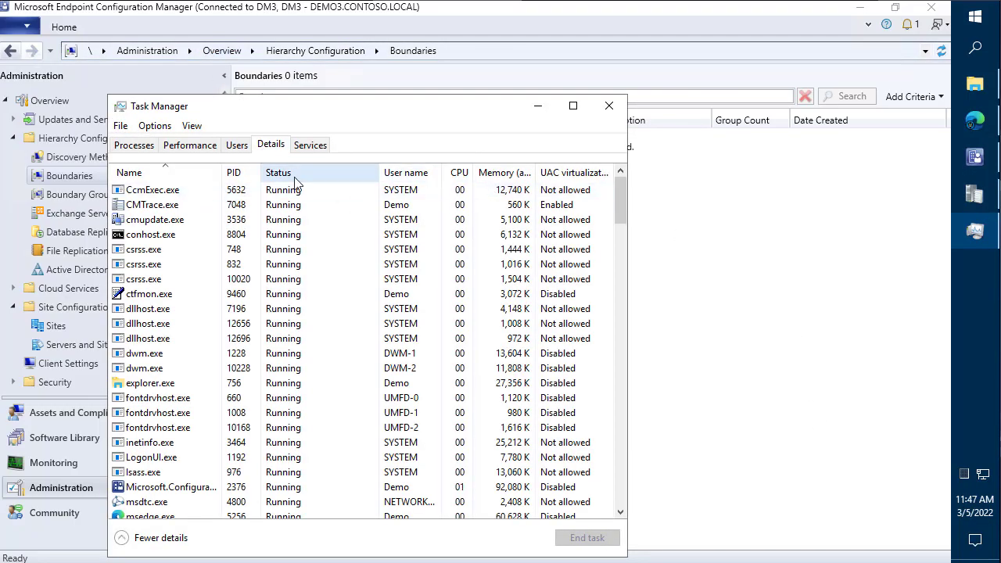
pyautogui.click(188, 197)
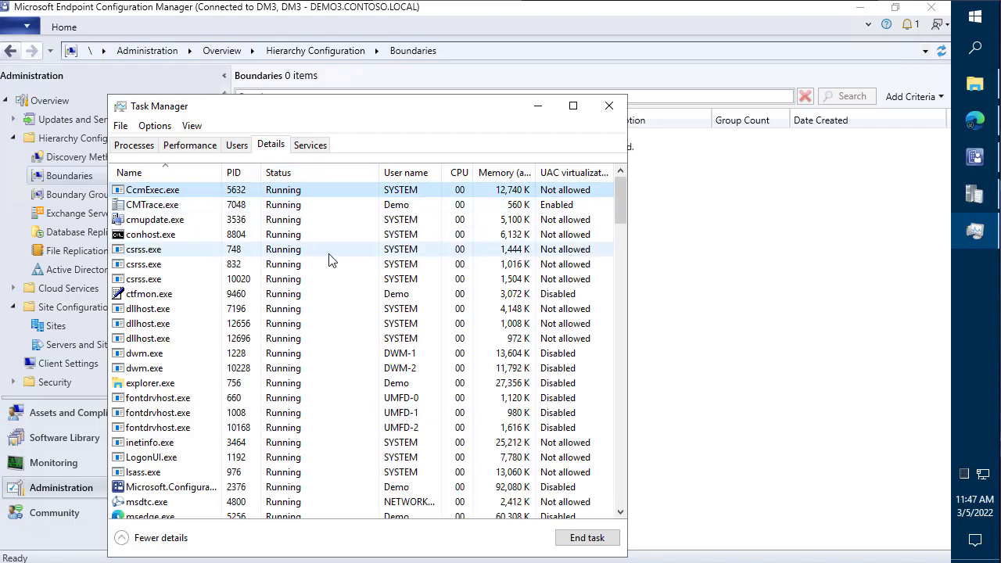
# - Start PowerShell as administrator and navigate to the C:\Windows folder
pyautogui.rightClick(975, 16)
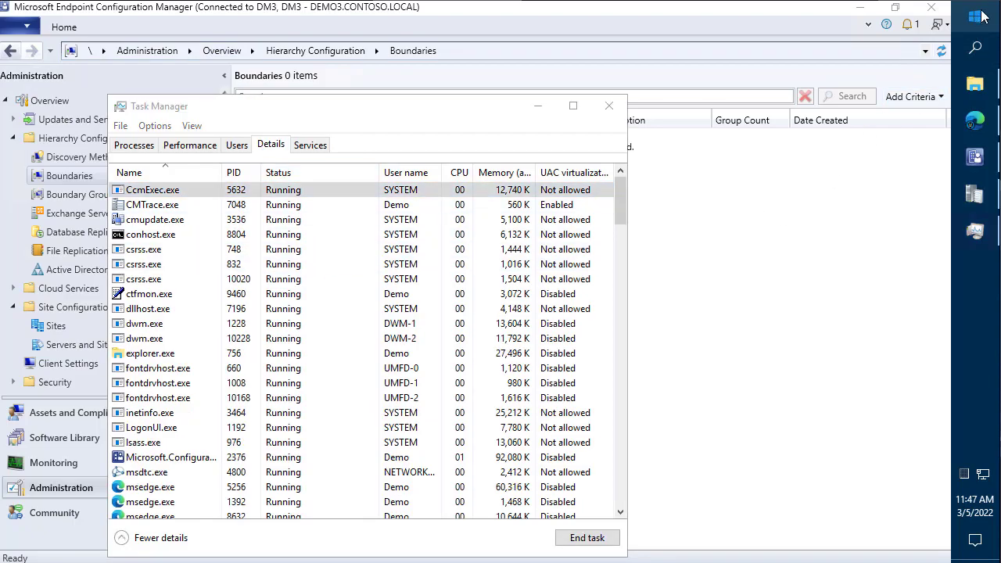
pyautogui.click(863, 247)
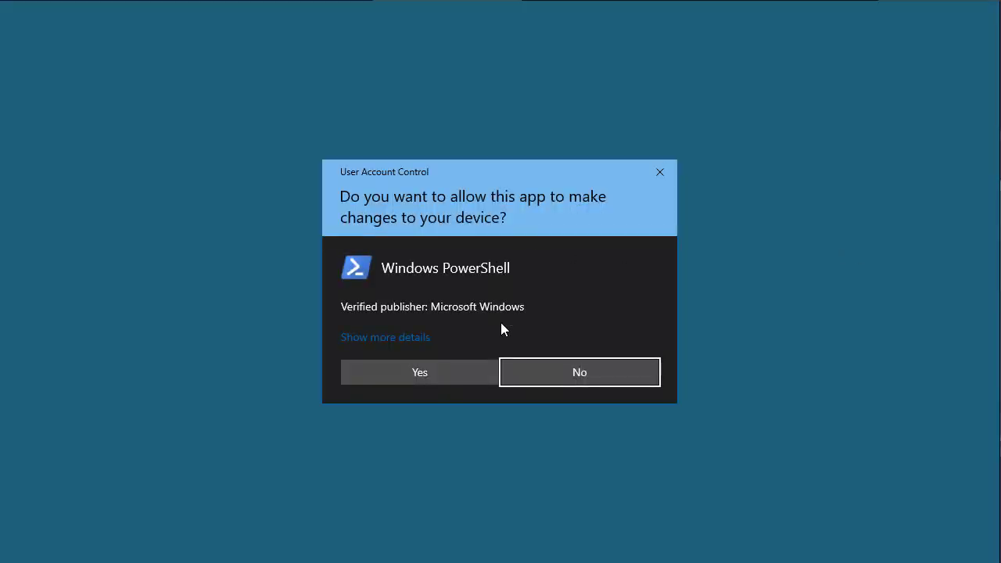
pyautogui.click(414, 372)
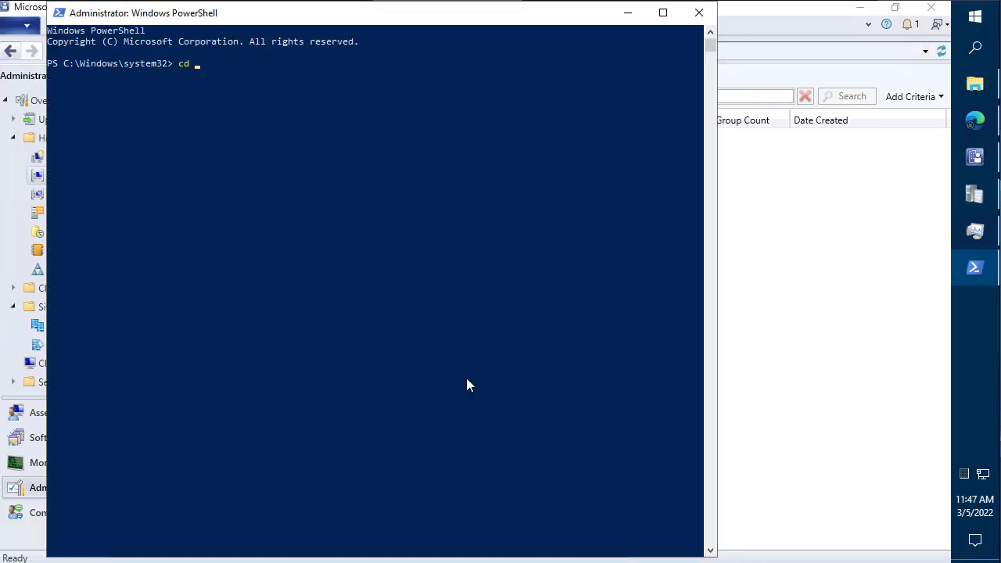
pyautogui.write('win')
pyautogui.press('Tab')
pyautogui.write('system32')
pyautogui.press('Return')
pyautogui.write('cd ')
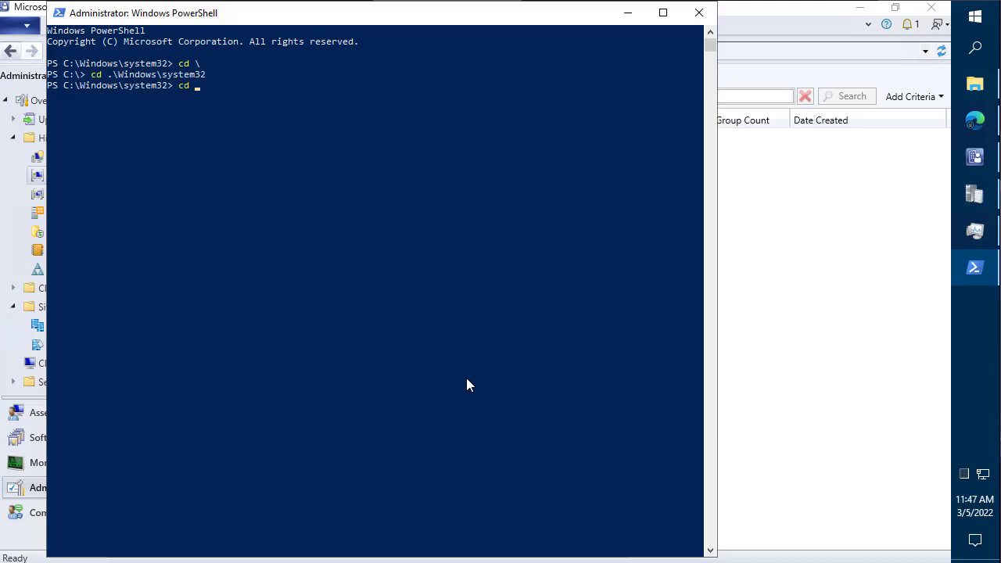
pyautogui.write('..')
pyautogui.press('Return')
# - Change into C:\Windows\ccmsetup and run .\ccmsetup.exe /uninstall
pyautogui.write('ccms')
pyautogui.press('Tab')
pyautogui.write('etup')
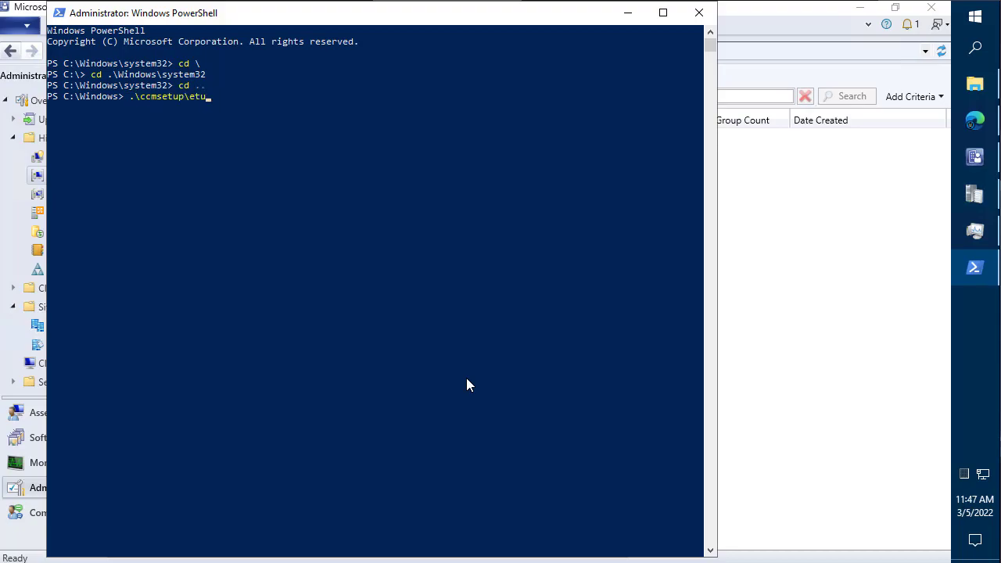
pyautogui.press('Return')
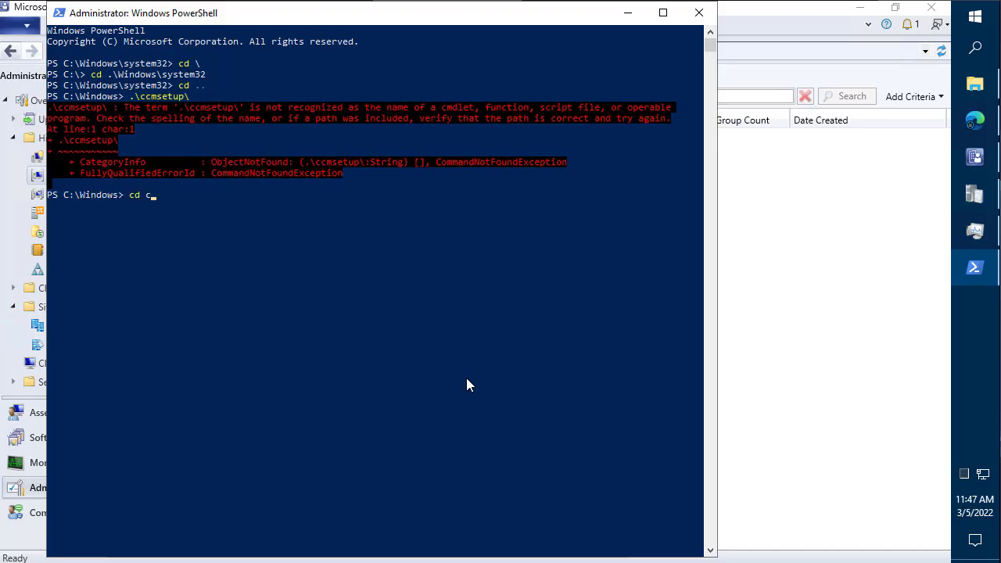
pyautogui.write('cd cc')
pyautogui.press('Tab')
pyautogui.press('Return')
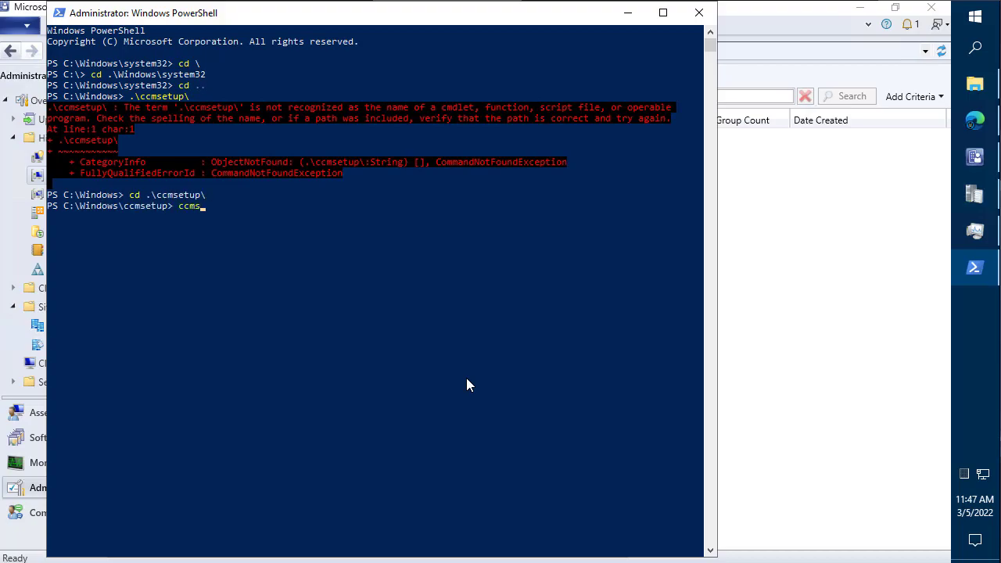
pyautogui.write('ccms')
pyautogui.press('Tab')
pyautogui.press('Return')
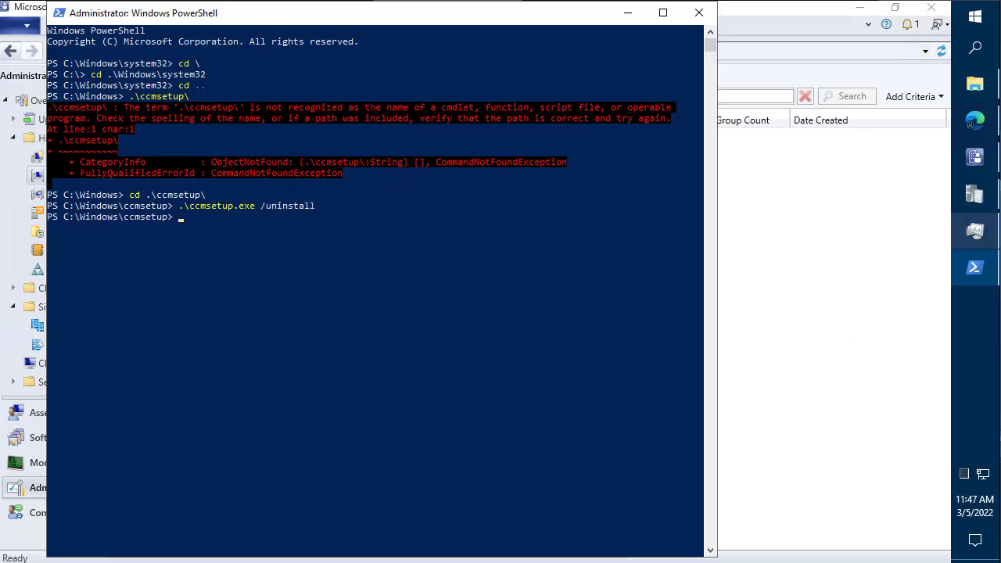
pyautogui.click(975, 83)
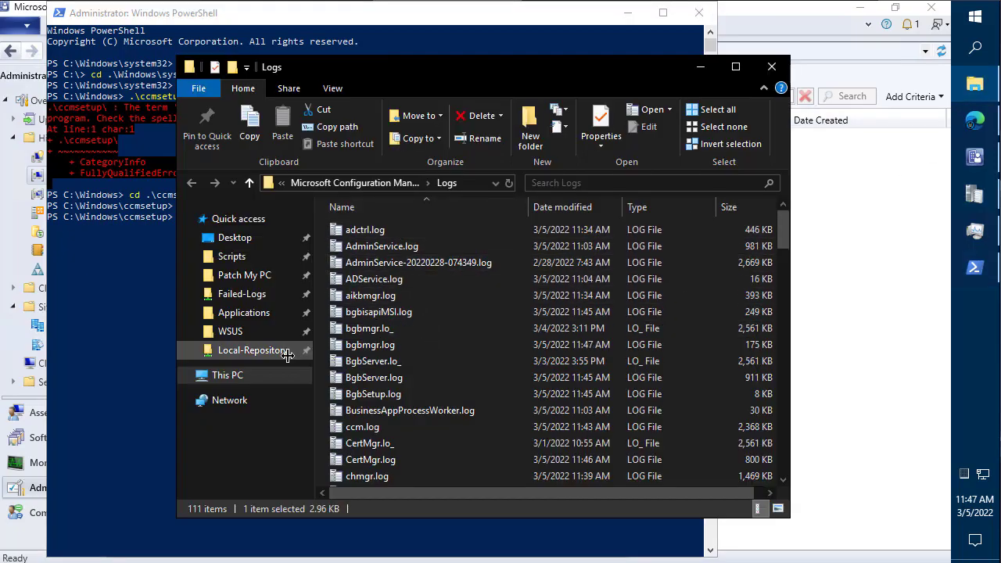
# - Browse File Explorer to the C:\Windows\CCM\Logs folder
pyautogui.click(235, 378)
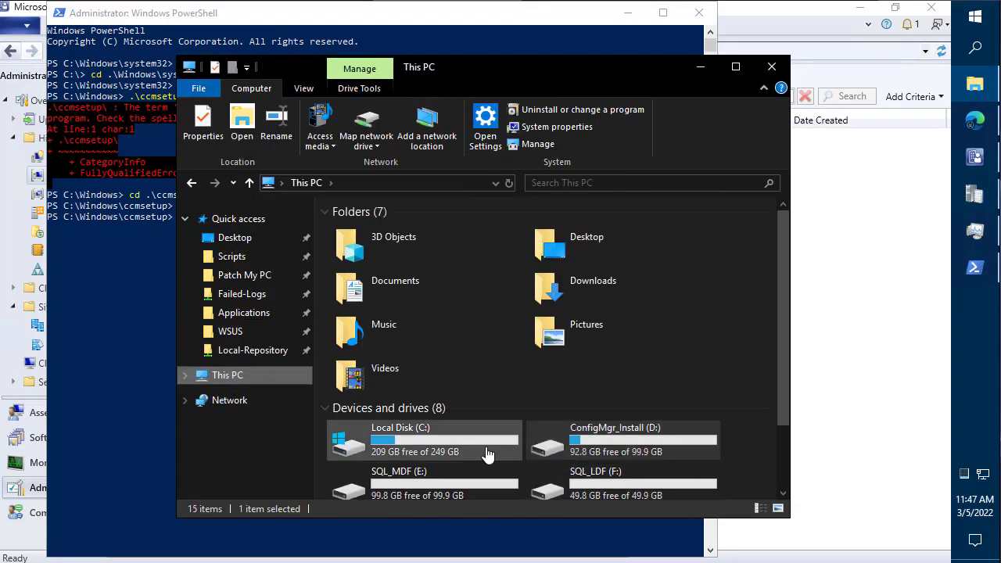
pyautogui.doubleClick(457, 447)
pyautogui.doubleClick(372, 313)
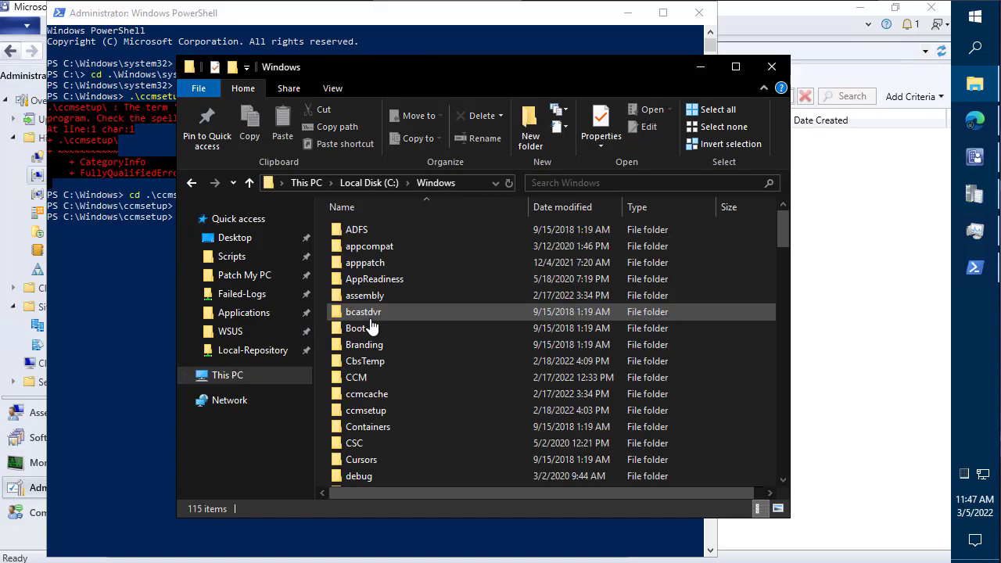
pyautogui.click(374, 315)
pyautogui.press('c')
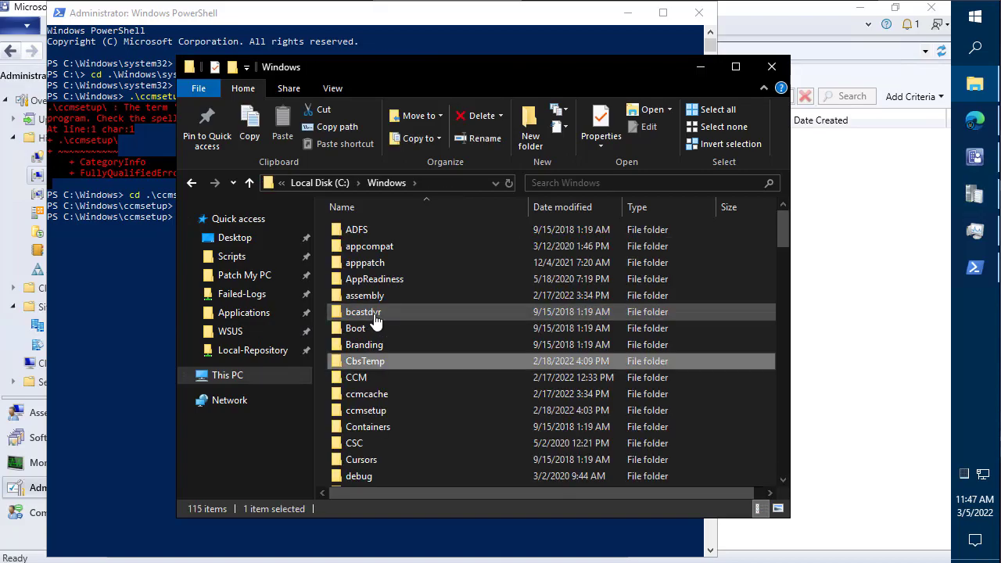
pyautogui.press('c')
pyautogui.press('Return')
pyautogui.press('l')
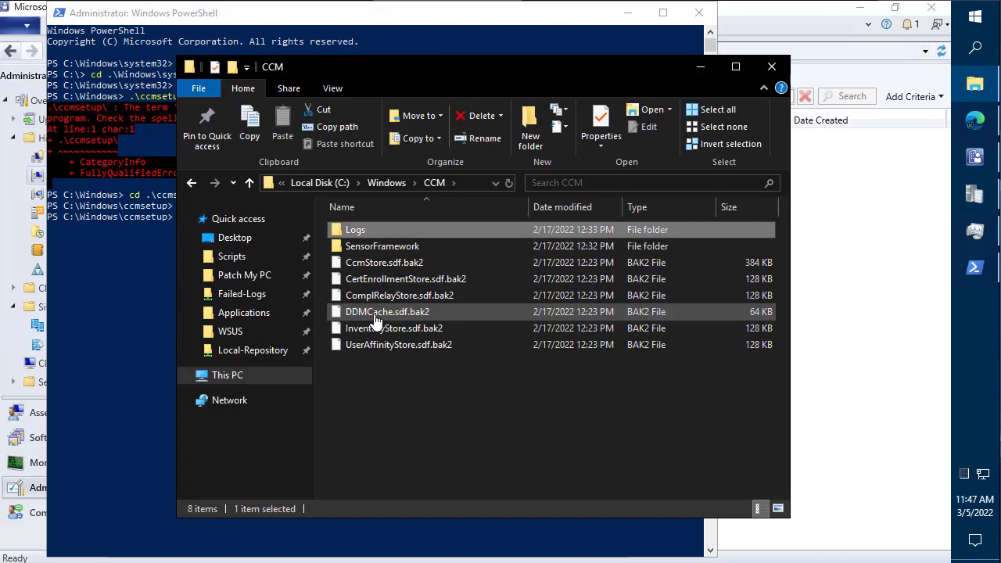
pyautogui.press('Return')
# - Go to C:\Windows\ccmsetup\Logs instead, accepting the folder access prompt
pyautogui.press('BackSpace')
pyautogui.press('BackSpace')
pyautogui.press('c')
pyautogui.press('c')
pyautogui.press('Return')
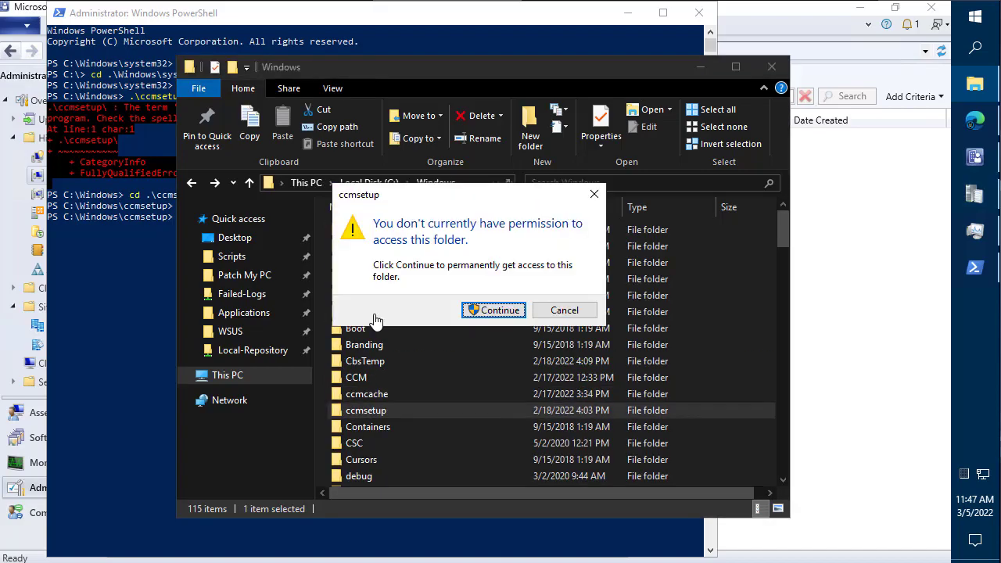
pyautogui.press('Return')
pyautogui.press('Down')
pyautogui.press('Down')
pyautogui.press('Down')
pyautogui.press('Return')
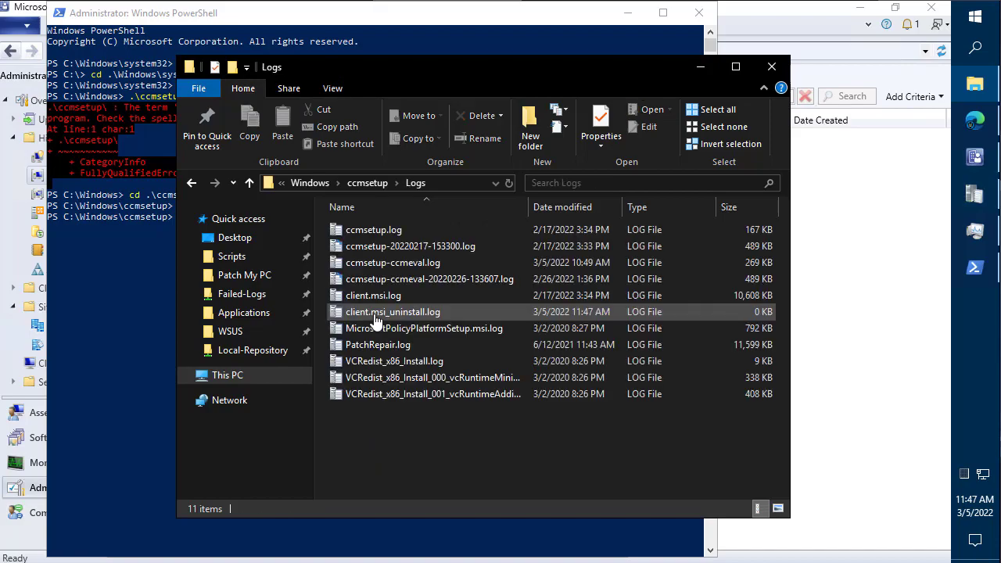
# - Confirm in ccmsetup.log that the uninstall succeeded, then close CMTrace, Explorer and PowerShell
pyautogui.click(364, 235)
pyautogui.doubleClick(364, 235)
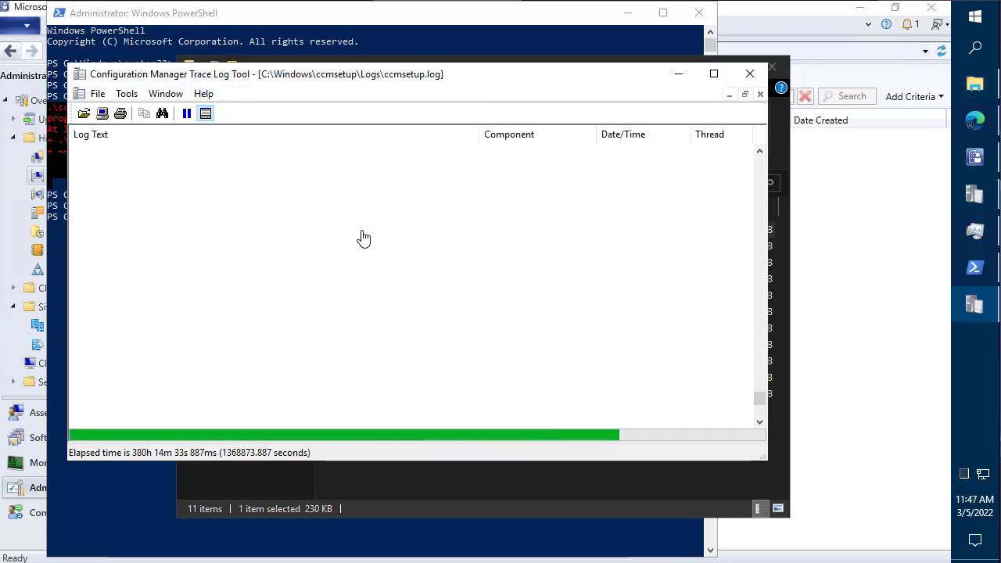
pyautogui.doubleClick(435, 74)
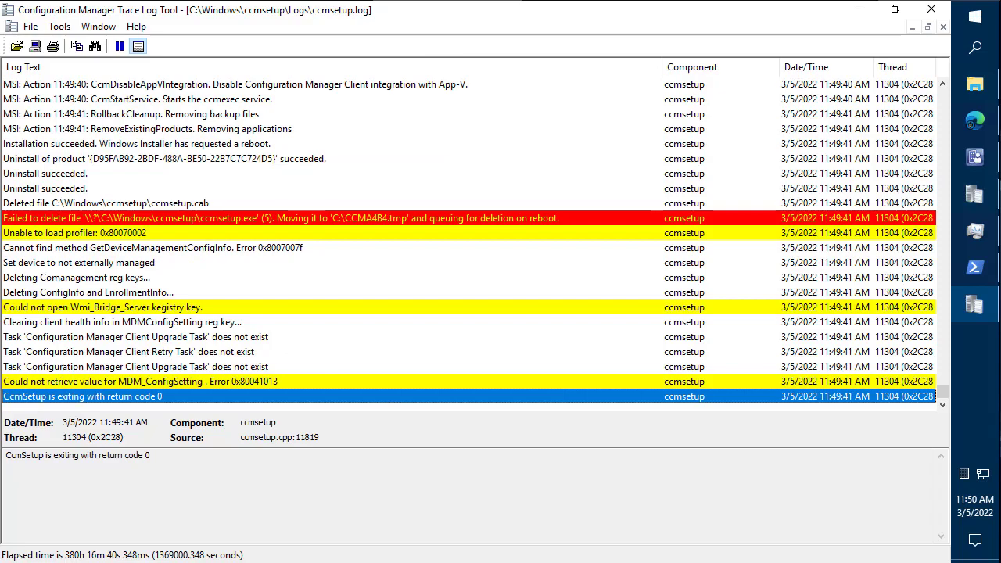
pyautogui.click(496, 145)
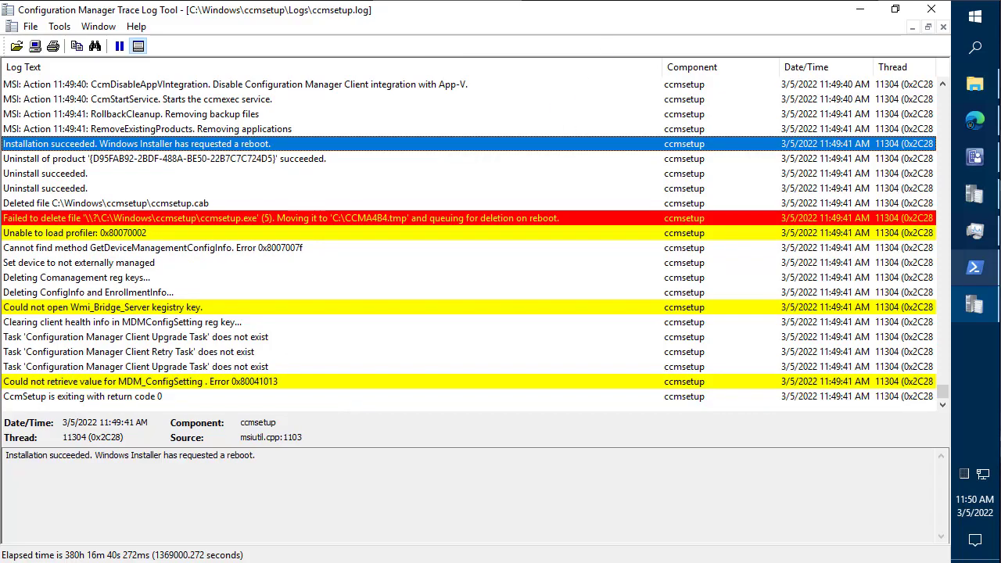
pyautogui.click(931, 9)
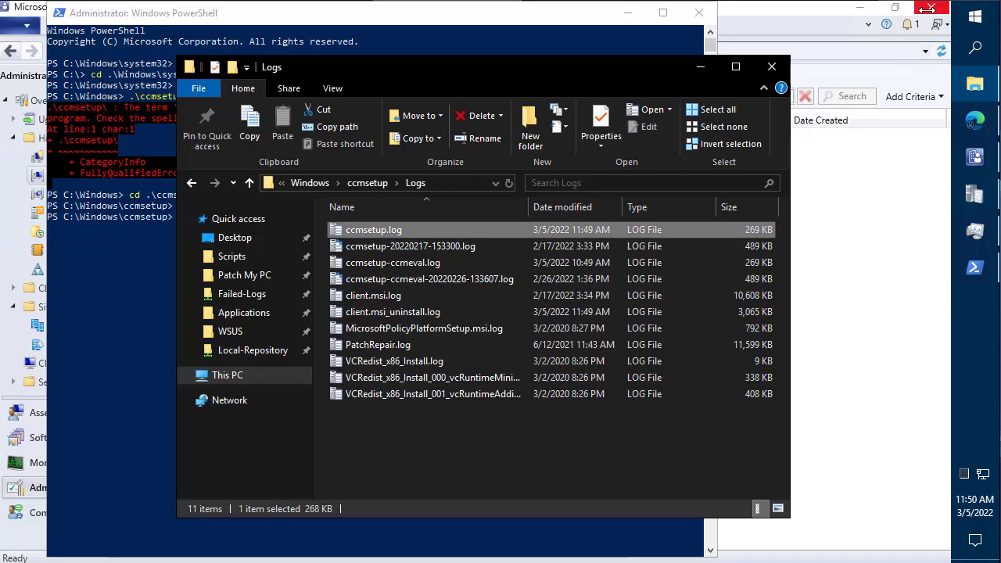
pyautogui.click(770, 68)
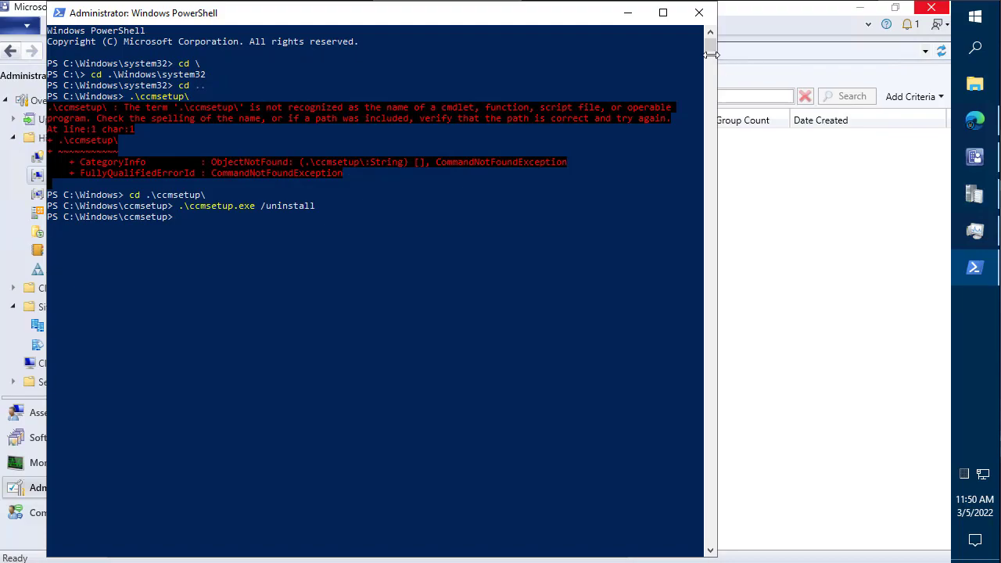
pyautogui.click(698, 12)
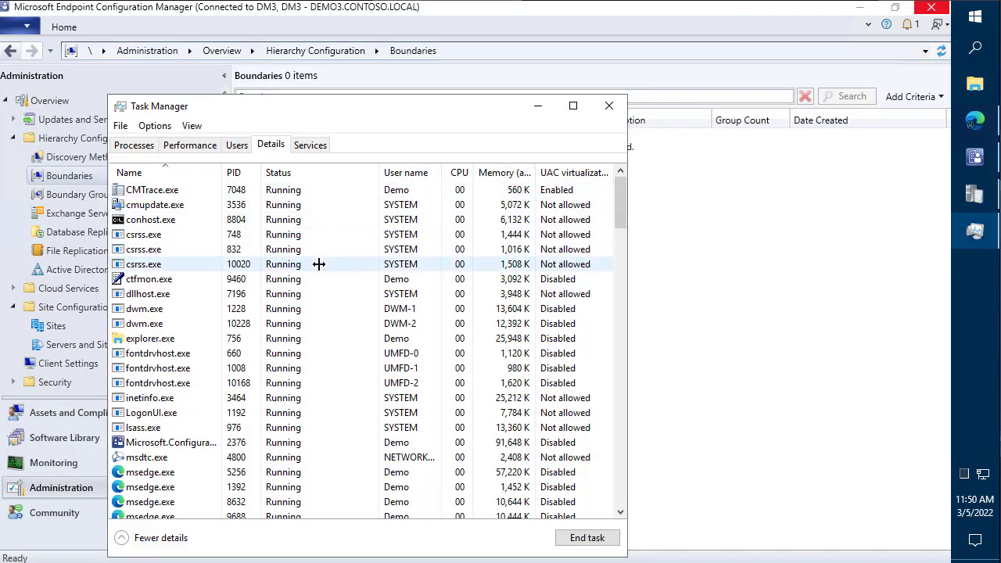
# - Close Task Manager and the console, and open Programs and Features via appwiz.cpl
pyautogui.scroll(-3, 476, 224)
pyautogui.click(609, 105)
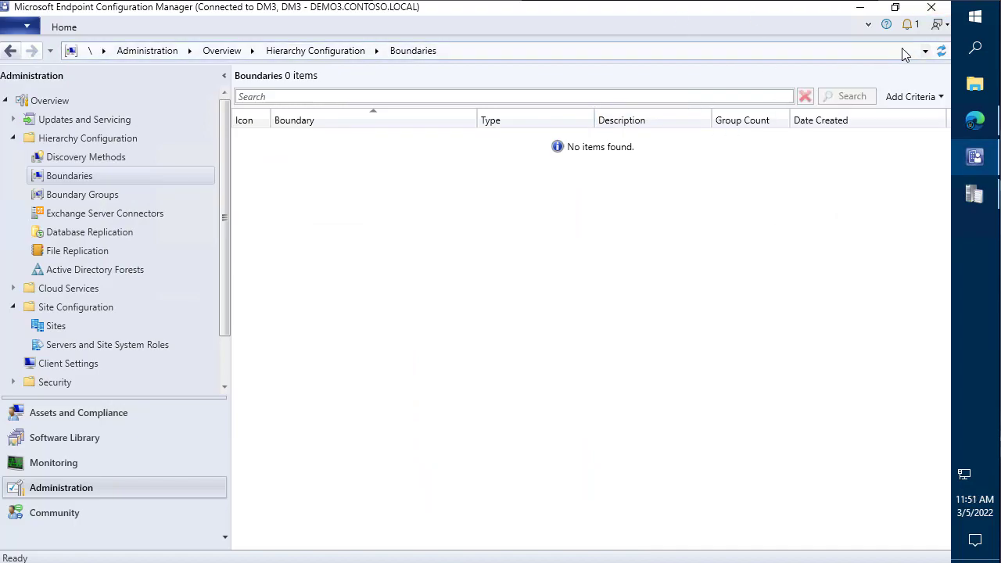
pyautogui.click(977, 22)
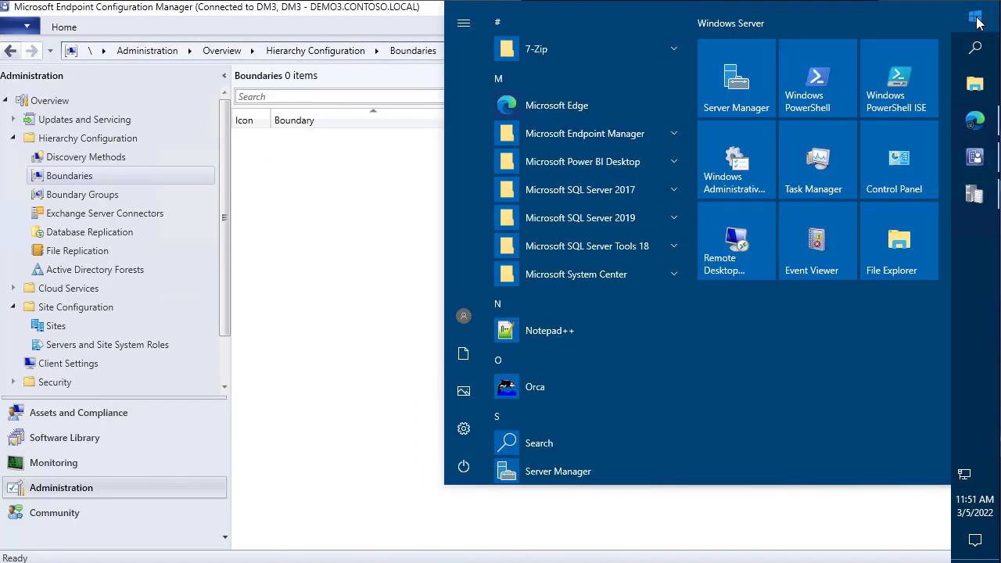
pyautogui.press('super+r')
pyautogui.write('appwiz.')
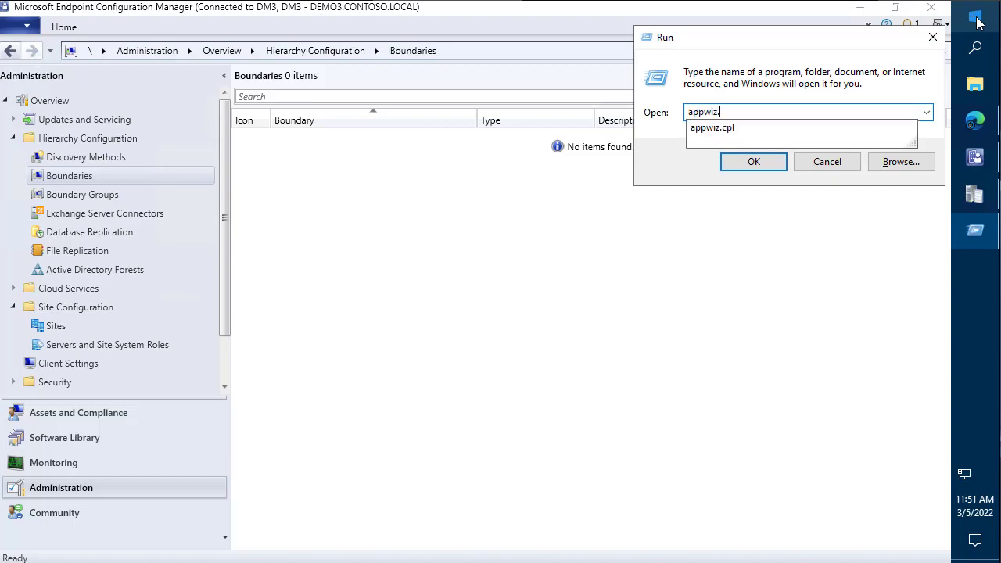
pyautogui.write('cpokl')
pyautogui.press('BackSpace')
pyautogui.write('p')
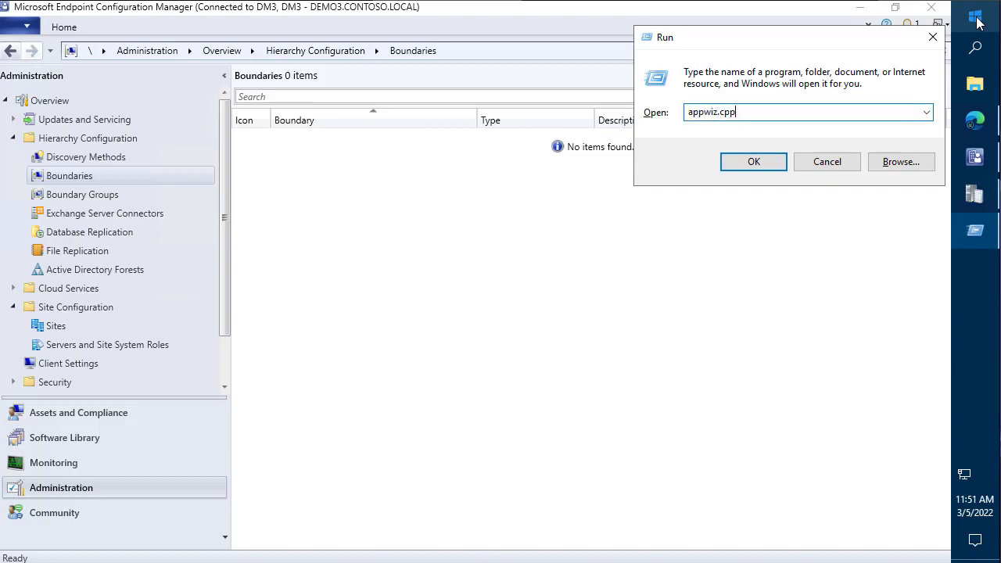
pyautogui.press('Return')
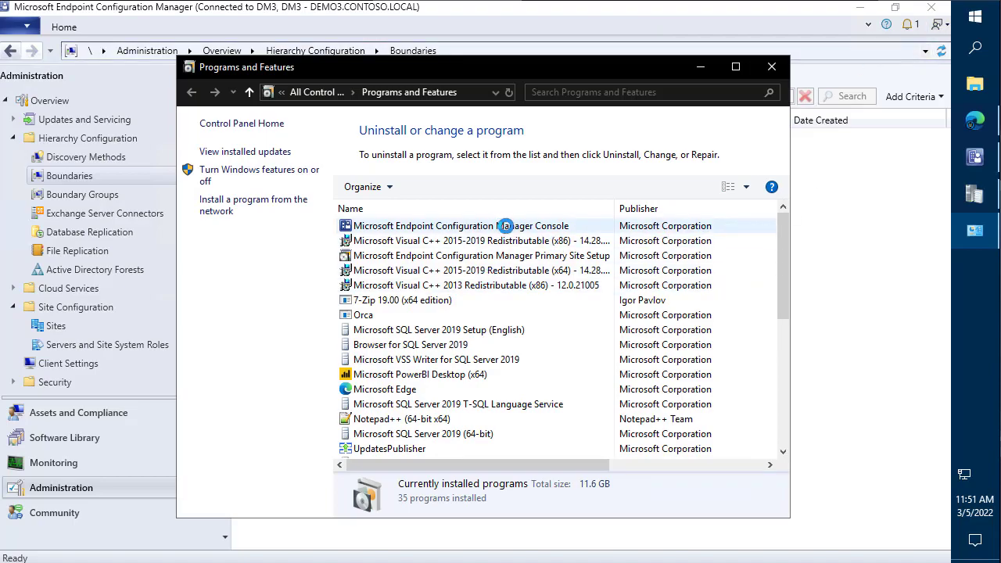
pyautogui.click(933, 9)
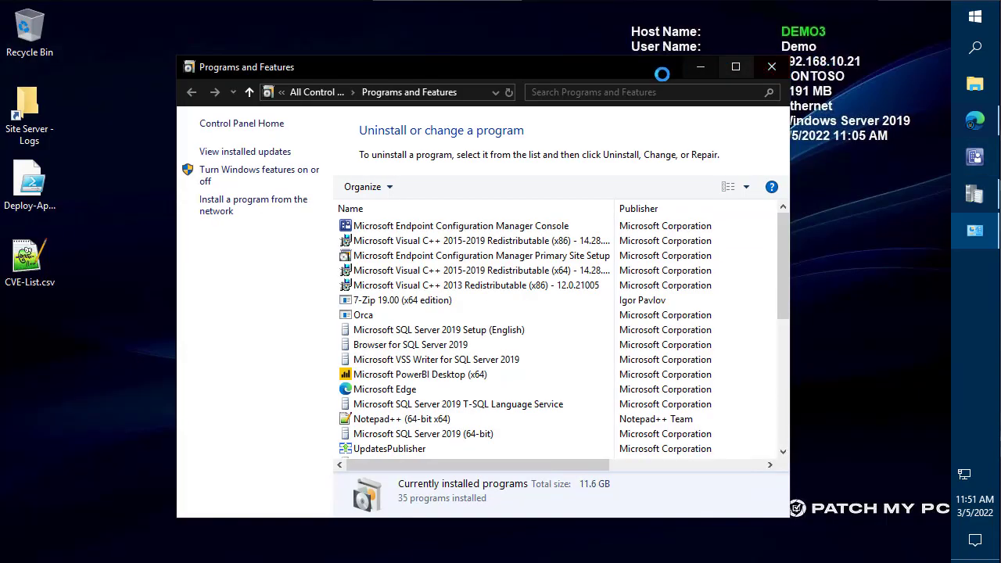
pyautogui.moveTo(618, 68); pyautogui.dragTo(610, 42)
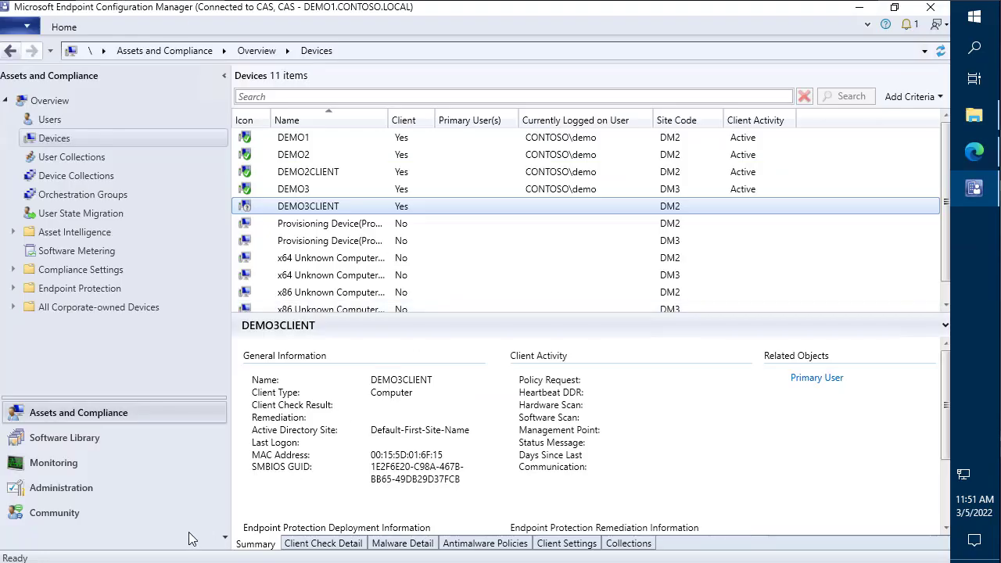
# - Review the Site Hierarchy diagram of CAS, DM2 and DM3
pyautogui.click(85, 460)
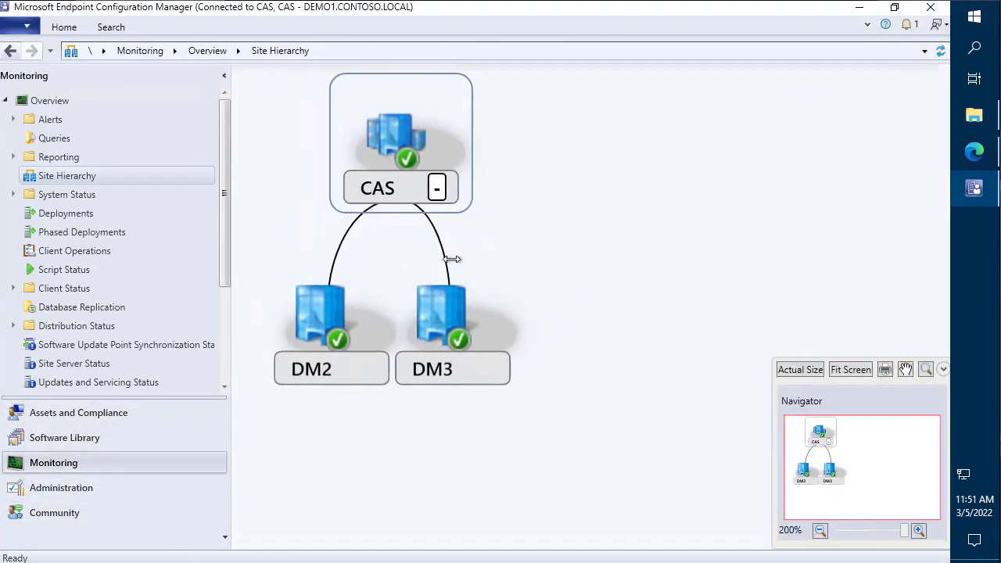
pyautogui.moveTo(434, 333)
pyautogui.mouseDown()
pyautogui.moveTo(593, 471)
pyautogui.moveTo(443, 348)
pyautogui.mouseUp()
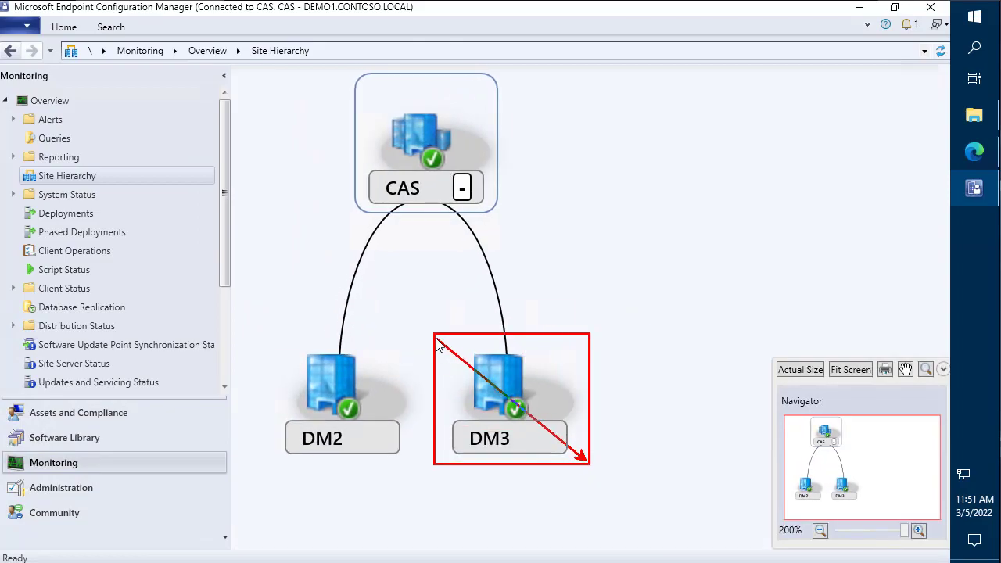
pyautogui.press('Escape')
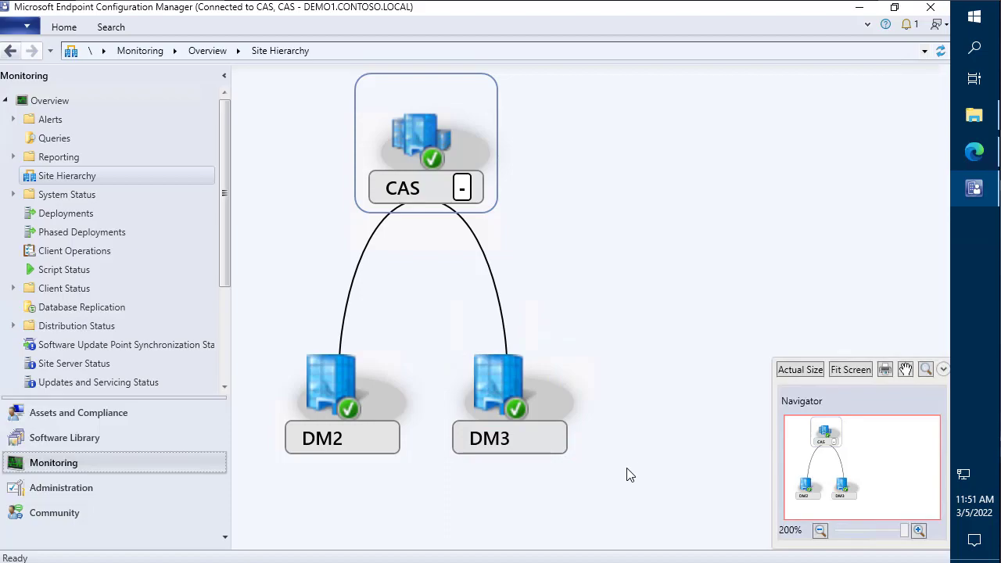
# - In Assets and Compliance Devices, select DEMO3CLIENT to show it active on site DM2
pyautogui.click(104, 413)
pyautogui.click(325, 204)
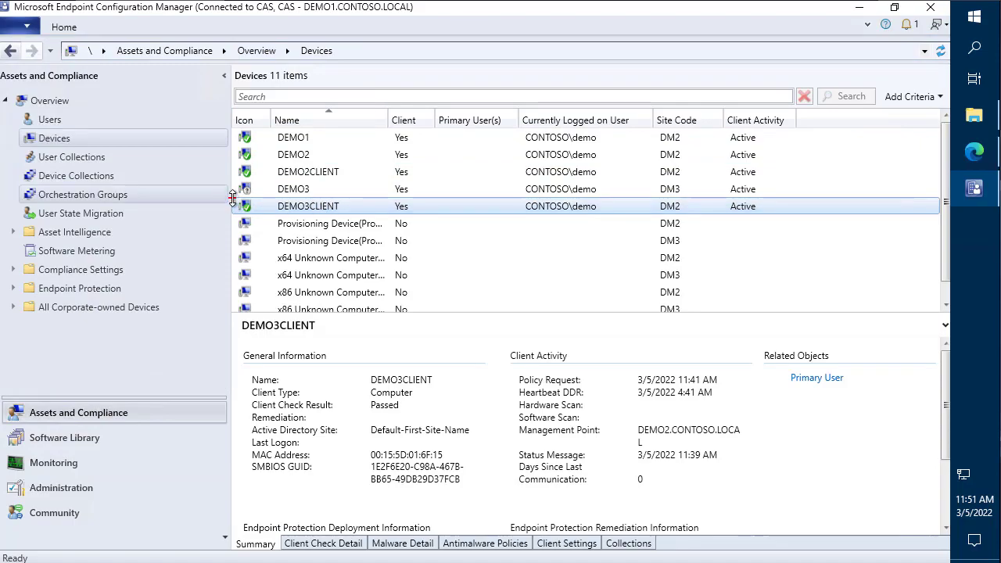
pyautogui.moveTo(230, 196)
pyautogui.mouseDown()
pyautogui.moveTo(296, 210)
pyautogui.moveTo(713, 217)
pyautogui.mouseUp()
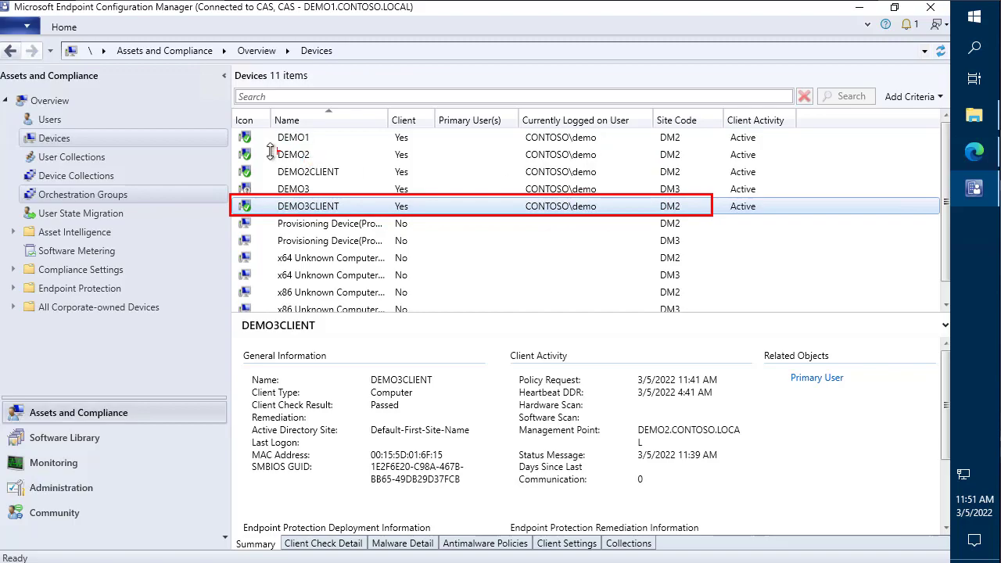
pyautogui.moveTo(254, 149)
pyautogui.mouseDown()
pyautogui.moveTo(379, 165)
pyautogui.moveTo(707, 162)
pyautogui.mouseUp()
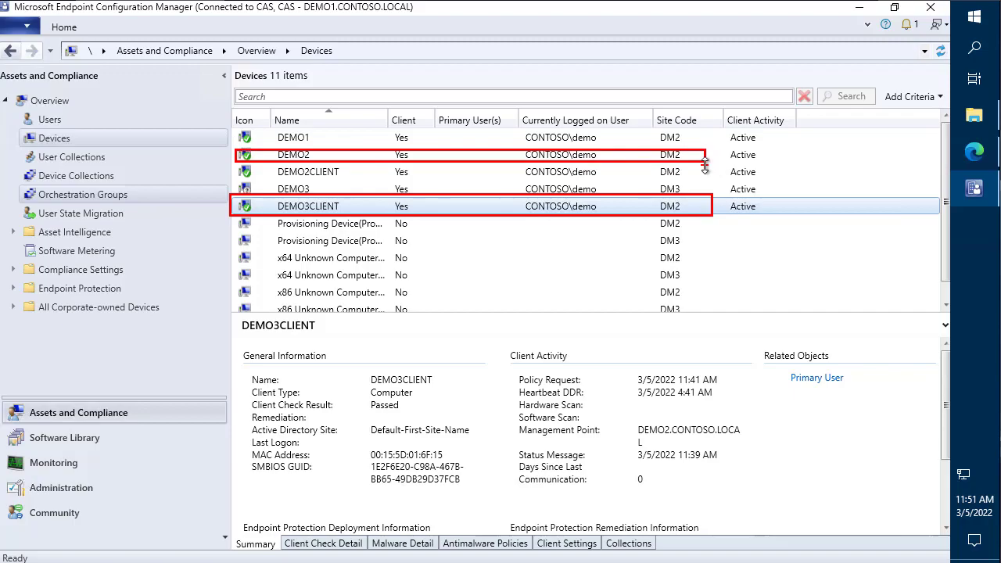
pyautogui.press('Escape')
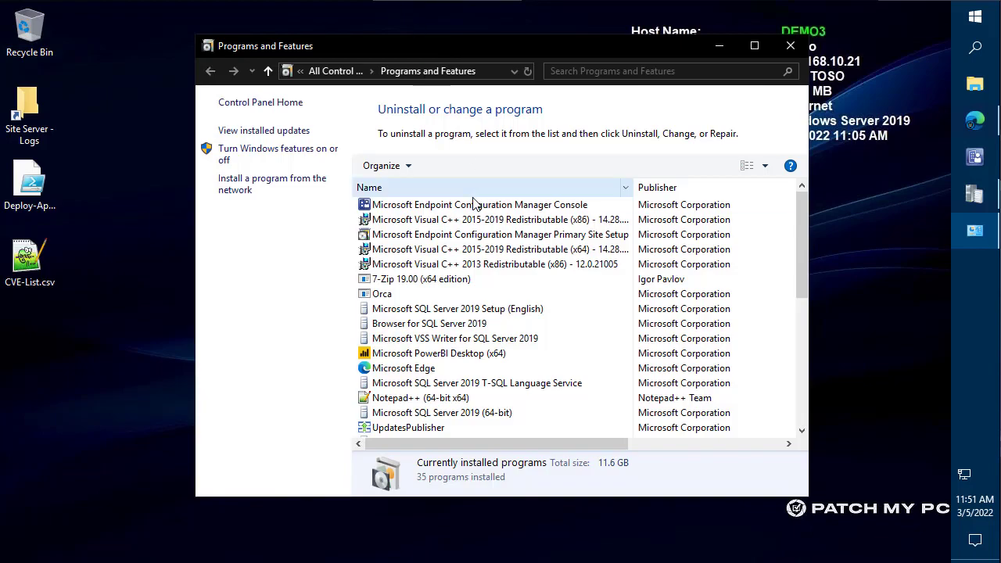
# - Run Primary Site Setup, choose 'Uninstall this Configuration Manager site' and confirm removing DM3
pyautogui.doubleClick(574, 241)
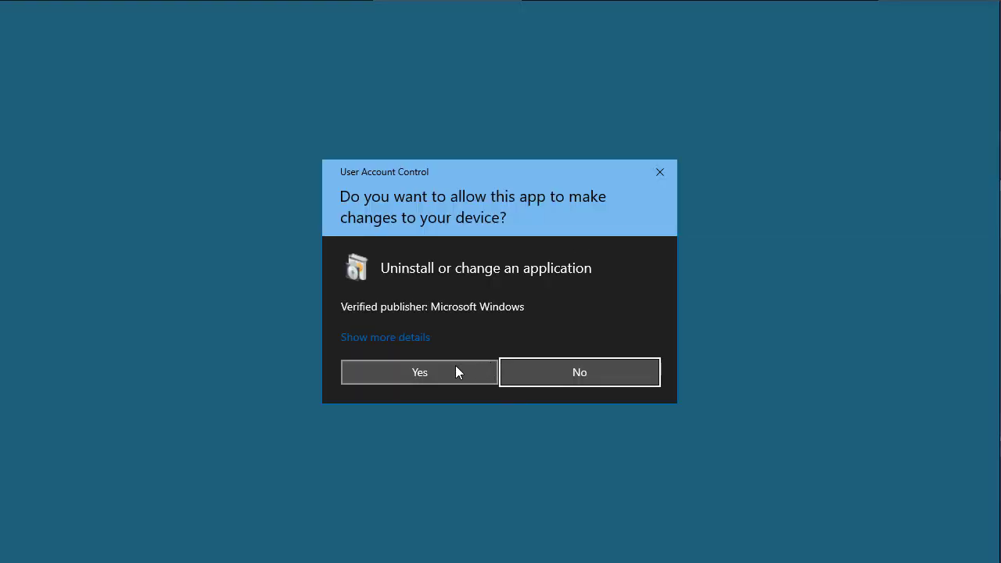
pyautogui.click(456, 371)
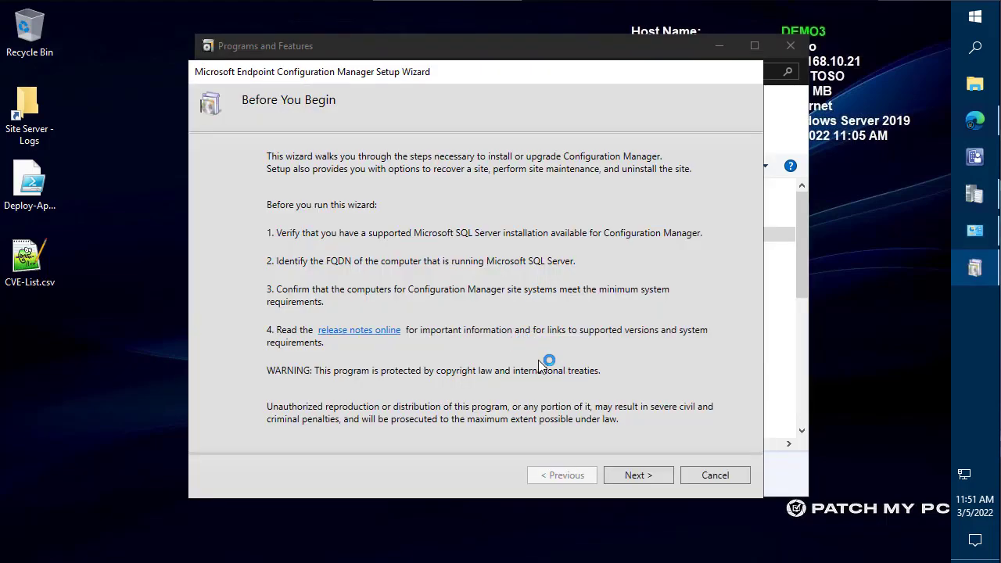
pyautogui.click(638, 476)
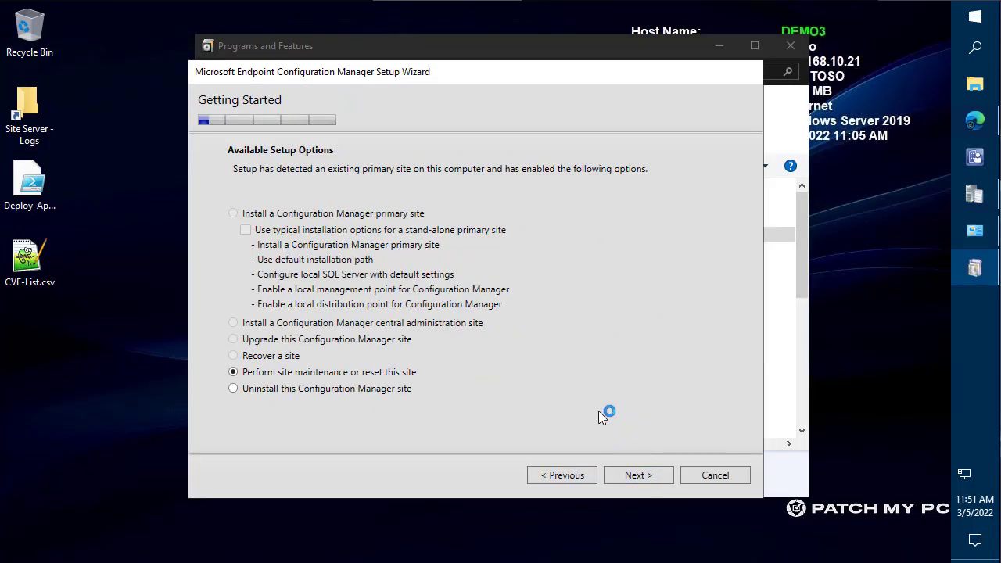
pyautogui.click(366, 392)
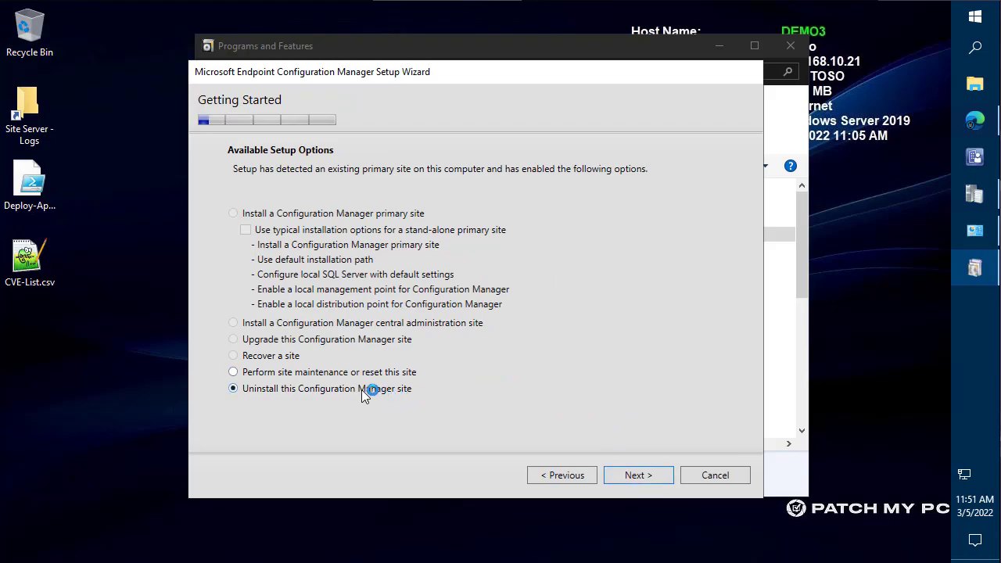
pyautogui.click(661, 476)
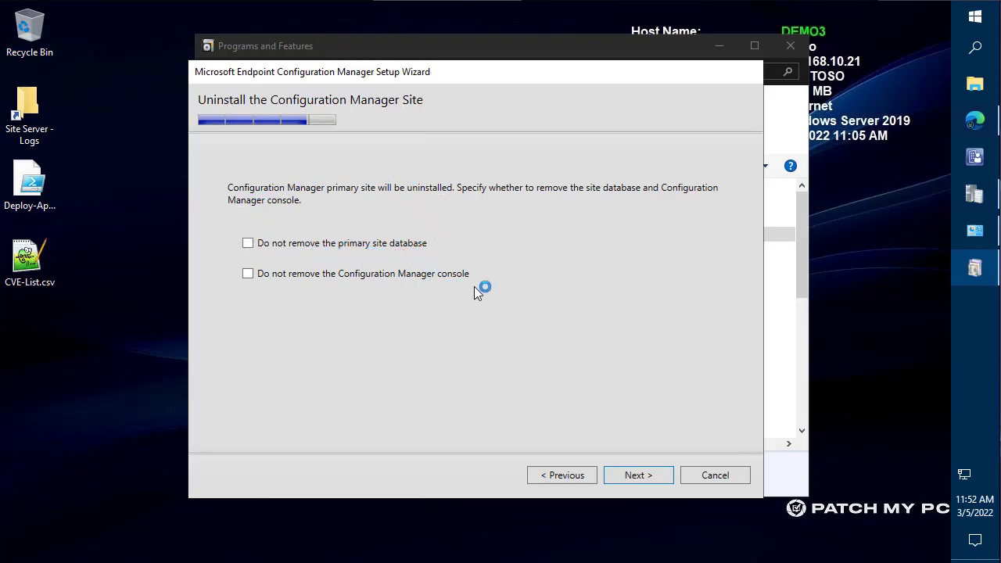
pyautogui.click(796, 51)
pyautogui.click(795, 51)
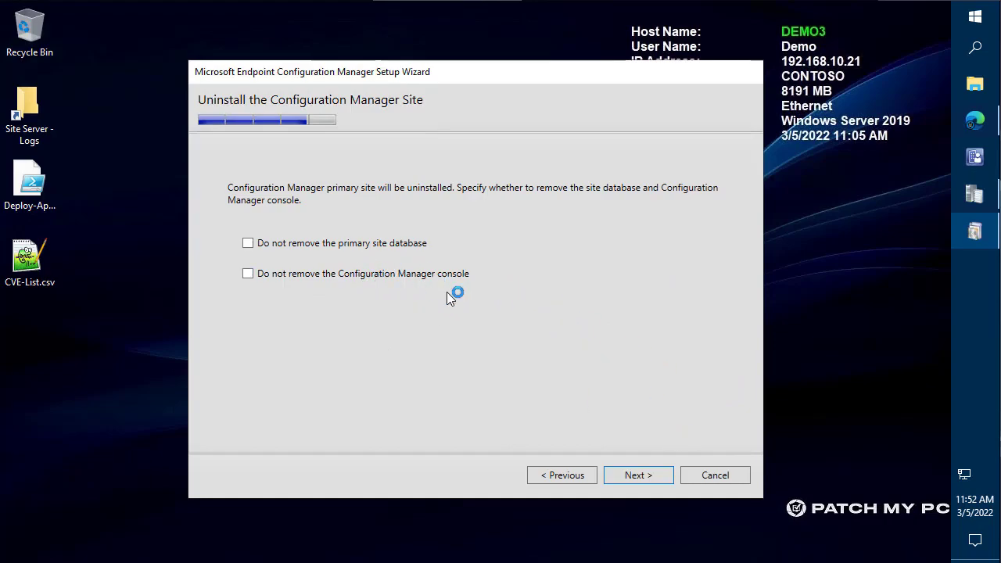
pyautogui.click(658, 477)
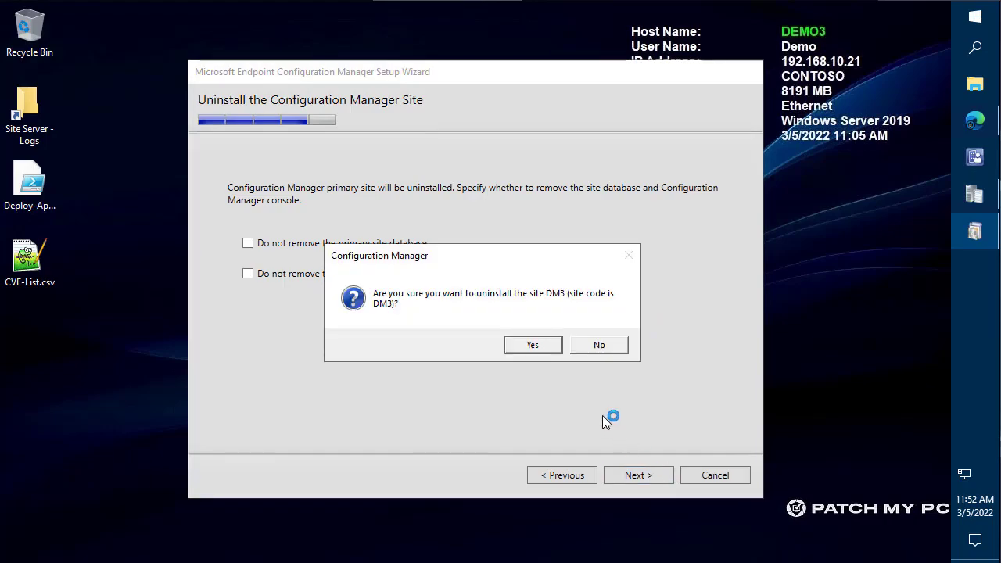
pyautogui.click(538, 345)
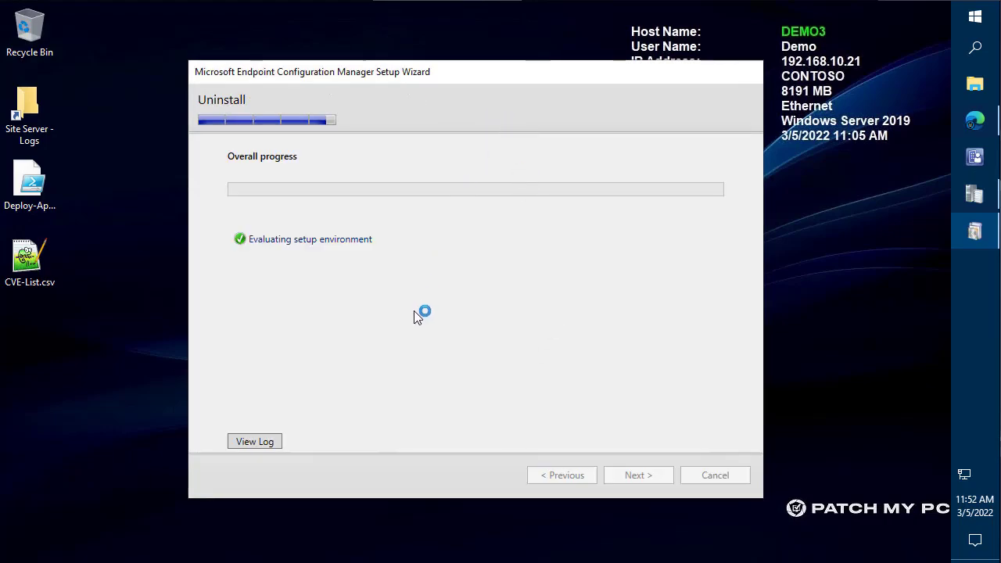
# - Open C:\ConfigMgrSetup.log in CMTrace alongside the setup wizard
pyautogui.moveTo(442, 66); pyautogui.dragTo(584, 39)
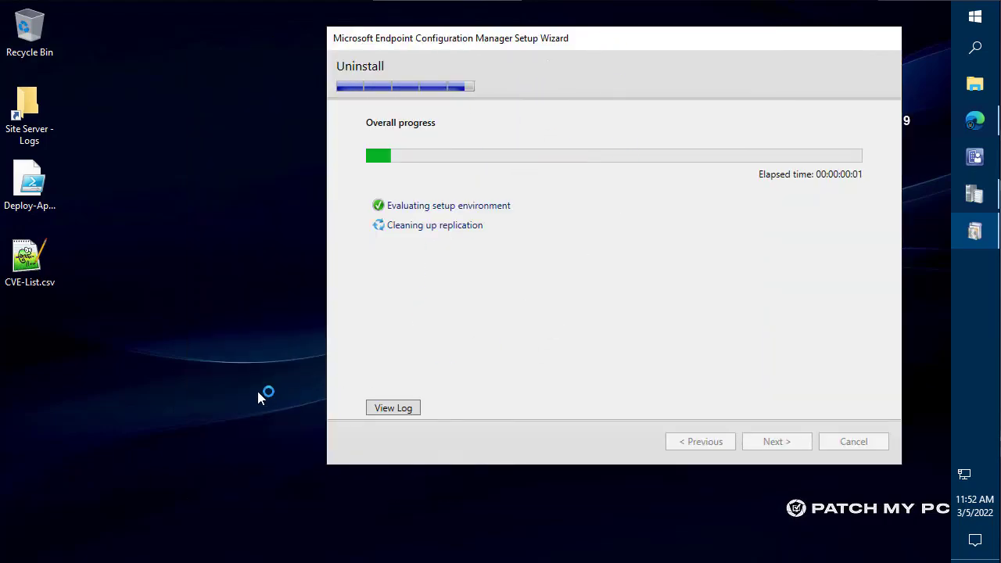
pyautogui.press('super+r')
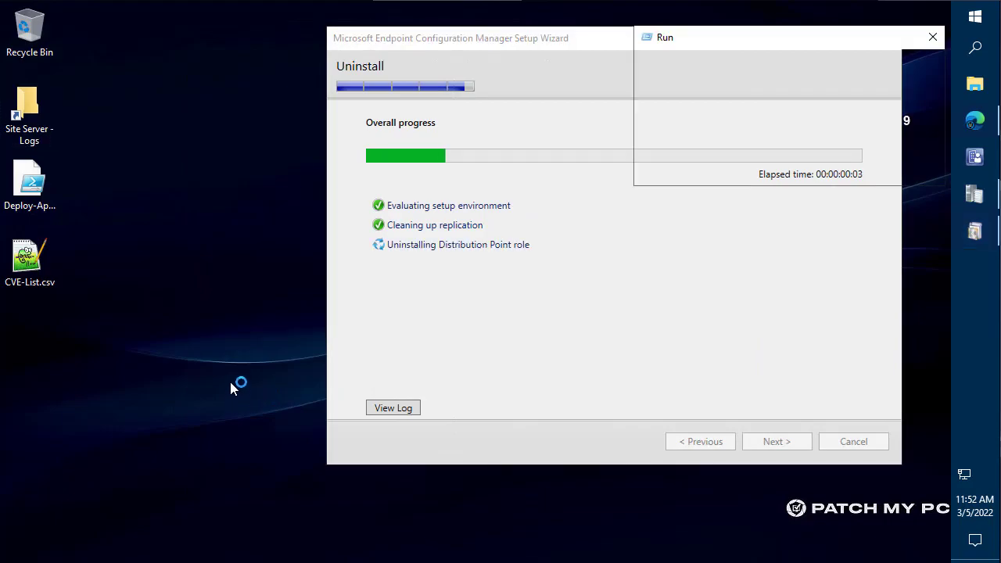
pyautogui.press('Return')
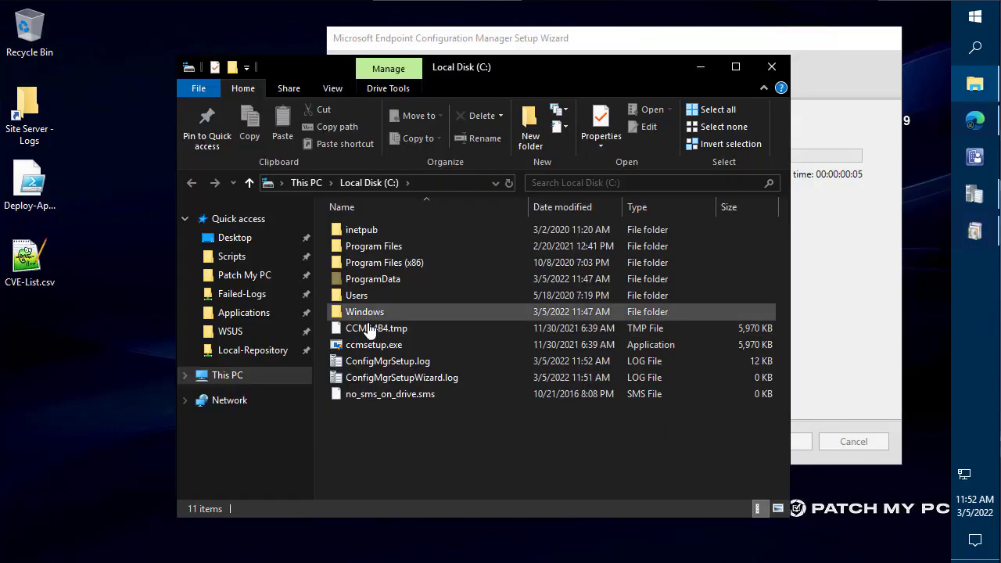
pyautogui.doubleClick(414, 364)
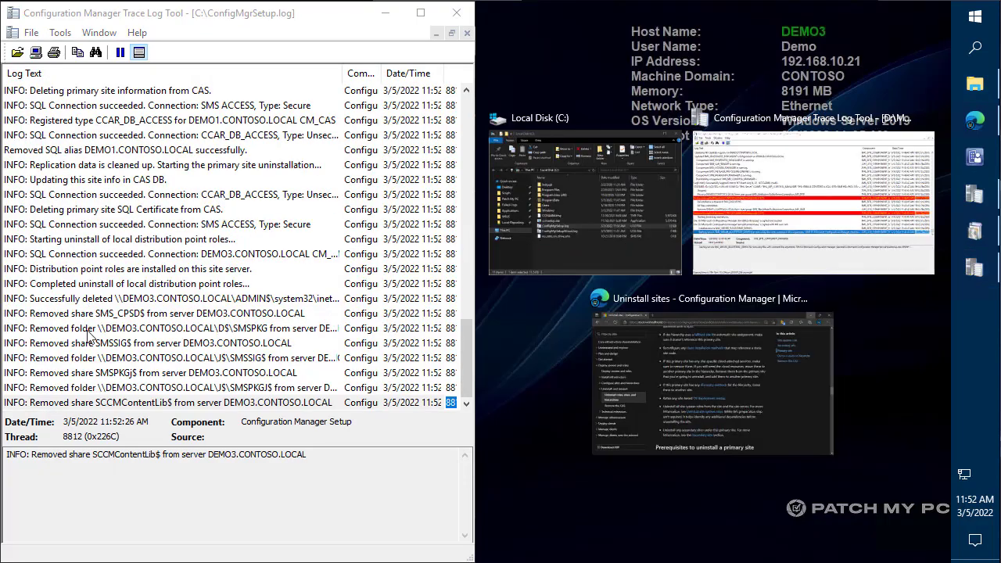
pyautogui.click(141, 535)
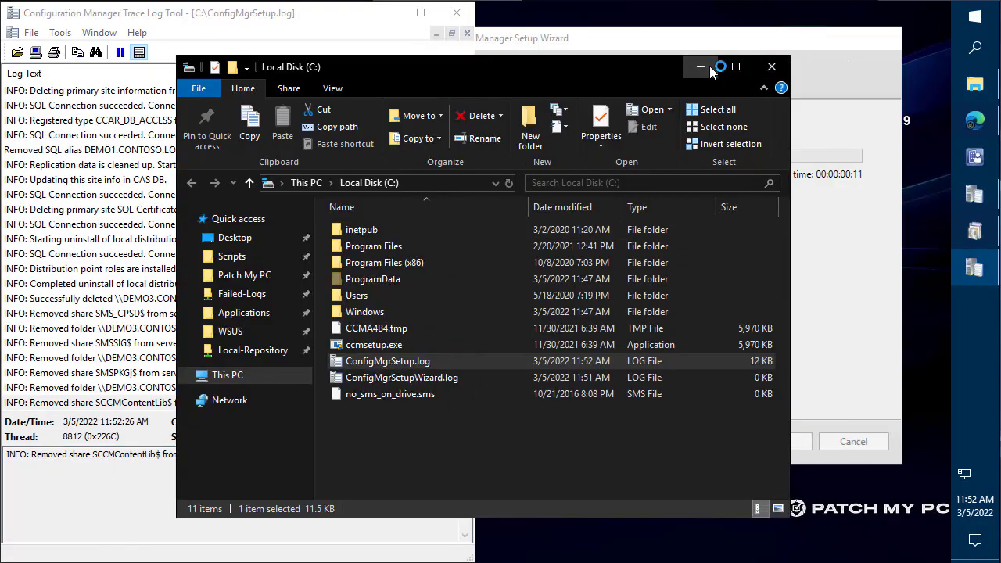
pyautogui.click(701, 66)
# - Arrange the setup progress and log viewer windows side by side to follow the uninstall
pyautogui.moveTo(538, 41)
pyautogui.mouseDown()
pyautogui.moveTo(574, 41)
pyautogui.moveTo(574, 28)
pyautogui.mouseUp()
pyautogui.click(257, 455)
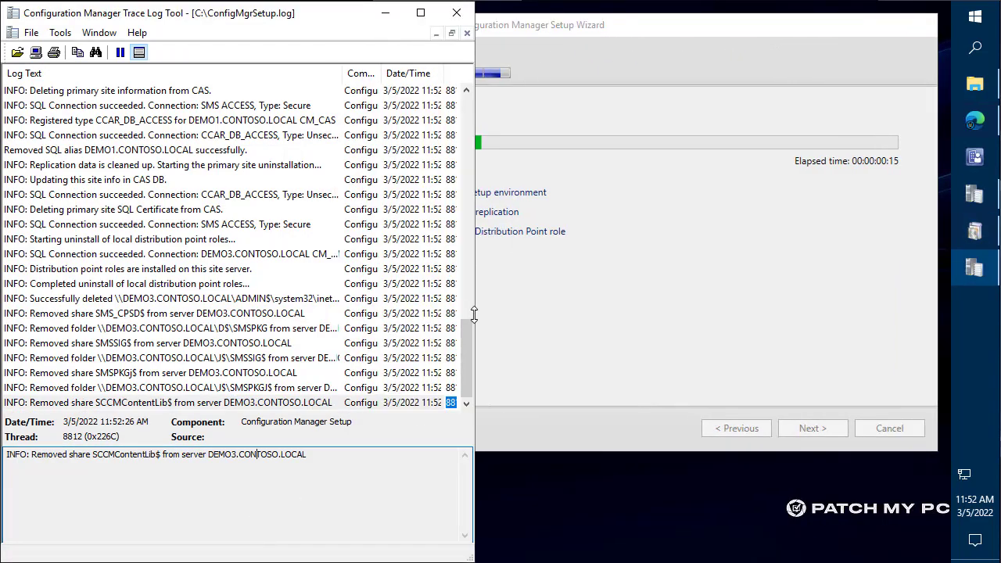
pyautogui.moveTo(540, 22); pyautogui.dragTo(701, 19)
pyautogui.click(480, 165)
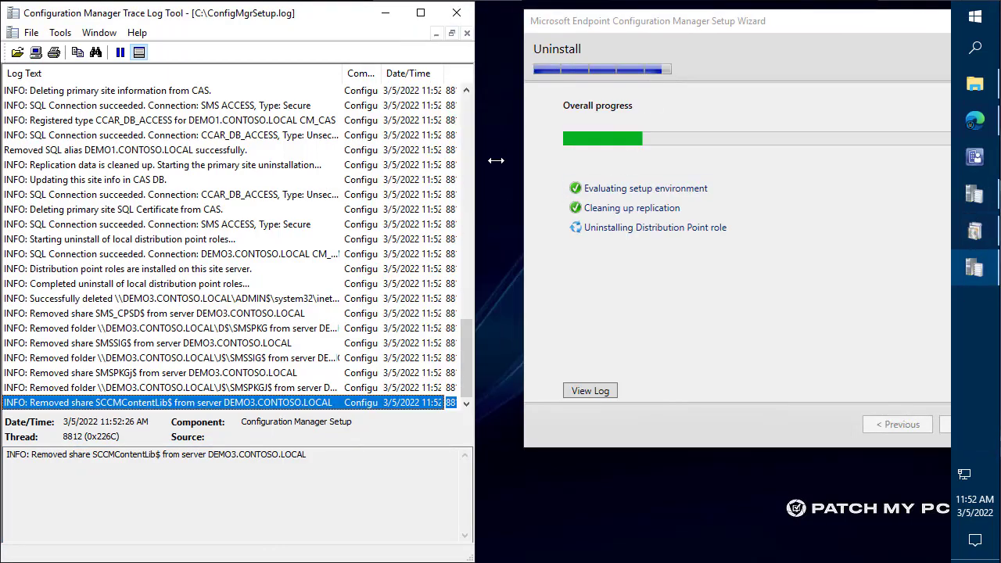
pyautogui.moveTo(476, 155); pyautogui.dragTo(526, 154)
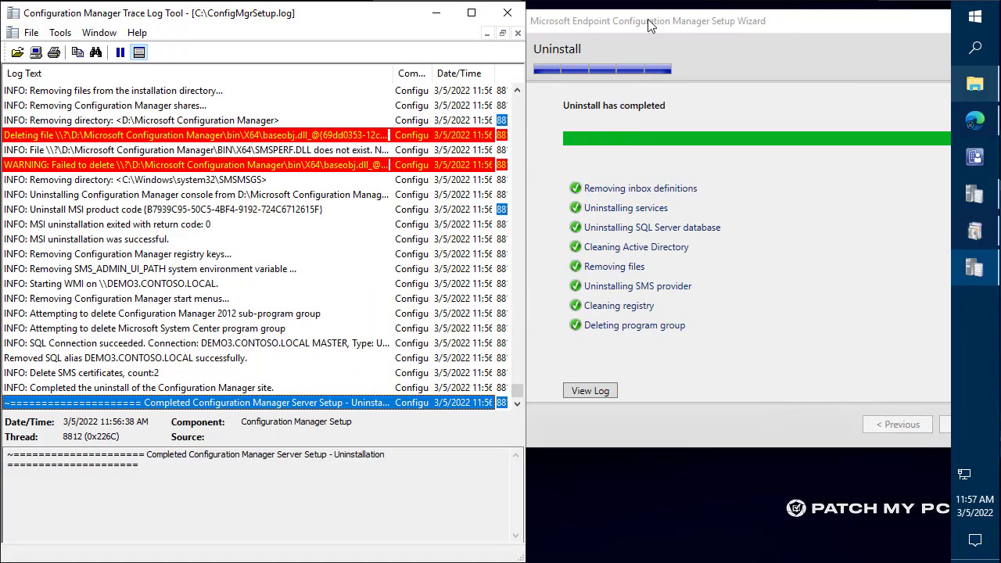
# - Close the finished setup wizard and the setup log viewer
pyautogui.click(641, 34)
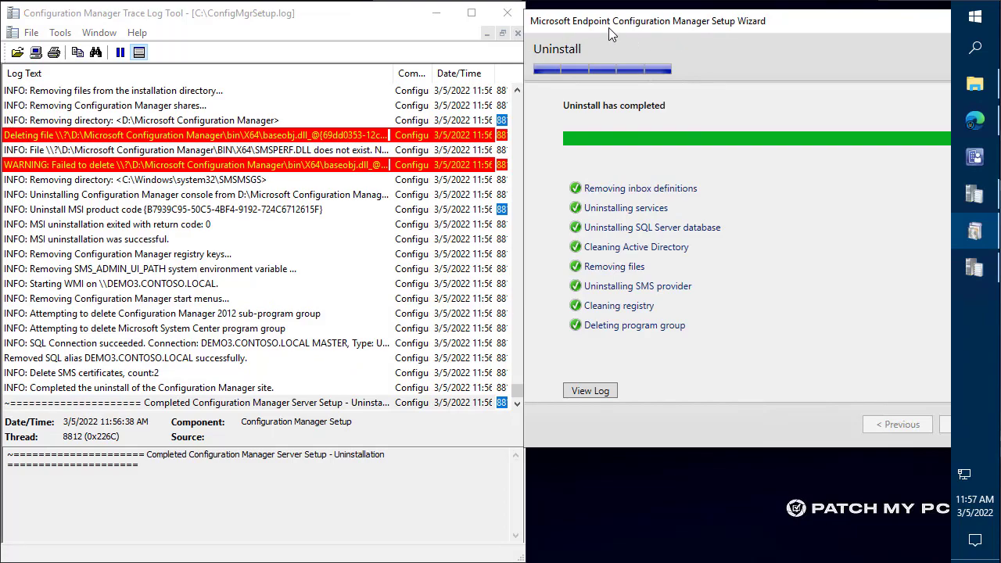
pyautogui.moveTo(615, 29); pyautogui.dragTo(355, 35)
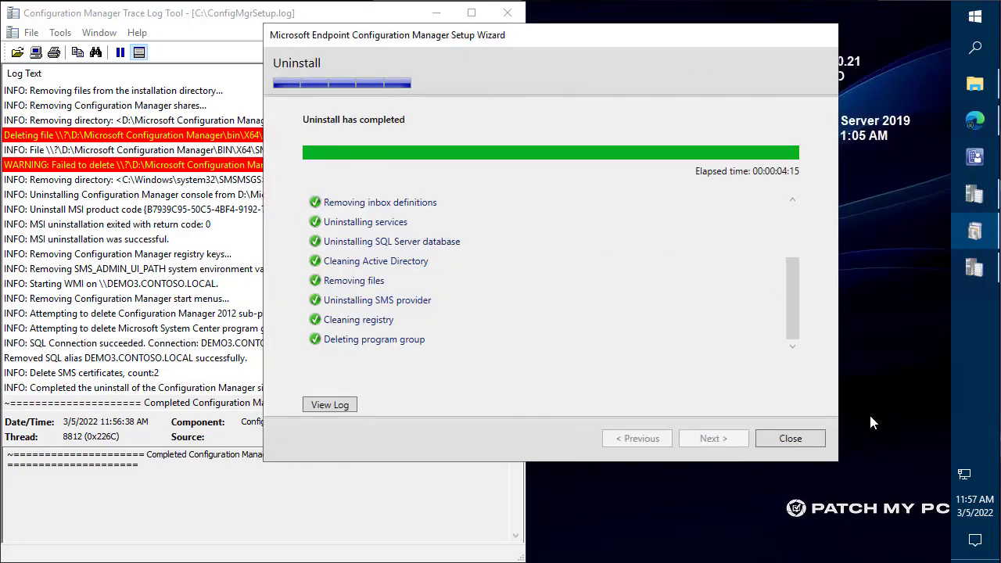
pyautogui.click(796, 437)
pyautogui.click(512, 12)
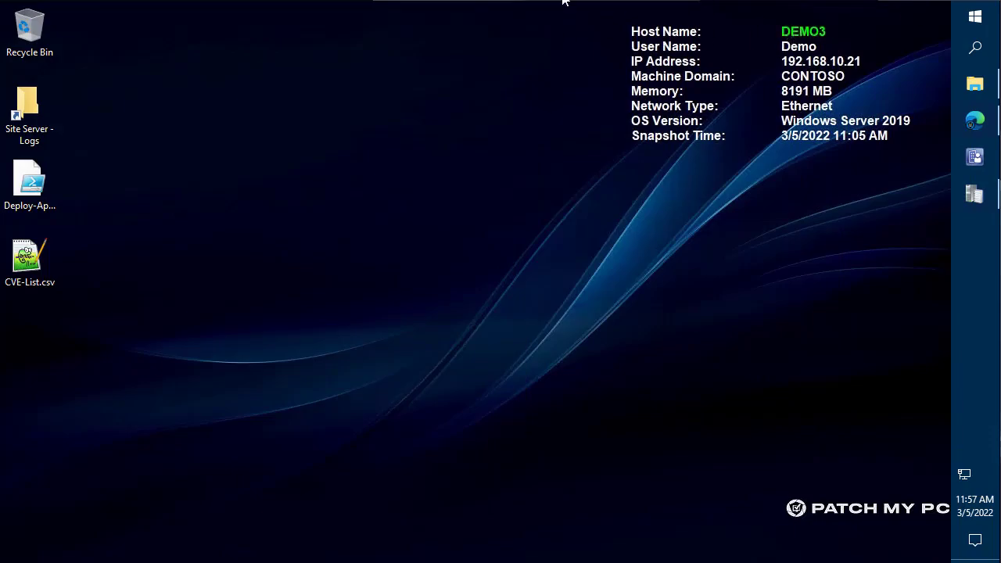
# - Shut down the DEMO3 server with the default reason
pyautogui.click(975, 16)
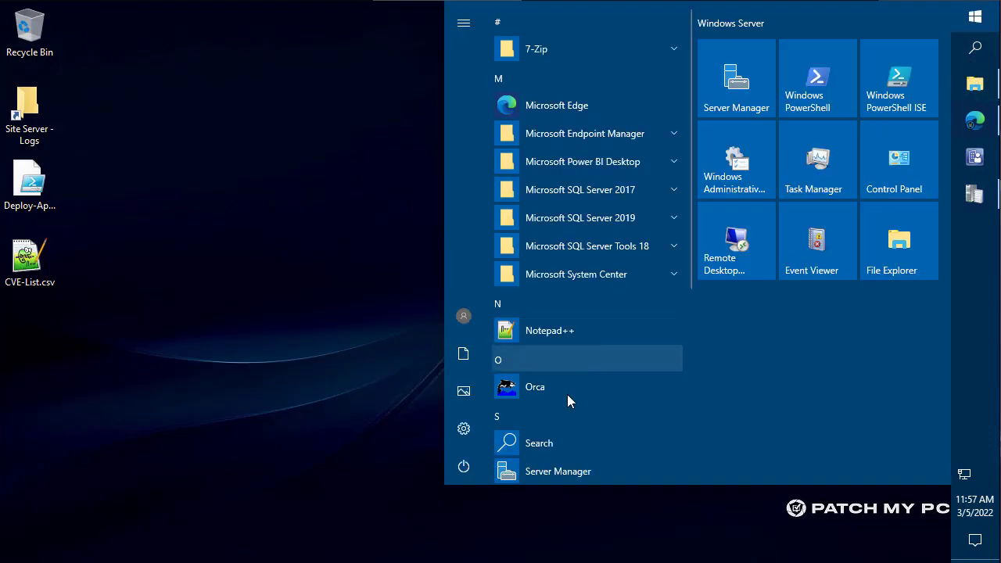
pyautogui.click(463, 466)
pyautogui.click(445, 397)
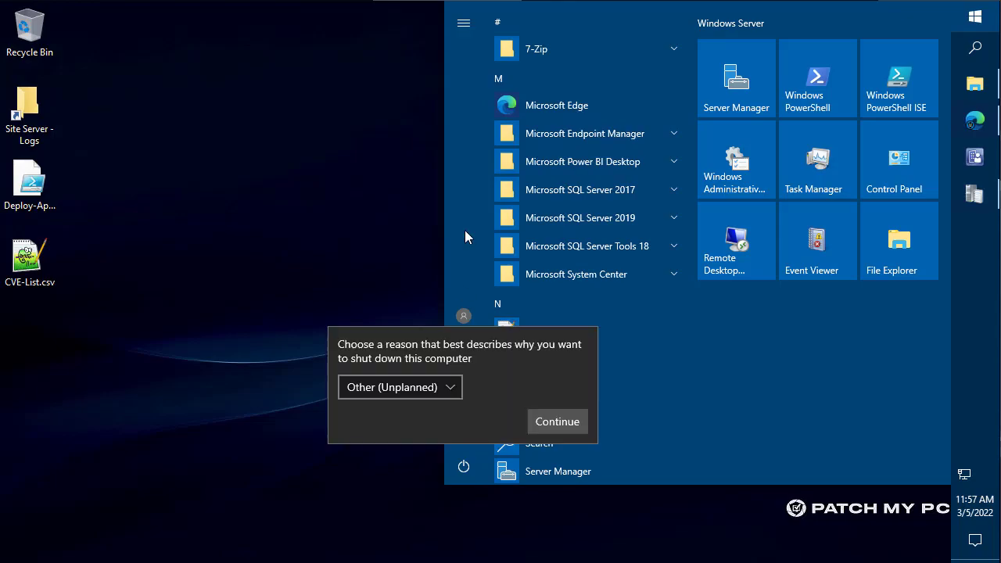
pyautogui.click(566, 423)
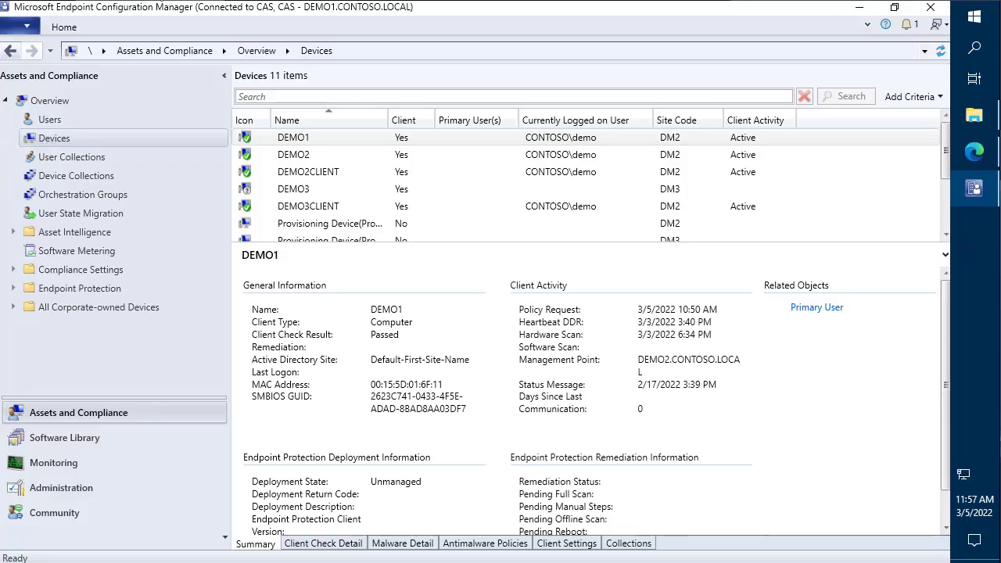
# - Delete the DEMO3 device record and open Servers and Site System Roles
pyautogui.click(287, 185)
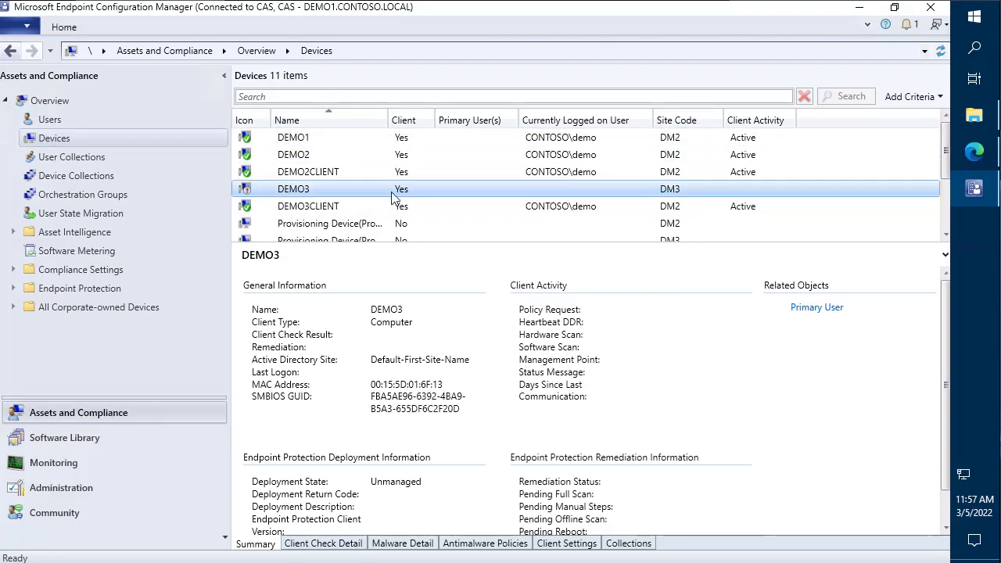
pyautogui.click(323, 207)
pyautogui.click(296, 189)
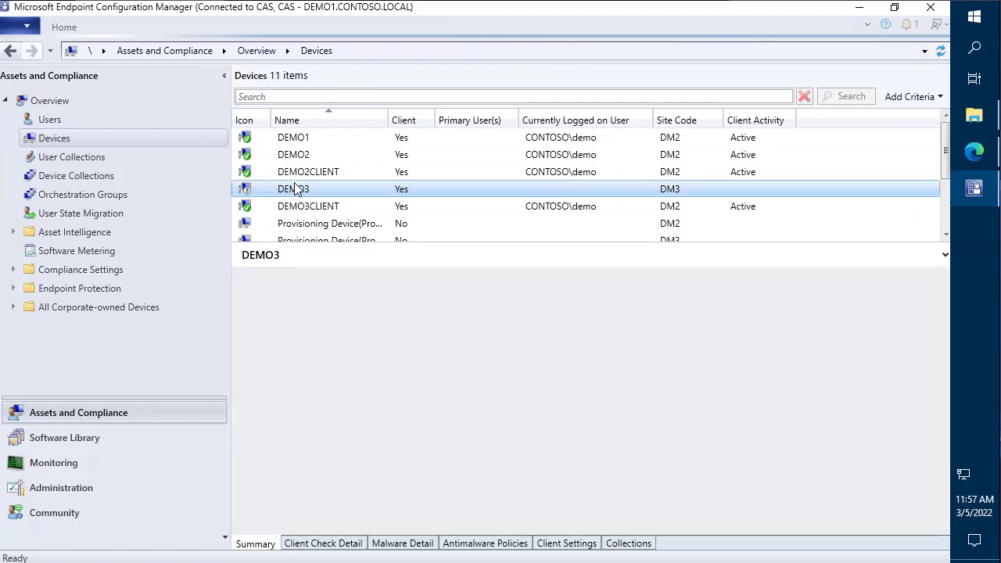
pyautogui.press('Delete')
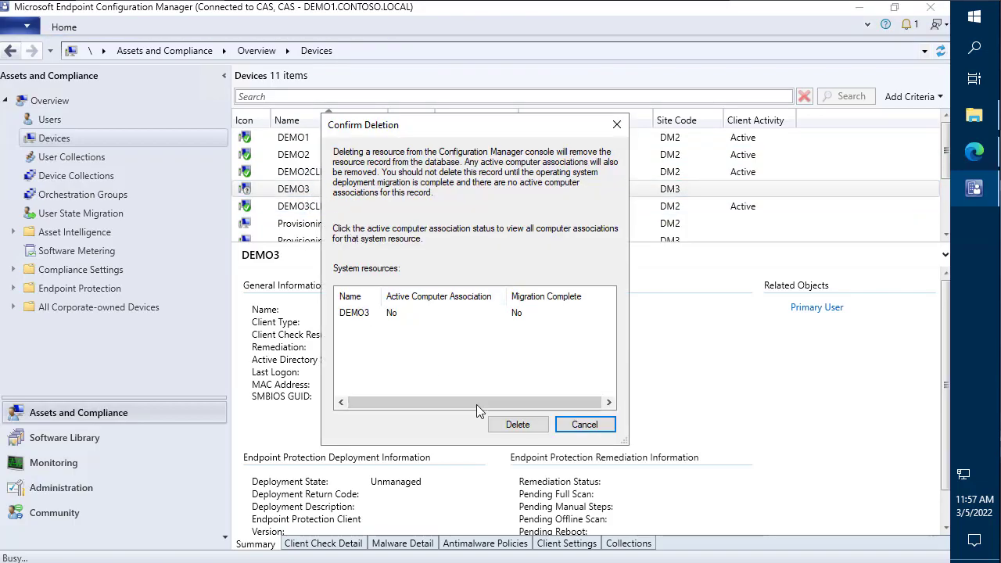
pyautogui.click(526, 430)
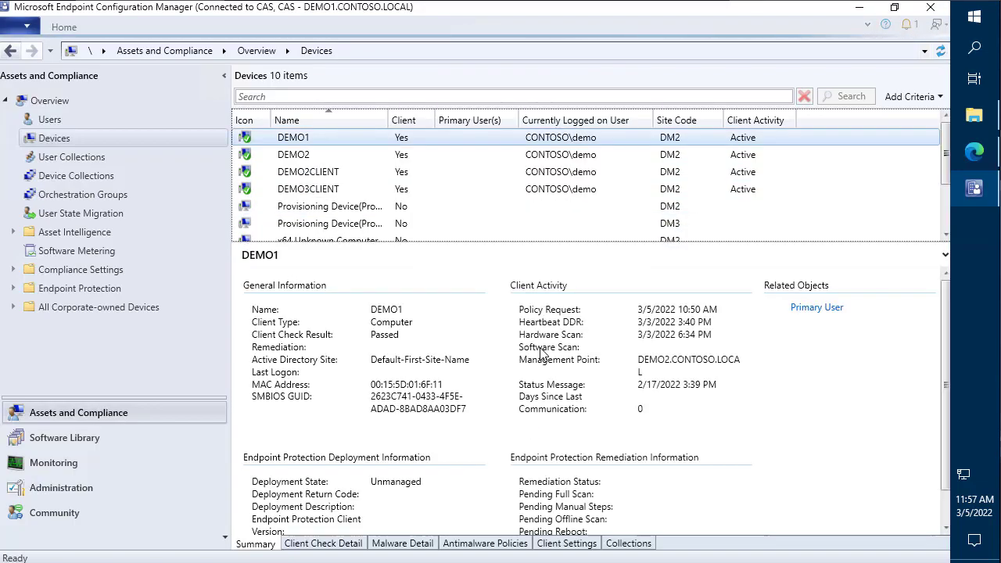
pyautogui.click(115, 482)
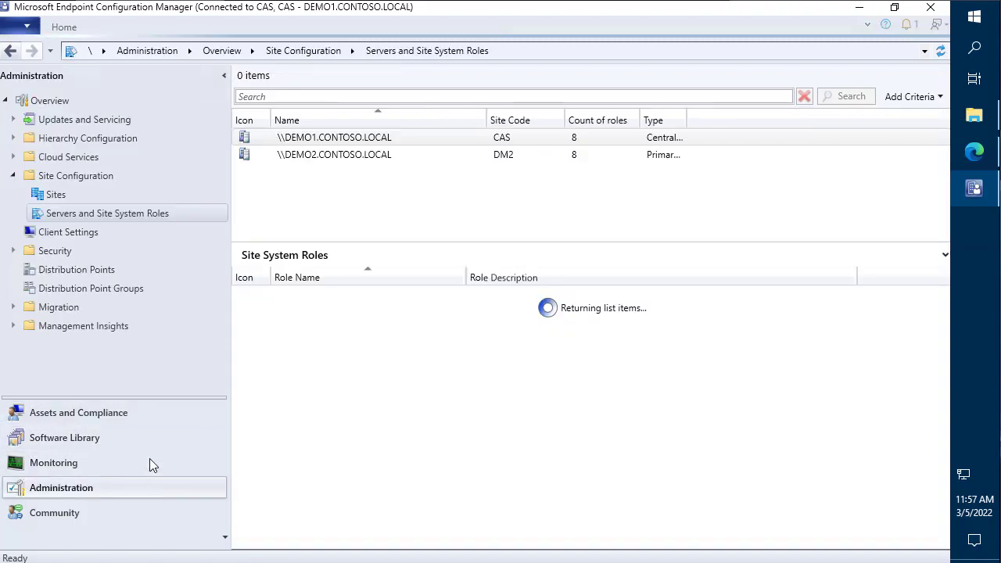
# - Check that the Site Hierarchy now links CAS only to DM2
pyautogui.click(56, 463)
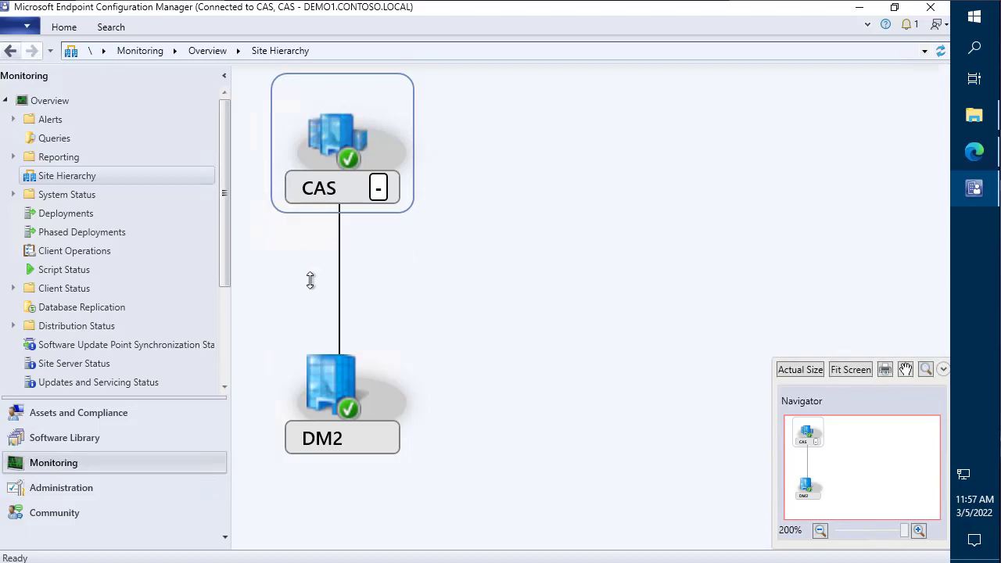
pyautogui.moveTo(243, 70)
pyautogui.mouseDown()
pyautogui.moveTo(445, 358)
pyautogui.moveTo(462, 490)
pyautogui.moveTo(426, 479)
pyautogui.moveTo(435, 473)
pyautogui.mouseUp()
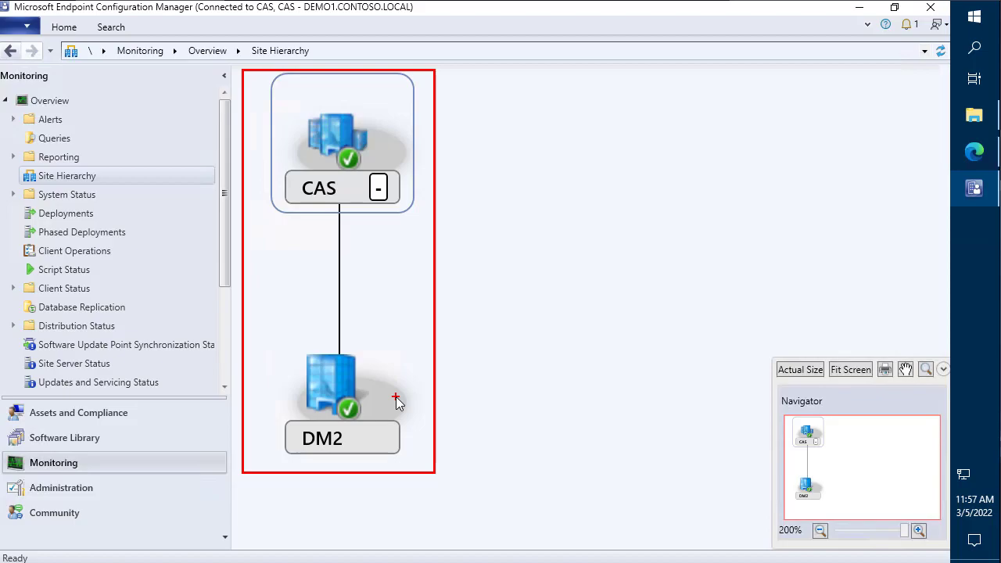
pyautogui.press('Escape')
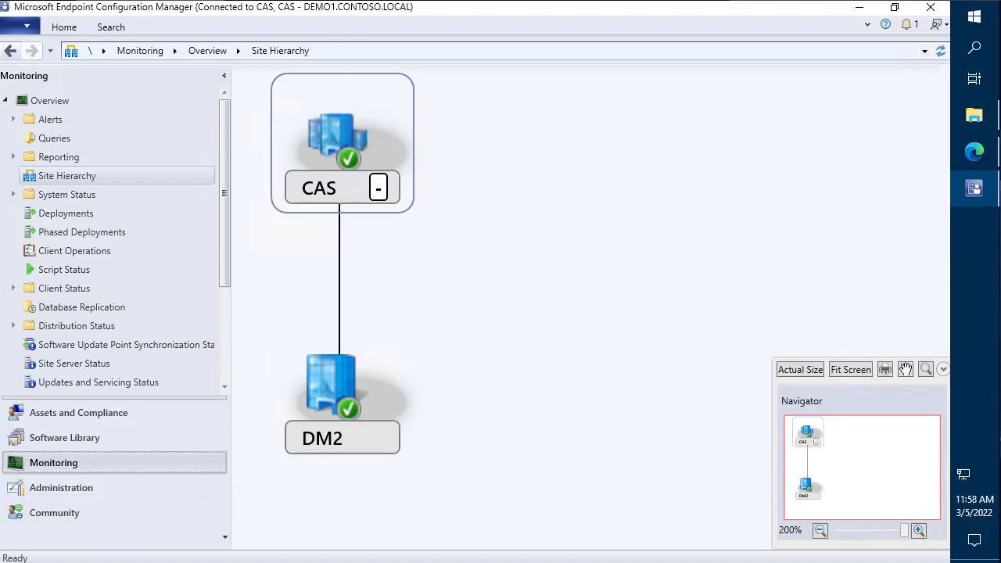
pyautogui.click(975, 152)
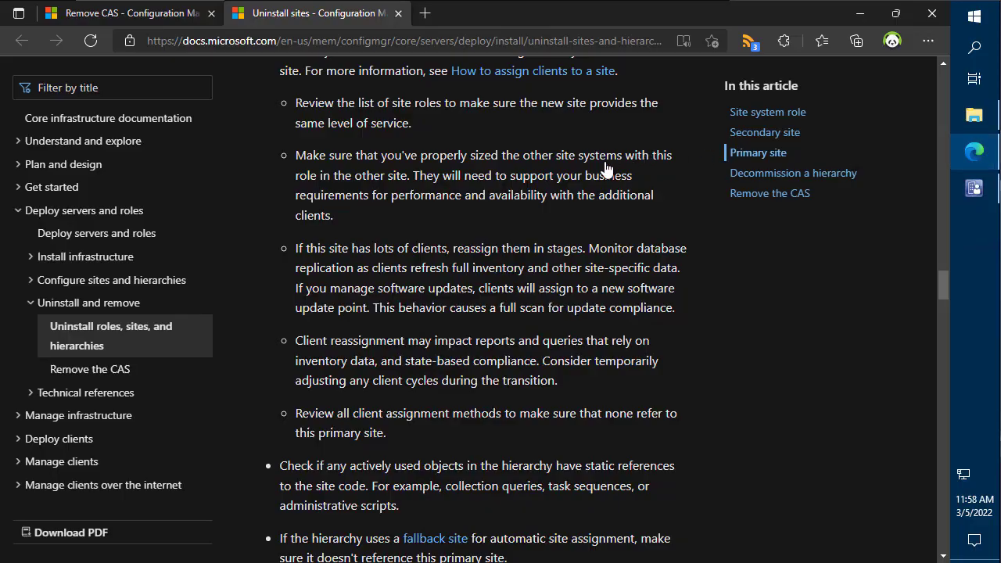
# - Review the Remove CAS article's list of CAS roles, highlighting Reporting services point and CMG
pyautogui.click(159, 22)
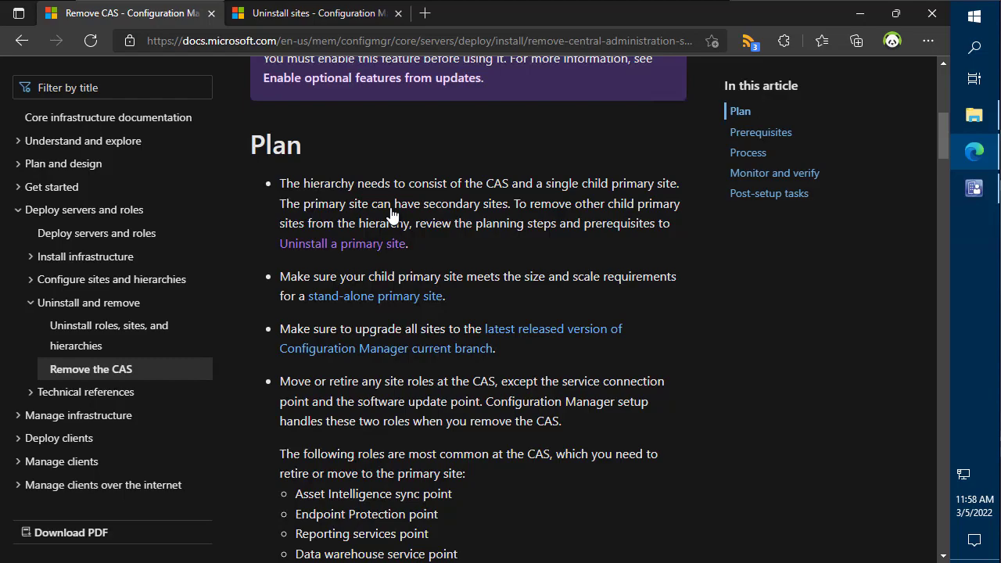
pyautogui.scroll(-3, 391, 215)
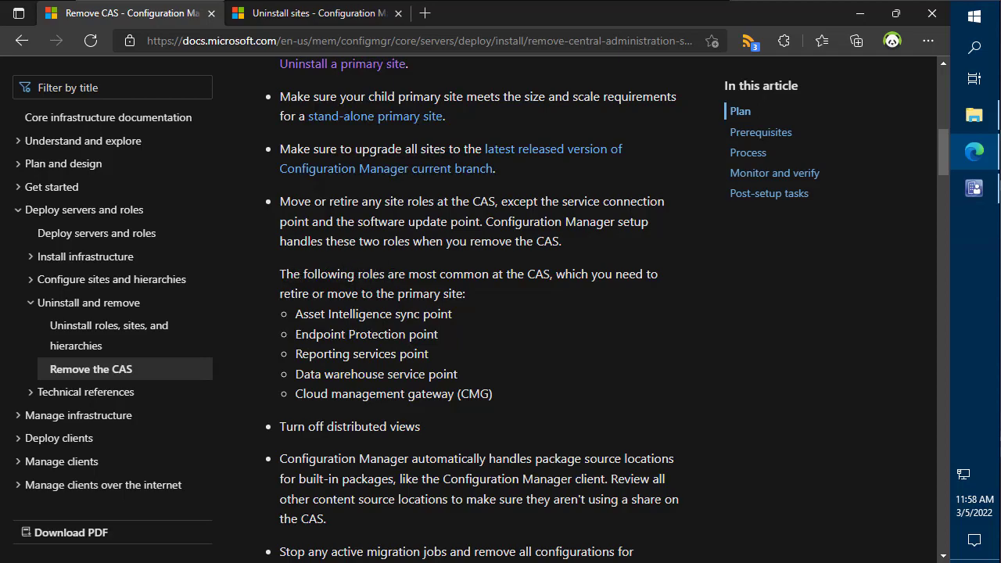
pyautogui.moveTo(273, 267)
pyautogui.mouseDown()
pyautogui.moveTo(590, 376)
pyautogui.moveTo(711, 396)
pyautogui.moveTo(687, 413)
pyautogui.mouseUp()
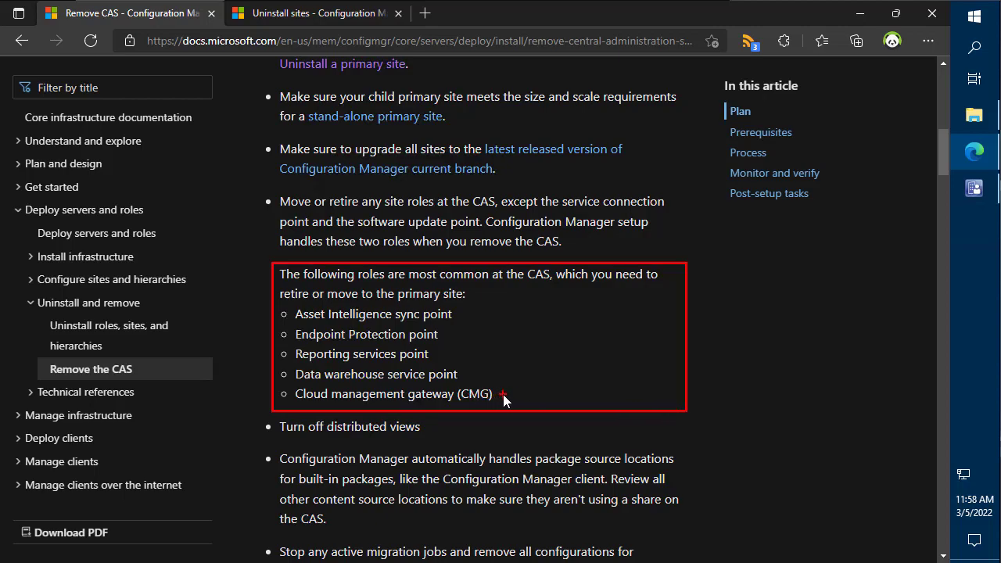
pyautogui.moveTo(503, 394); pyautogui.dragTo(575, 393)
pyautogui.moveTo(439, 354); pyautogui.dragTo(501, 354)
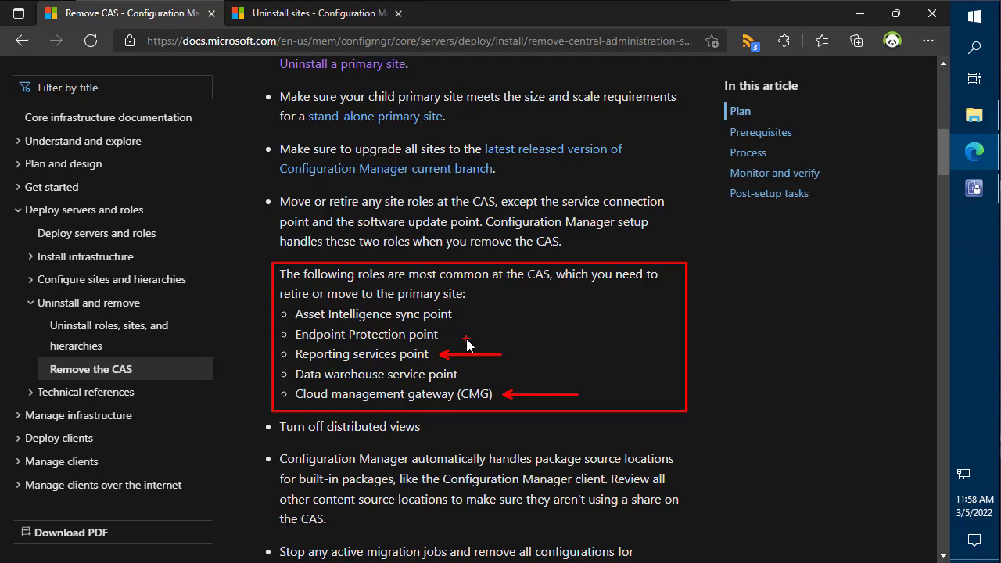
pyautogui.press('Escape')
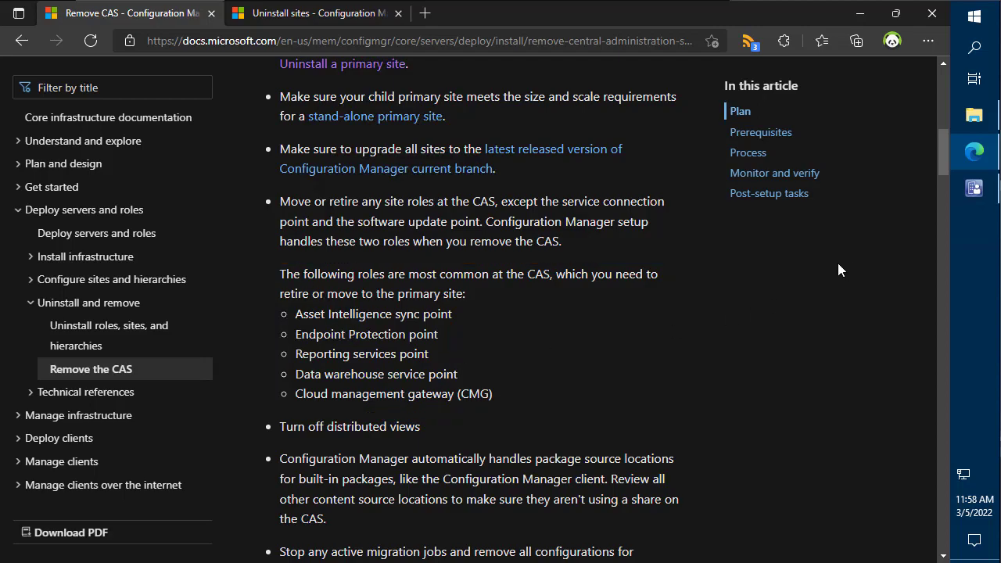
pyautogui.click(974, 188)
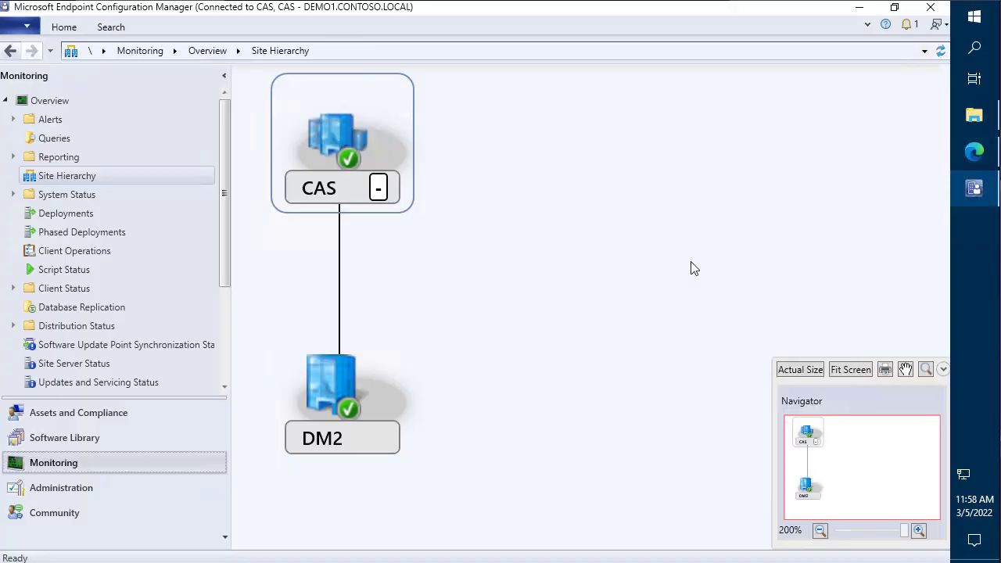
# - Remove the Reporting services point role from DEMO1, leaving the CAS server with 7 roles
pyautogui.click(108, 482)
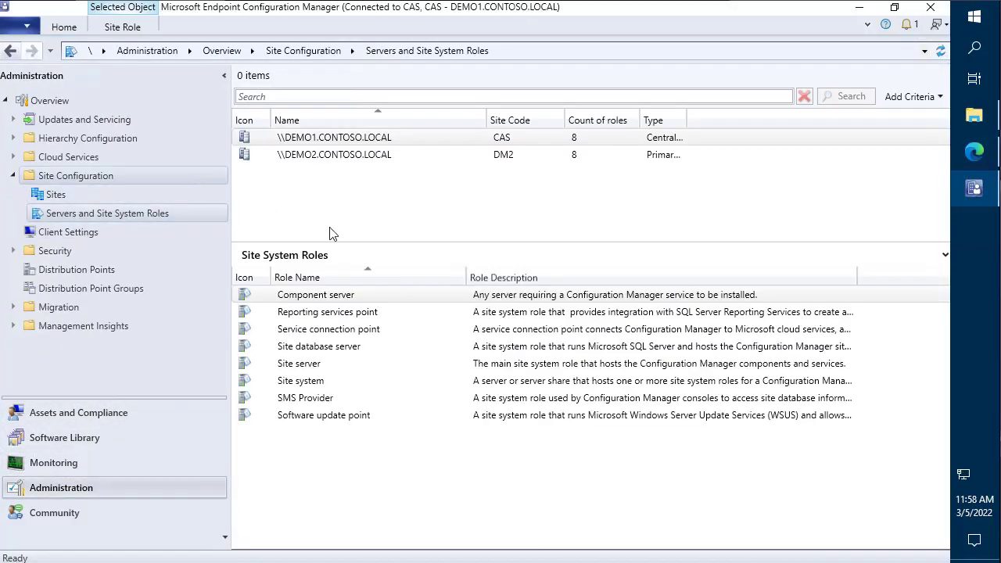
pyautogui.click(339, 313)
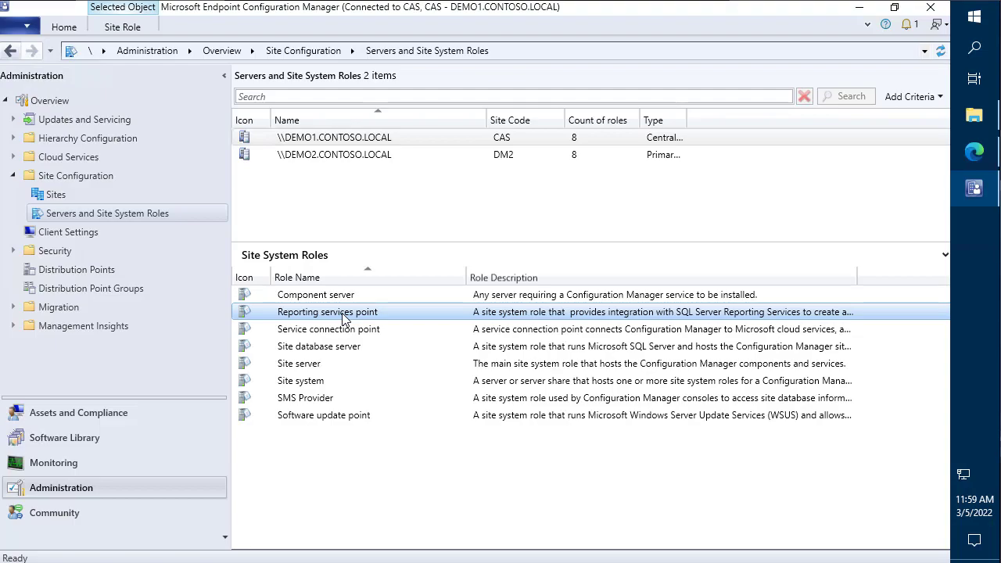
pyautogui.rightClick(344, 318)
pyautogui.click(330, 327)
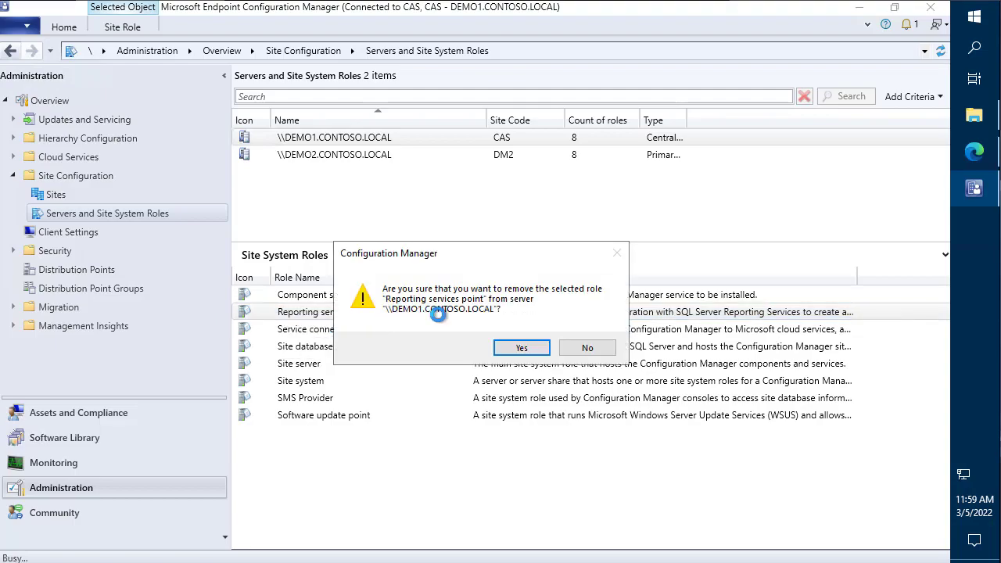
pyautogui.click(512, 347)
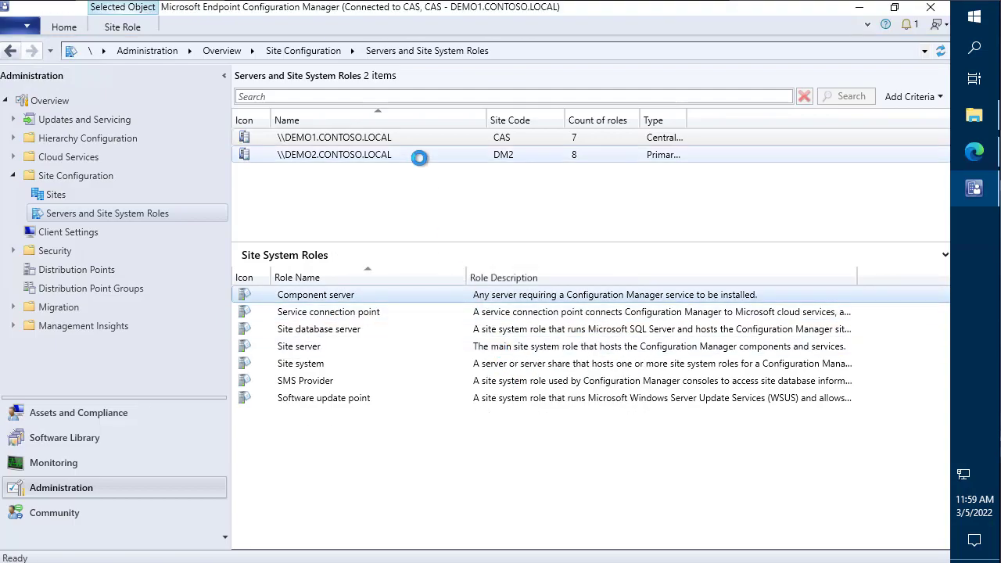
# - Switch to the DEMO2 remote session and highlight its host name
pyautogui.moveTo(289, 2)
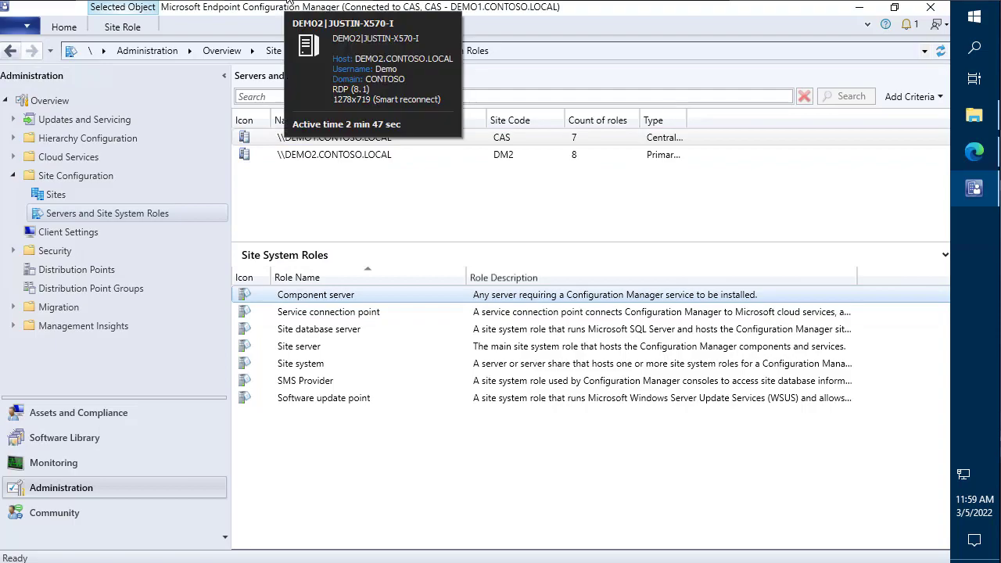
pyautogui.click(337, 39)
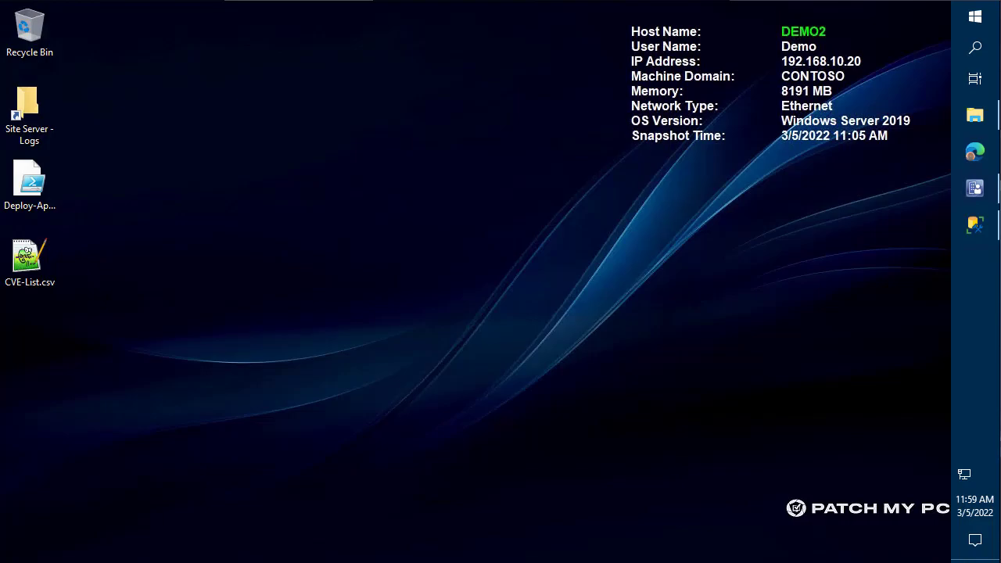
pyautogui.moveTo(773, 16); pyautogui.dragTo(867, 42)
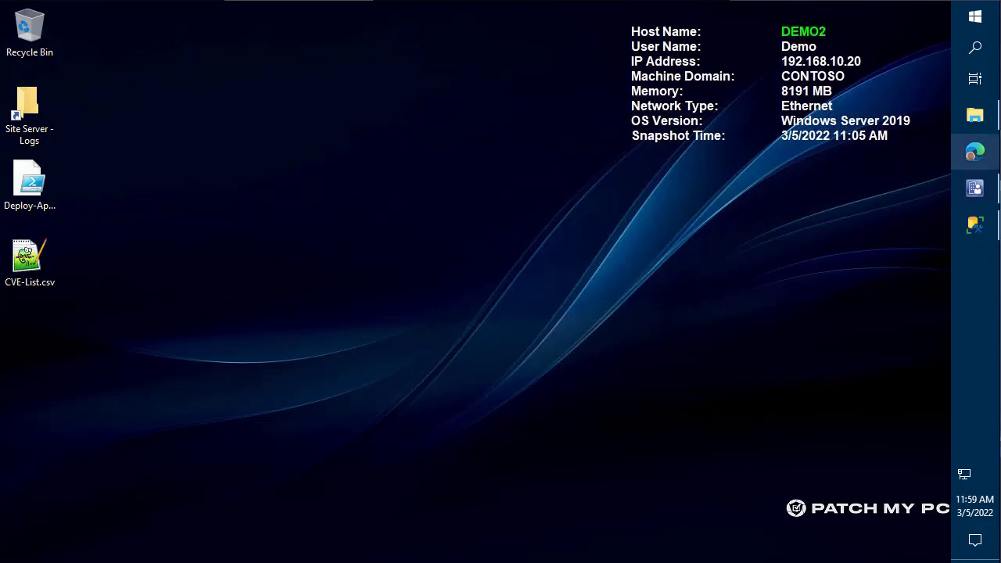
pyautogui.click(974, 188)
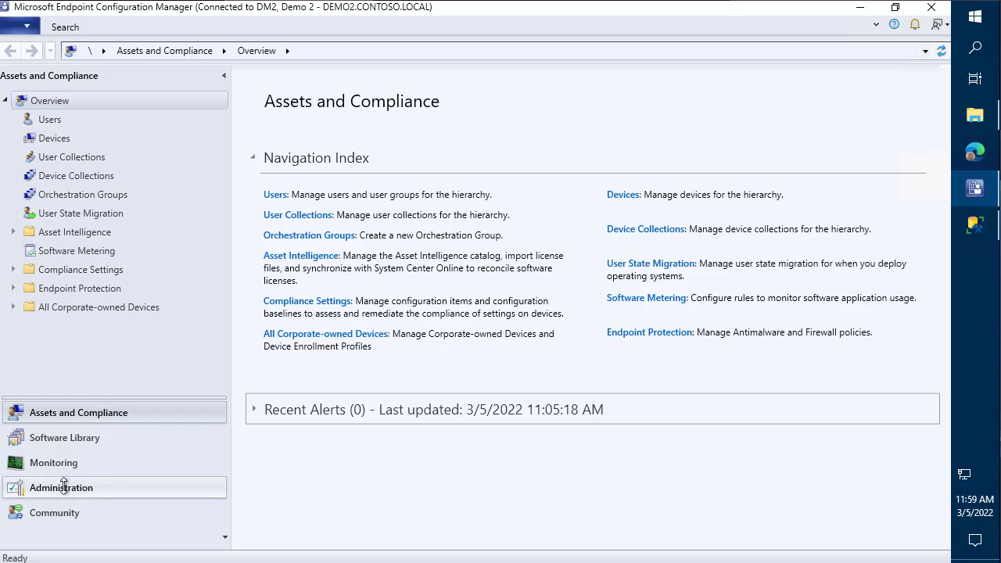
# - List DEMO2's site system roles for site DM2 under Servers and Site System Roles
pyautogui.click(61, 485)
pyautogui.click(96, 175)
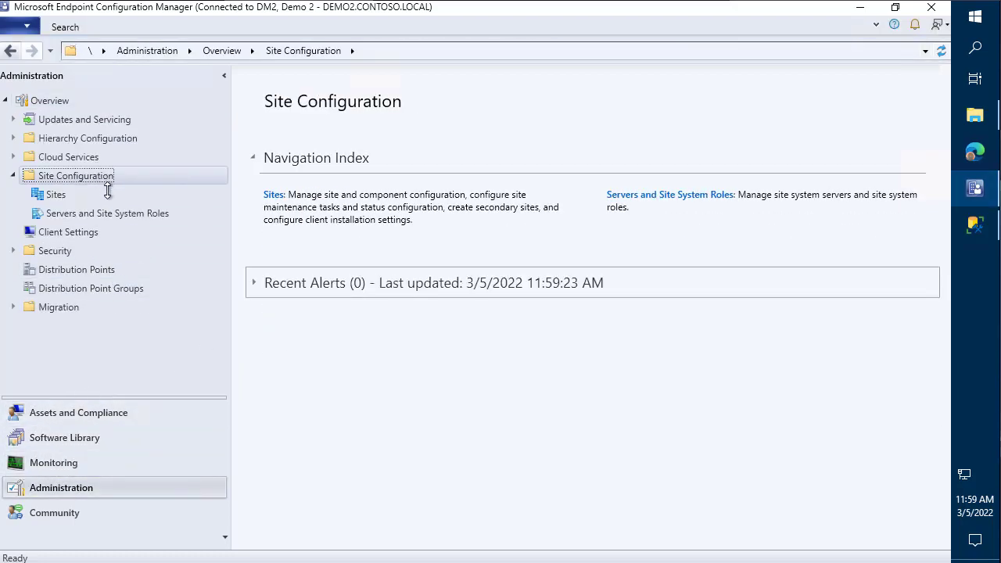
pyautogui.click(96, 213)
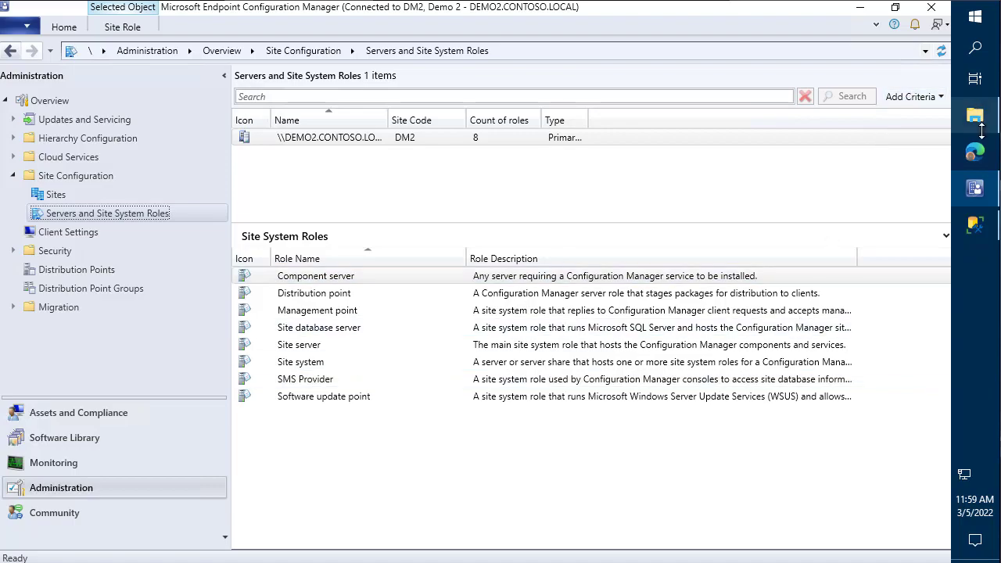
pyautogui.click(977, 113)
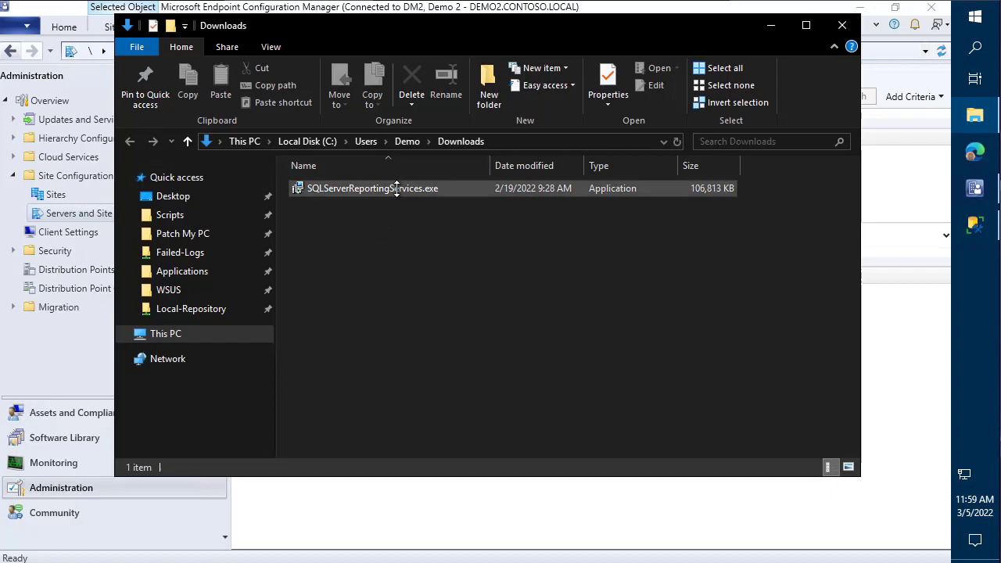
# - Run SQLServerReportingServices.exe, see it is already installed, and close the installer
pyautogui.moveTo(397, 188)
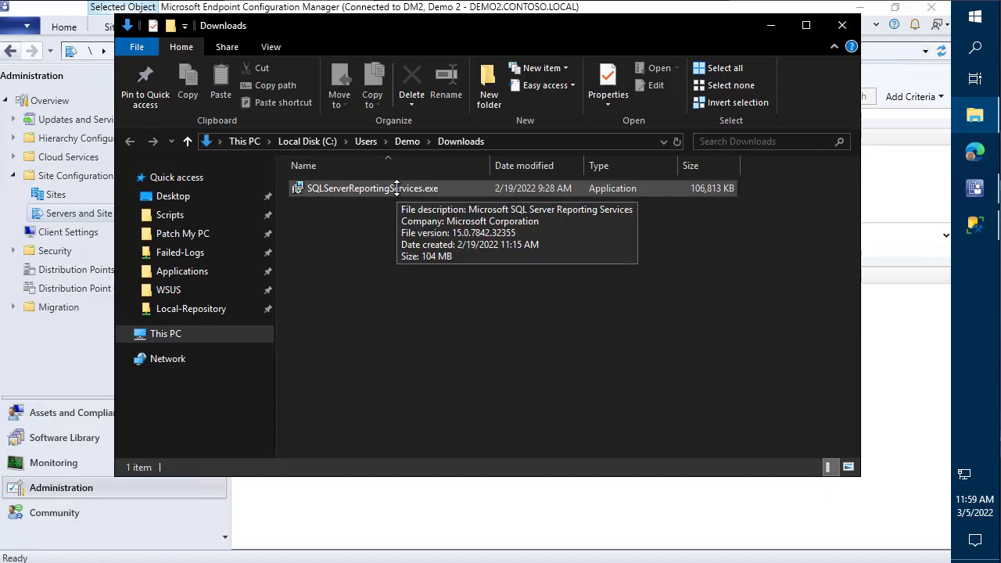
pyautogui.doubleClick(396, 189)
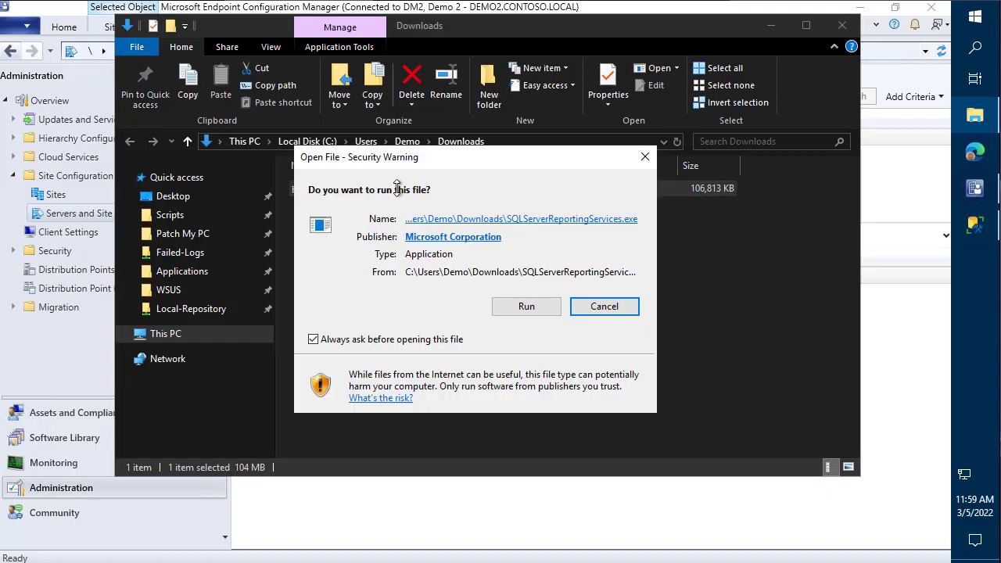
pyautogui.click(511, 307)
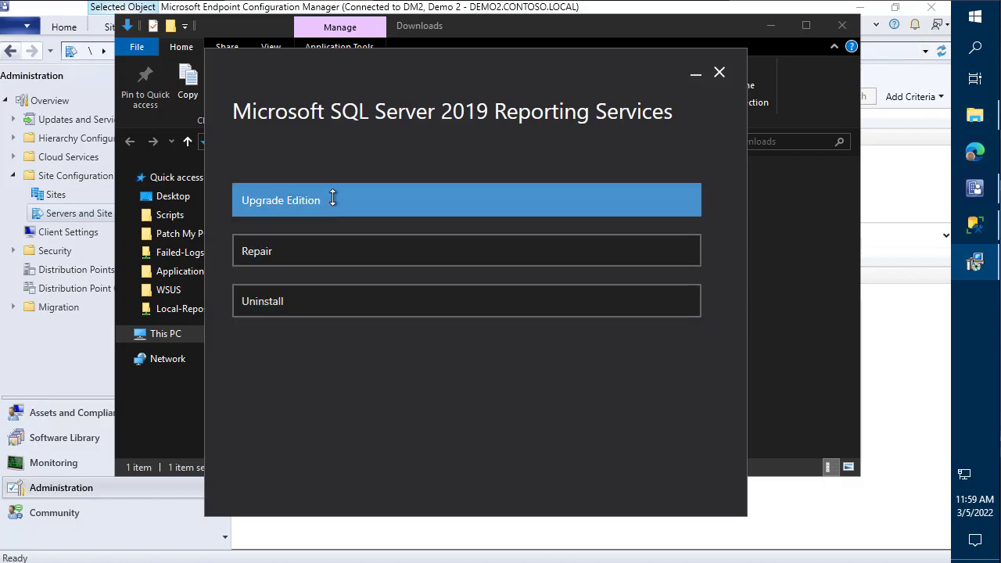
pyautogui.click(720, 73)
# - Search 'configuration' in Start and launch Report Server Configuration Manager
pyautogui.click(965, 22)
pyautogui.write('report')
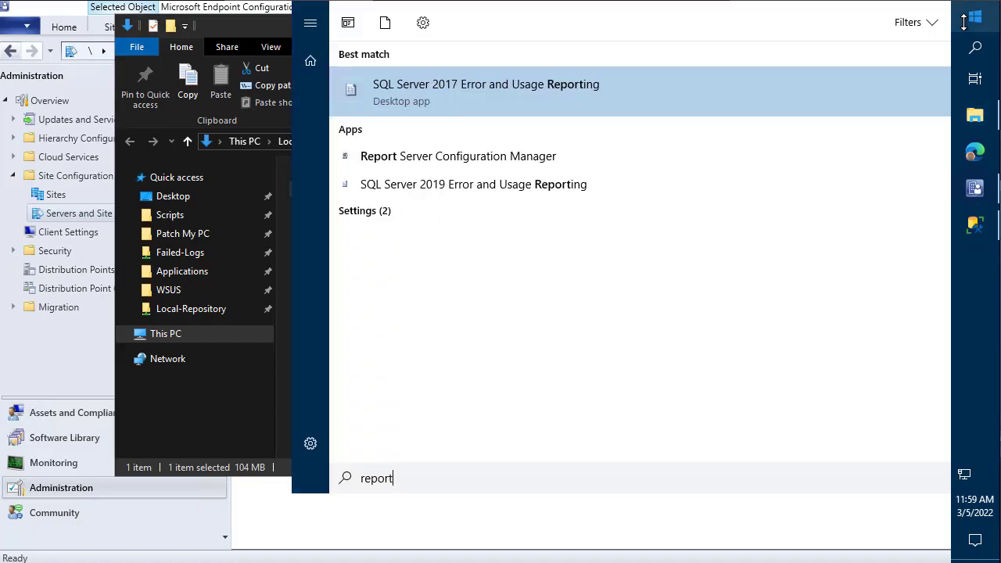
pyautogui.write('ing')
pyautogui.hotkey('ctrl', 'a')
pyautogui.write('co')
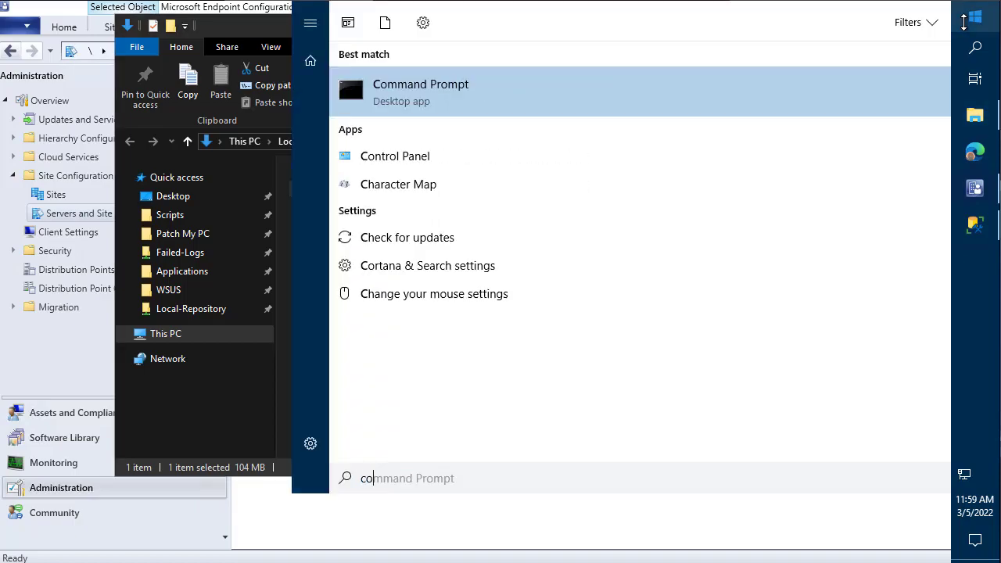
pyautogui.write('nfiguration')
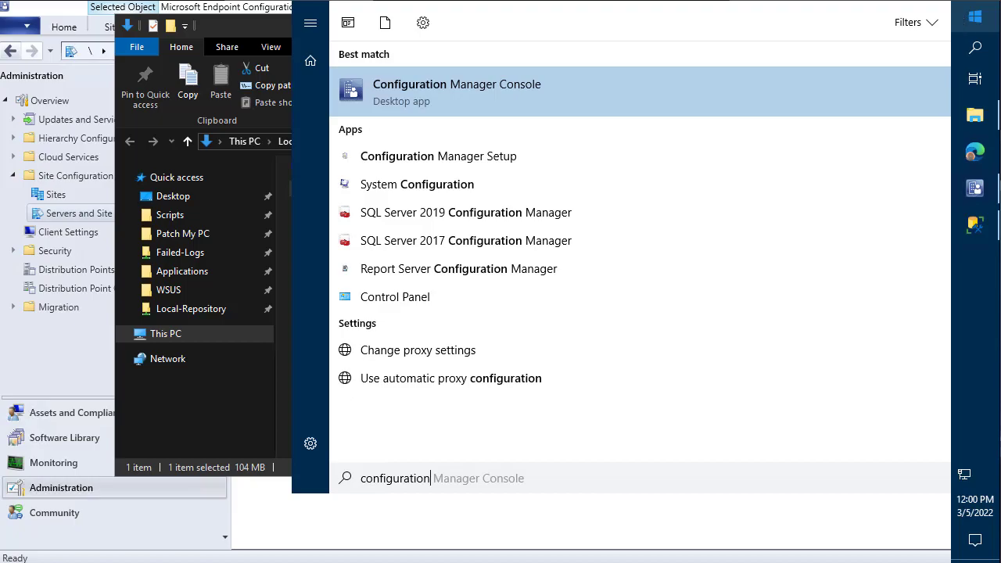
pyautogui.click(471, 271)
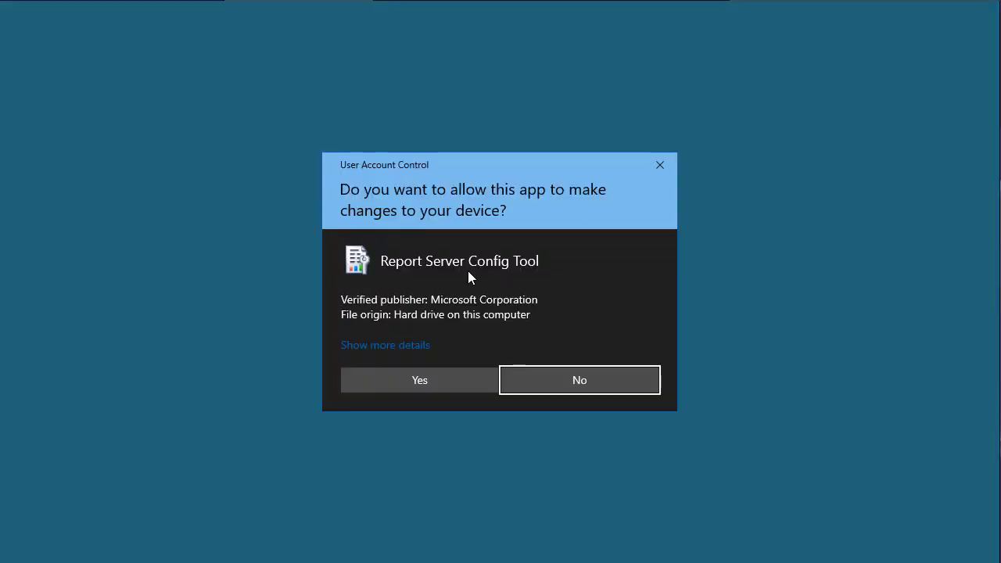
# - Approve elevation and connect Report Server Configuration Manager to the DEMO2 SSRS instance
pyautogui.click(471, 384)
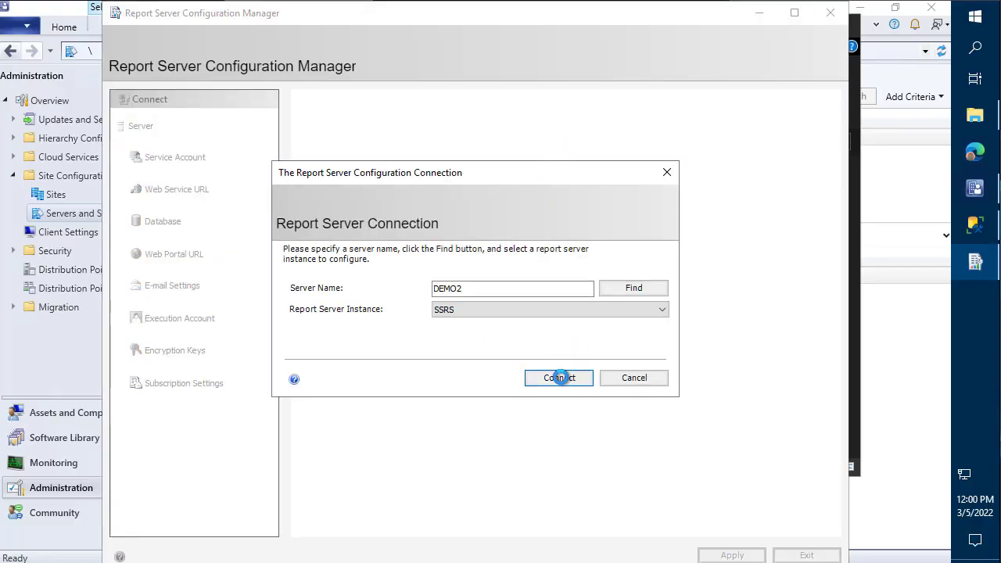
pyautogui.click(559, 378)
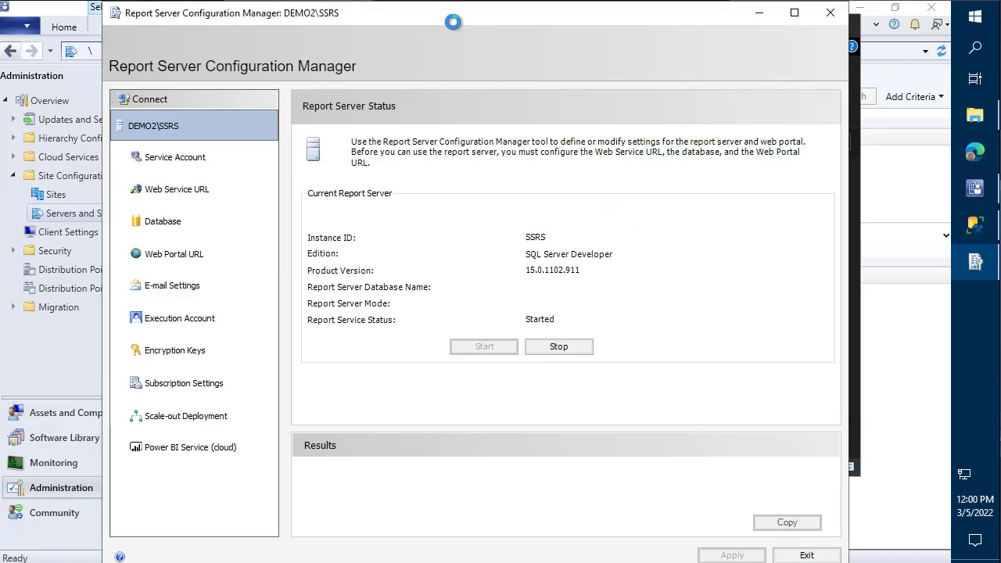
pyautogui.moveTo(453, 22); pyautogui.dragTo(546, 17)
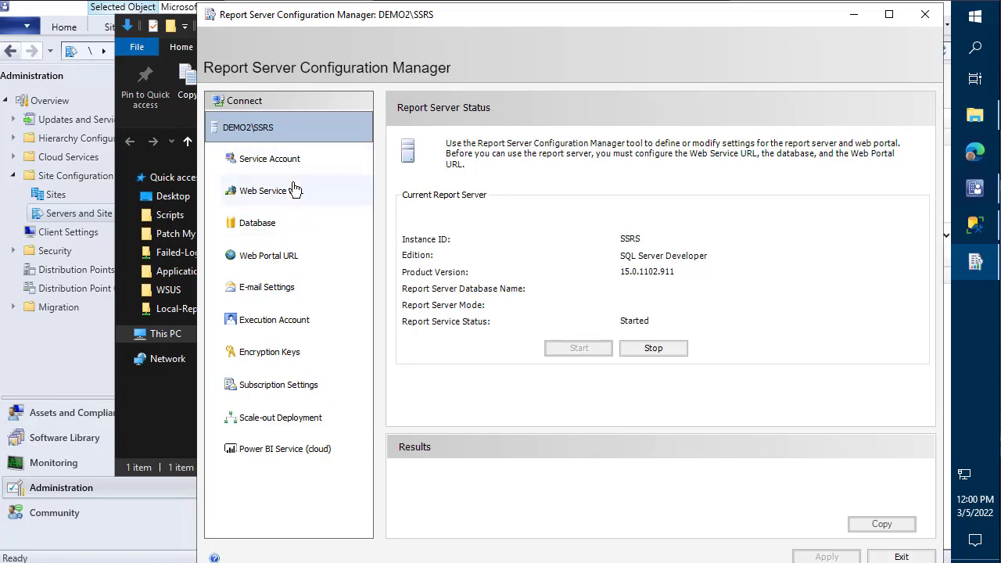
pyautogui.click(974, 231)
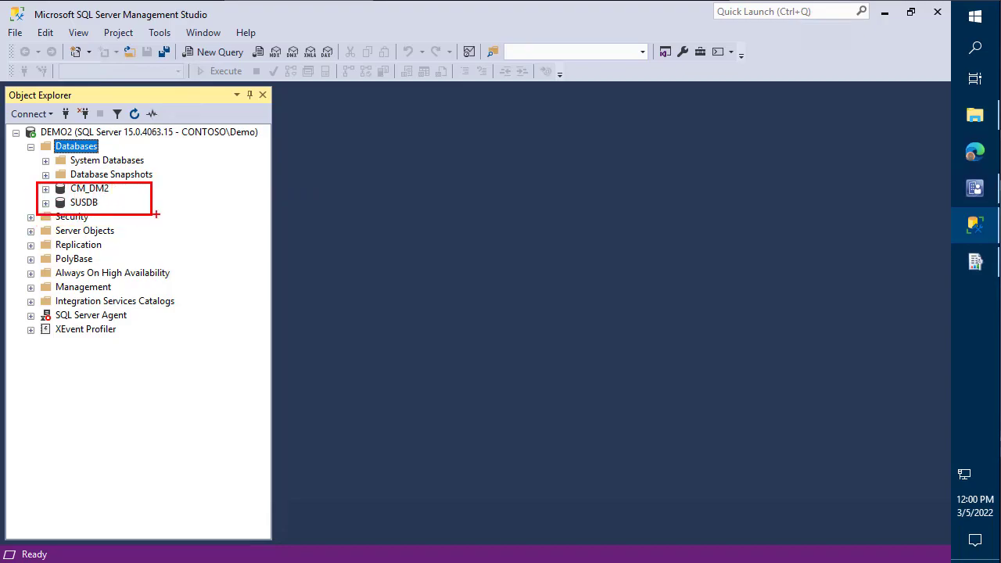
pyautogui.click(886, 15)
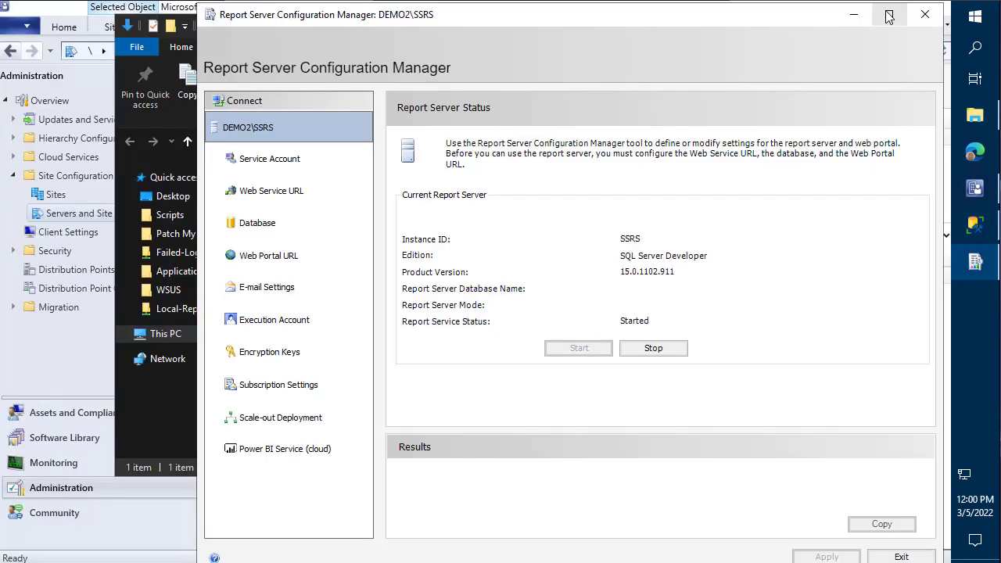
pyautogui.click(271, 194)
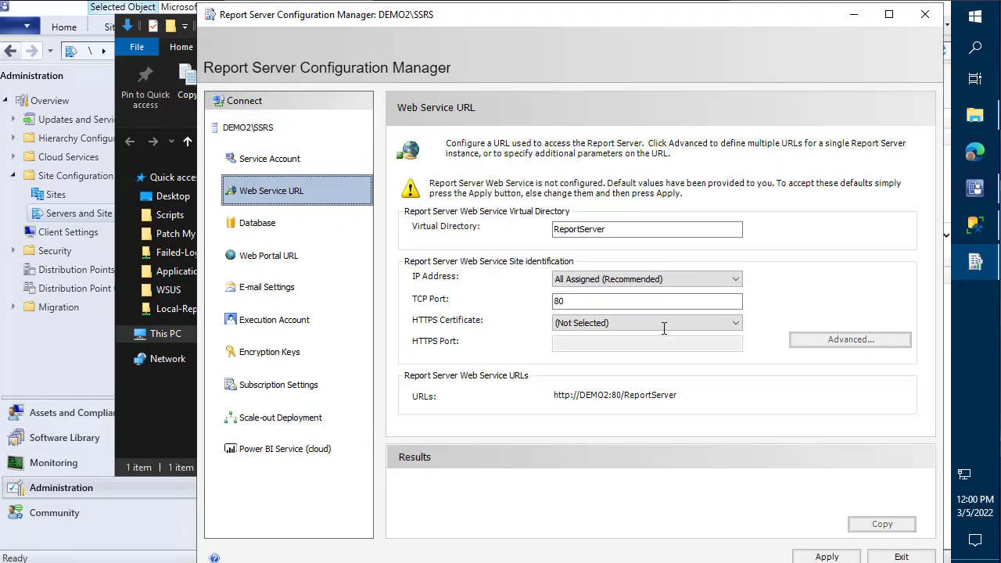
pyautogui.click(842, 555)
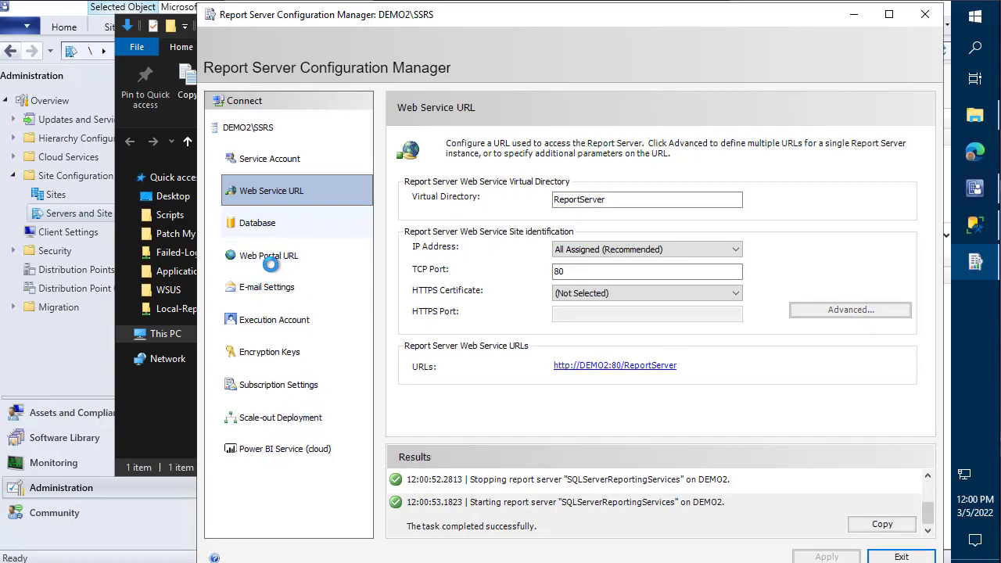
pyautogui.click(270, 227)
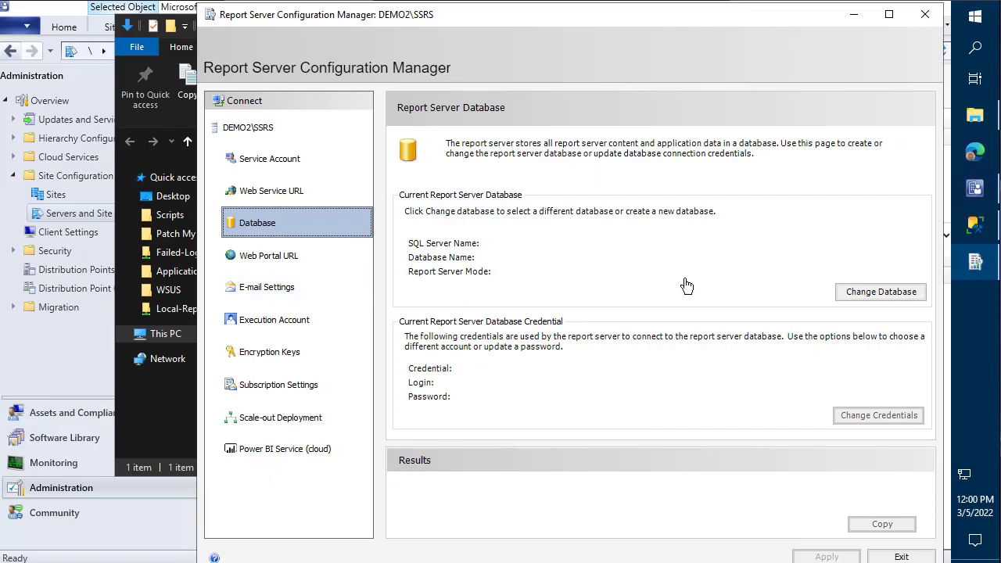
# - Create a new ReportServer database on DEMO2 in Native mode with default credentials
pyautogui.click(893, 298)
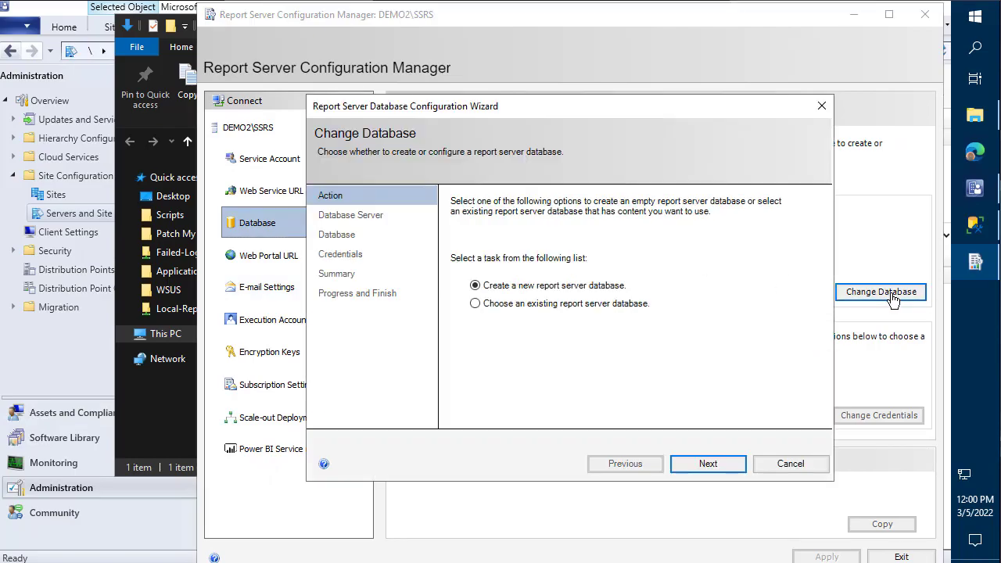
pyautogui.click(721, 463)
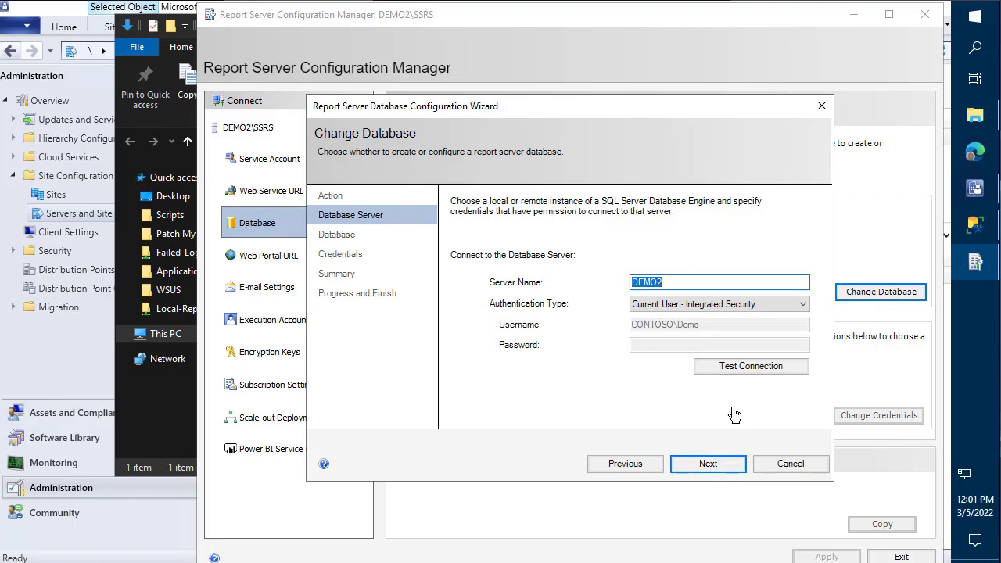
pyautogui.click(715, 464)
pyautogui.click(718, 468)
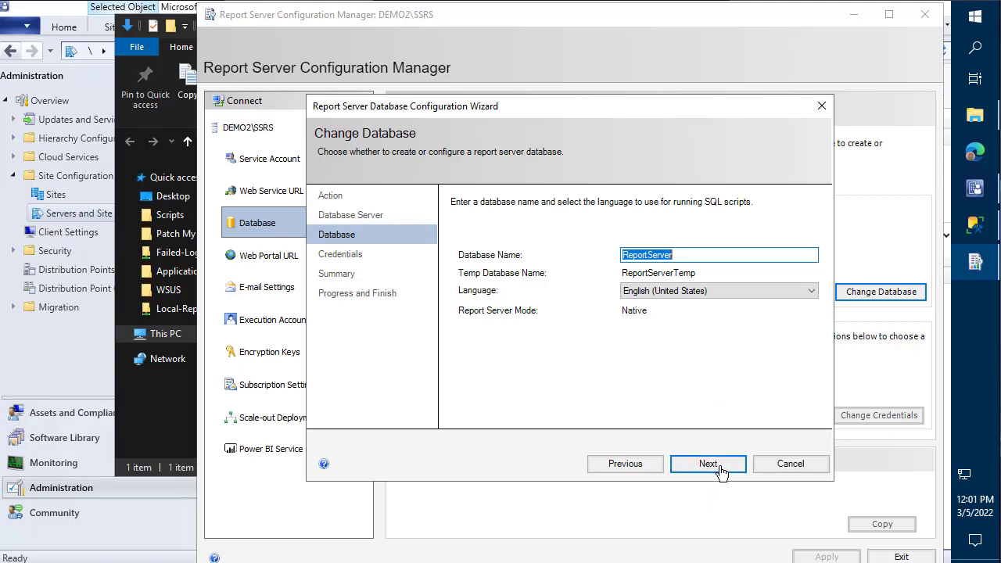
pyautogui.click(722, 468)
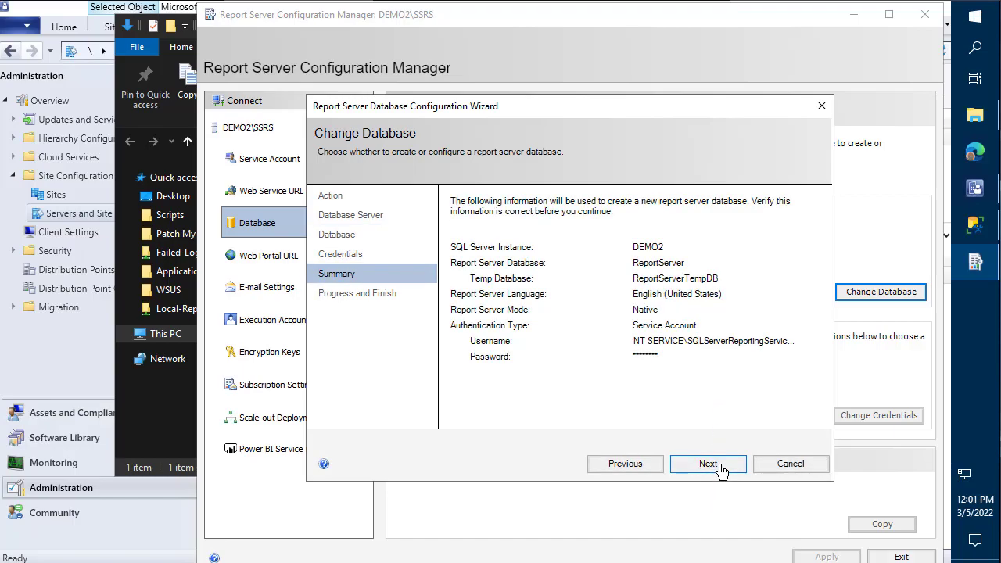
pyautogui.click(721, 467)
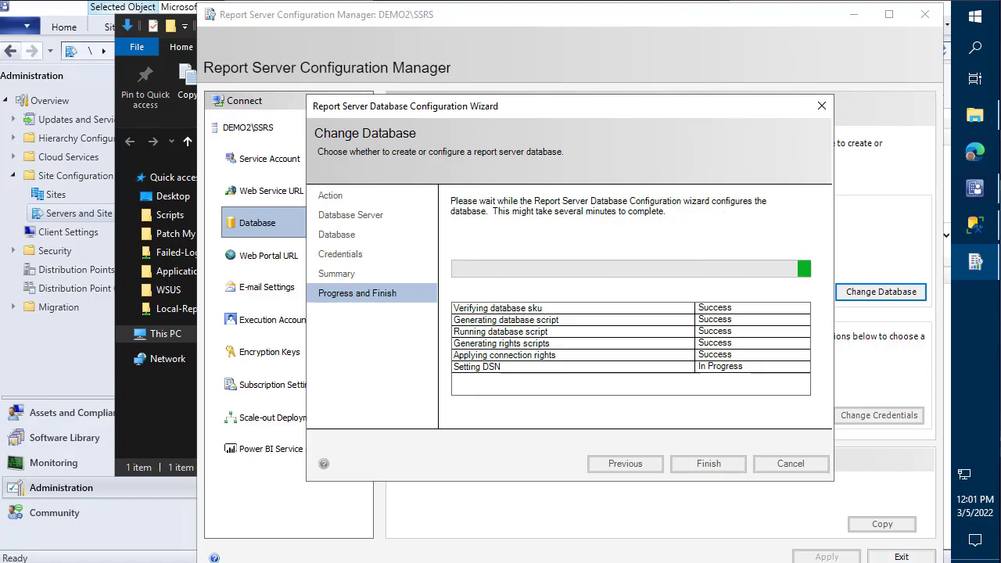
pyautogui.click(709, 465)
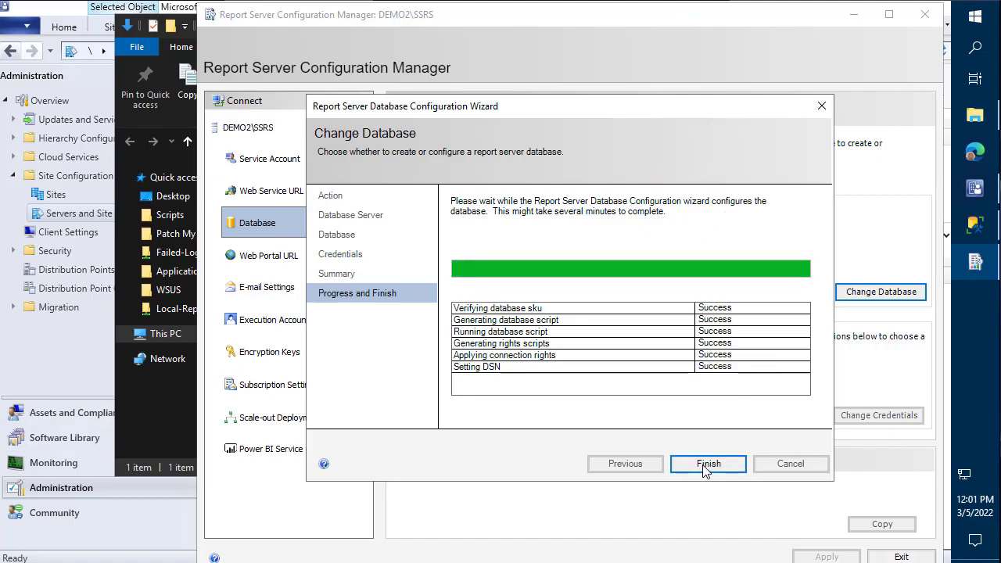
pyautogui.click(975, 225)
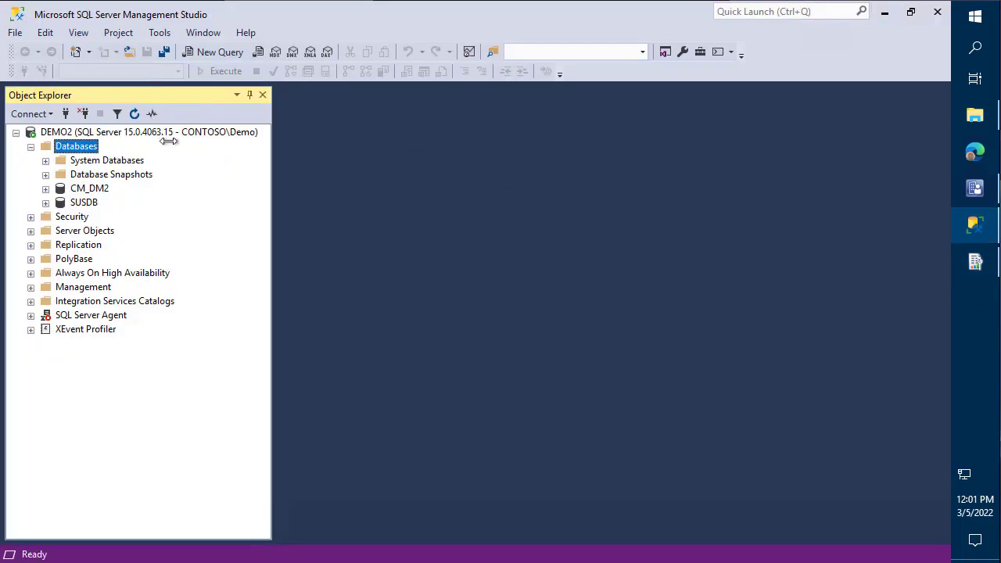
# - Refresh Databases and set the ReportServer database's recovery model to Simple
pyautogui.rightClick(74, 146)
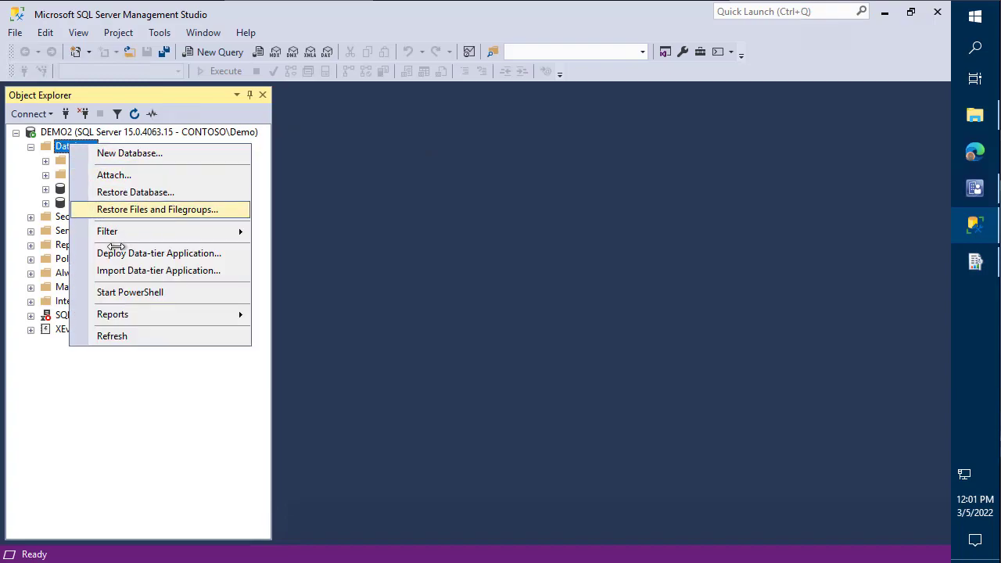
pyautogui.click(118, 336)
pyautogui.rightClick(103, 203)
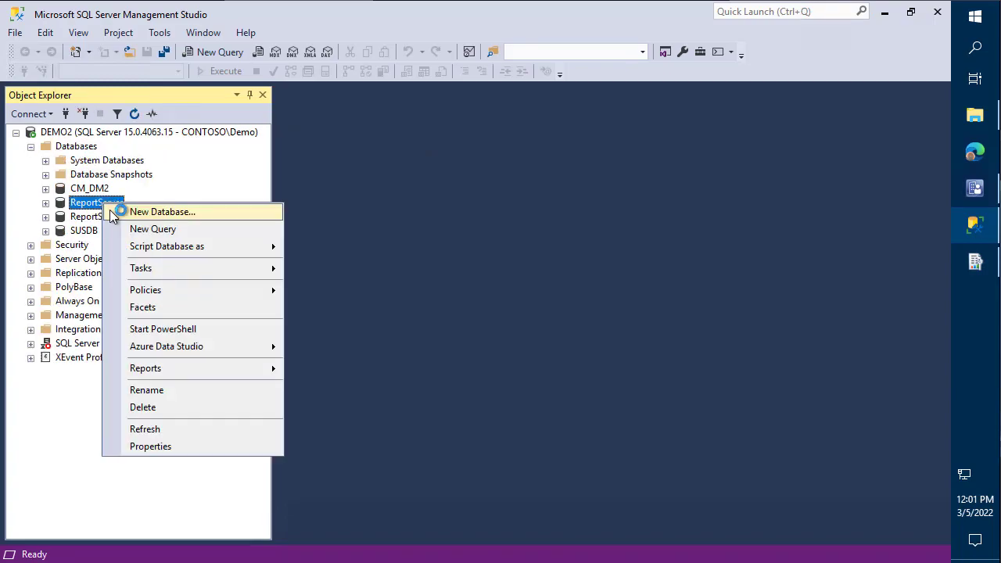
pyautogui.click(186, 445)
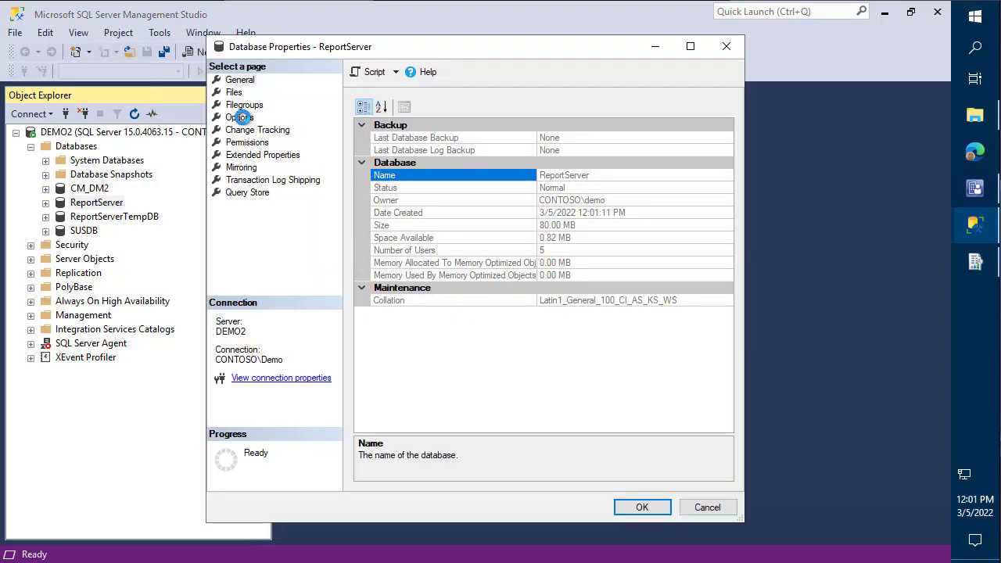
pyautogui.click(240, 117)
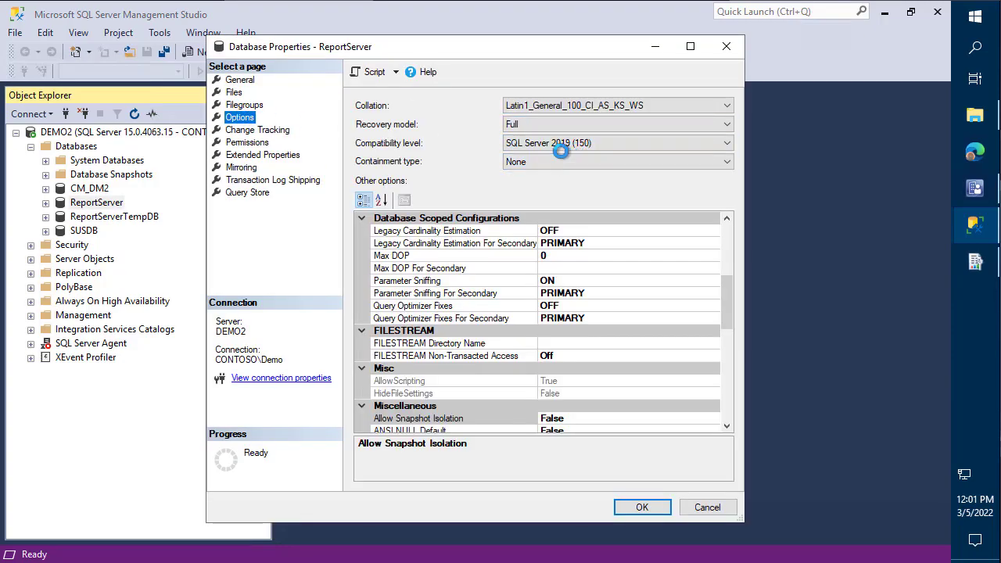
pyautogui.click(554, 124)
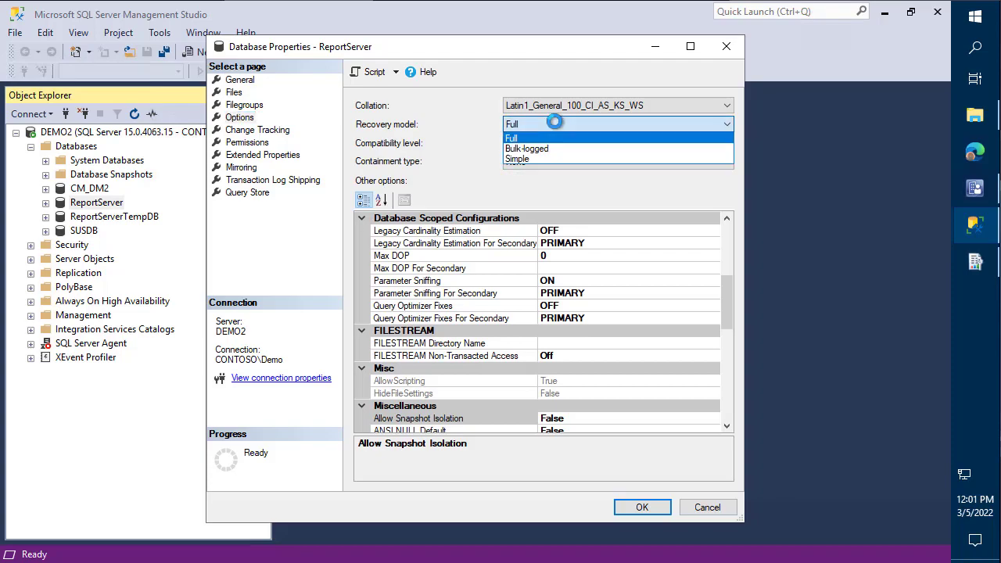
pyautogui.click(544, 160)
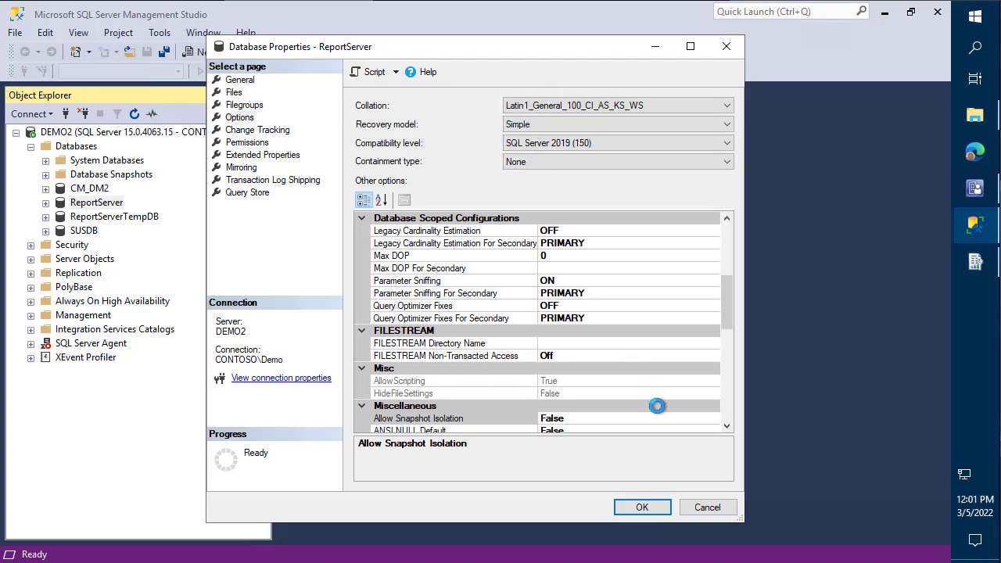
pyautogui.click(643, 507)
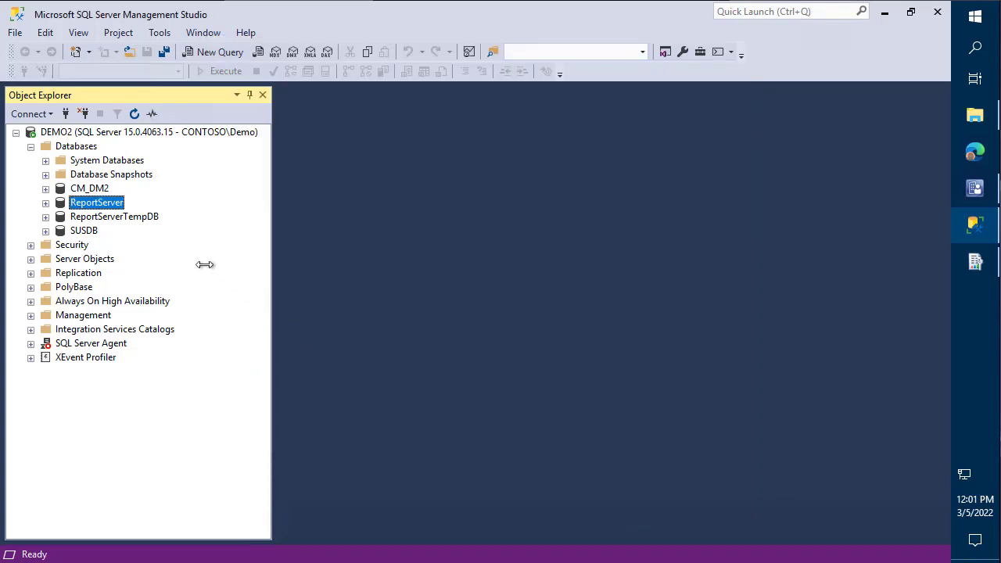
# - Confirm ReportServerTempDB also uses the Simple recovery model, then minimize SSMS
pyautogui.rightClick(118, 215)
pyautogui.click(168, 456)
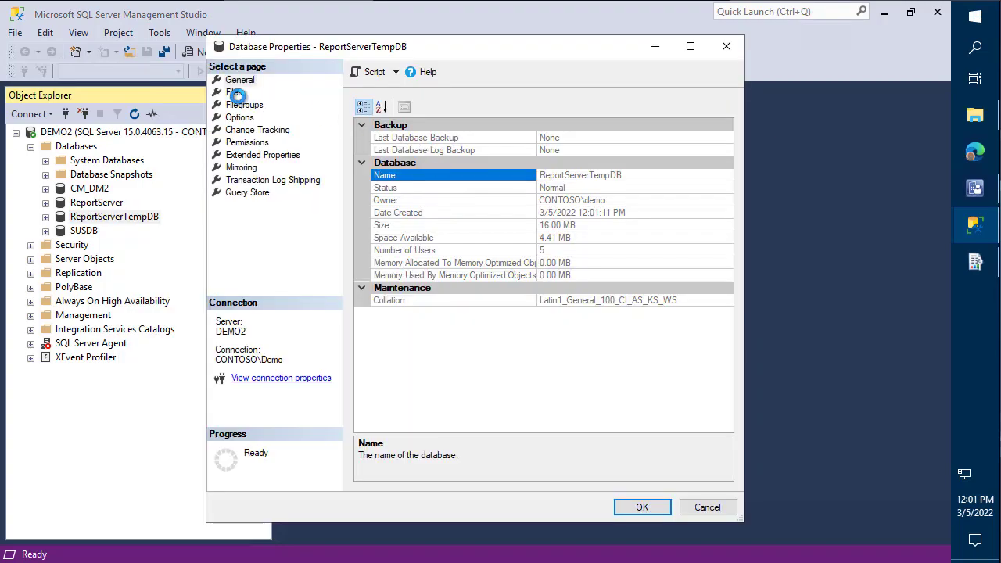
pyautogui.click(235, 93)
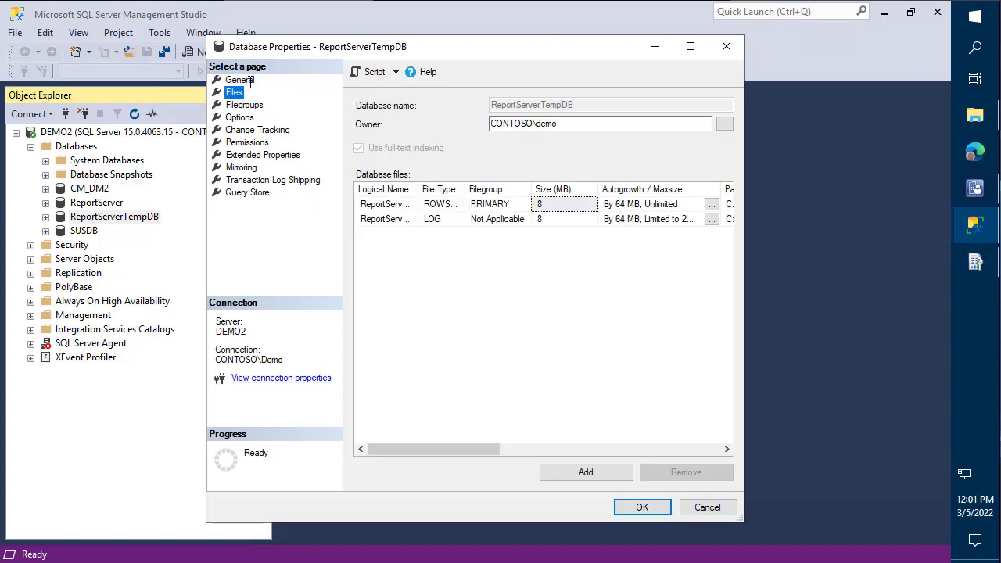
pyautogui.click(248, 81)
pyautogui.click(239, 118)
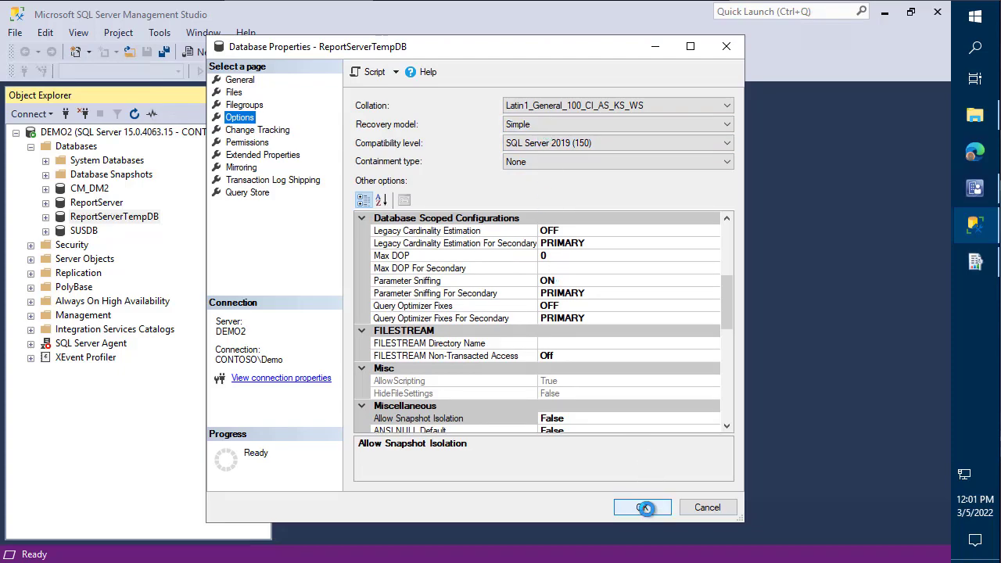
pyautogui.click(646, 509)
pyautogui.click(885, 12)
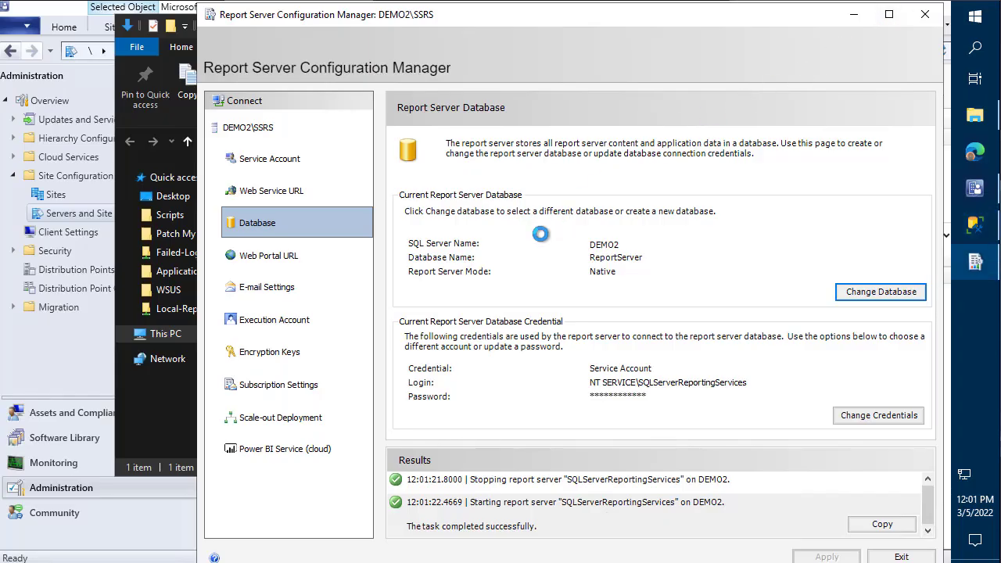
pyautogui.click(320, 259)
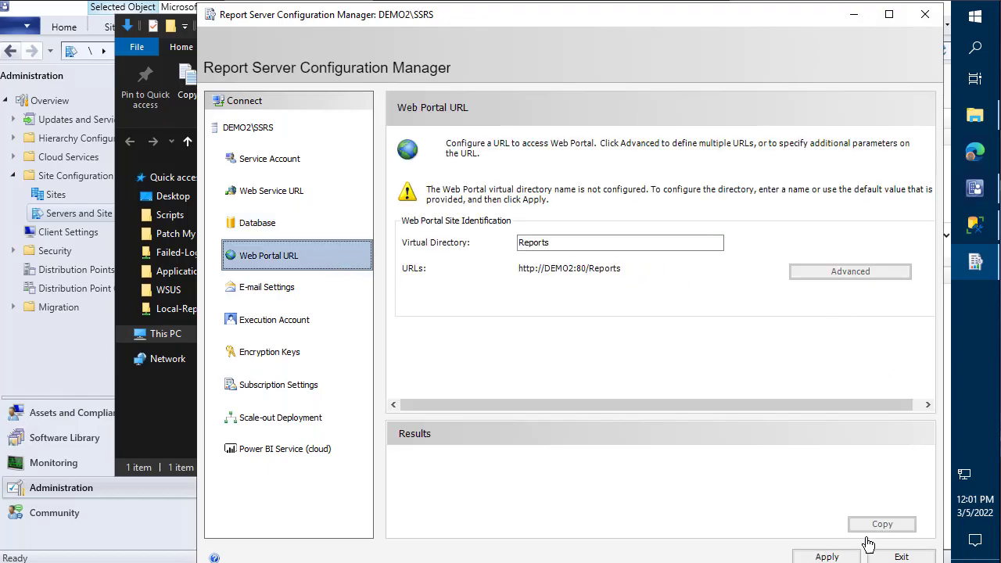
pyautogui.click(844, 558)
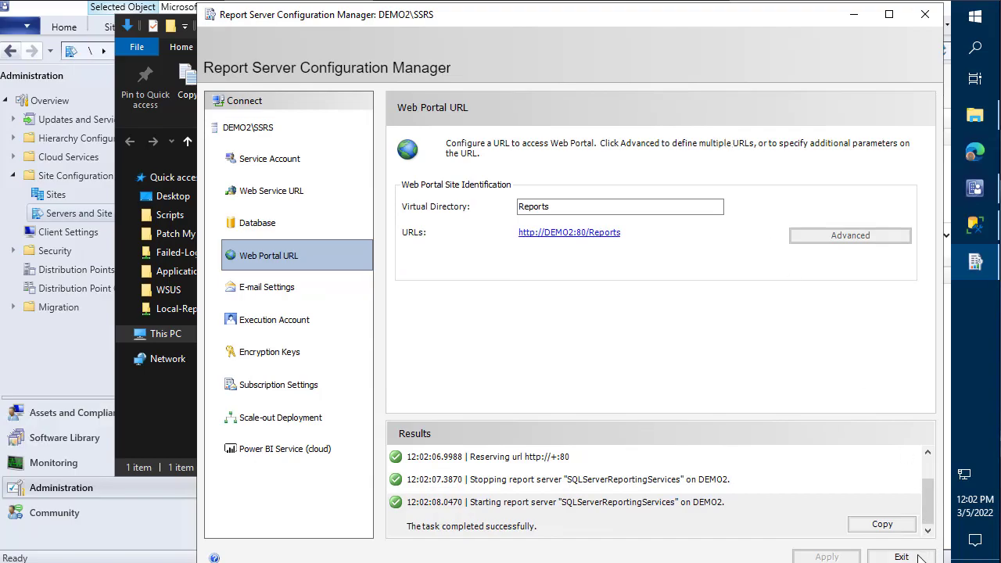
pyautogui.click(904, 556)
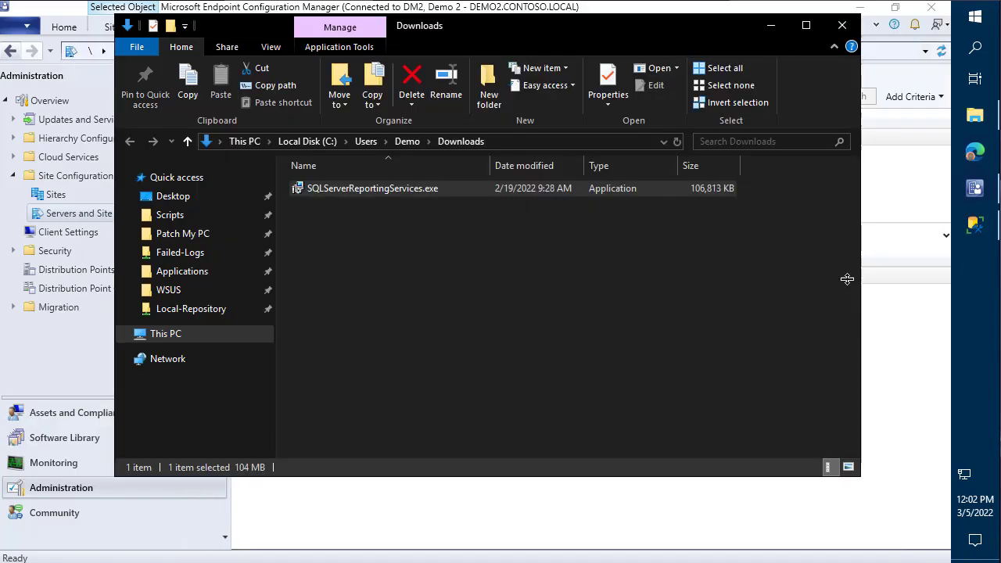
pyautogui.click(771, 25)
# - Start adding a Reporting services point role to the DEMO2 site server
pyautogui.rightClick(349, 140)
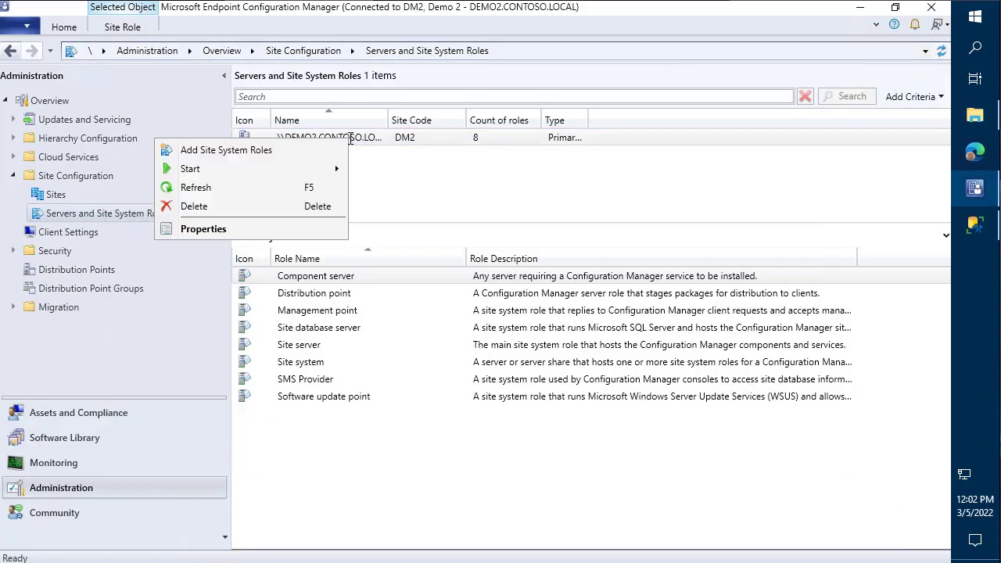
pyautogui.click(270, 154)
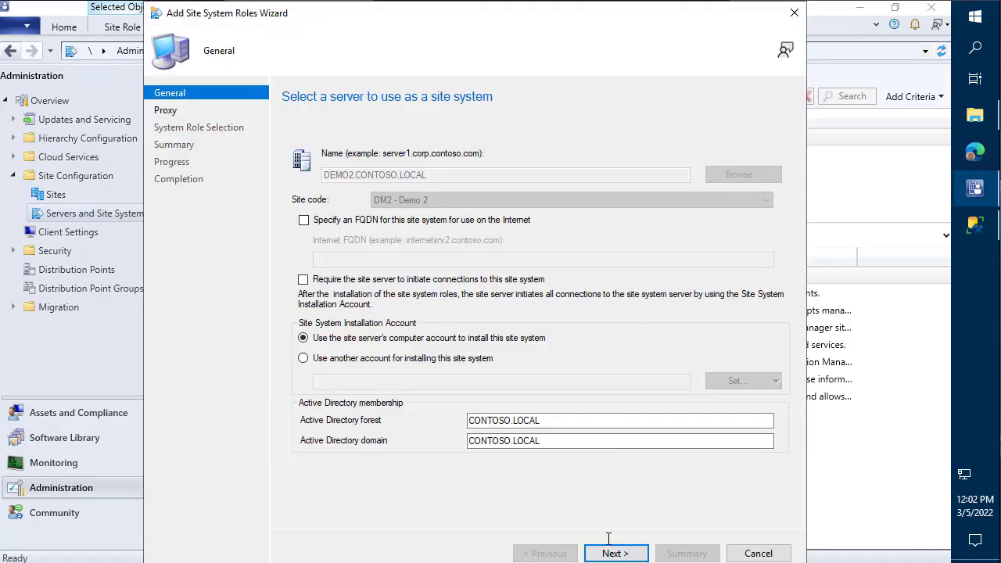
pyautogui.click(610, 551)
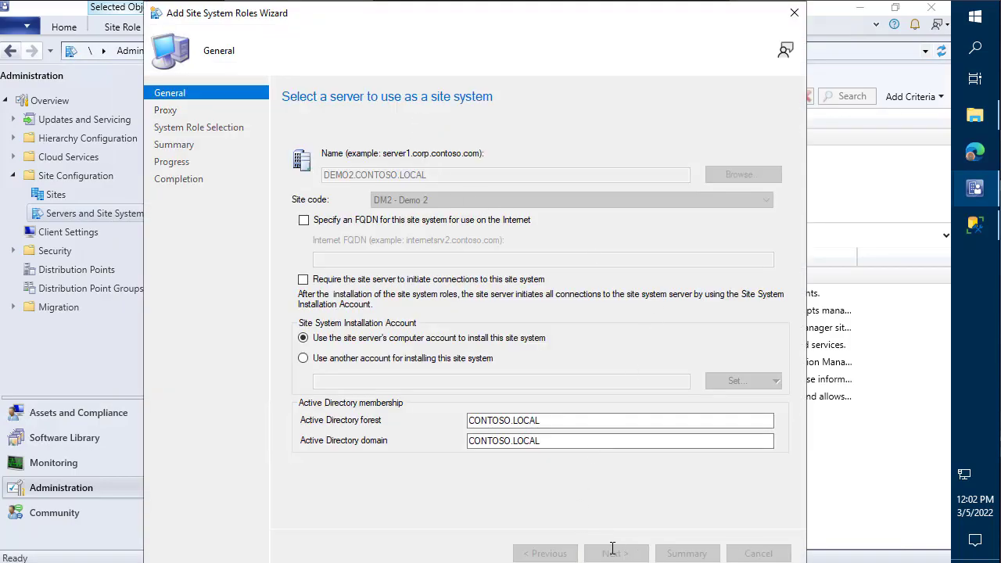
pyautogui.click(624, 550)
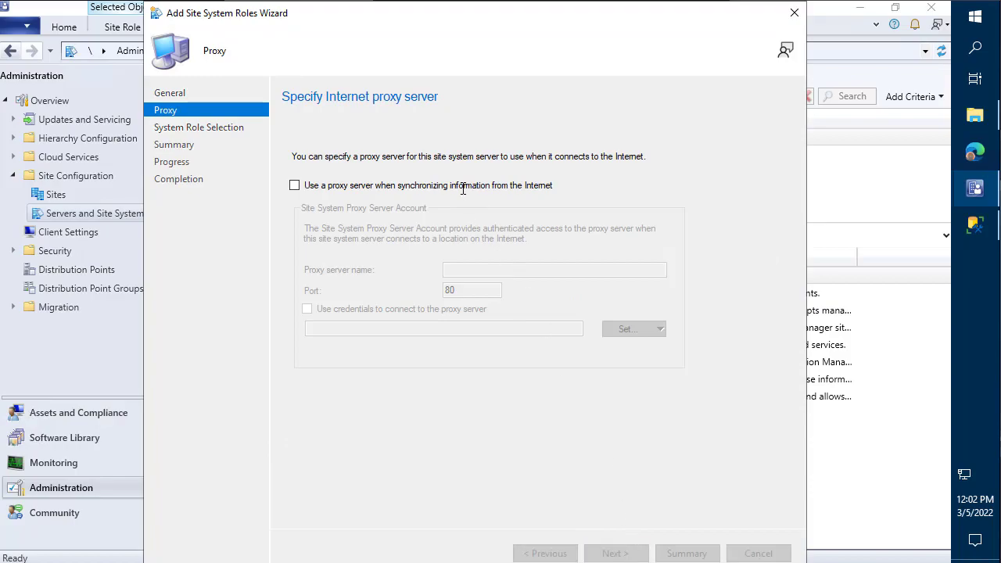
pyautogui.click(297, 231)
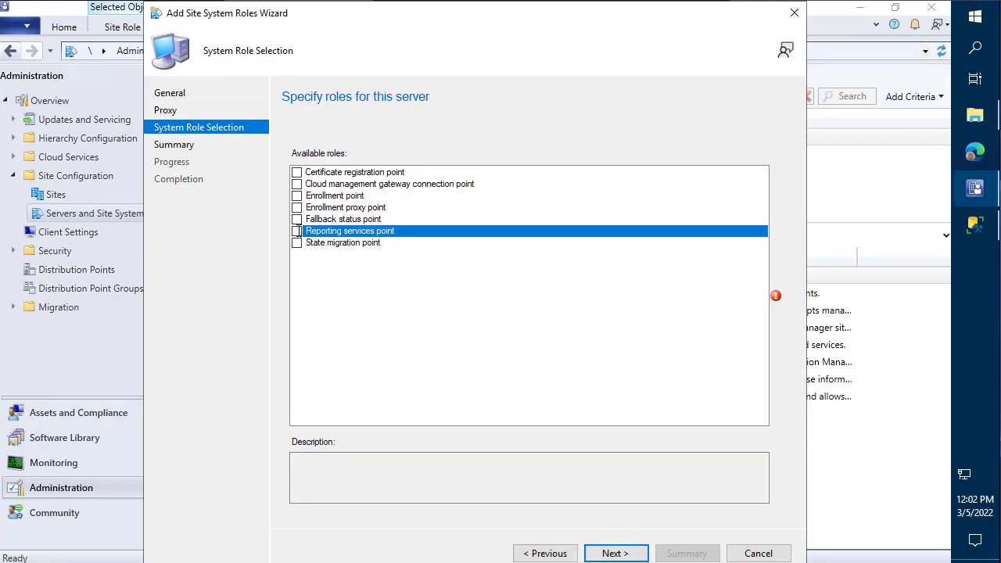
pyautogui.click(611, 553)
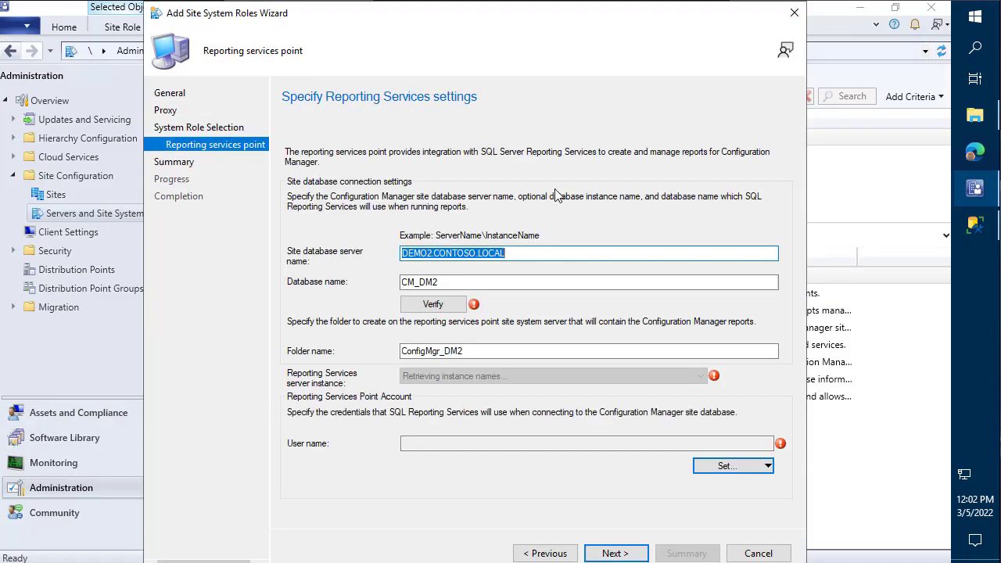
# - Verify the site database connection and keep SSRS as the Reporting Services instance
pyautogui.click(454, 309)
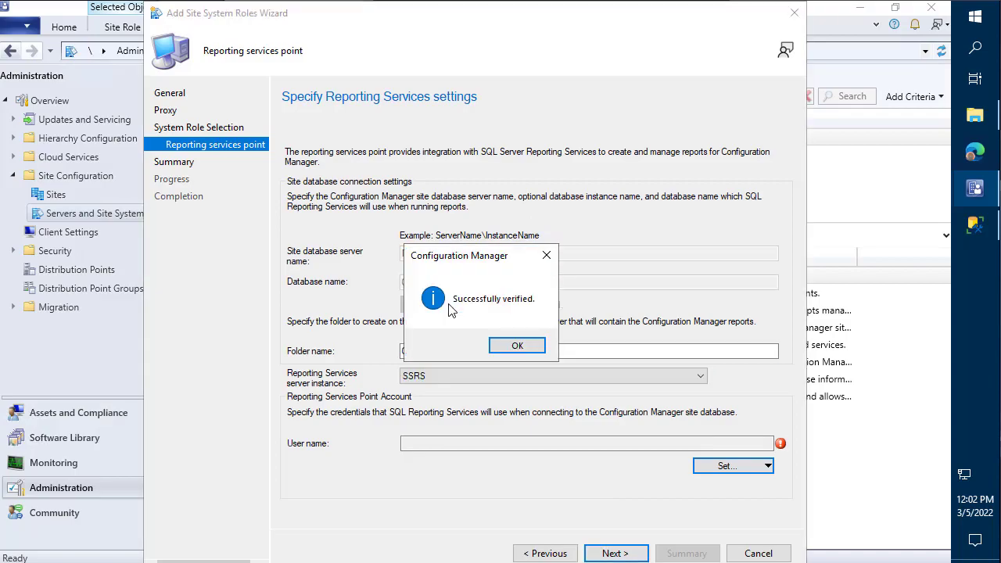
pyautogui.click(523, 350)
pyautogui.click(441, 376)
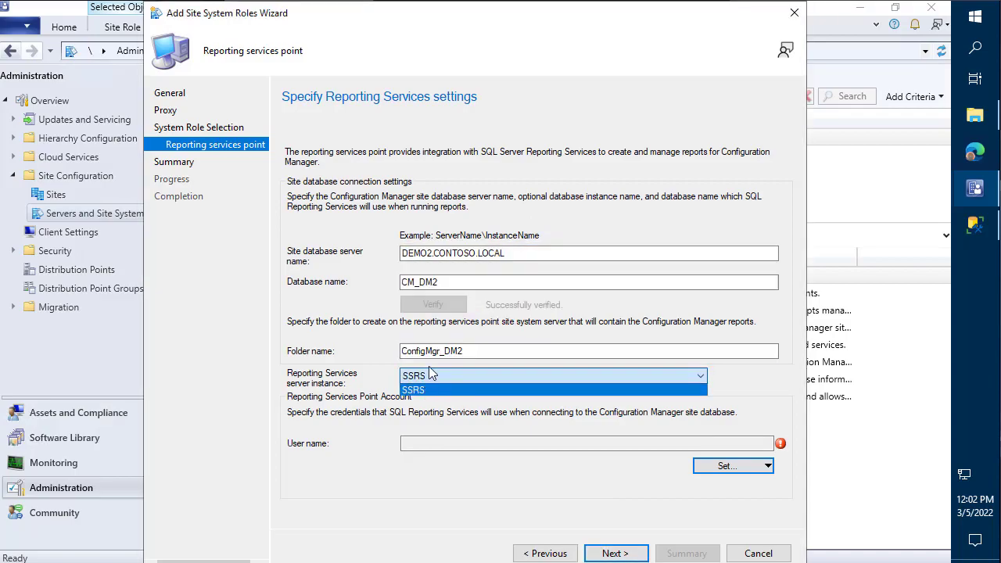
pyautogui.click(501, 432)
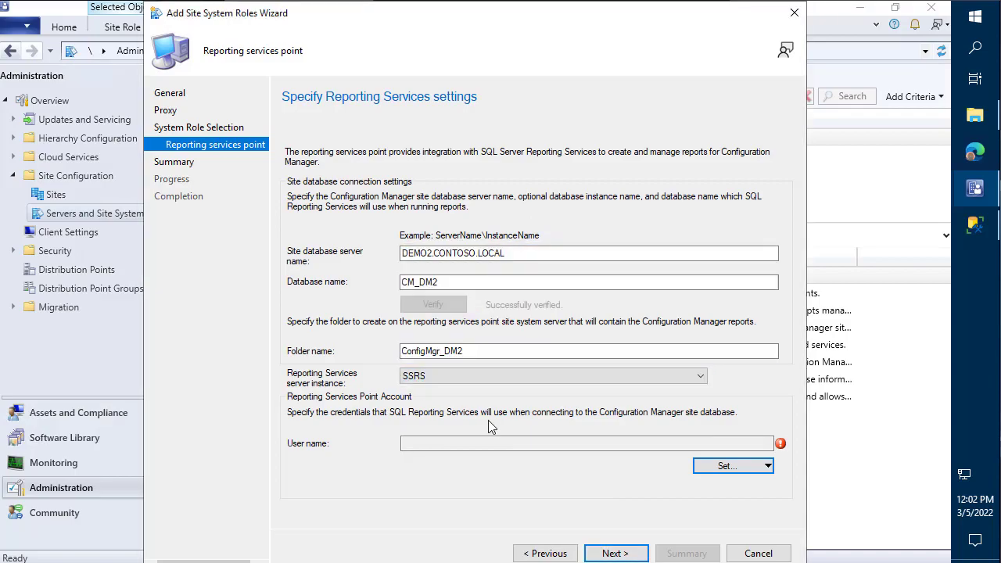
# - Create a new reporting account CONTOSO\SCCM_SQL with its password
pyautogui.click(732, 466)
pyautogui.click(735, 486)
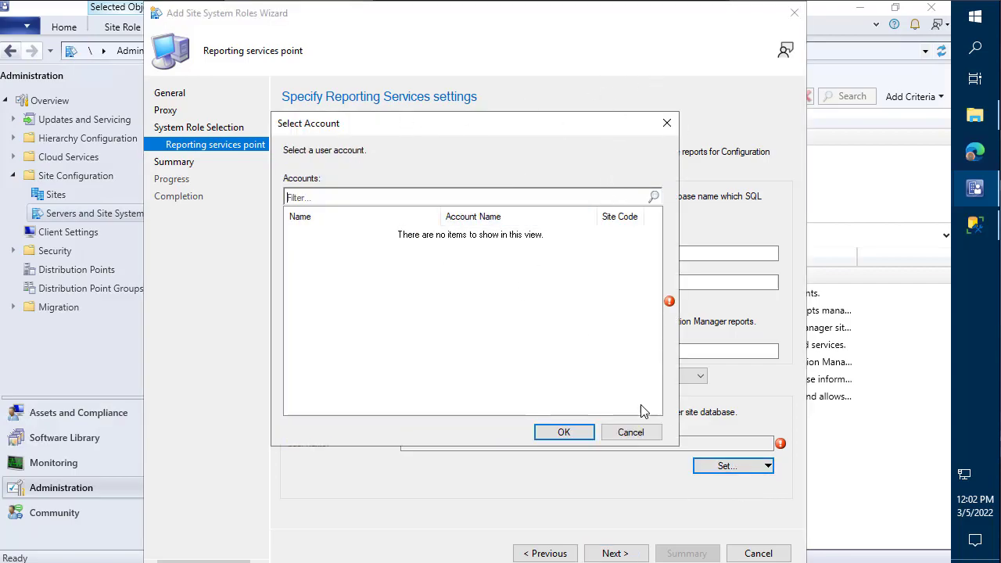
pyautogui.click(633, 434)
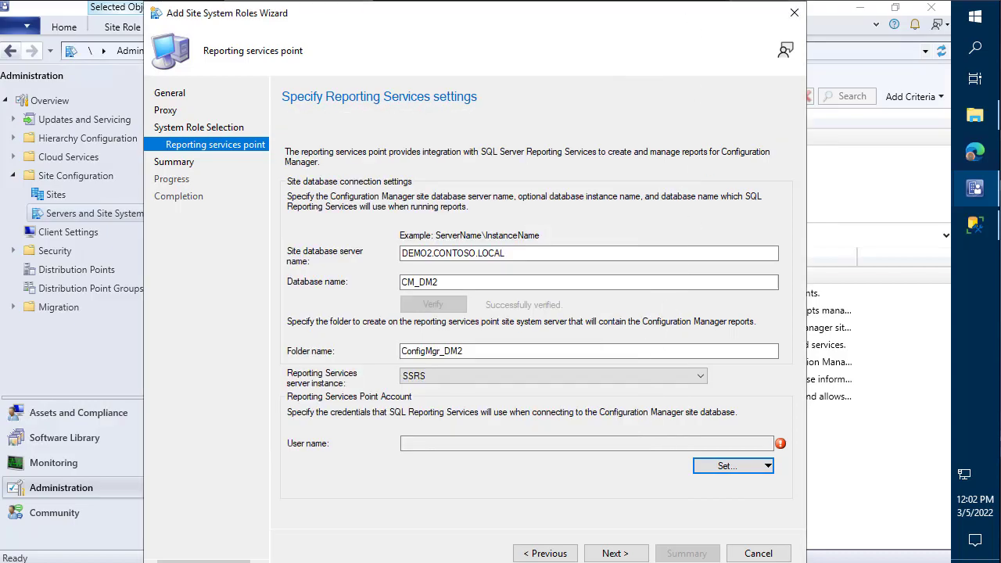
pyautogui.click(733, 466)
pyautogui.click(737, 502)
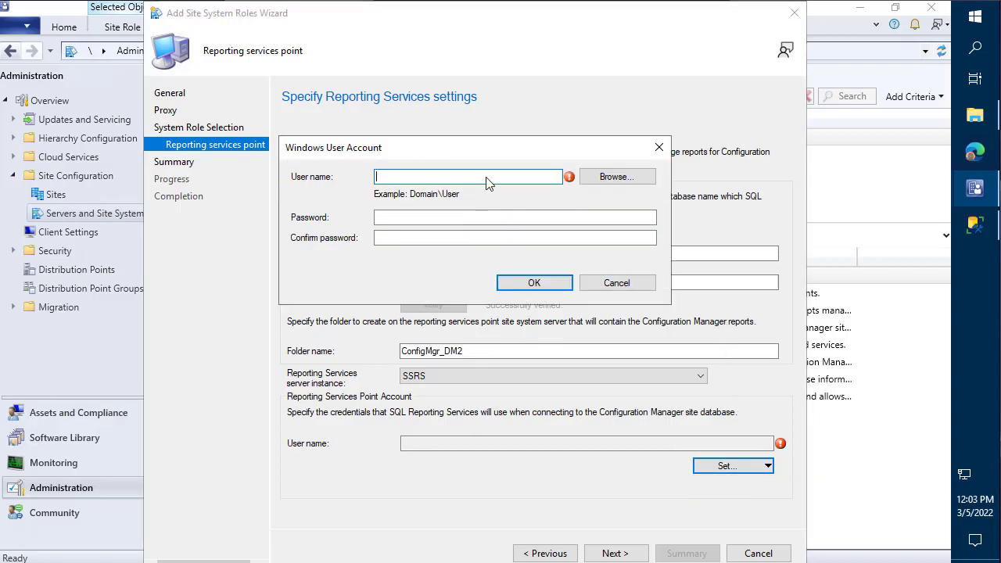
pyautogui.write('CONTOSO\\SCCM_SQL')
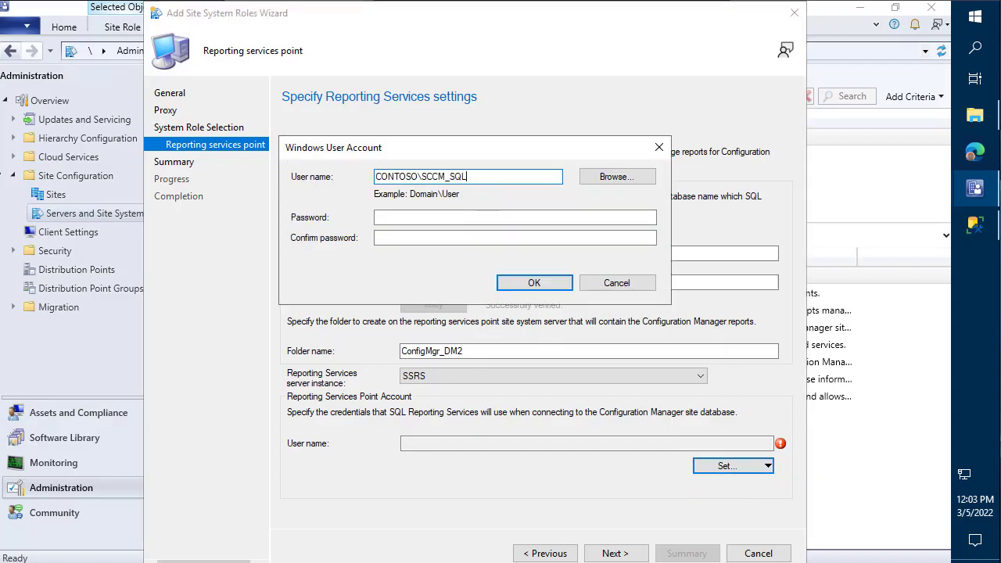
pyautogui.click(522, 218)
pyautogui.hotkey('ctrl', 'v')
pyautogui.click(519, 237)
pyautogui.hotkey('ctrl', 'v')
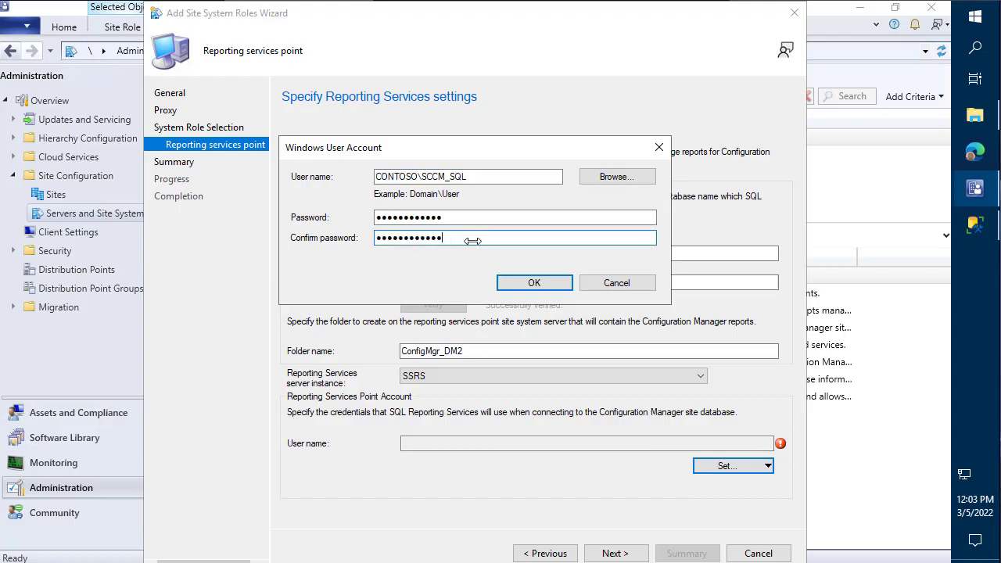
pyautogui.click(540, 283)
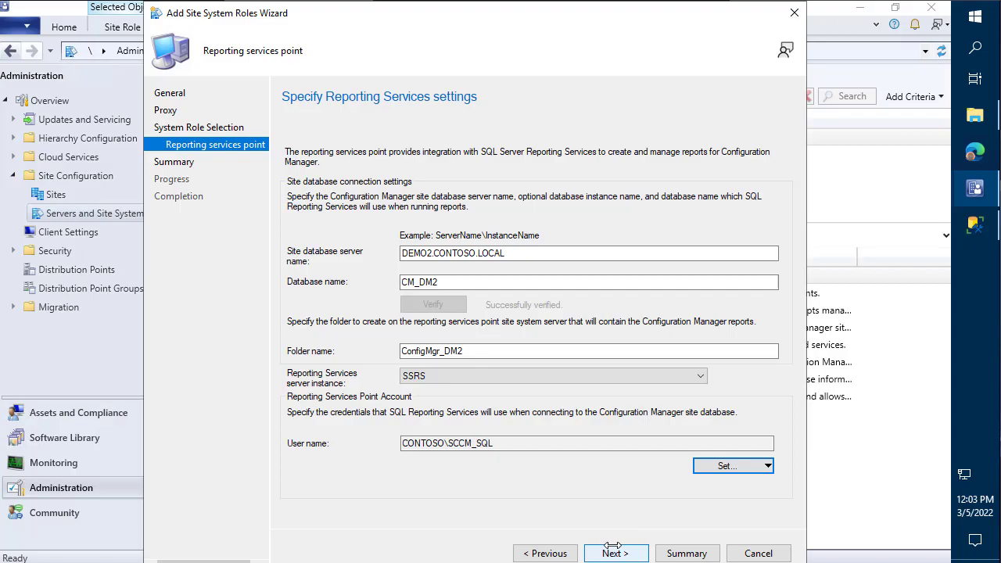
# - Submit the Reporting services point settings with database CM_DM2 and close the wizard
pyautogui.click(614, 553)
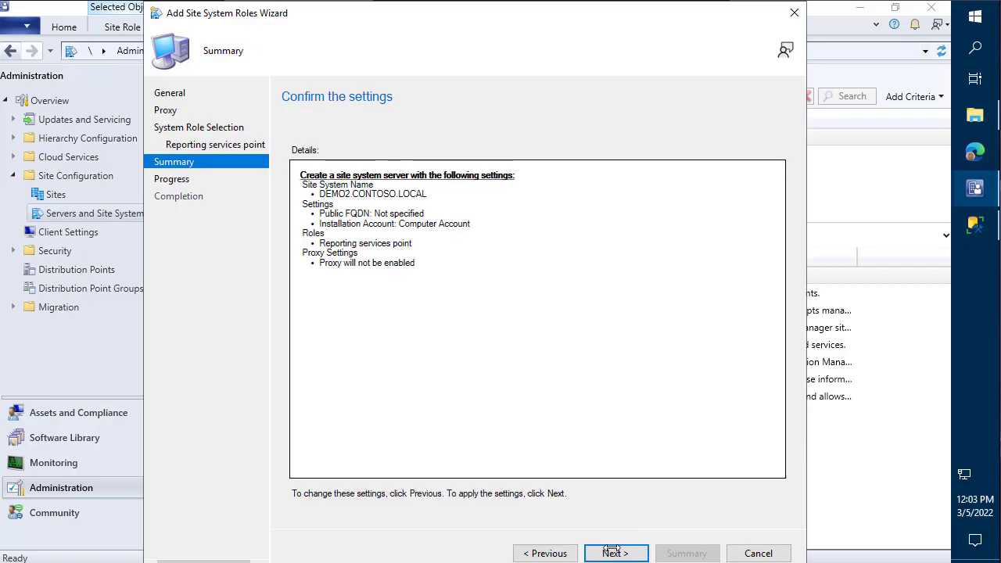
pyautogui.click(615, 552)
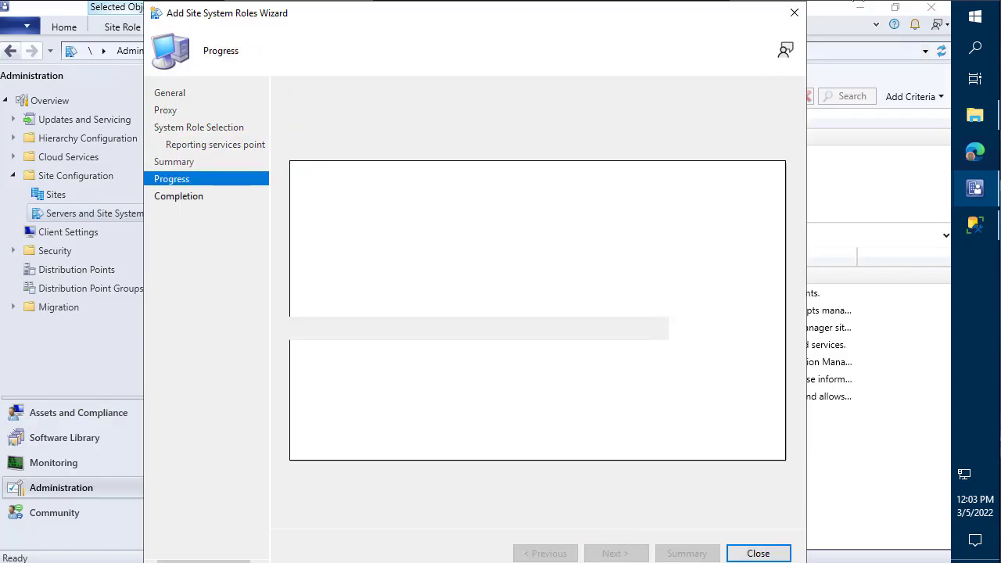
pyautogui.click(794, 13)
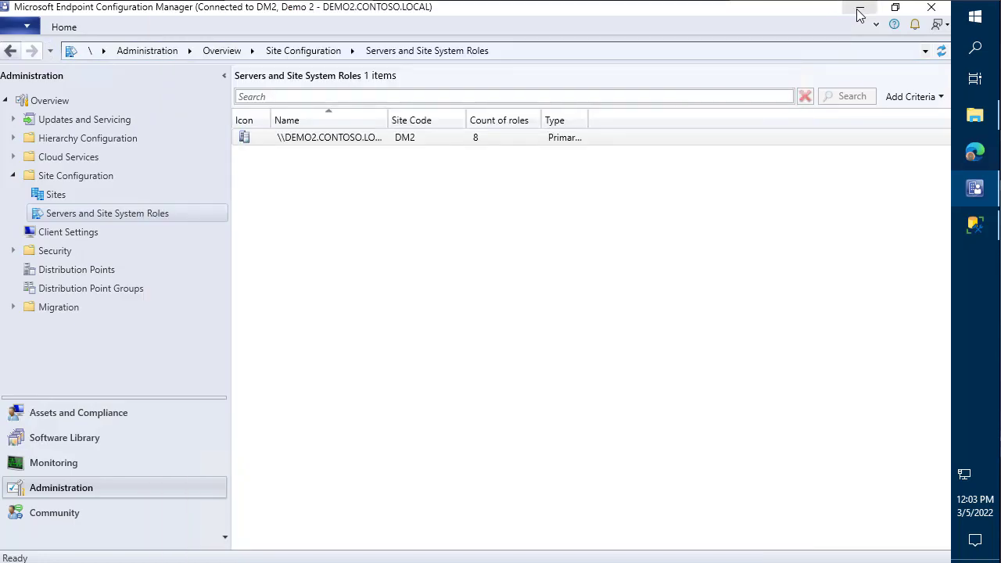
# - Open sitecomp.log from the Site Server Logs folder in CMTrace, maximized
pyautogui.click(860, 7)
pyautogui.doubleClick(29, 105)
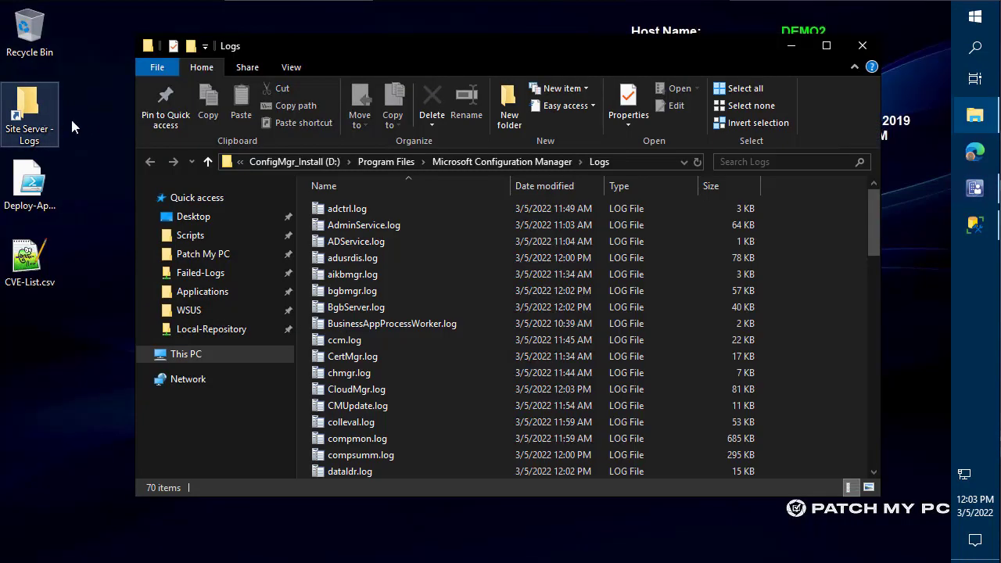
pyautogui.click(530, 338)
pyautogui.write('sit')
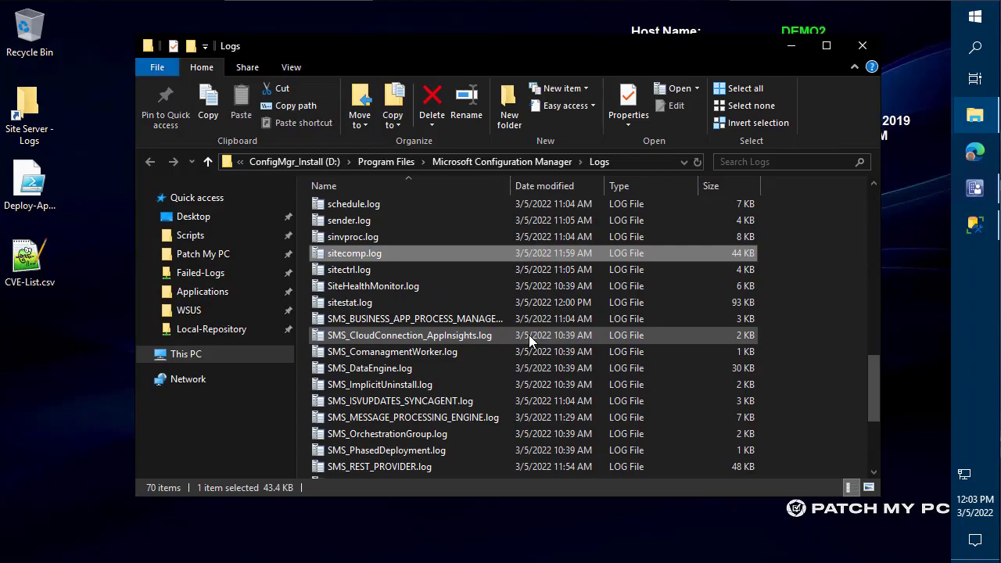
pyautogui.press('Return')
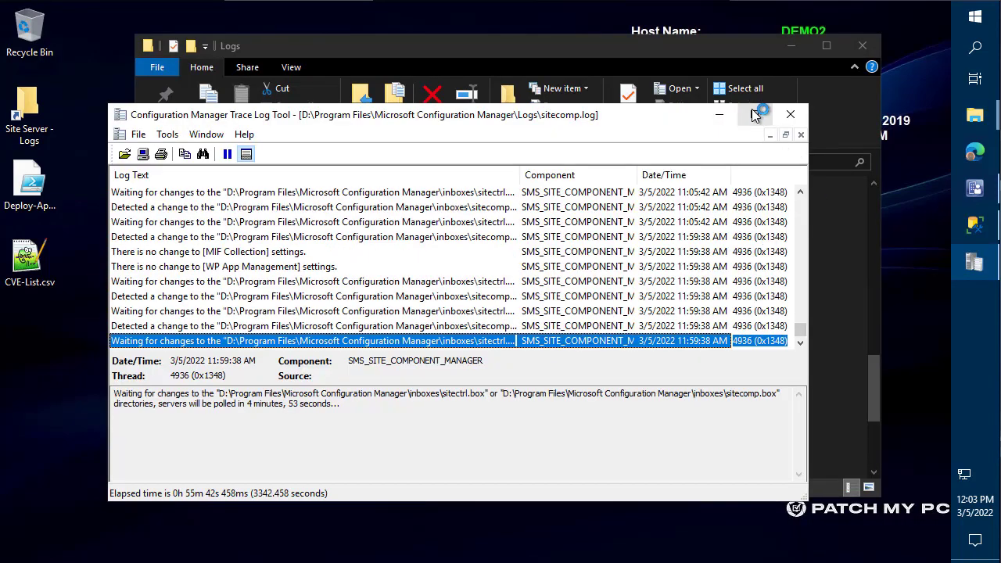
pyautogui.click(755, 115)
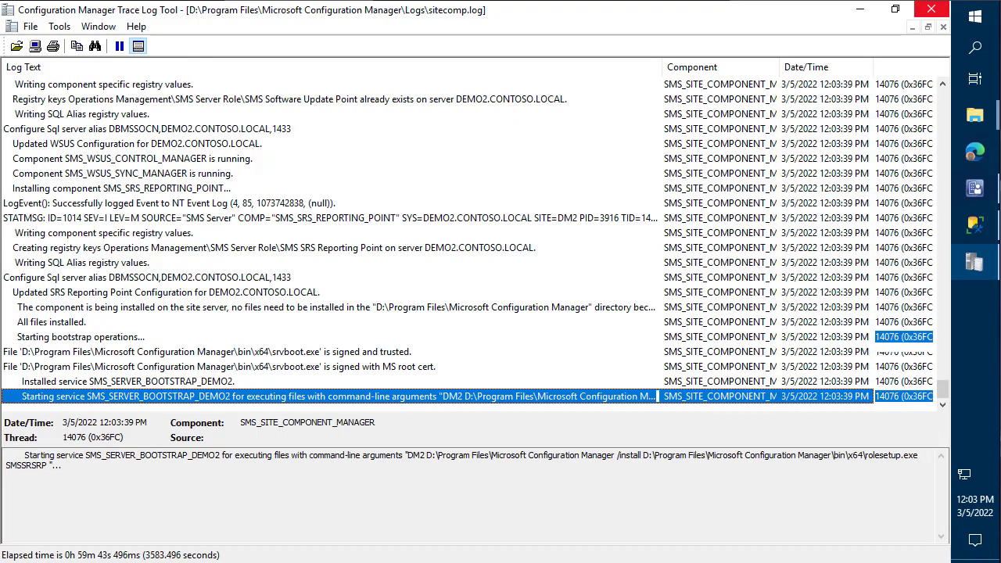
# - Check srsrpMSI.log and srsrpsetup.log, which reports successful installation
pyautogui.click(975, 116)
pyautogui.click(864, 195)
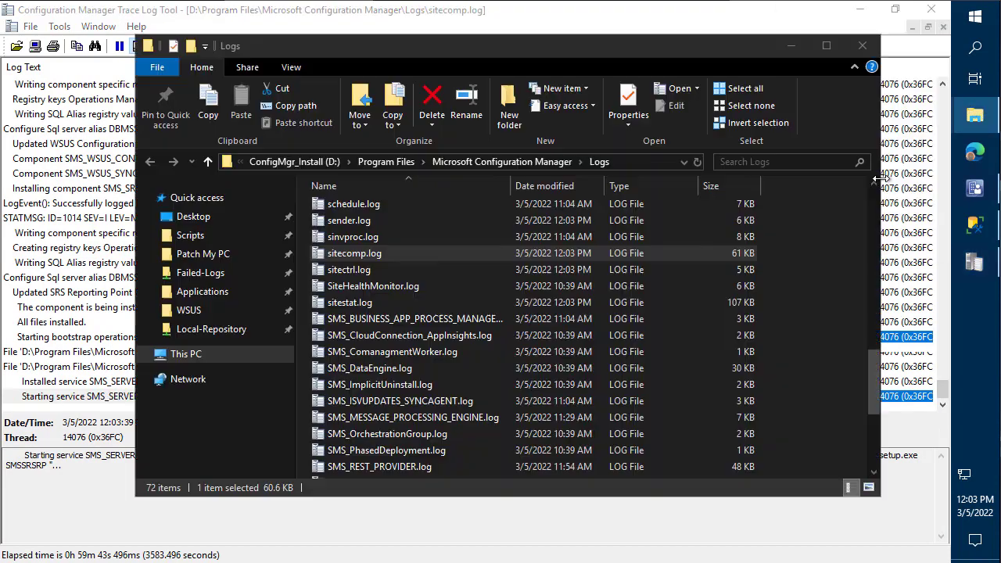
pyautogui.write('srsrp')
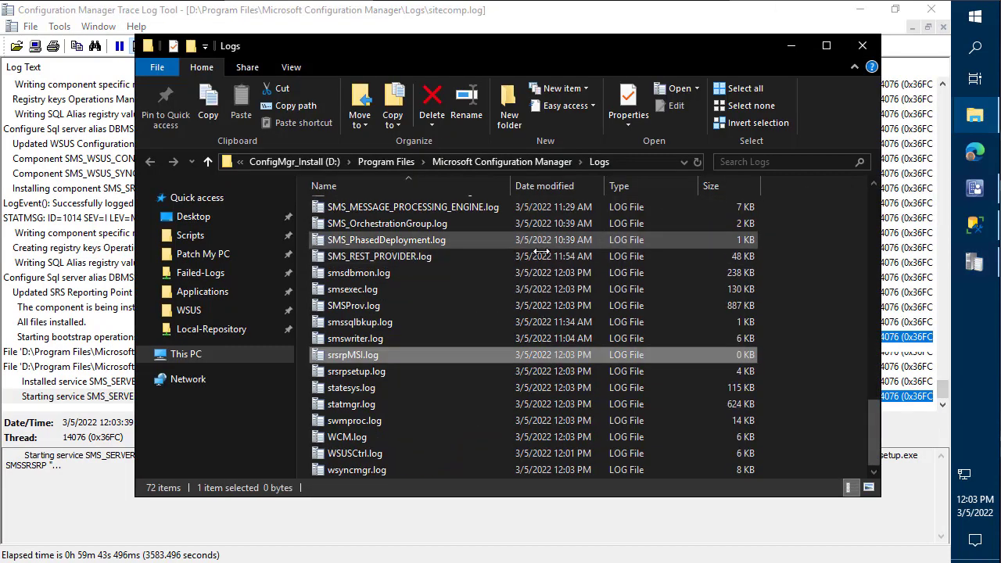
pyautogui.doubleClick(369, 354)
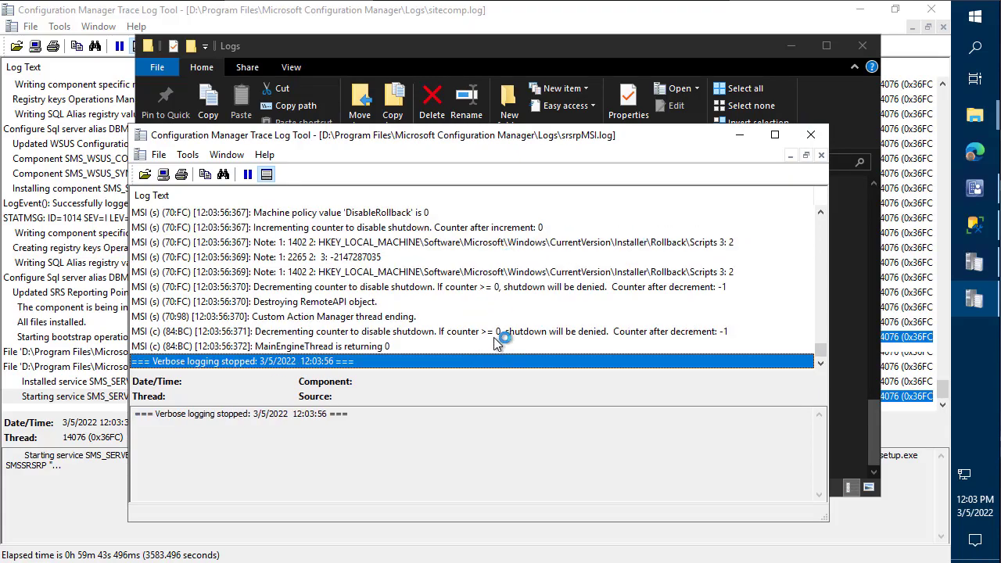
pyautogui.click(810, 141)
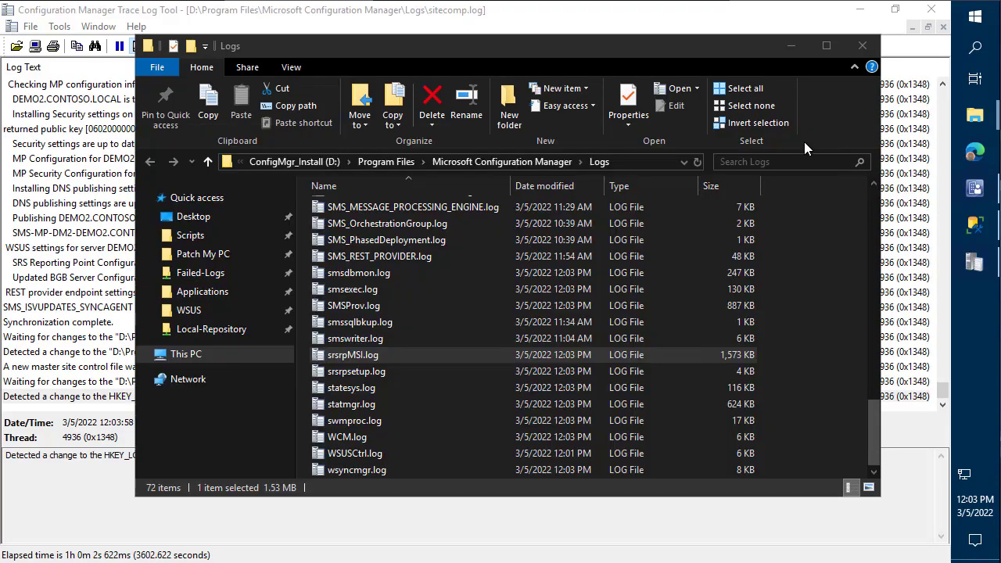
pyautogui.doubleClick(363, 368)
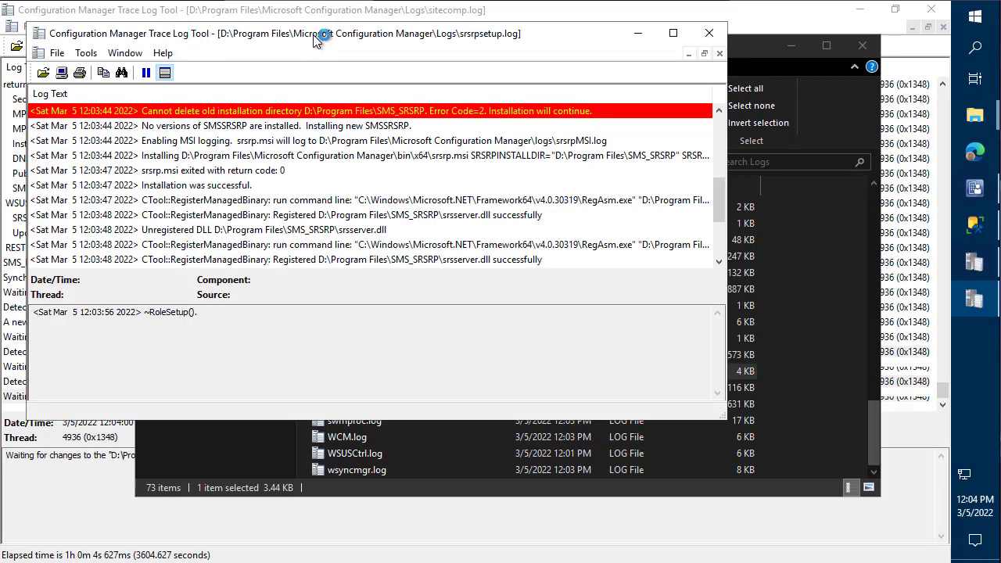
pyautogui.doubleClick(313, 37)
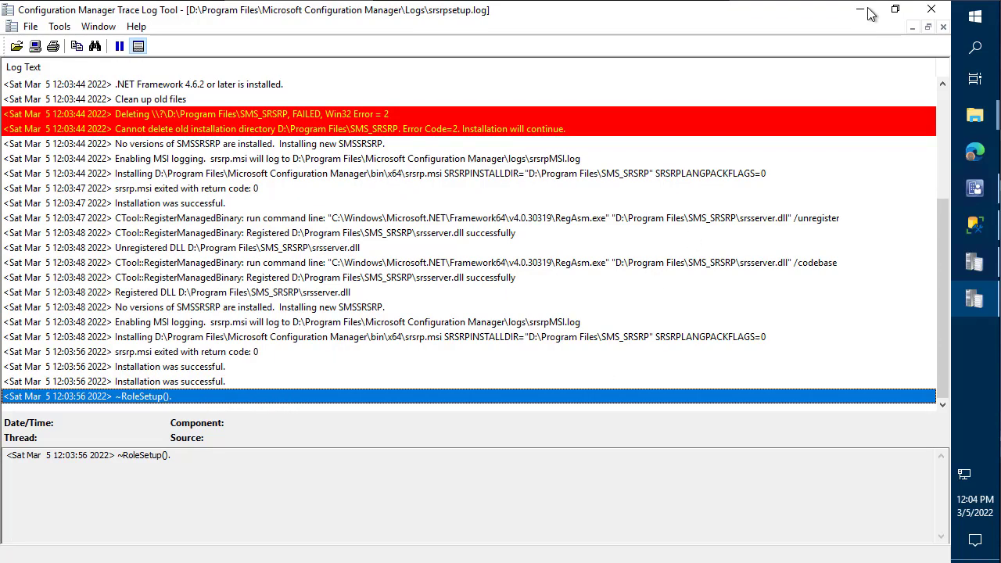
pyautogui.click(936, 18)
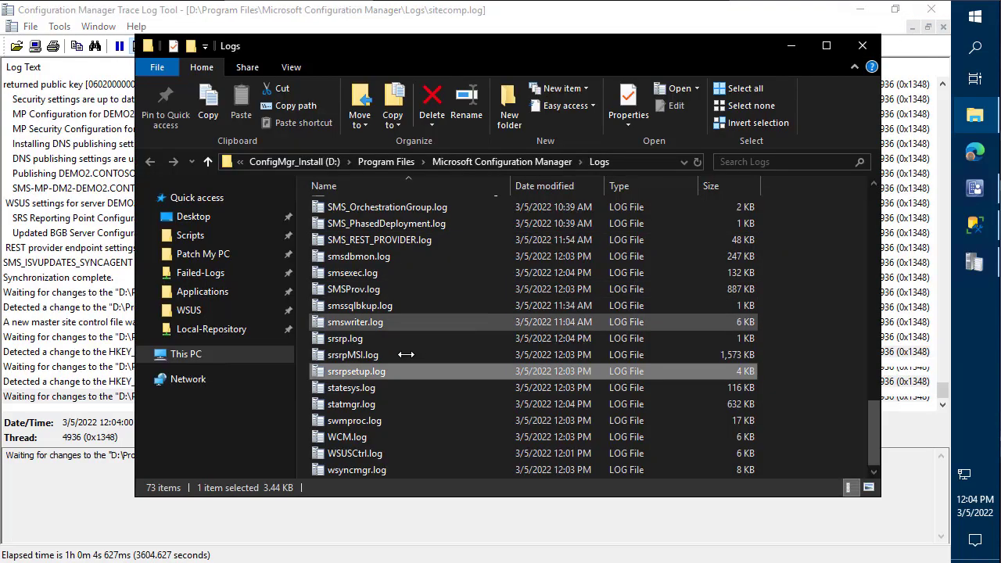
# - Open srsrp.log maximized, showing SMS_SRS_REPORTING_POINT started and the ReportServer URL
pyautogui.click(348, 338)
pyautogui.doubleClick(349, 338)
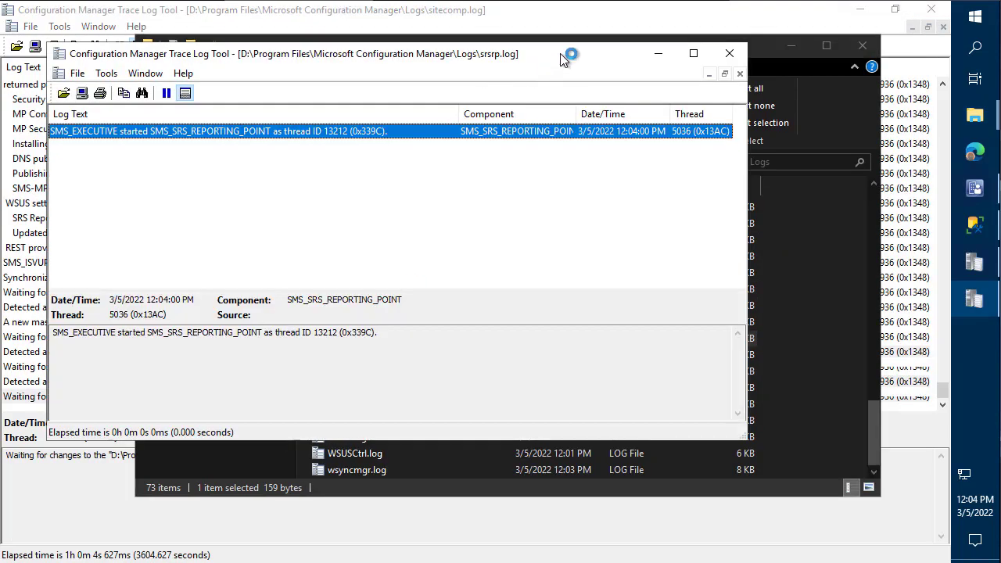
pyautogui.click(865, 43)
pyautogui.click(931, 9)
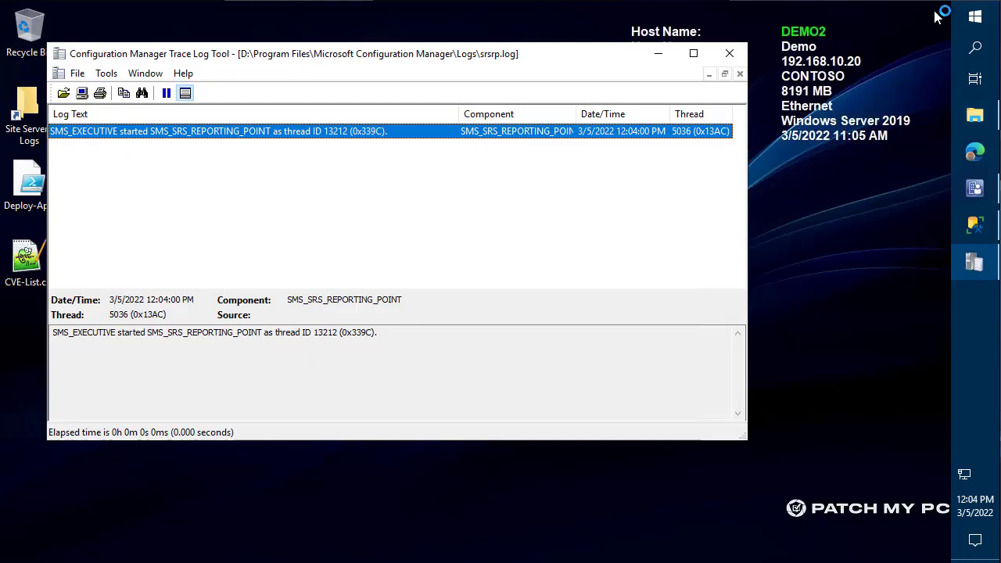
pyautogui.doubleClick(531, 53)
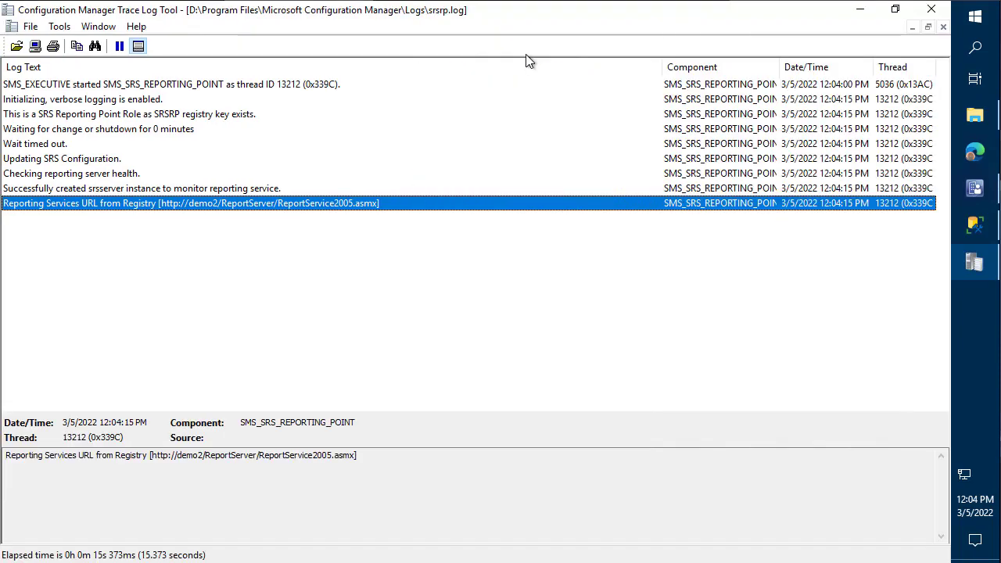
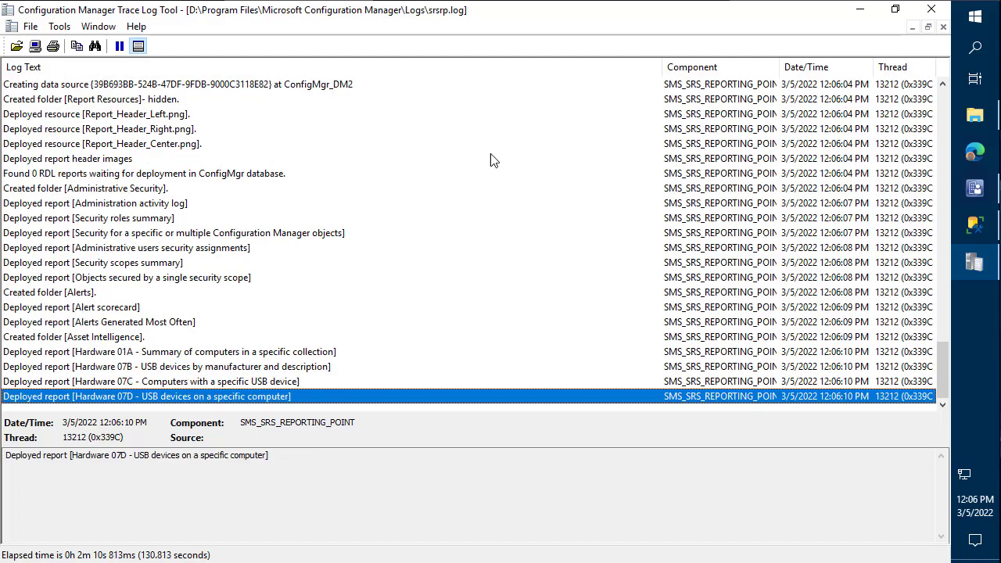
# - In the Monitoring workspace, list the Administrative Security reports under Reporting > Reports
pyautogui.click(975, 188)
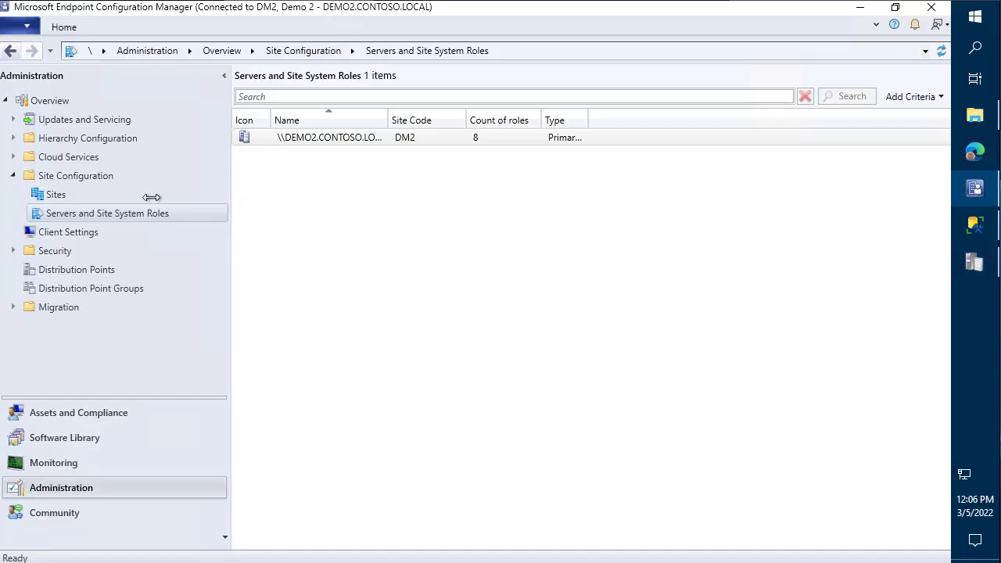
pyautogui.click(79, 436)
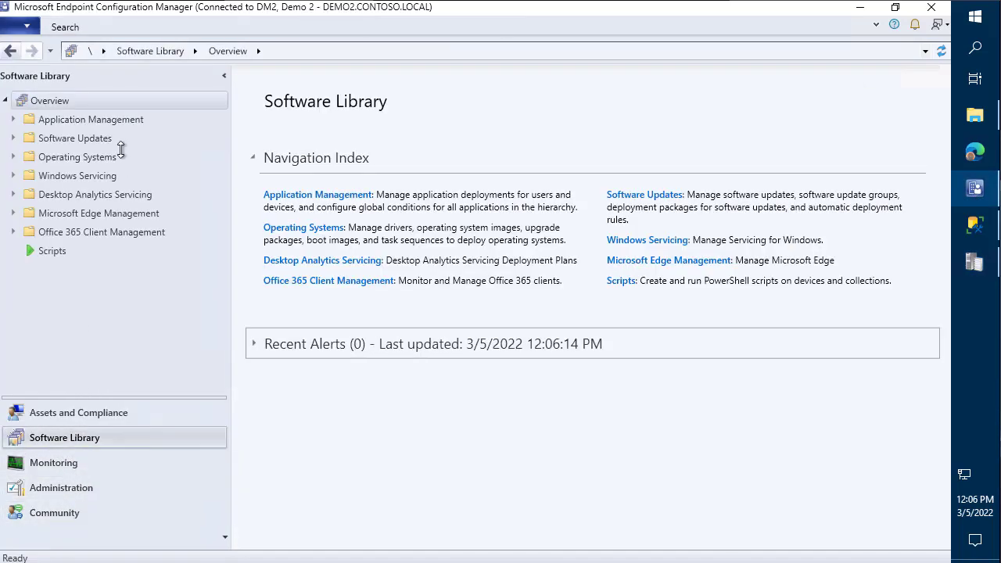
pyautogui.click(72, 463)
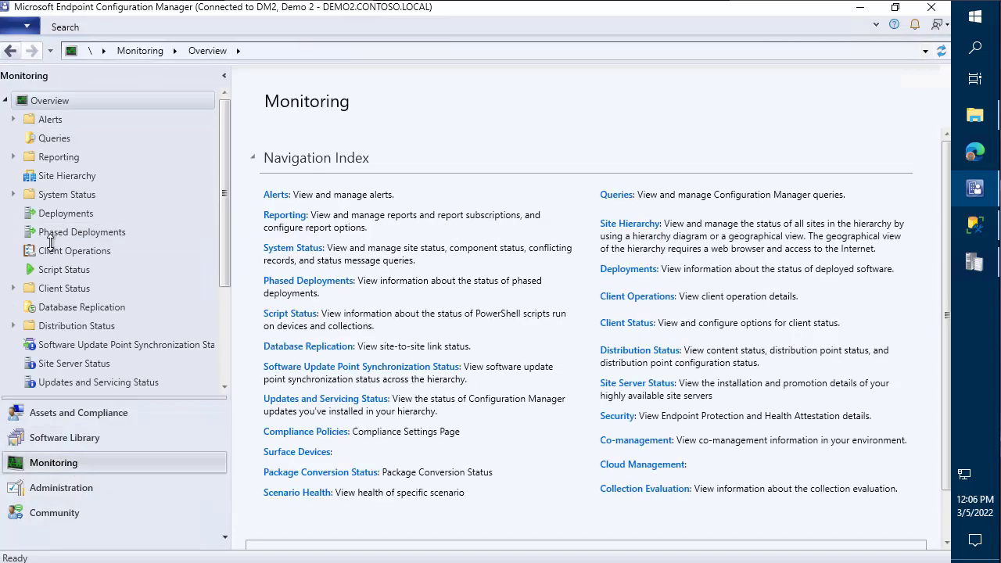
pyautogui.click(49, 157)
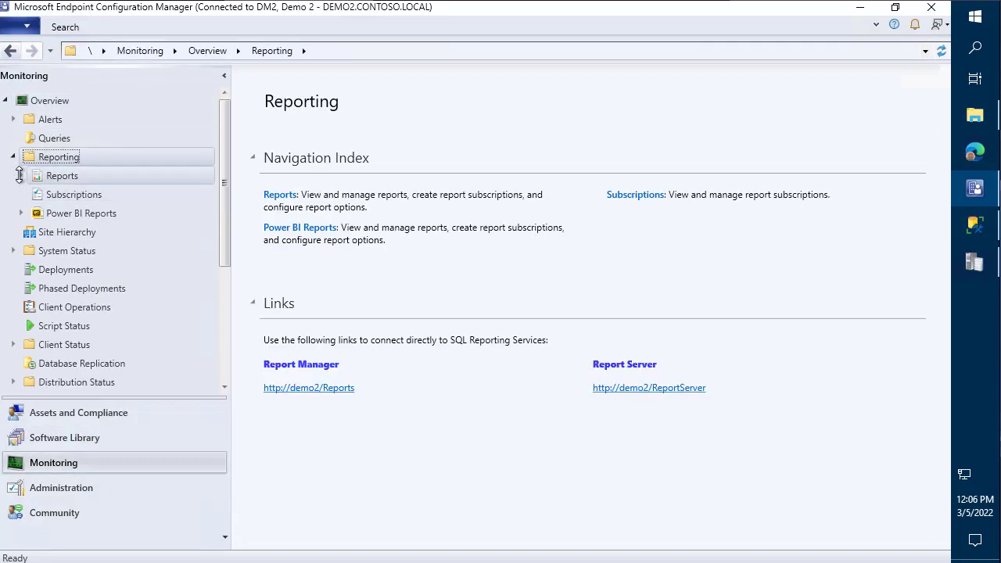
pyautogui.click(20, 175)
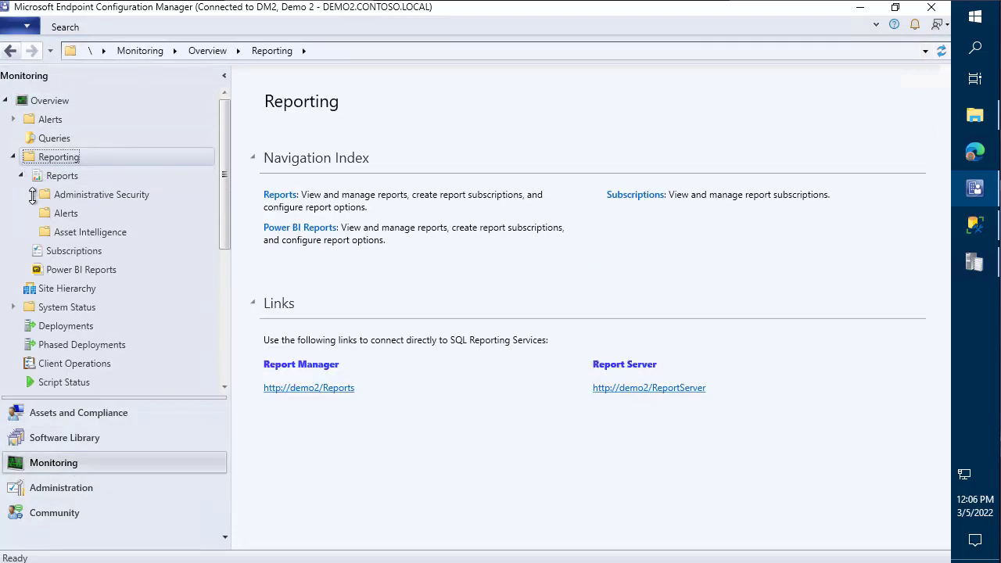
pyautogui.click(62, 228)
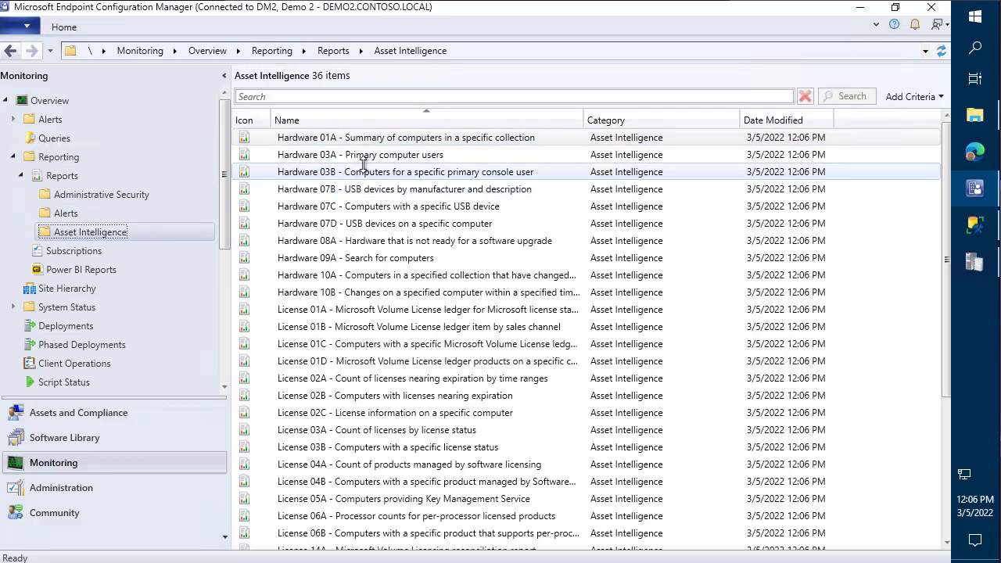
pyautogui.click(117, 194)
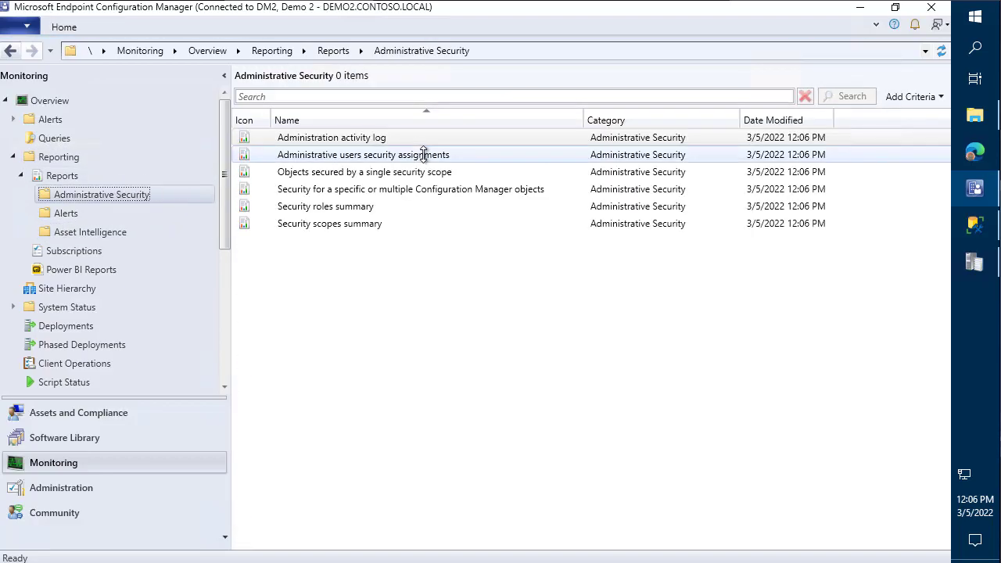
# - Run the Administration activity log report full screen, then close it
pyautogui.rightClick(374, 140)
pyautogui.click(291, 149)
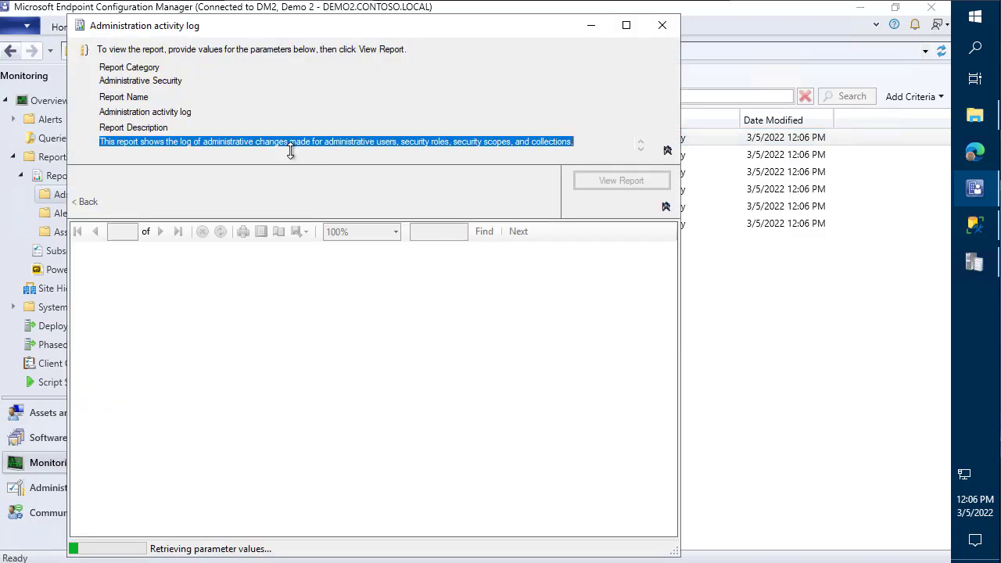
pyautogui.click(626, 26)
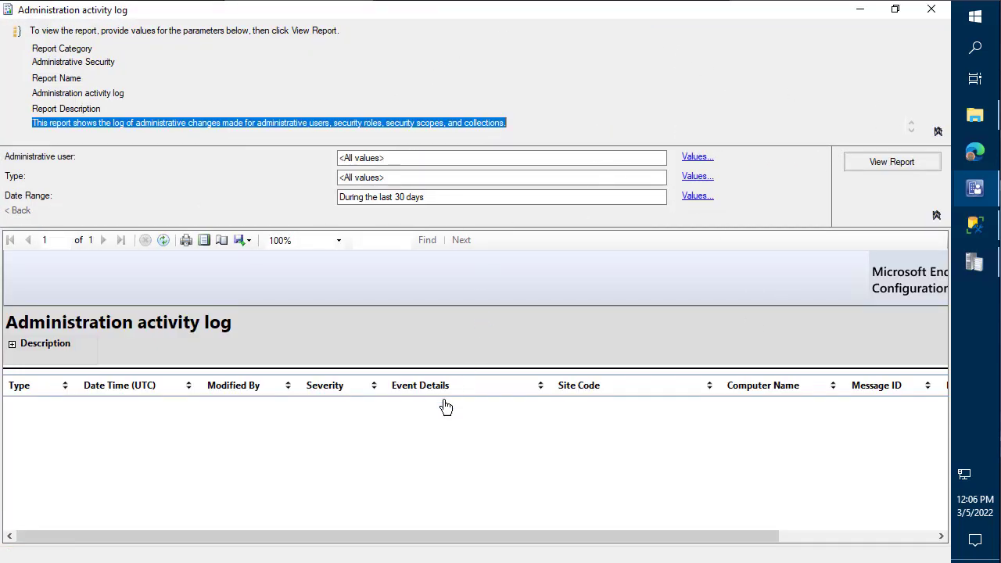
pyautogui.click(938, 10)
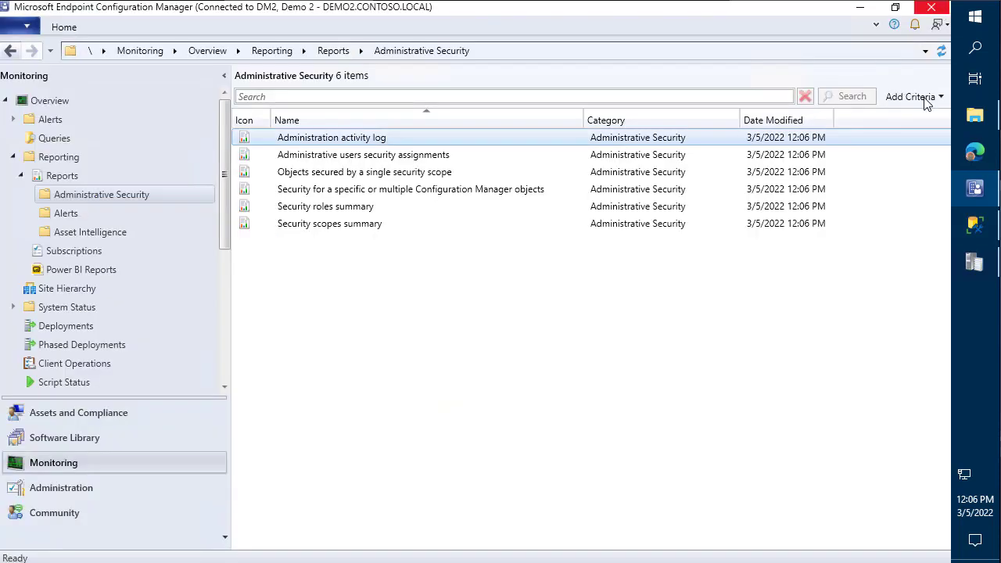
pyautogui.click(974, 262)
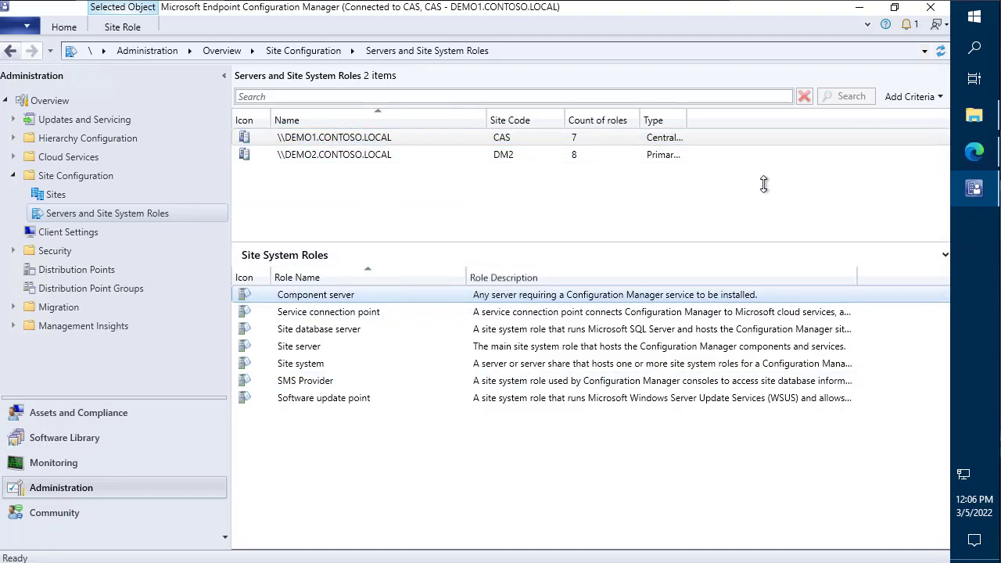
# - Bring up the Remove CAS documentation page and scroll down through it
pyautogui.click(983, 152)
pyautogui.scroll(-1, 730, 169)
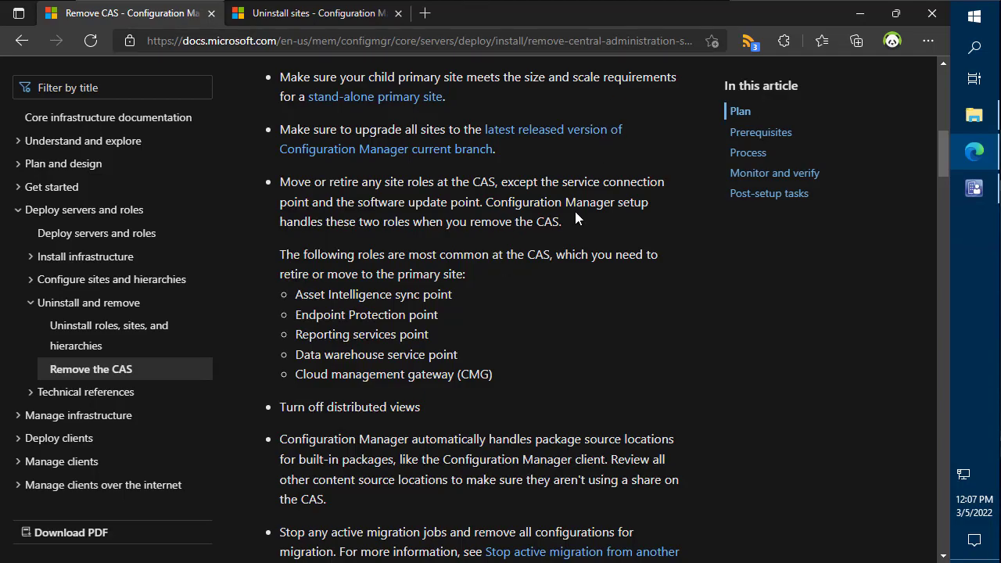
# - Scroll the Remove CAS article a little further, then minimize the browser
pyautogui.scroll(-1, 576, 212)
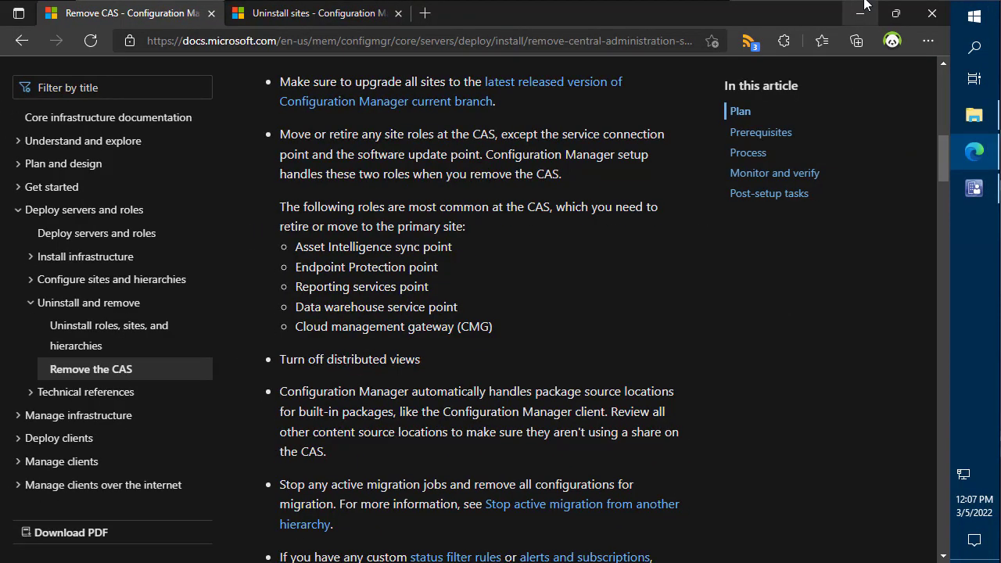
pyautogui.click(863, 10)
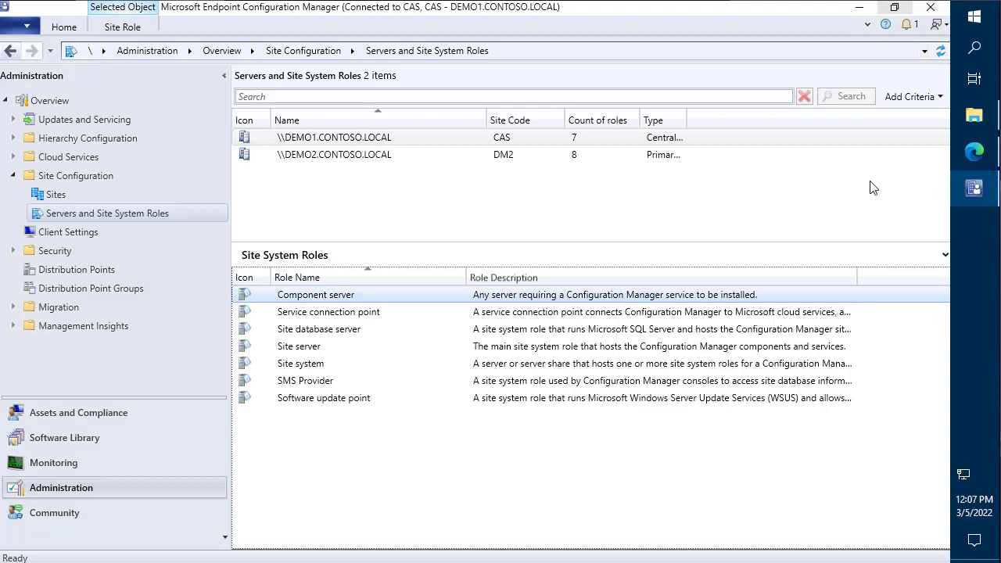
# - Show the Site Hierarchy diagram and annotate the CAS and DM2 sites with boxes and arrows
pyautogui.click(52, 462)
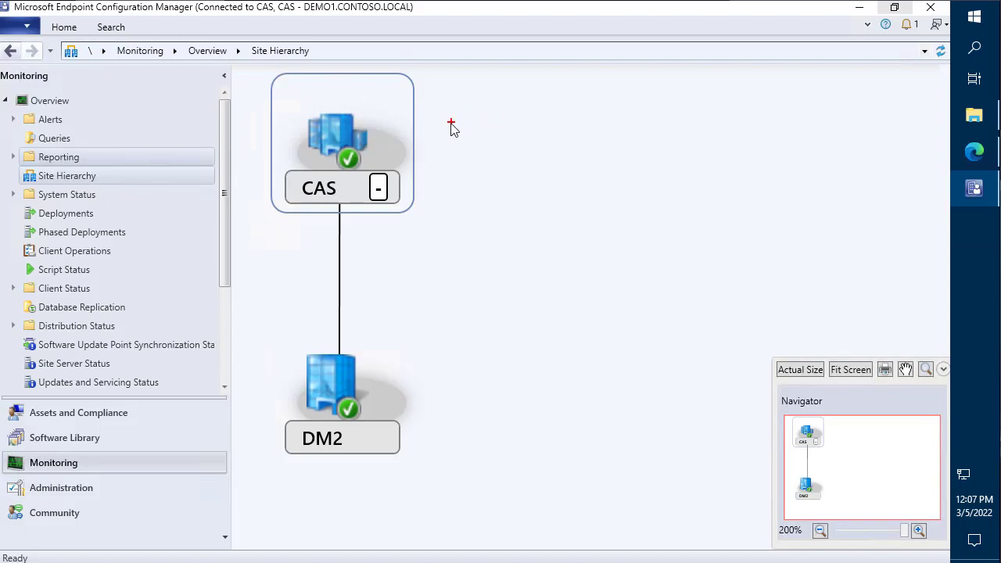
pyautogui.moveTo(447, 118)
pyautogui.mouseDown()
pyautogui.moveTo(520, 146)
pyautogui.moveTo(524, 169)
pyautogui.mouseUp()
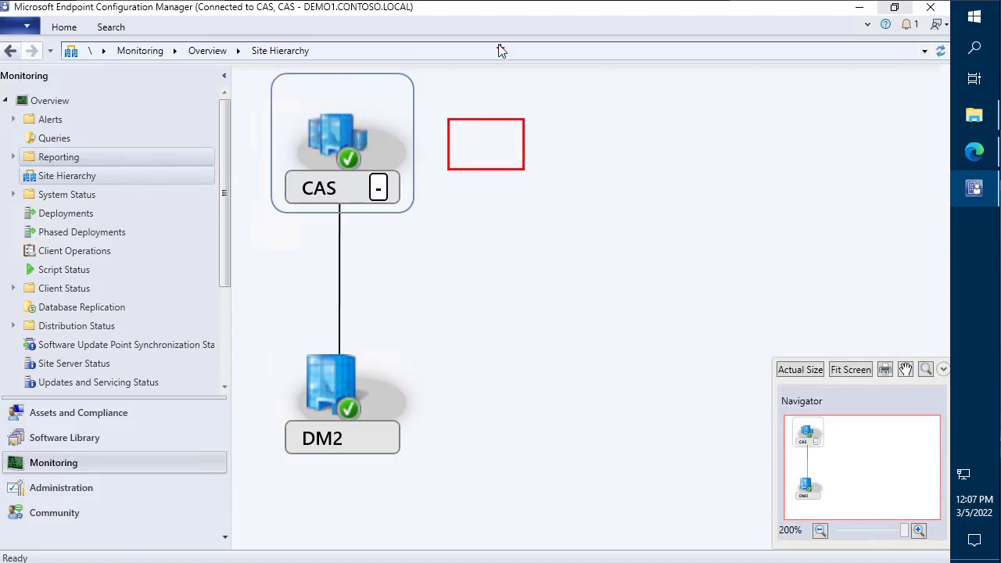
pyautogui.moveTo(482, 41); pyautogui.dragTo(491, 108)
pyautogui.moveTo(450, 357); pyautogui.dragTo(579, 435)
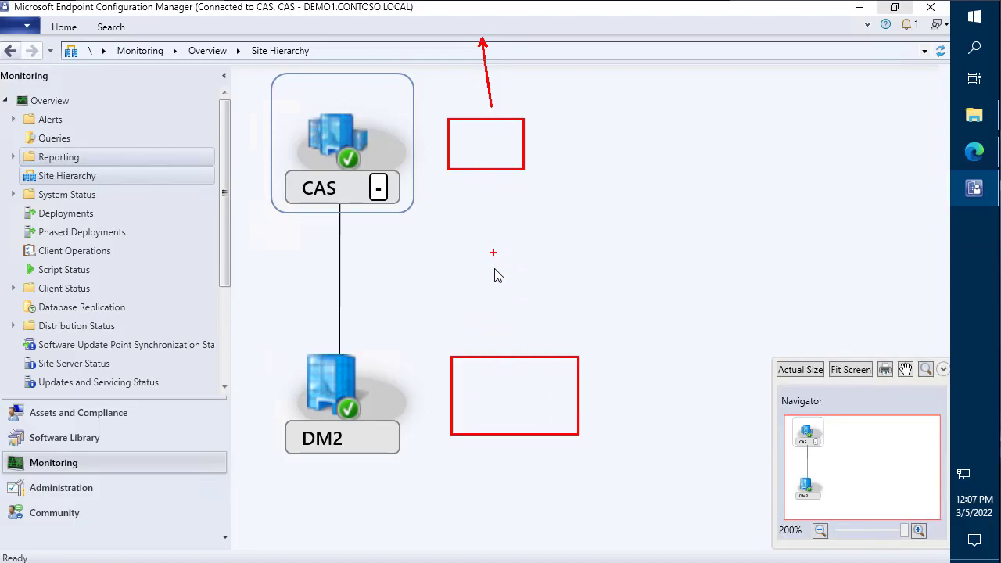
pyautogui.moveTo(503, 338)
pyautogui.mouseDown()
pyautogui.moveTo(478, 187)
pyautogui.moveTo(488, 185)
pyautogui.mouseUp()
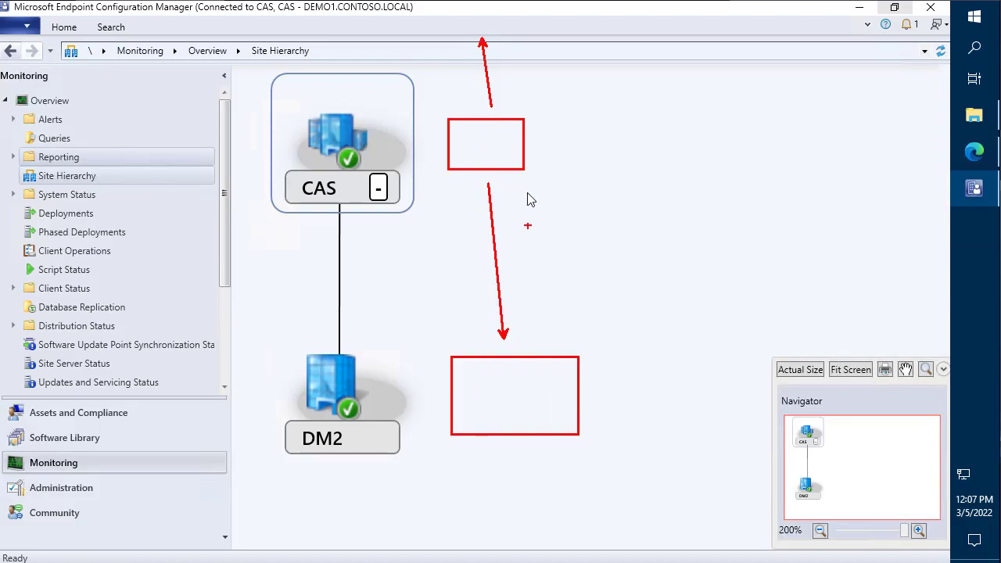
# - Label the sites 'CAS' and 'DM2', highlight DM2 in green, then clear the annotations
pyautogui.moveTo(503, 130)
pyautogui.mouseDown()
pyautogui.moveTo(490, 130)
pyautogui.moveTo(540, 117)
pyautogui.mouseUp()
pyautogui.write('CAS')
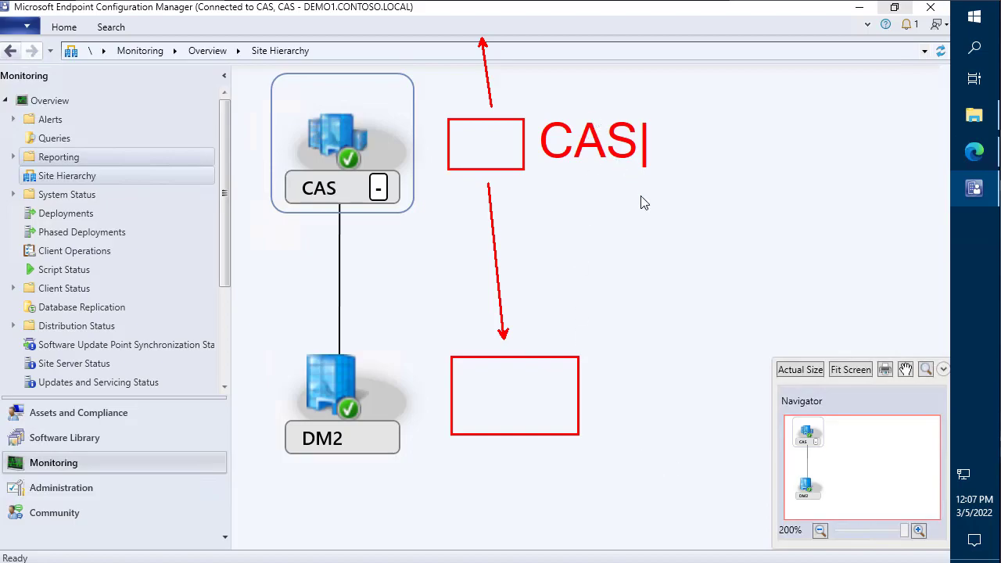
pyautogui.press('Escape')
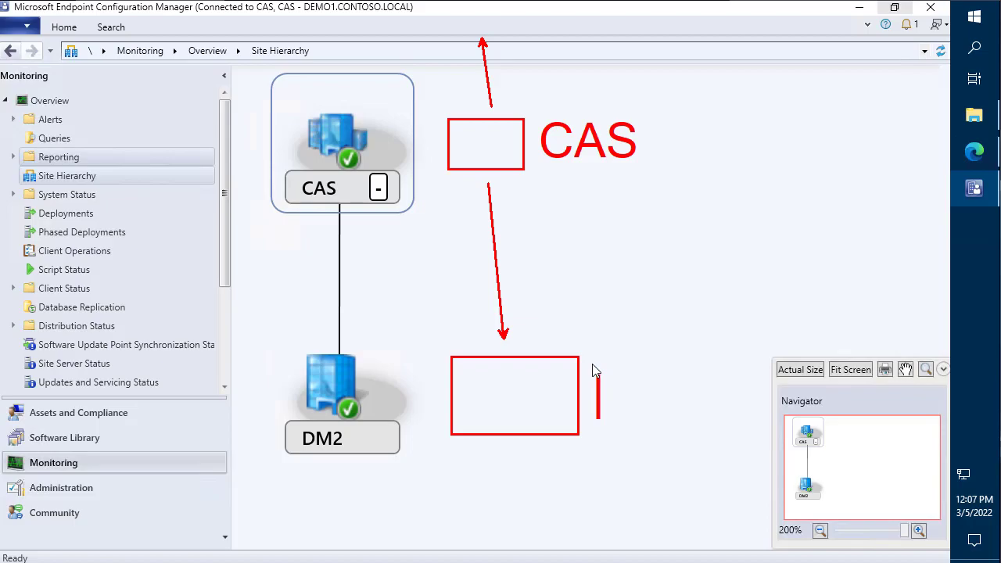
pyautogui.write('DM')
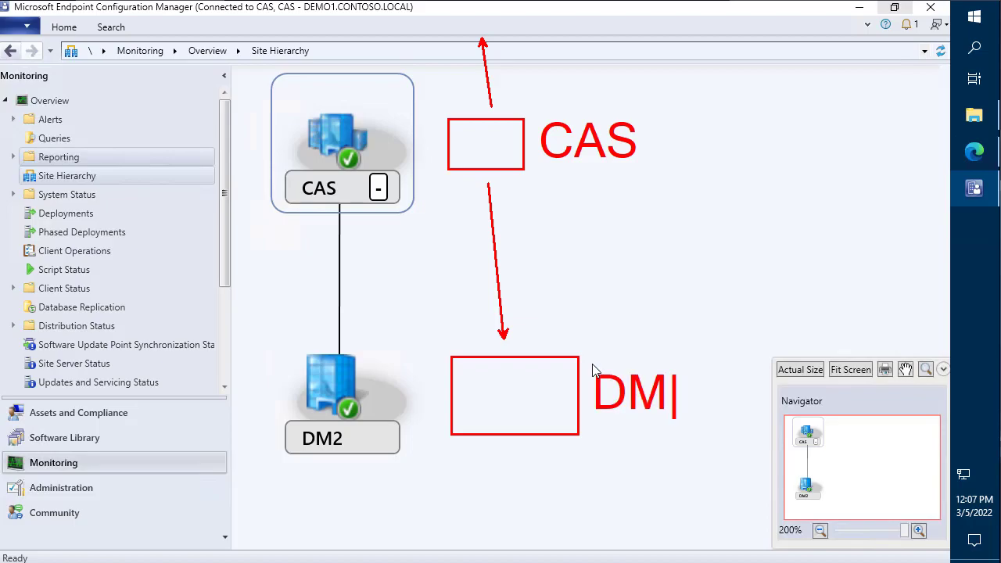
pyautogui.write('@')
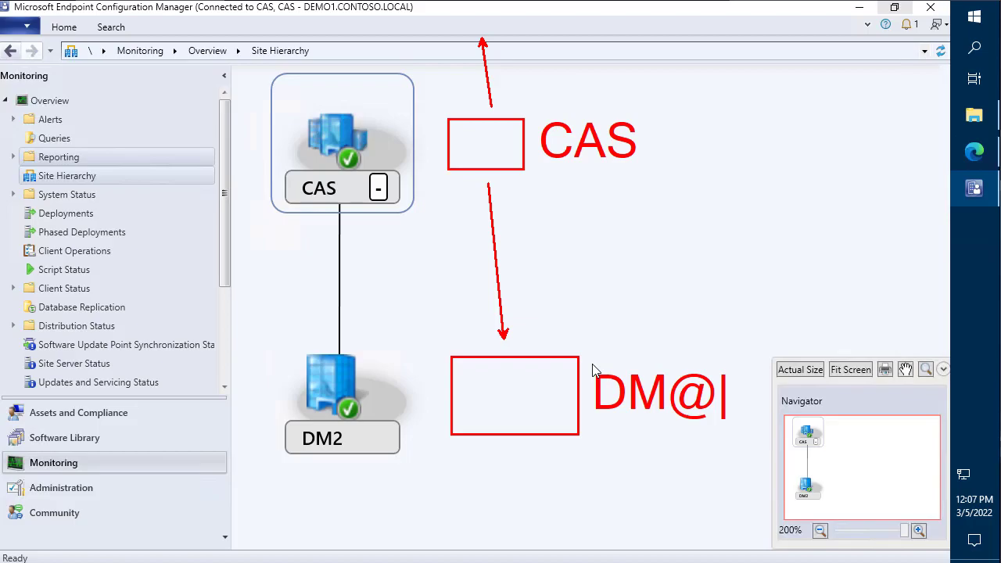
pyautogui.press('BackSpace')
pyautogui.write('2')
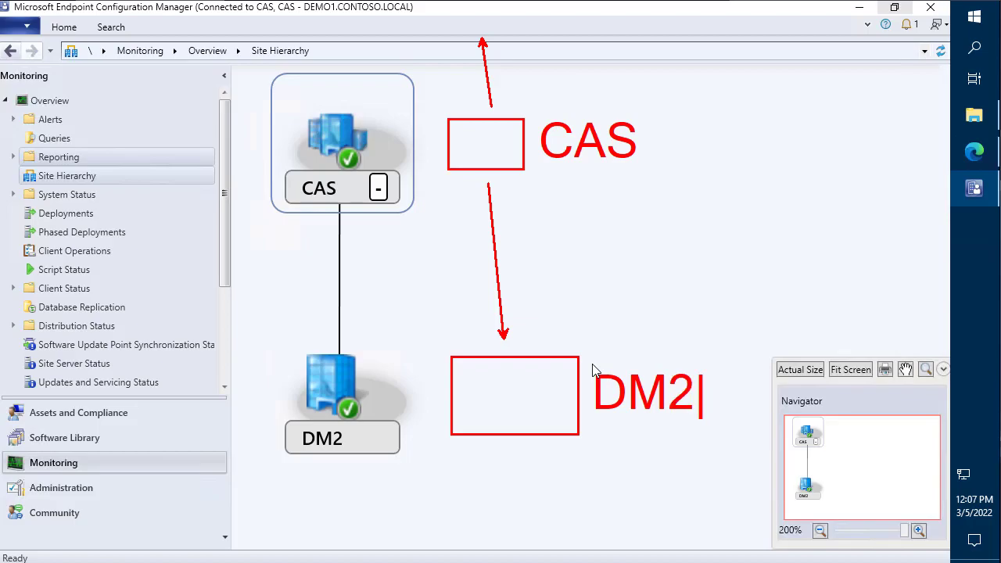
pyautogui.press('Escape')
pyautogui.moveTo(681, 428)
pyautogui.mouseDown()
pyautogui.moveTo(738, 443)
pyautogui.moveTo(711, 430)
pyautogui.mouseUp()
pyautogui.moveTo(670, 350)
pyautogui.mouseDown()
pyautogui.moveTo(590, 50)
pyautogui.moveTo(501, 49)
pyautogui.moveTo(501, 59)
pyautogui.mouseUp()
pyautogui.press('Escape')
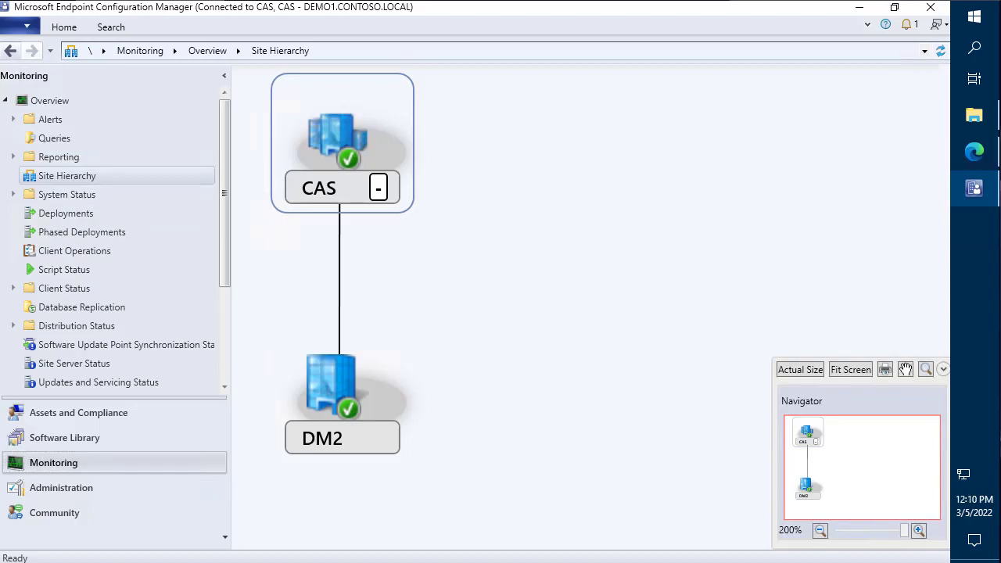
# - Go to the Prerequisites section of the Remove CAS article via its anchor link
pyautogui.click(978, 155)
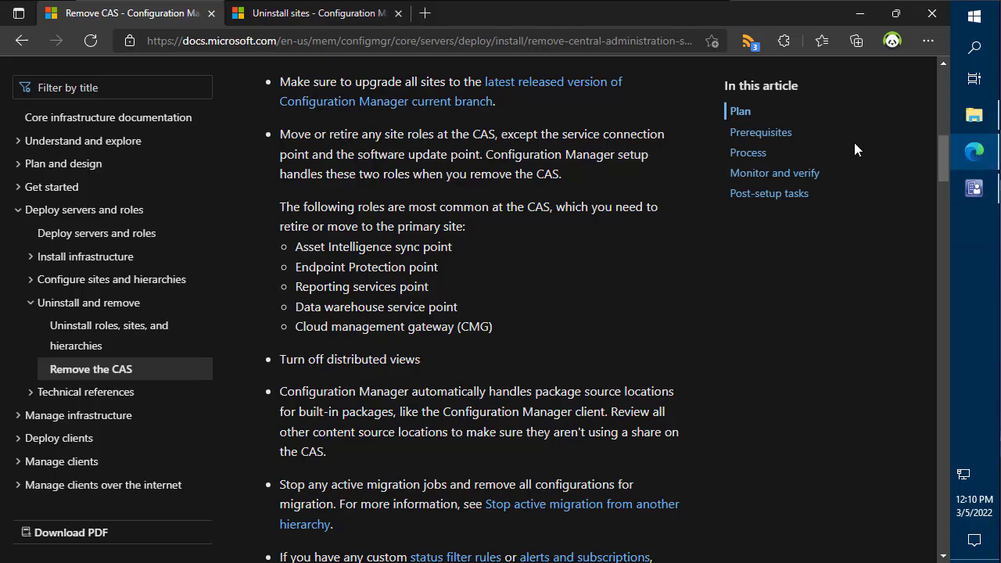
pyautogui.click(515, 43)
pyautogui.write('https://docs.microsoft.com/en-us/mem/configmgr/core/servers/deploy/install/remove-central-administration-site#prerequisites')
pyautogui.press('Return')
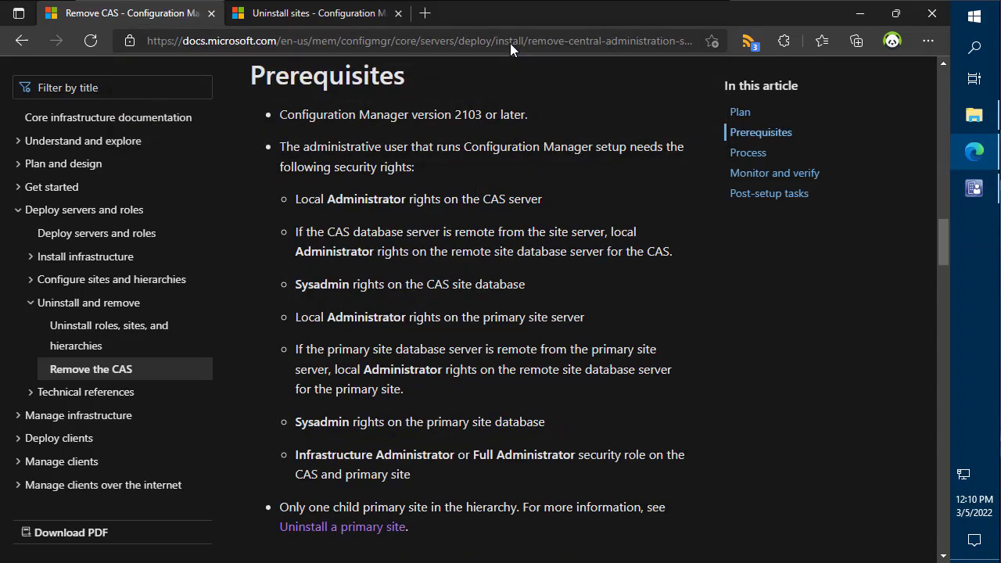
pyautogui.scroll(3, 414, 221)
pyautogui.scroll(-2, 422, 234)
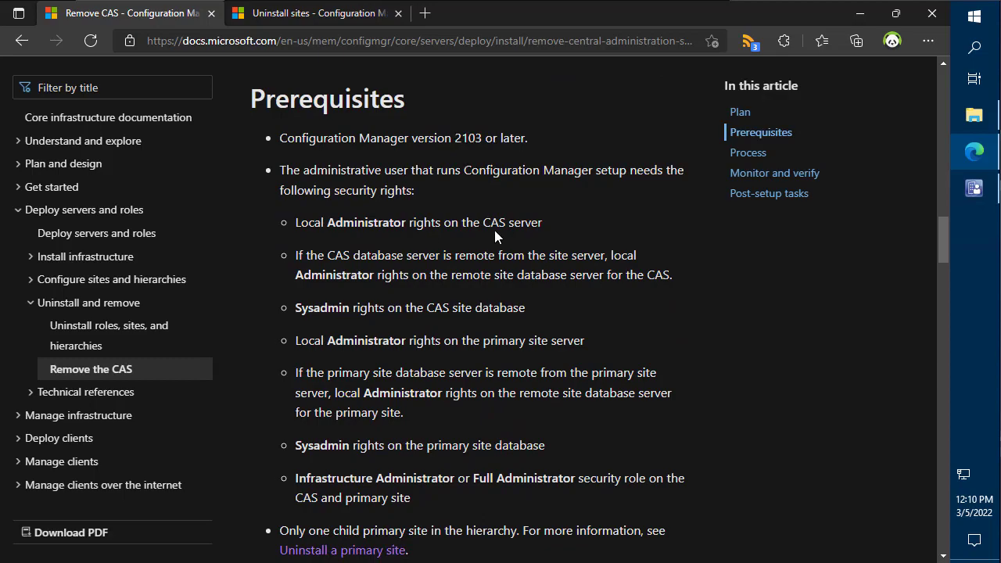
# - Highlight version 2103 and the required CAS security rights, then scroll to Process
pyautogui.moveTo(477, 126); pyautogui.dragTo(491, 87)
pyautogui.moveTo(261, 159); pyautogui.dragTo(239, 107)
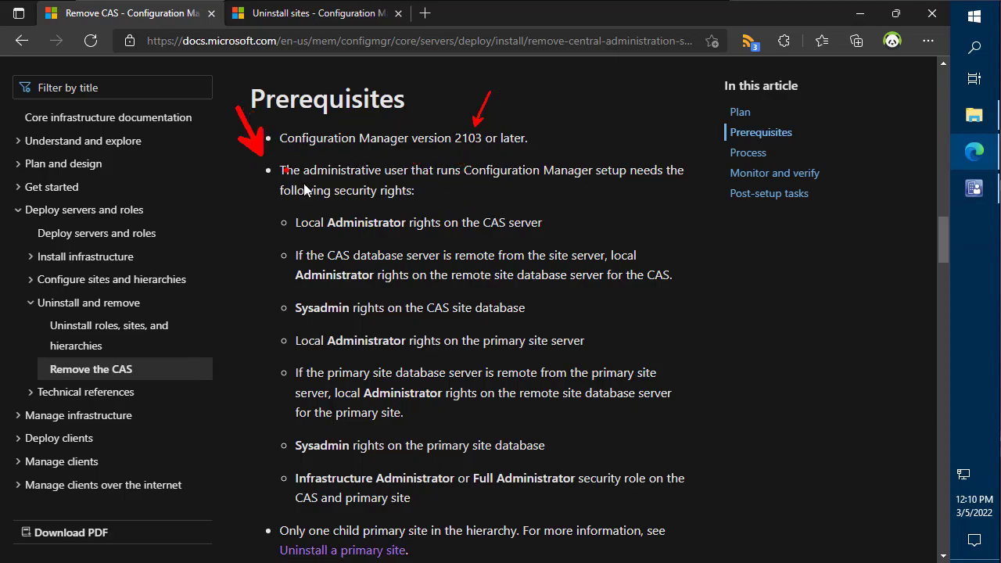
pyautogui.moveTo(562, 220); pyautogui.dragTo(640, 186)
pyautogui.moveTo(260, 239)
pyautogui.mouseDown()
pyautogui.moveTo(536, 324)
pyautogui.moveTo(617, 388)
pyautogui.moveTo(713, 513)
pyautogui.mouseUp()
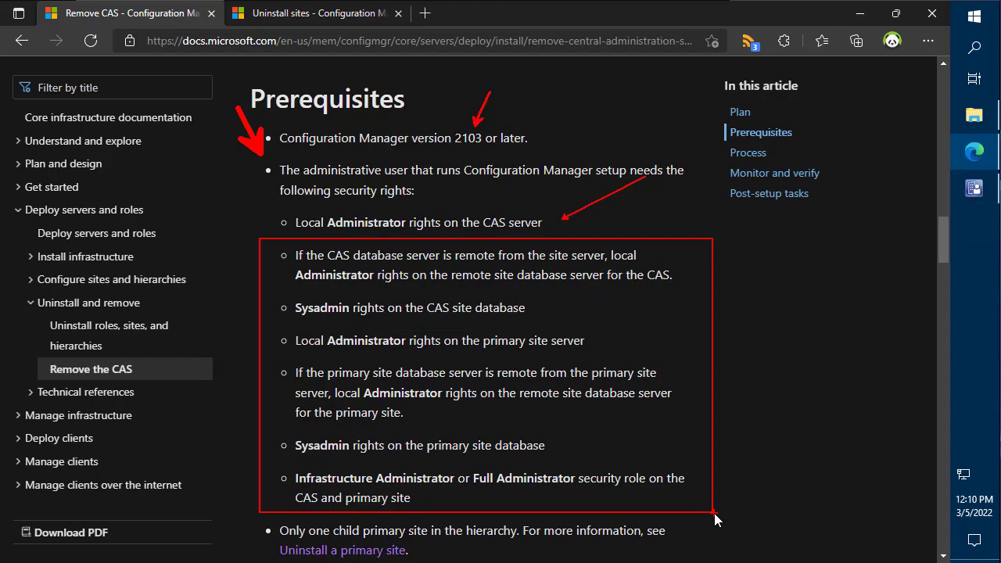
pyautogui.press('Escape')
pyautogui.scroll(-1, 371, 148)
pyautogui.scroll(-3, 367, 171)
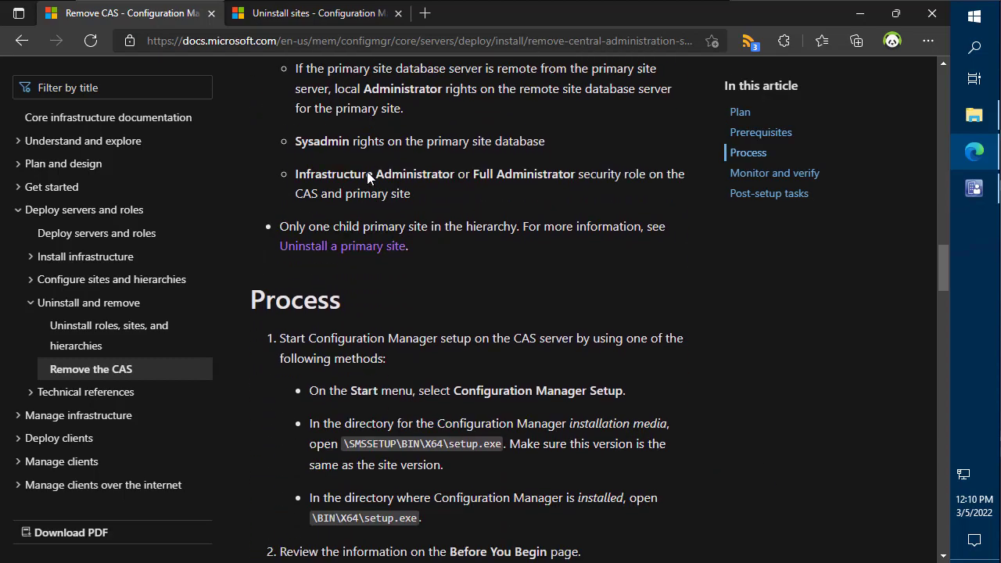
# - Open Programs and Features with appwiz.cpl
pyautogui.click(978, 23)
pyautogui.write('appwiz.cpl')
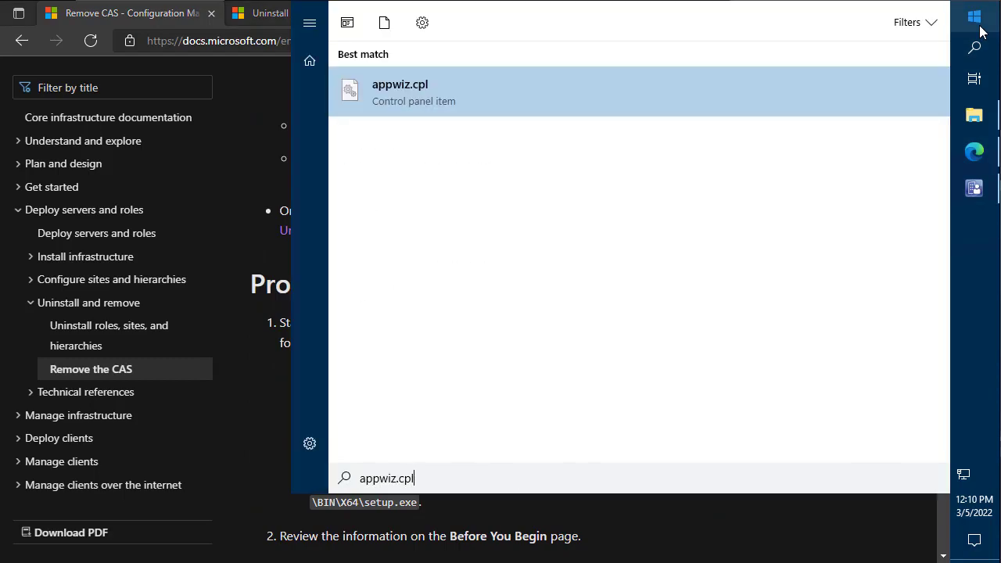
pyautogui.press('Return')
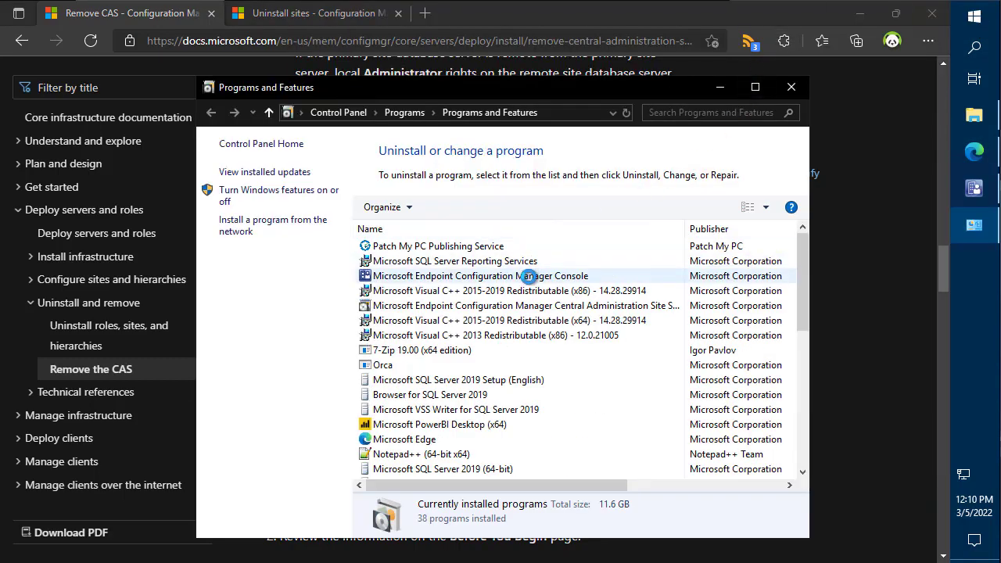
# - Launch setup for the Central Administration Site, approve UAC, and move past the introduction
pyautogui.doubleClick(513, 309)
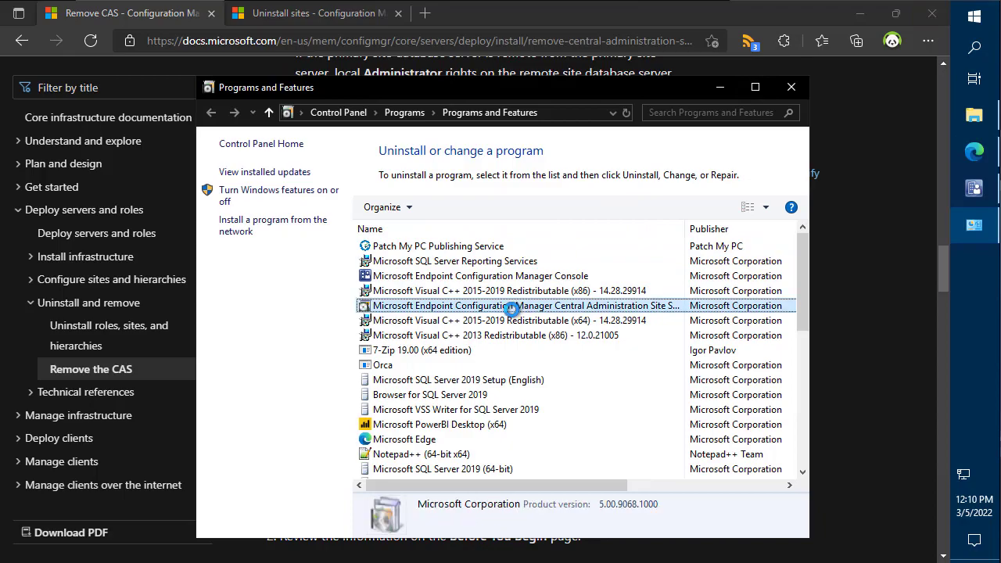
pyautogui.click(445, 373)
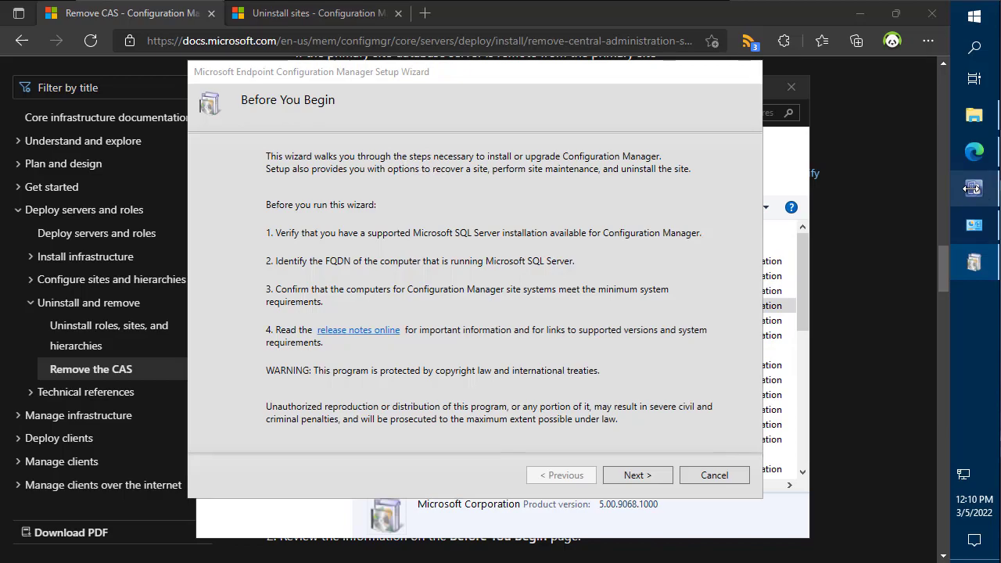
pyautogui.rightClick(971, 188)
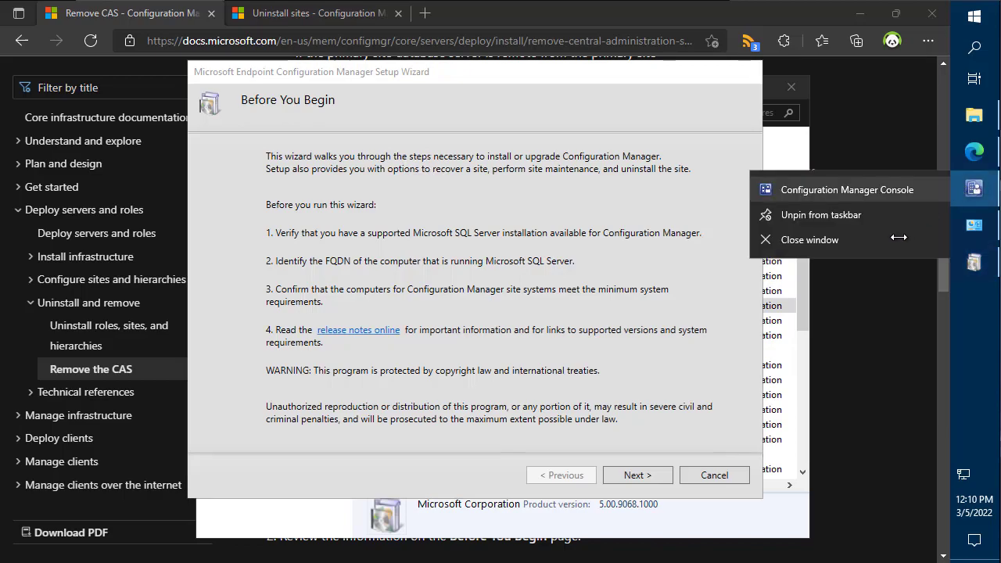
pyautogui.click(849, 248)
pyautogui.moveTo(670, 72); pyautogui.dragTo(801, 51)
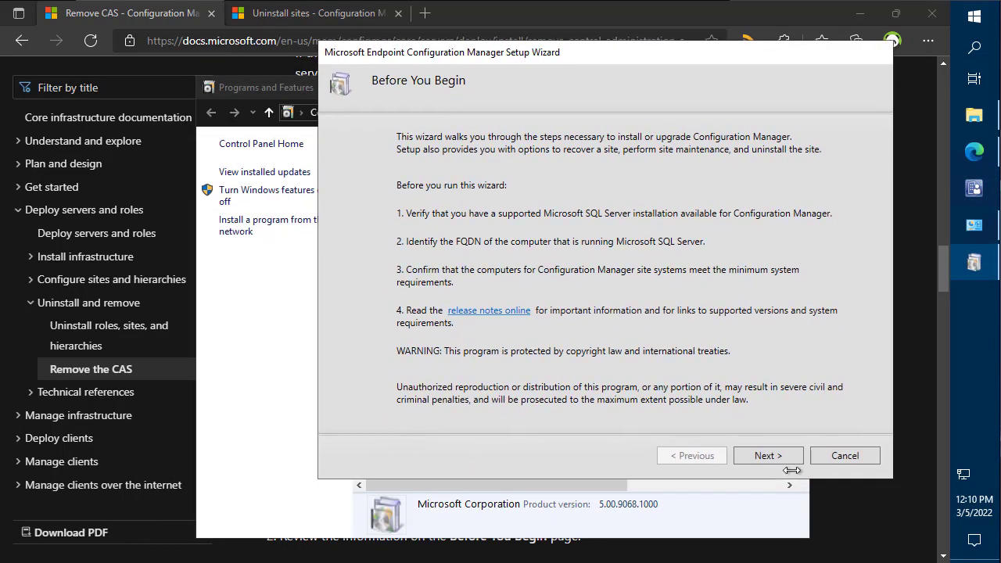
pyautogui.click(779, 458)
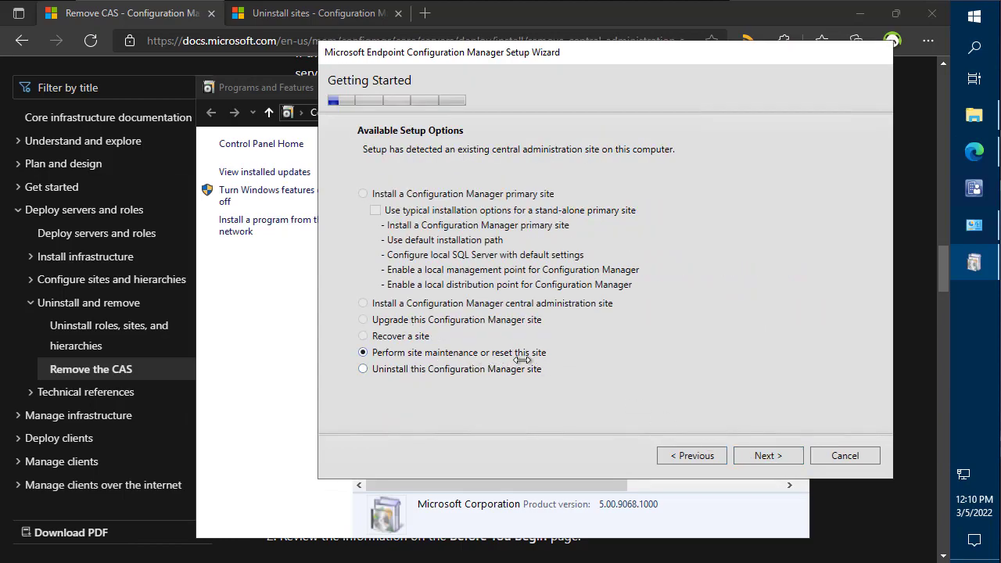
# - Choose Delete Central Administration Site under Site Maintenance and continue
pyautogui.click(763, 454)
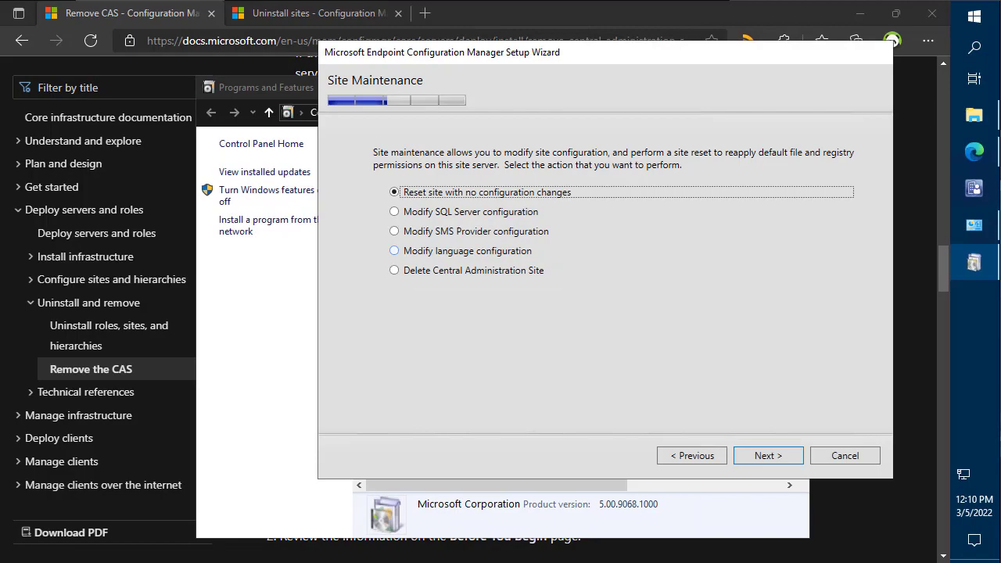
pyautogui.click(394, 270)
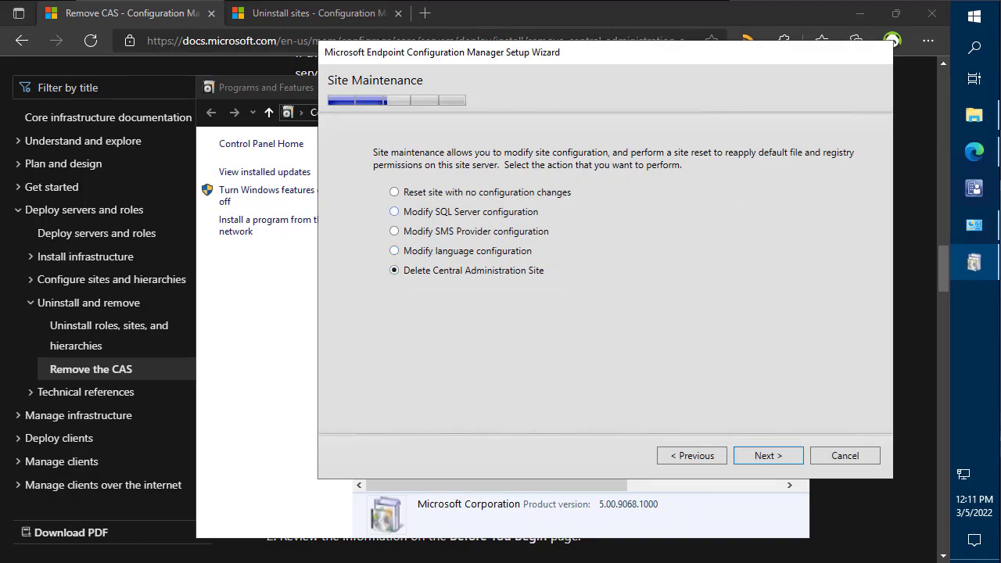
pyautogui.press('Return')
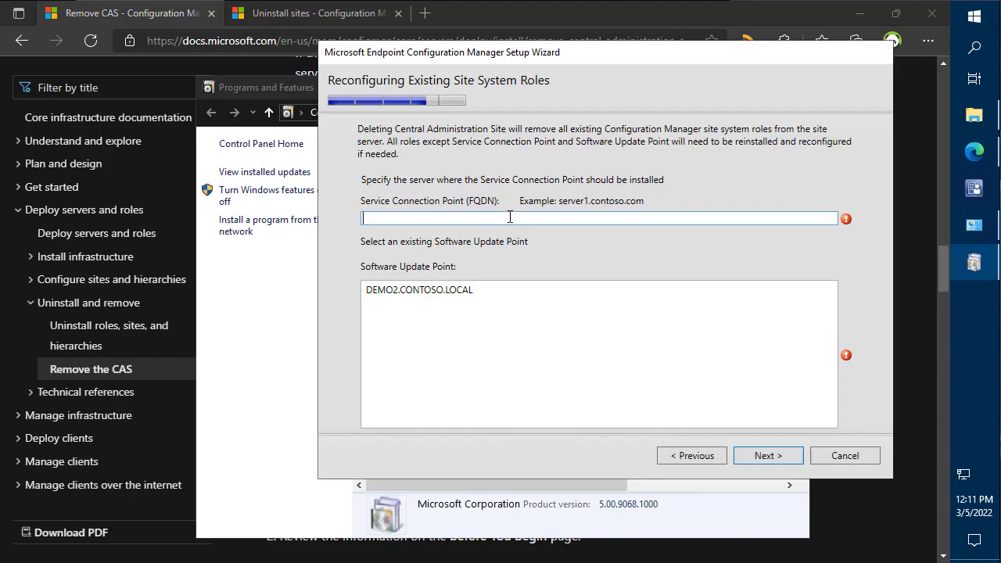
# - Assign DEMO2.CONTOSO.LOCAL as software update point and Service Connection Point server
pyautogui.click(447, 290)
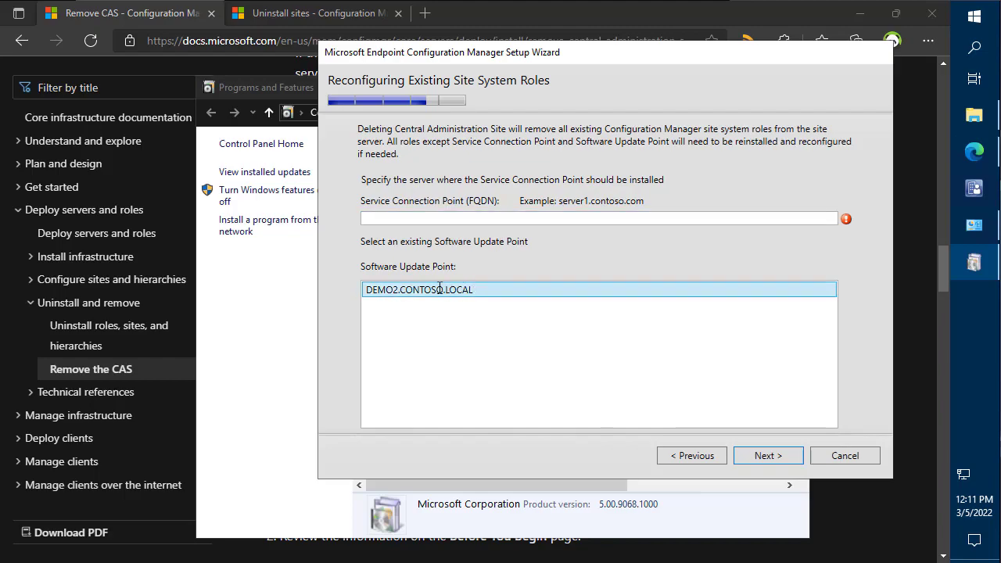
pyautogui.click(415, 218)
pyautogui.write('DEM')
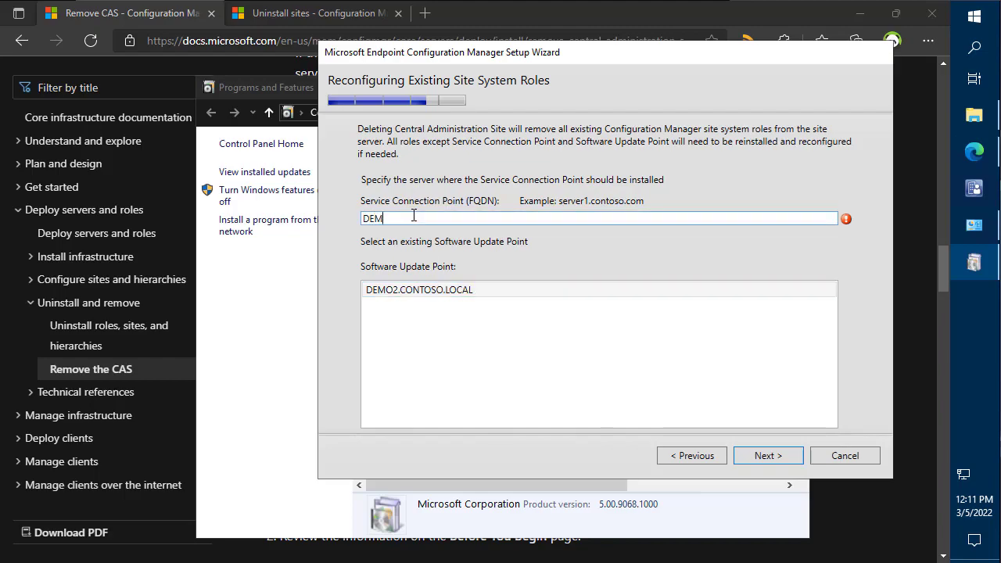
pyautogui.write('O2.CONTOSO.LOCAL')
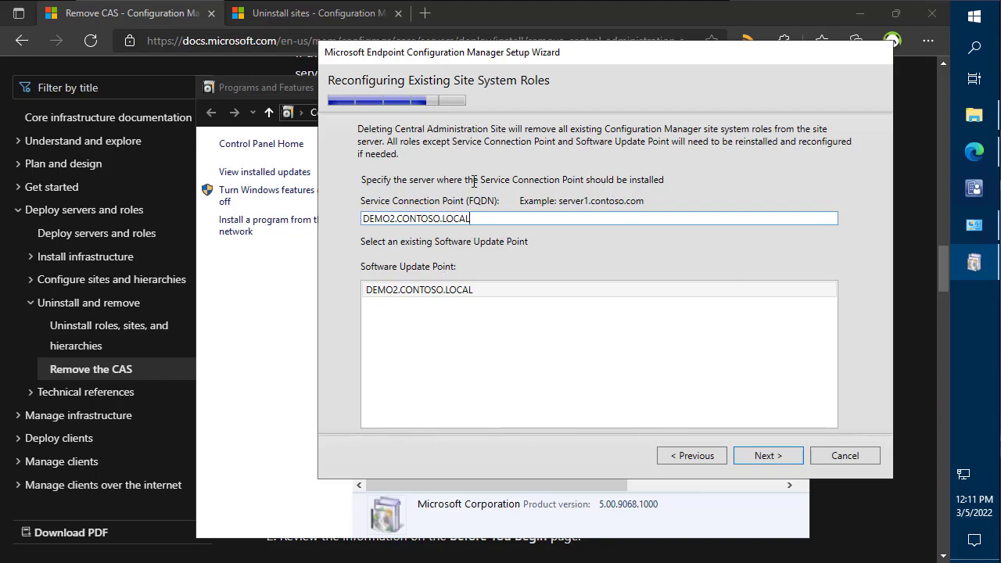
pyautogui.doubleClick(491, 216)
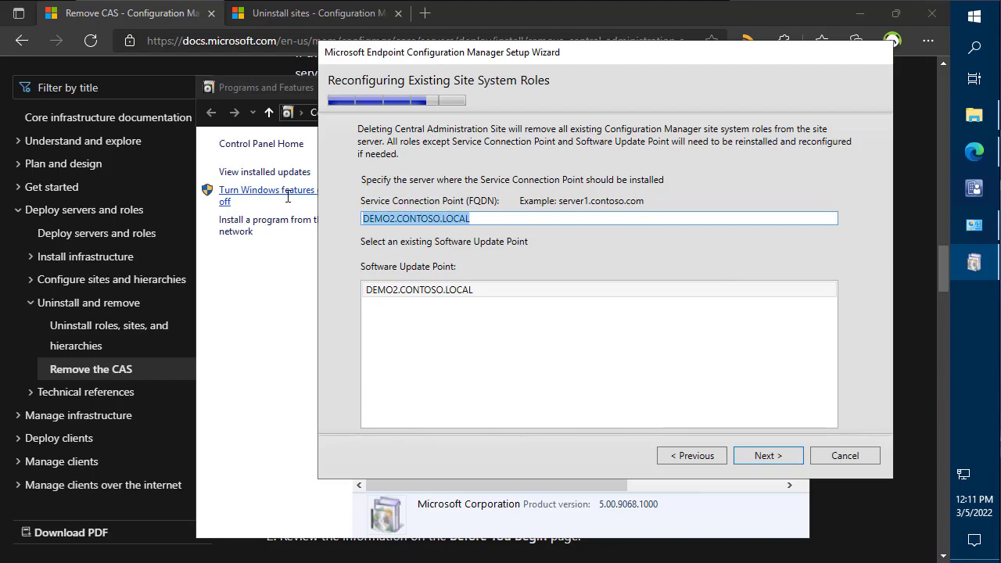
pyautogui.click(774, 457)
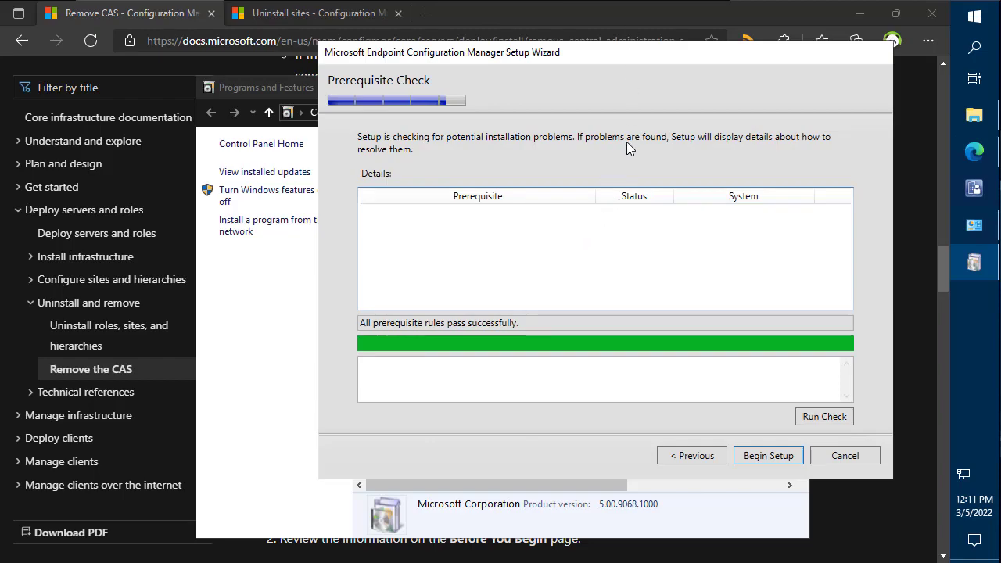
# - Close Programs and Features, the docs browser and Logs folder, then begin deleting the CAS
pyautogui.click(293, 294)
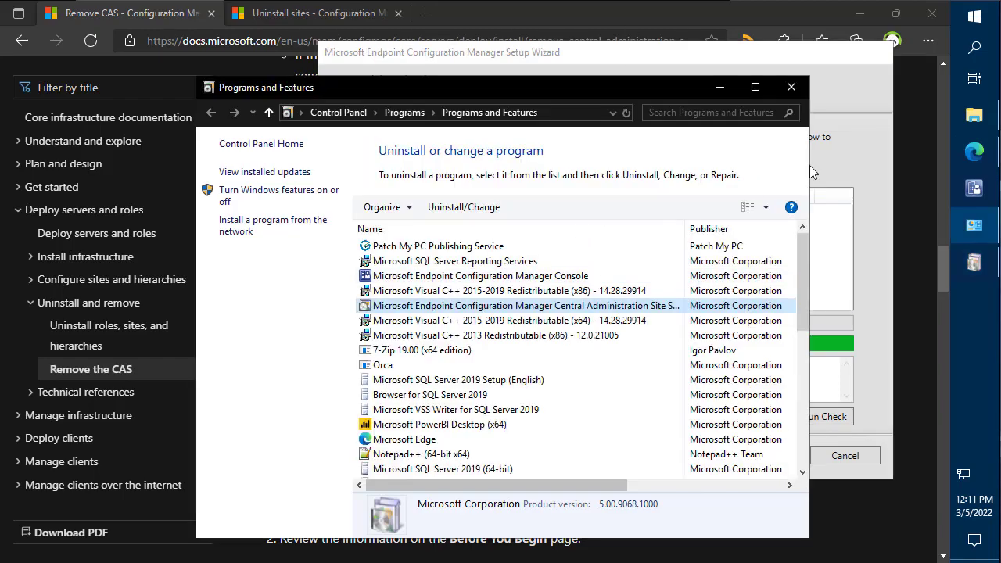
pyautogui.click(792, 87)
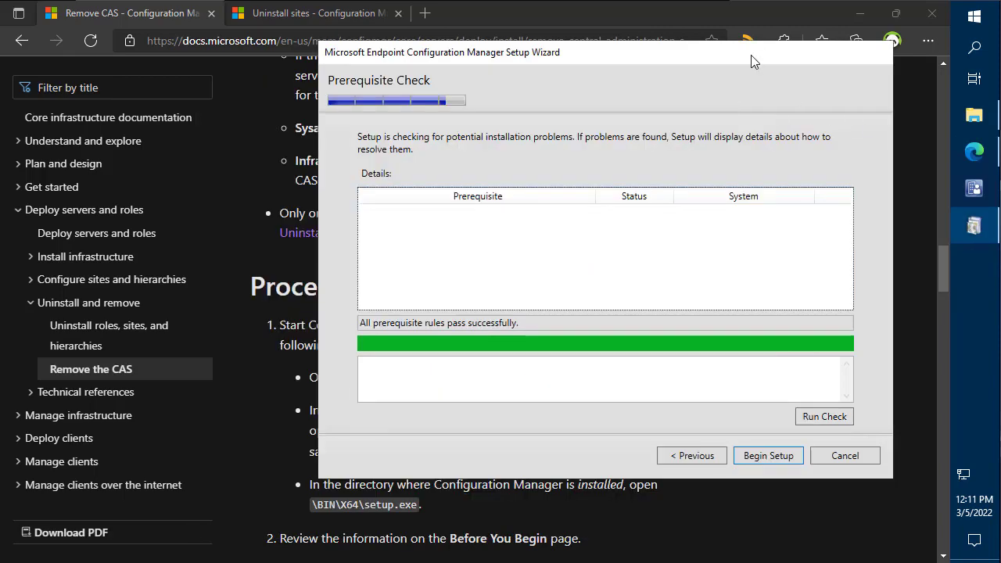
pyautogui.click(931, 13)
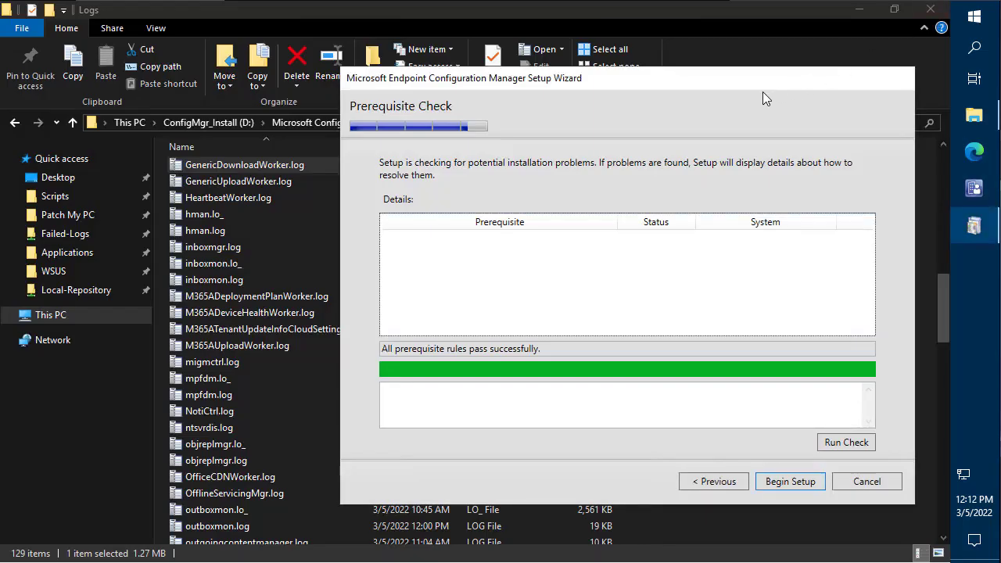
pyautogui.click(936, 12)
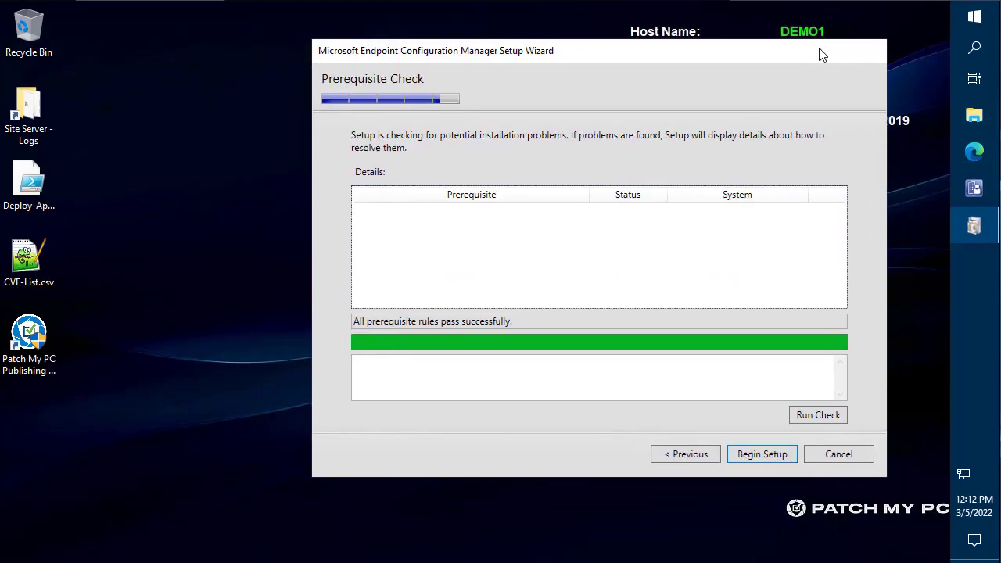
pyautogui.click(784, 454)
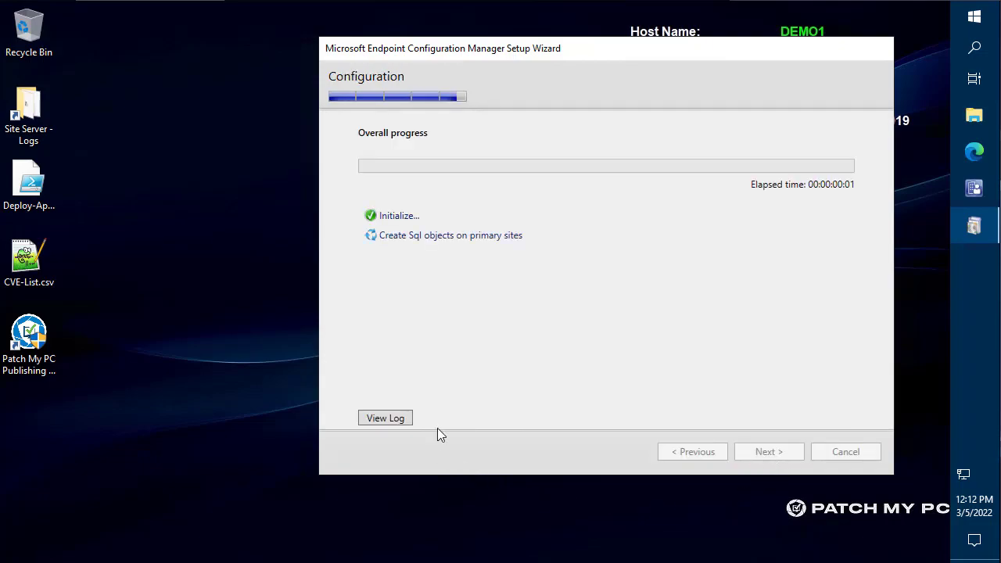
# - Open ConfigMgrSetup.log from the wizard and arrange it as a floating window beside the wizard
pyautogui.click(395, 420)
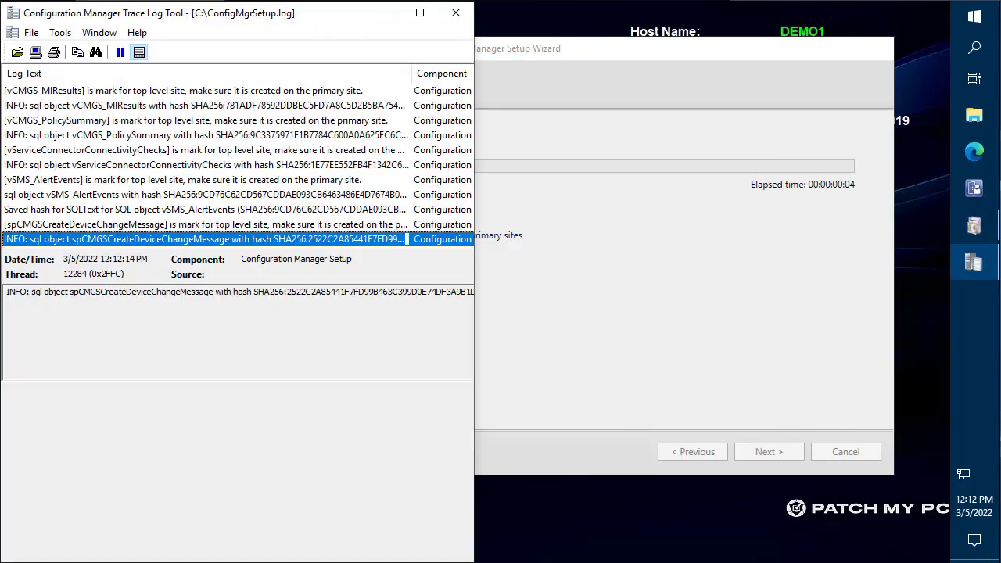
pyautogui.moveTo(515, 58); pyautogui.dragTo(708, 51)
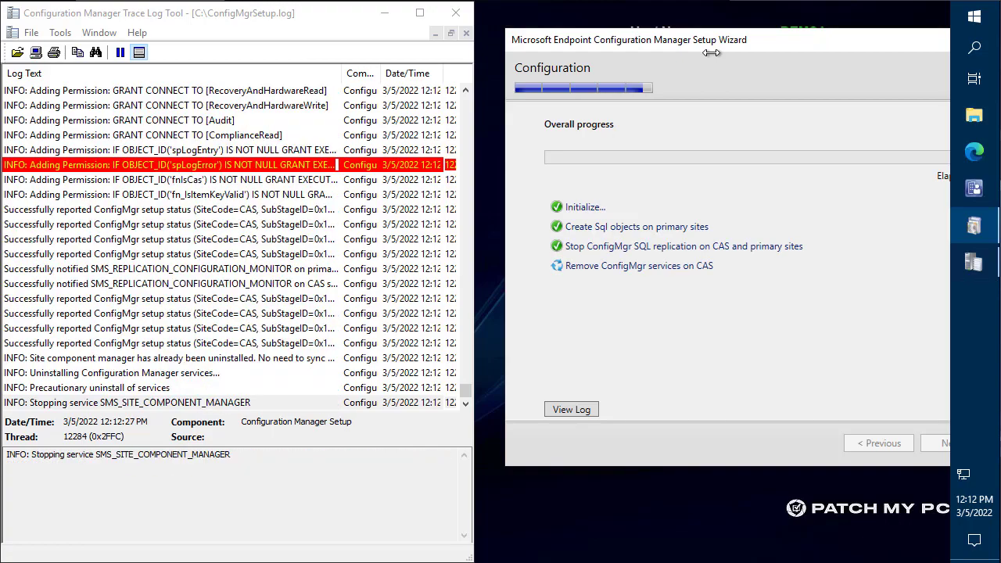
pyautogui.click(978, 109)
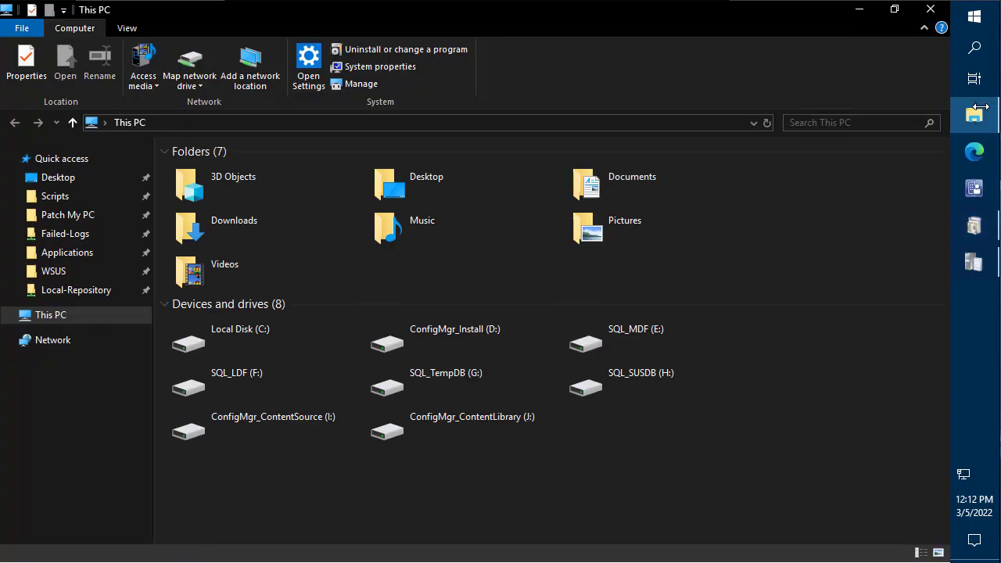
pyautogui.click(858, 10)
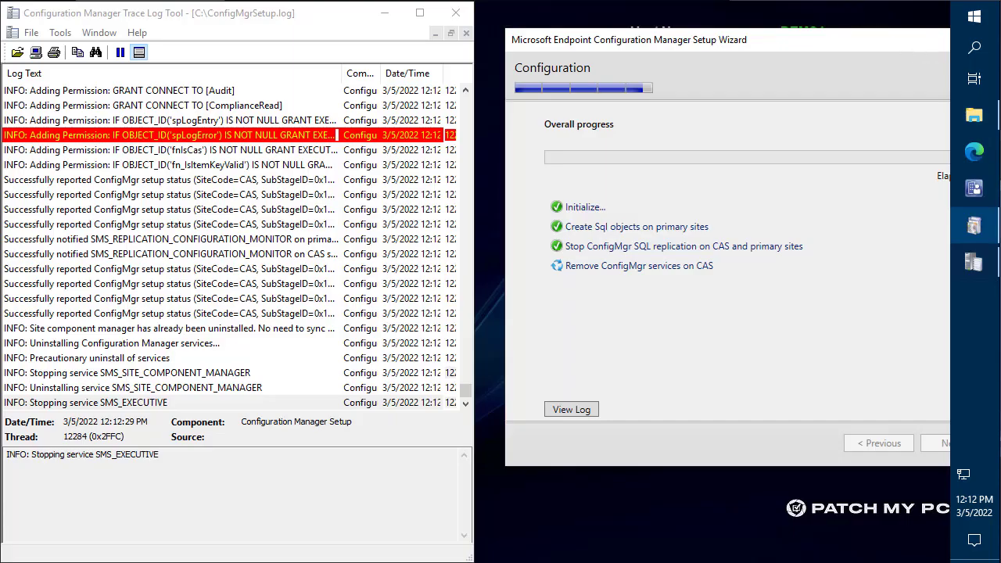
pyautogui.moveTo(295, 14)
pyautogui.mouseDown()
pyautogui.moveTo(633, 130)
pyautogui.moveTo(727, 114)
pyautogui.mouseUp()
# - Open hman.log from the site server Logs folder, review its ISMHandler stopping entries, and close it
pyautogui.doubleClick(28, 118)
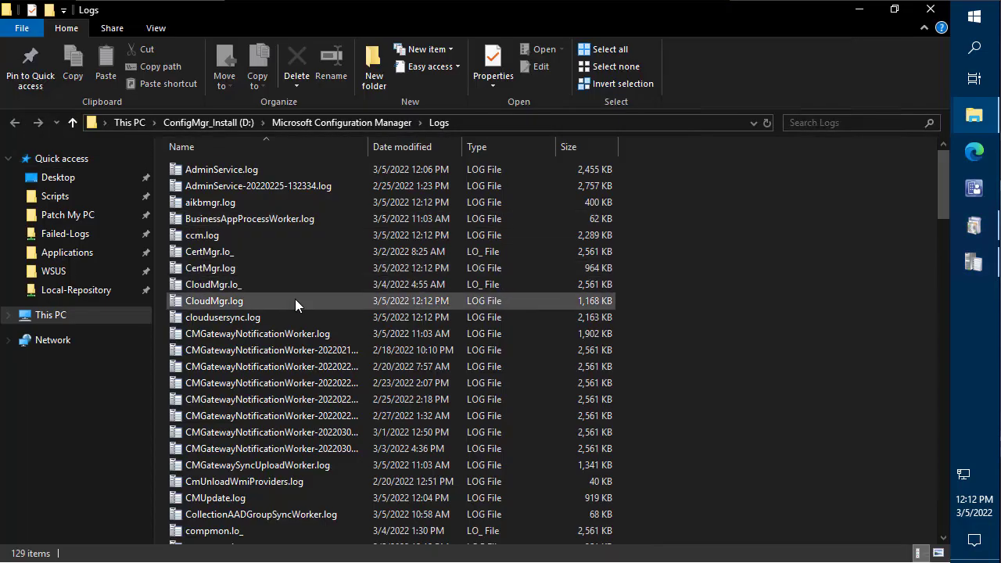
pyautogui.click(295, 301)
pyautogui.write('hm')
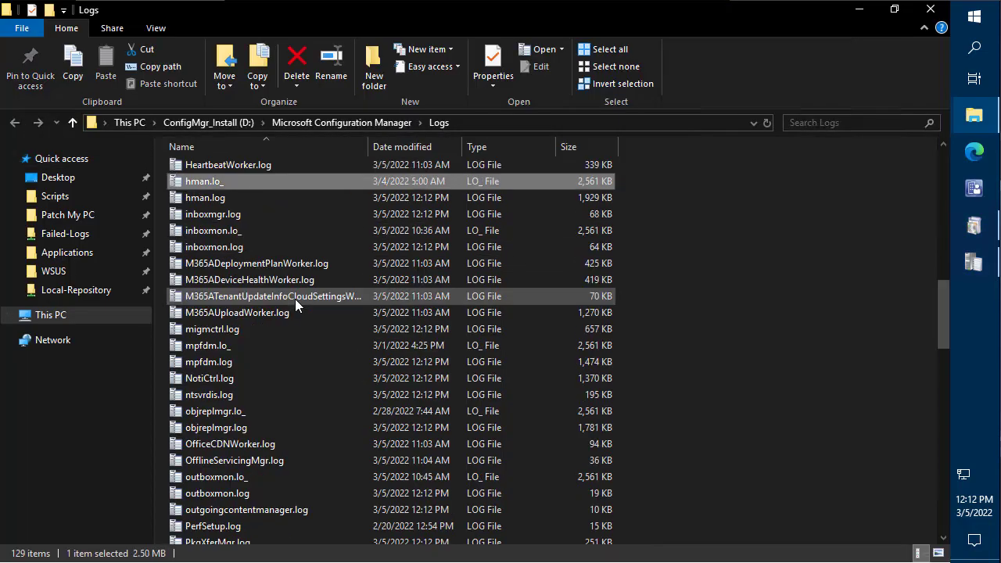
pyautogui.press('Return')
pyautogui.click(60, 374)
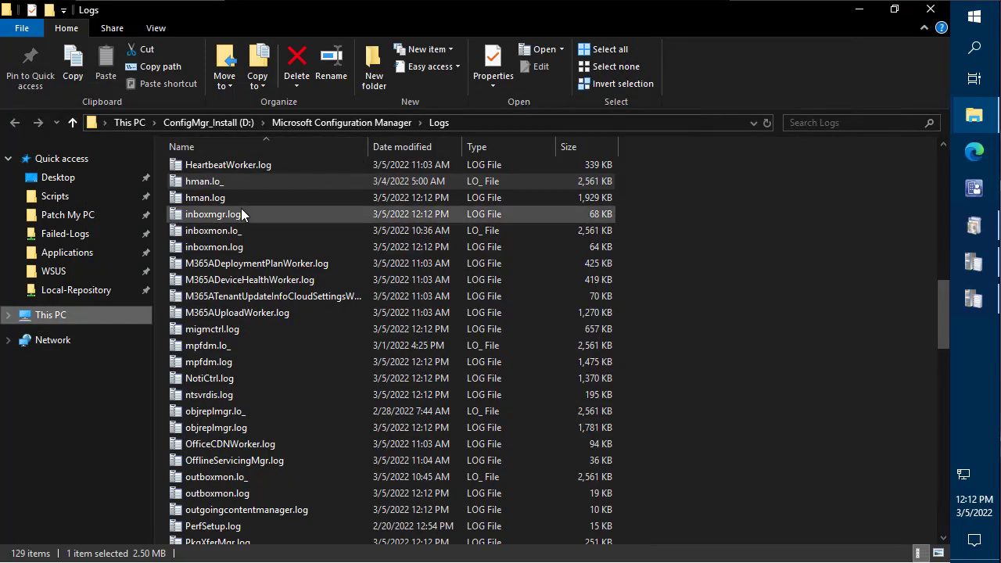
pyautogui.doubleClick(239, 201)
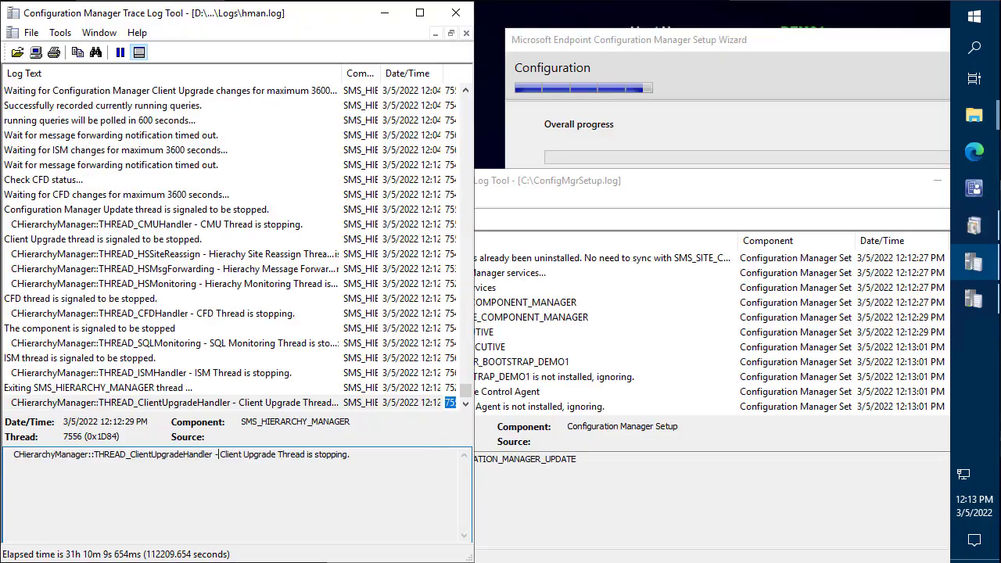
pyautogui.click(312, 373)
pyautogui.click(313, 403)
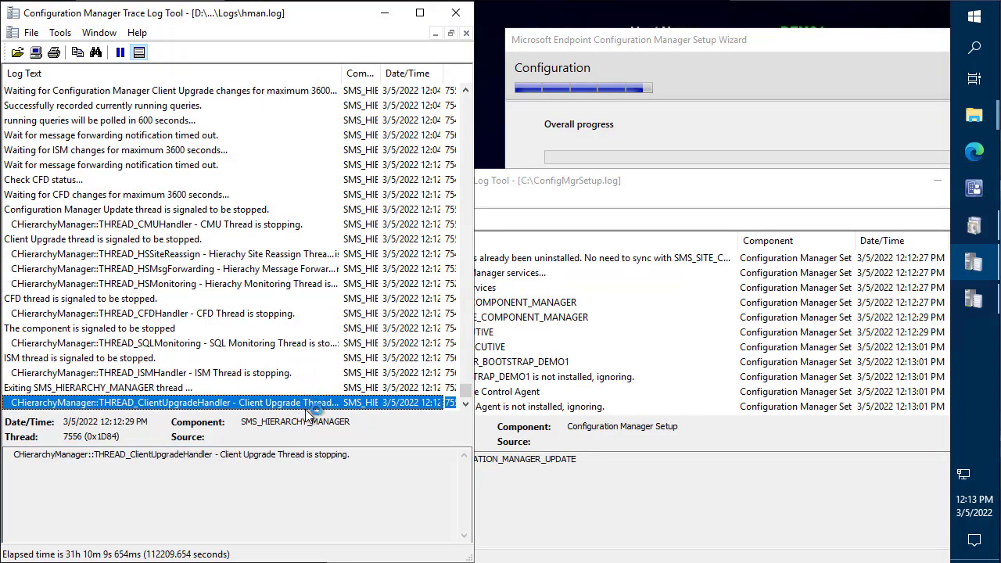
pyautogui.click(369, 454)
pyautogui.hotkey('ctrl', 'a')
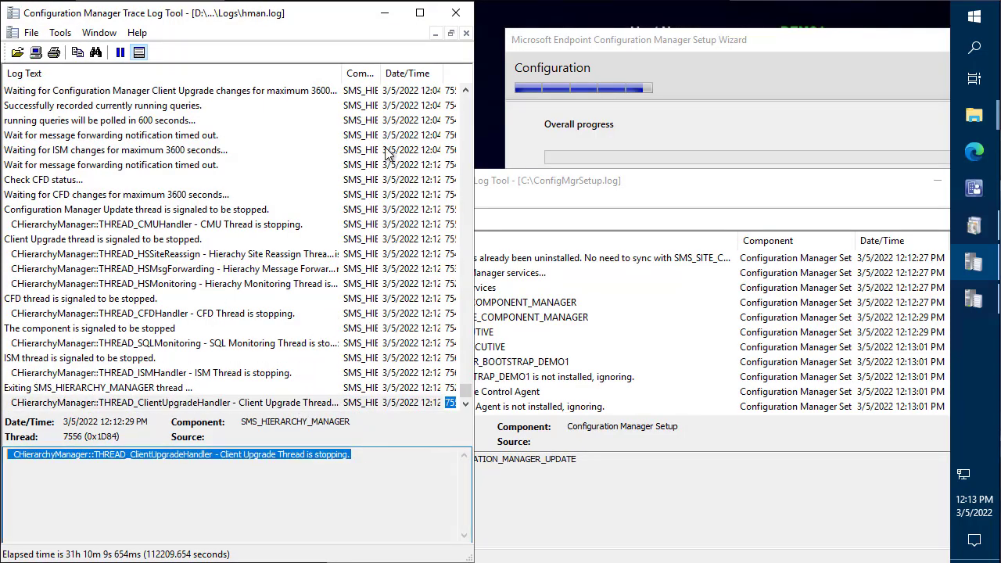
pyautogui.click(456, 12)
# - Snap ConfigMgrSetup.log to the left half, jump to its latest entry, and switch to srsrp.log
pyautogui.moveTo(505, 180); pyautogui.dragTo(0, 181)
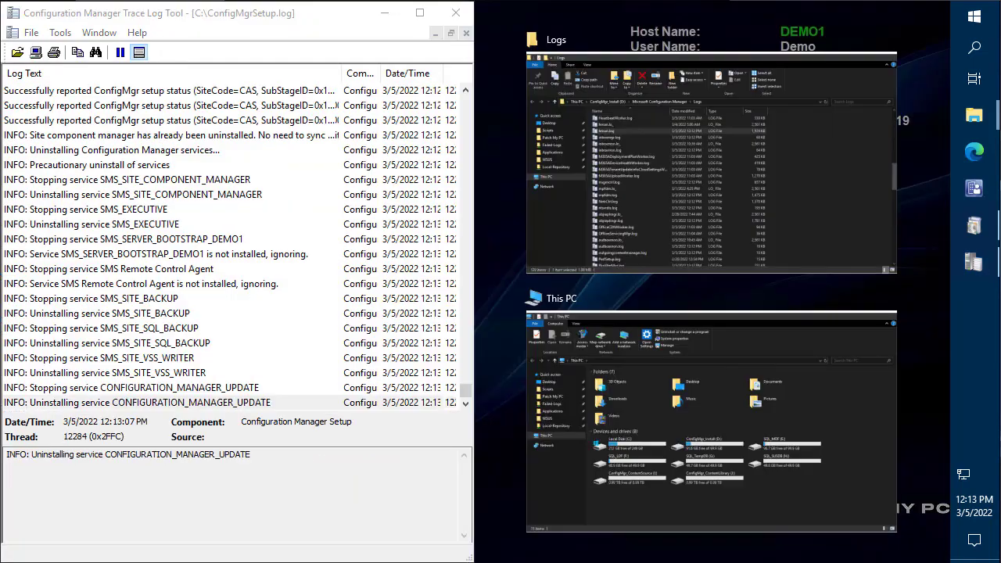
pyautogui.click(129, 244)
pyautogui.click(136, 402)
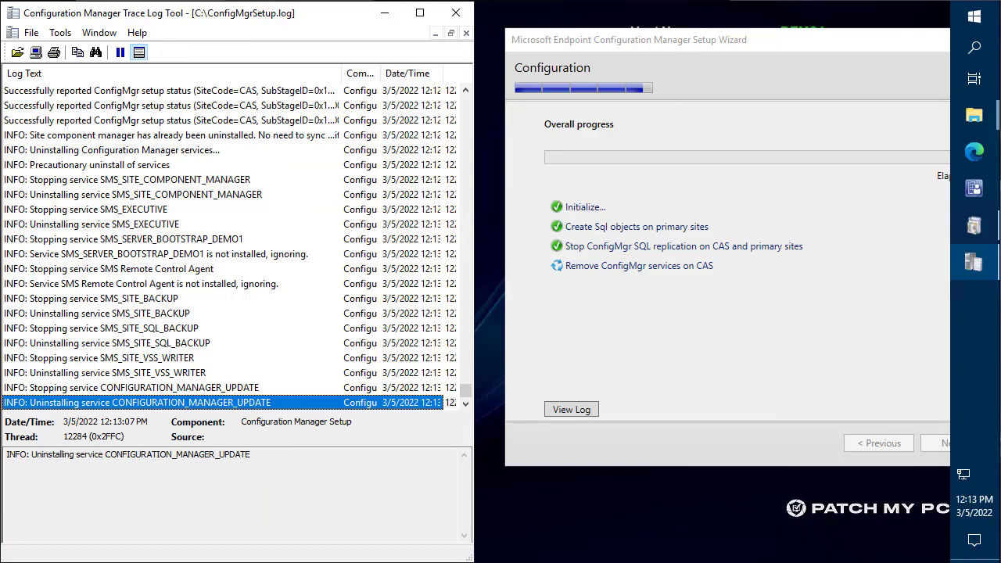
pyautogui.click(456, 12)
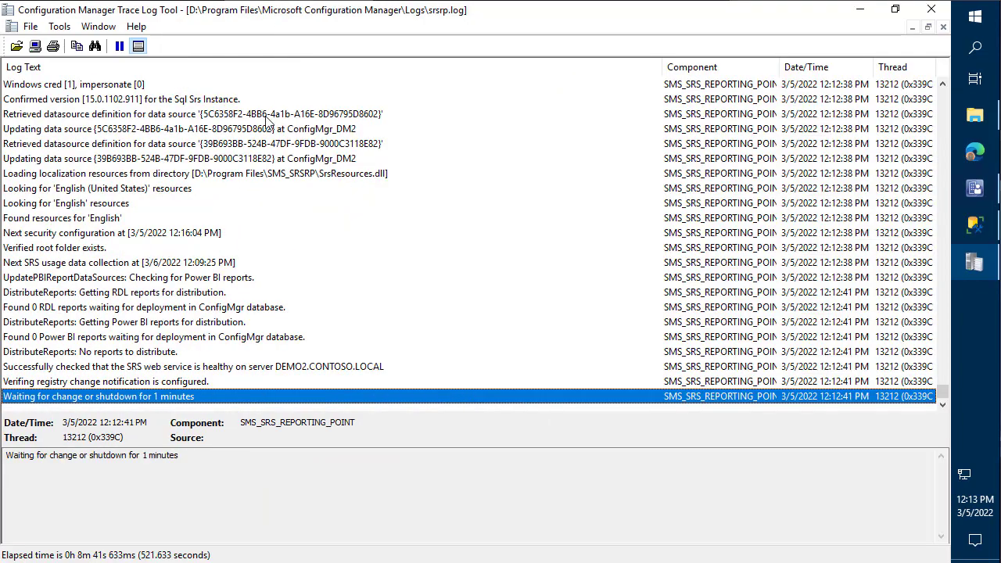
# - Close srsrp.log and open the site server's hman.log maximized in CMTrace
pyautogui.click(931, 10)
pyautogui.click(860, 9)
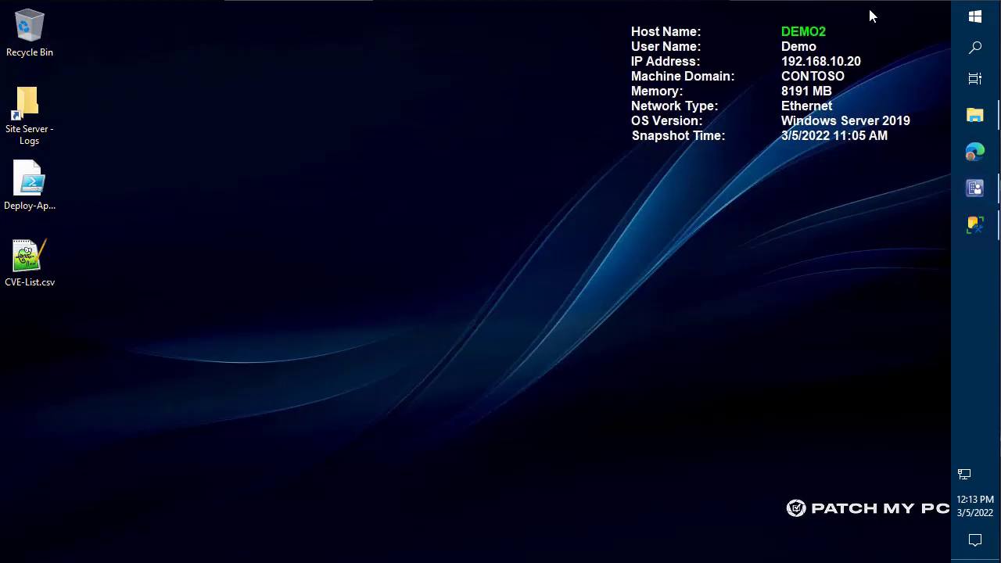
pyautogui.doubleClick(28, 106)
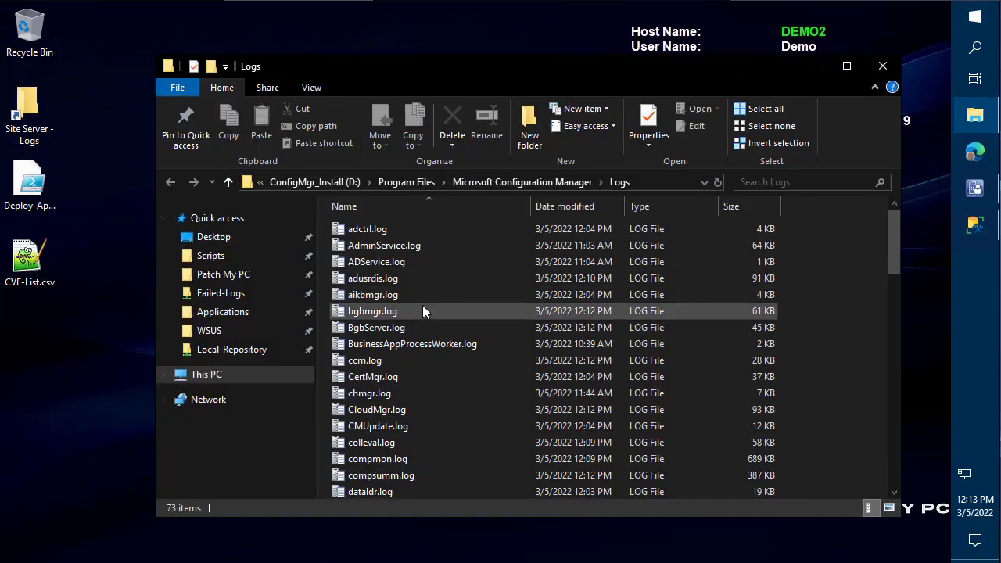
pyautogui.click(423, 311)
pyautogui.scroll(-5, 423, 311)
pyautogui.press('h')
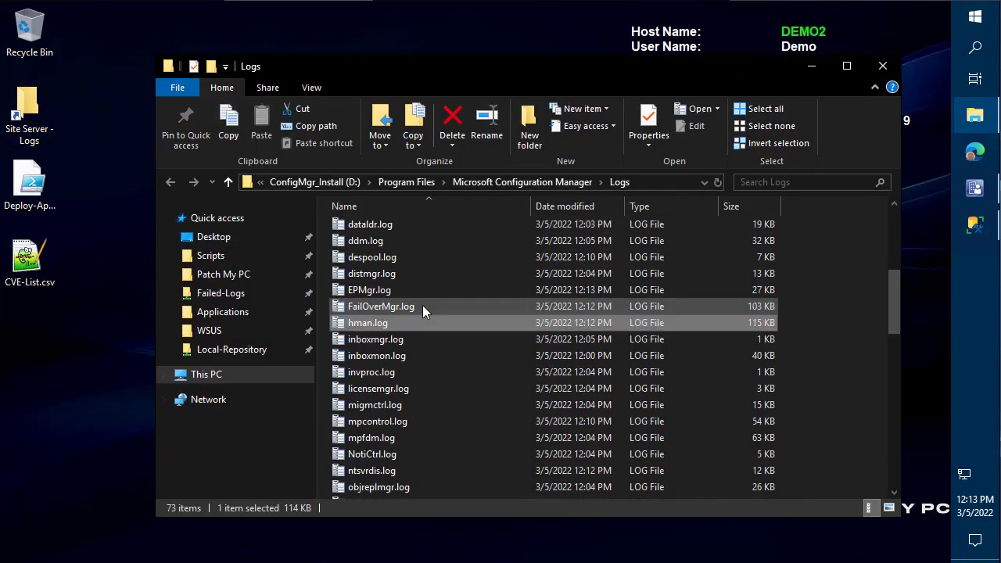
pyautogui.press('Return')
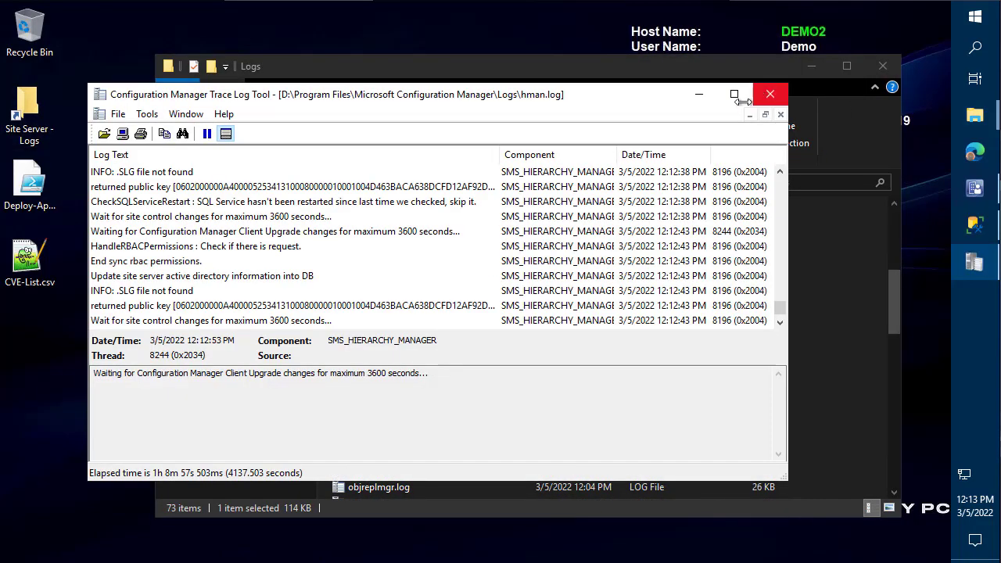
pyautogui.click(734, 94)
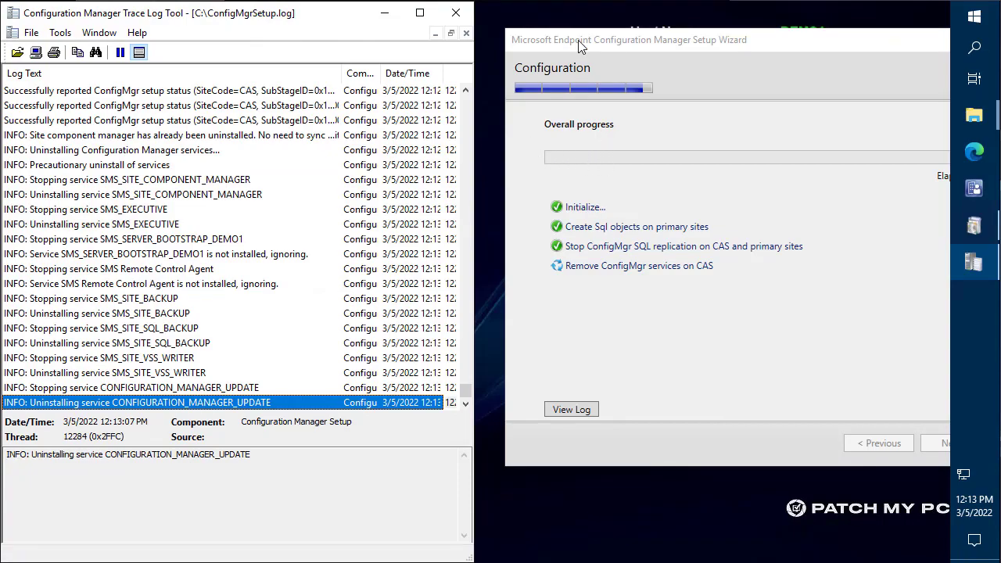
# - Review the completed CAS removal tasks, checking the Unpublish CAS object from Active Directory warning
pyautogui.moveTo(579, 47); pyautogui.dragTo(580, 37)
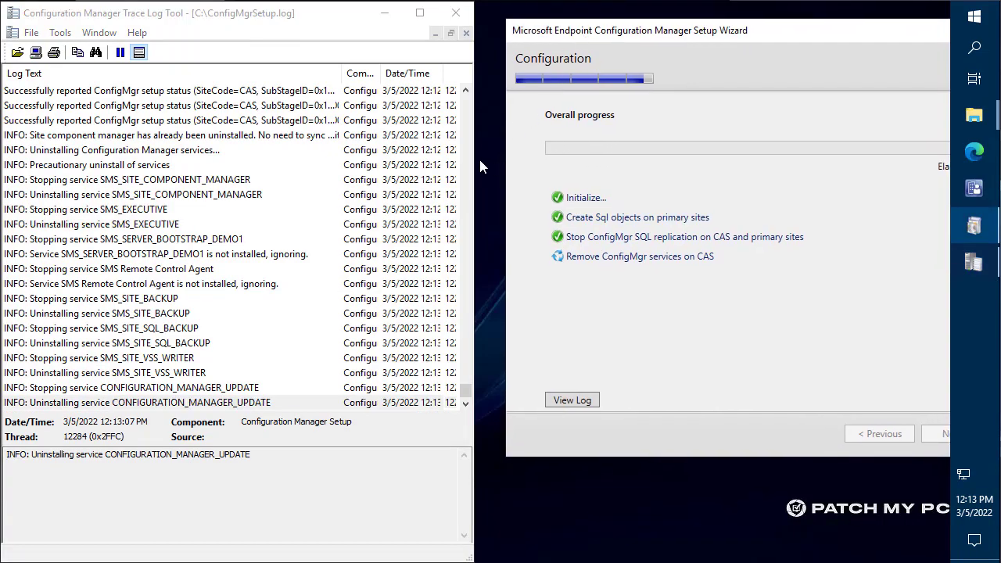
pyautogui.moveTo(474, 159); pyautogui.dragTo(499, 155)
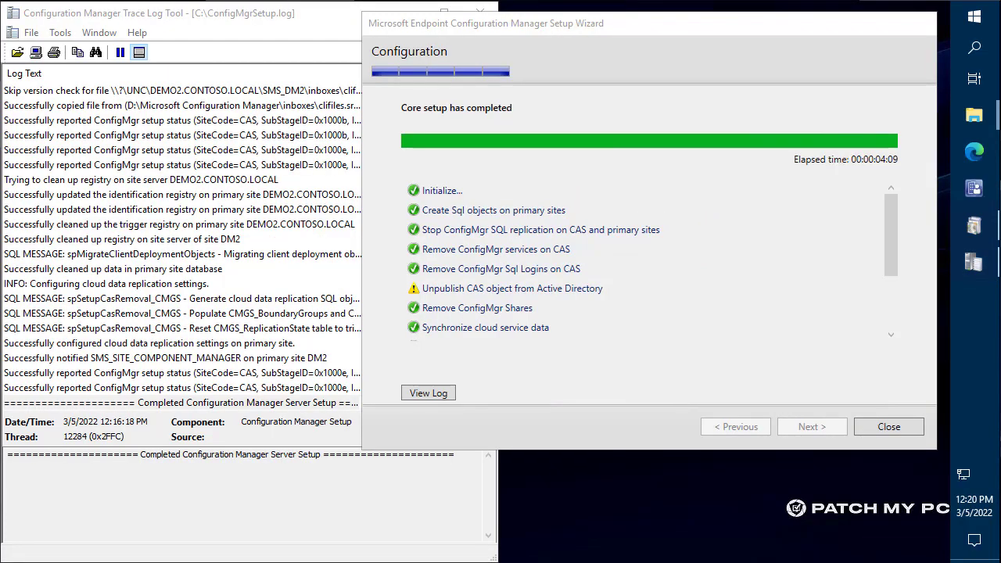
pyautogui.click(541, 248)
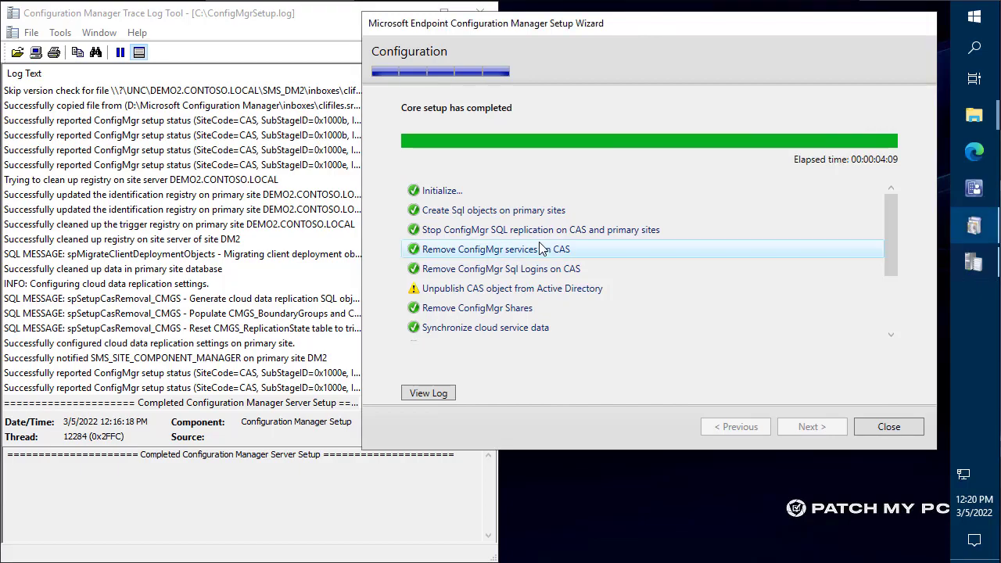
pyautogui.scroll(-2, 541, 249)
pyautogui.scroll(2, 542, 249)
pyautogui.click(542, 249)
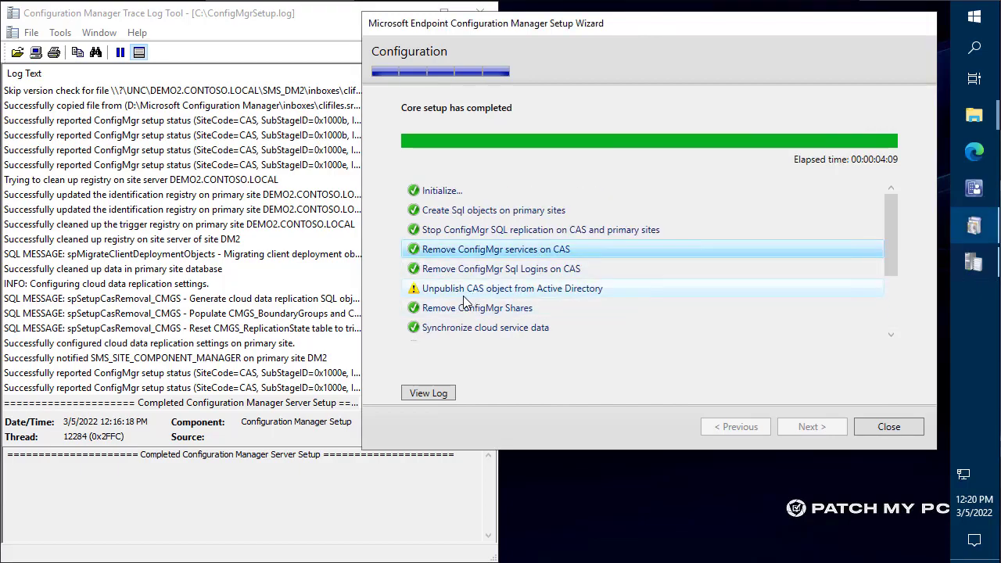
pyautogui.moveTo(392, 278); pyautogui.dragTo(641, 297)
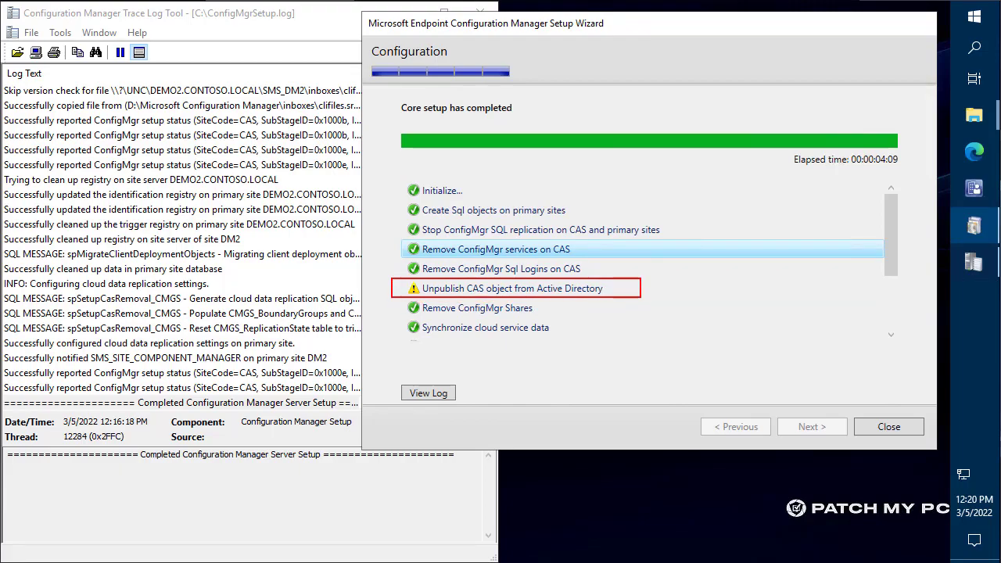
pyautogui.press('Escape')
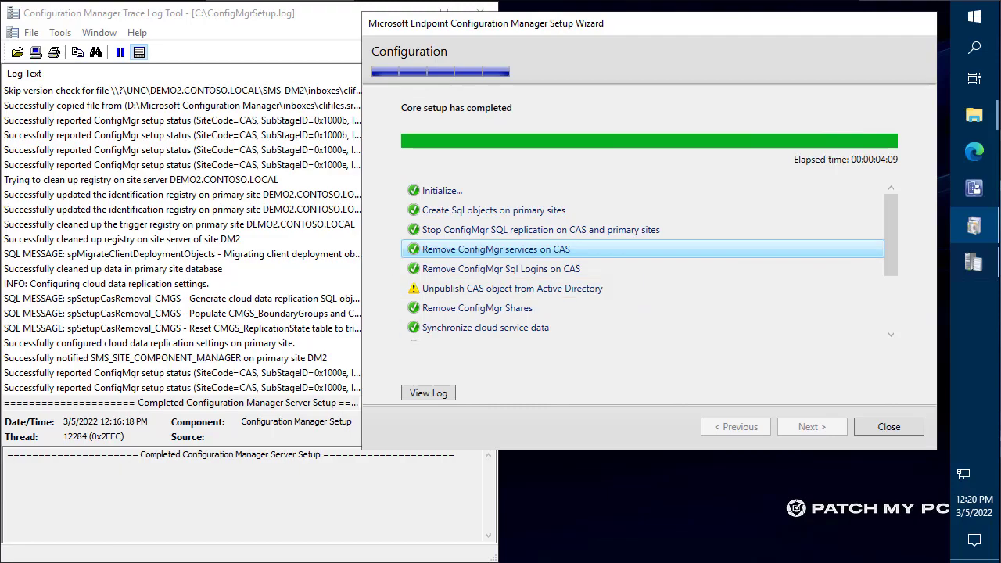
pyautogui.click(513, 288)
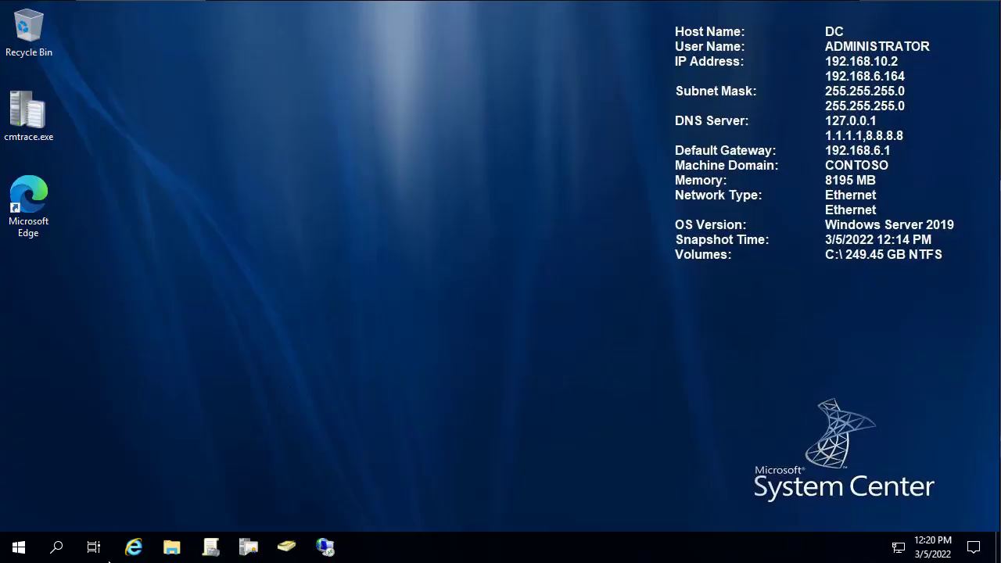
# - Launch ADSI Edit and delete CN=SMS-Site-CAS from CN=System > CN=System Management
pyautogui.click(20, 554)
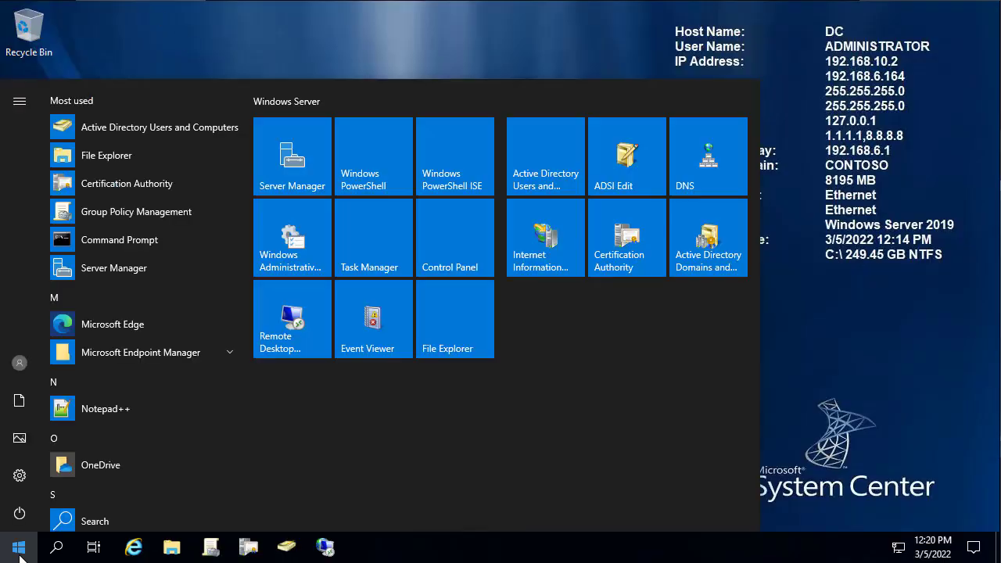
pyautogui.write('adsi')
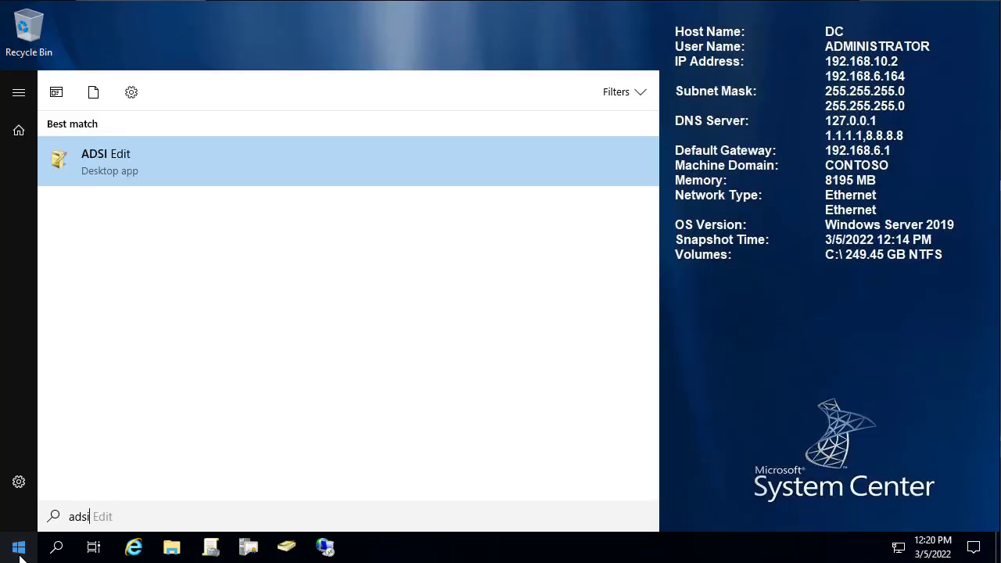
pyautogui.press('Return')
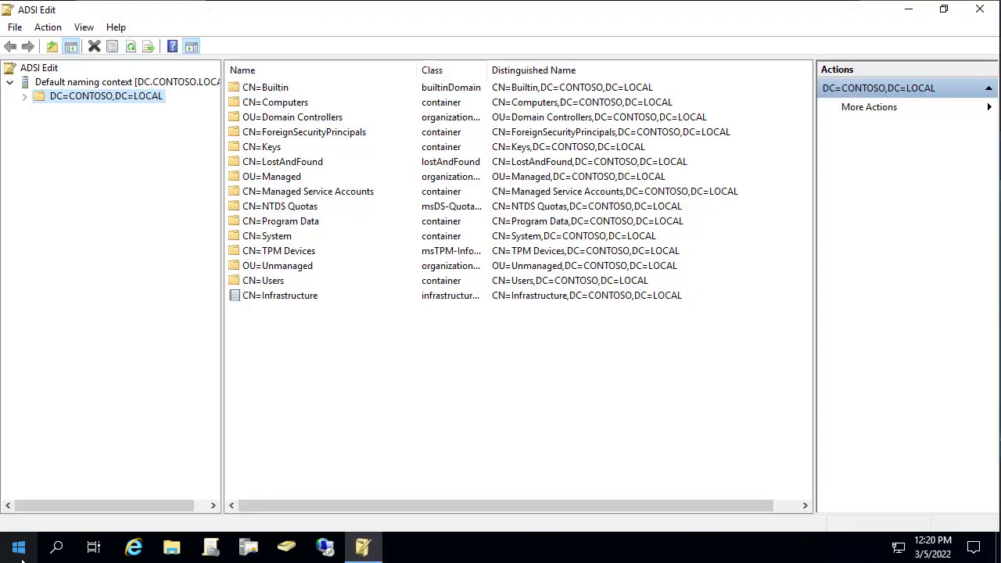
pyautogui.doubleClick(288, 237)
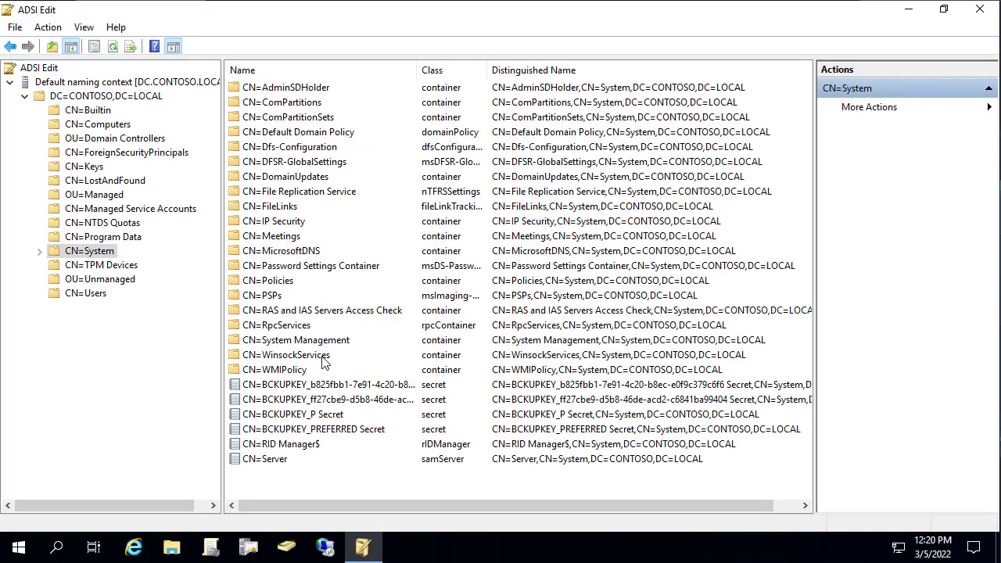
pyautogui.doubleClick(326, 344)
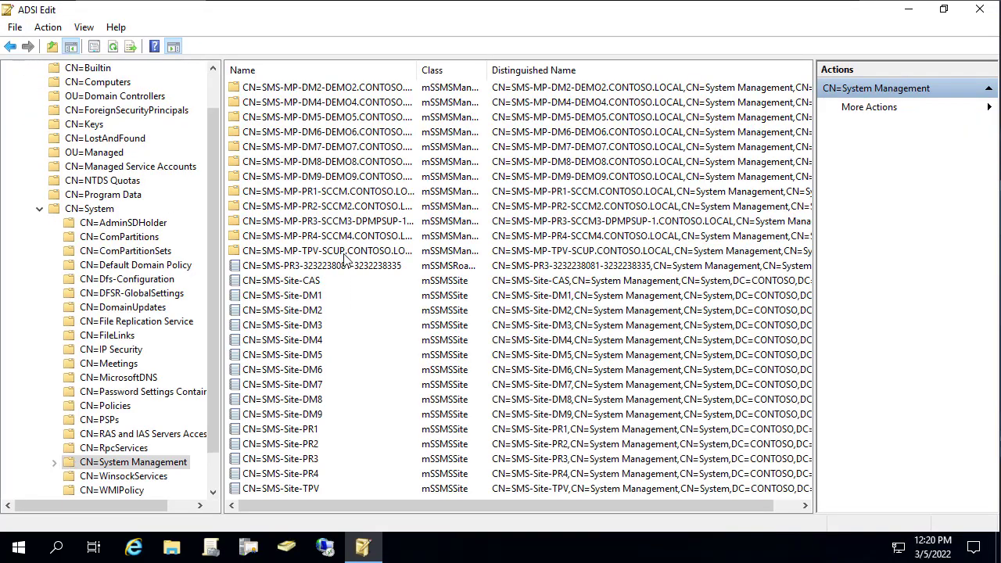
pyautogui.click(312, 286)
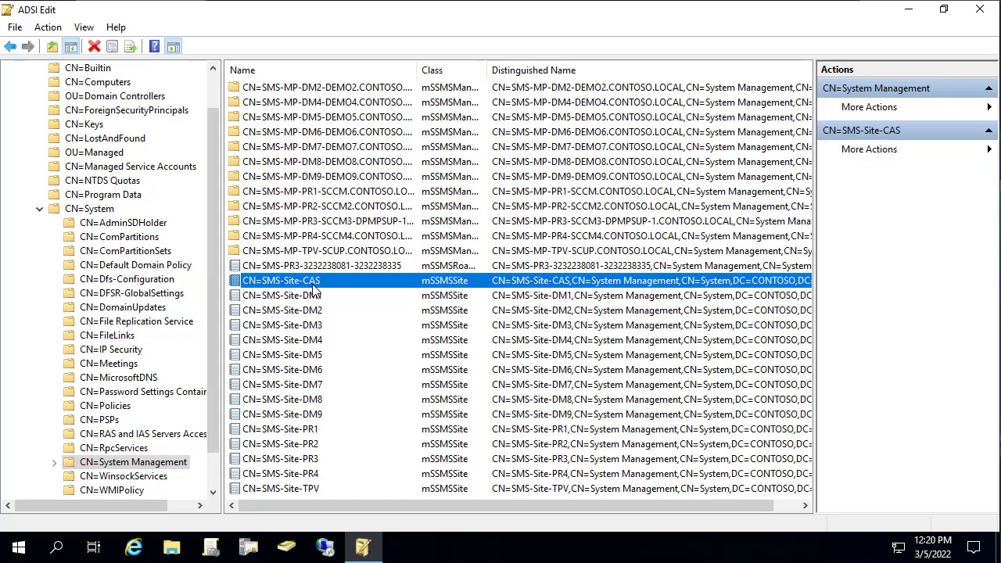
pyautogui.press('Delete')
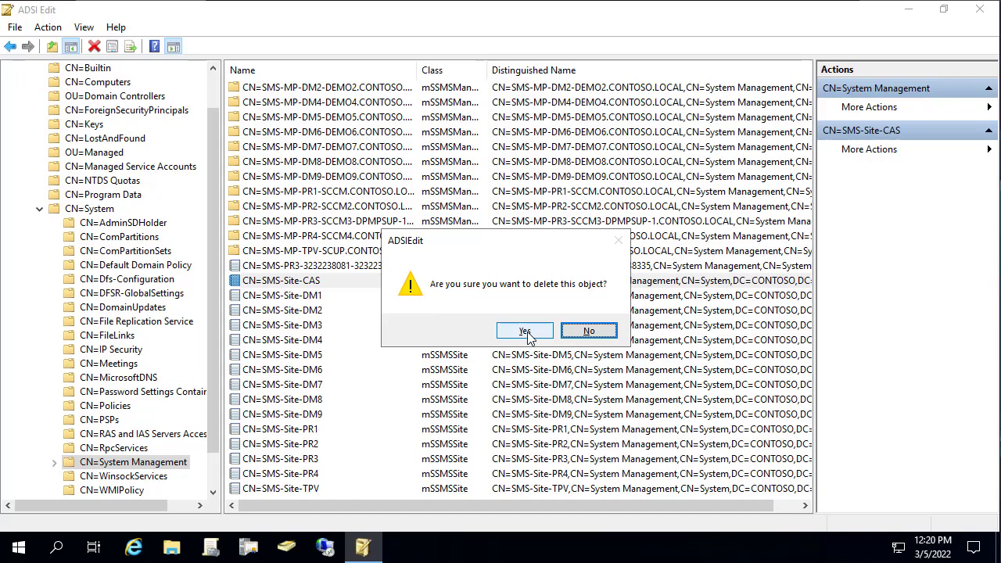
pyautogui.click(525, 333)
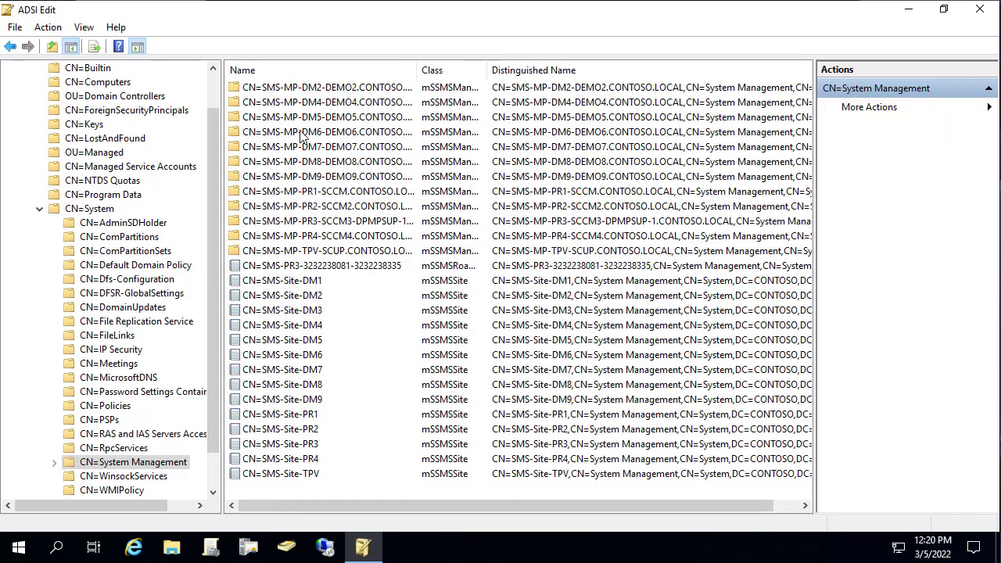
# - Delete the CN=SMS-Site-DM3 object and confirm the removal
pyautogui.click(309, 87)
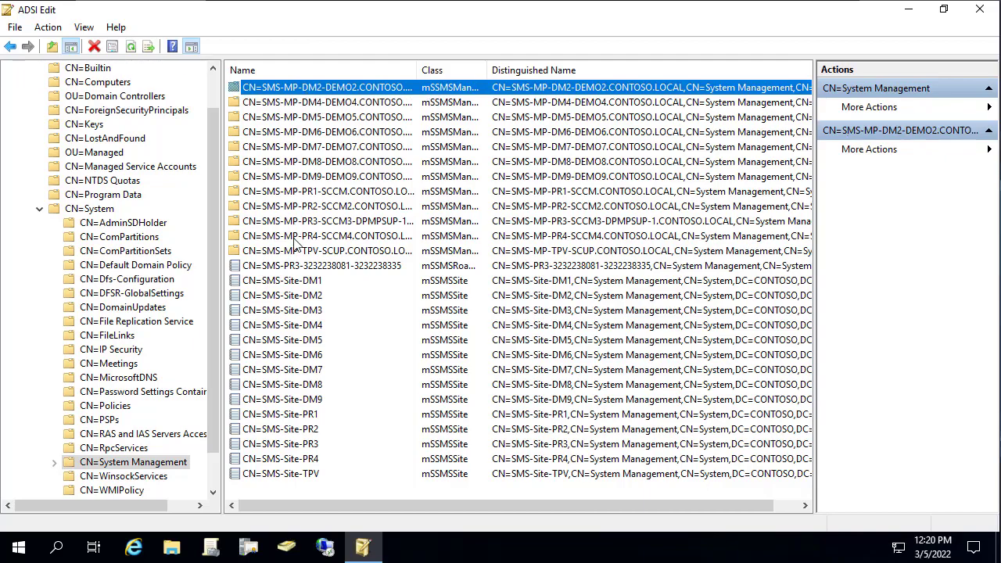
pyautogui.click(314, 312)
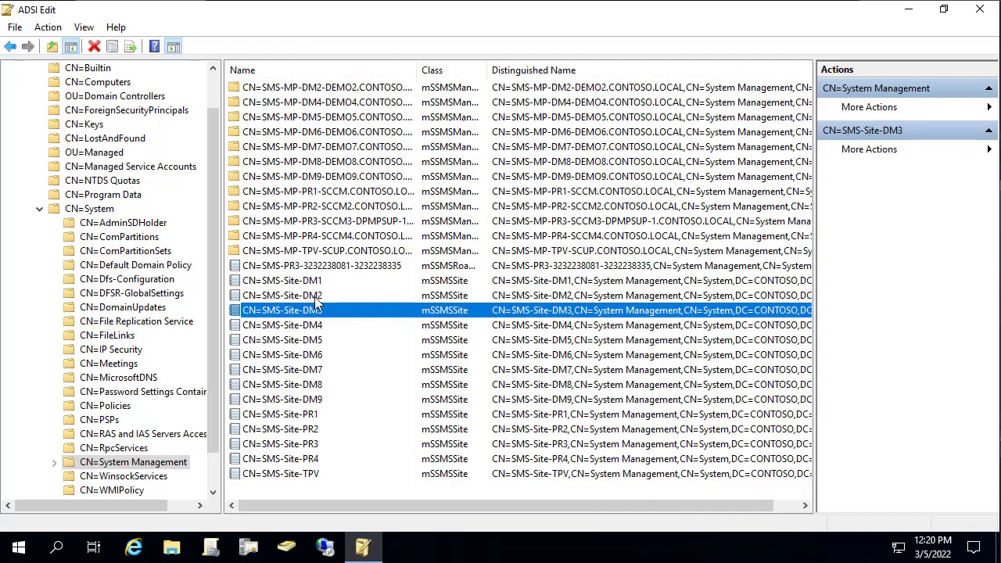
pyautogui.click(288, 325)
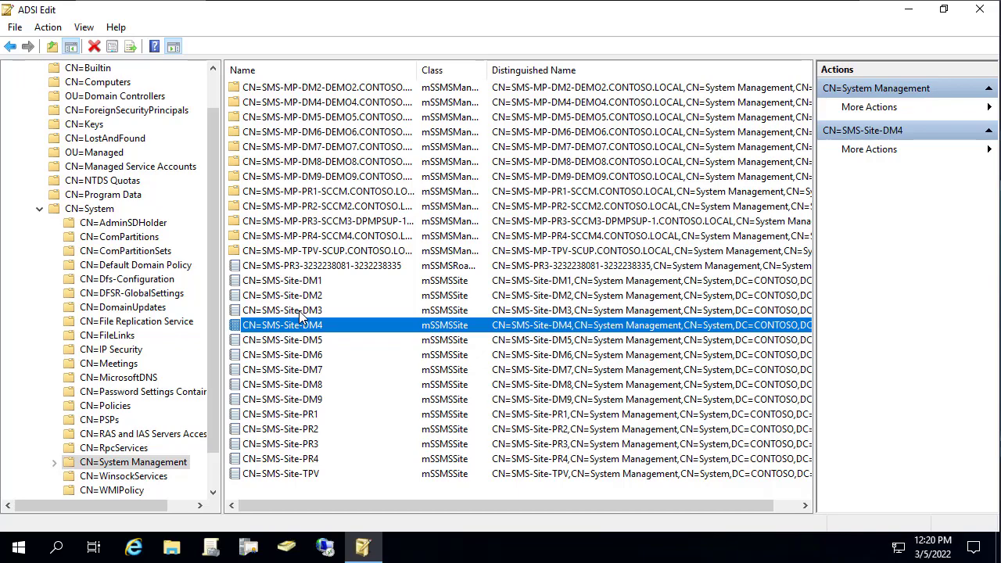
pyautogui.click(300, 313)
pyautogui.press('Delete')
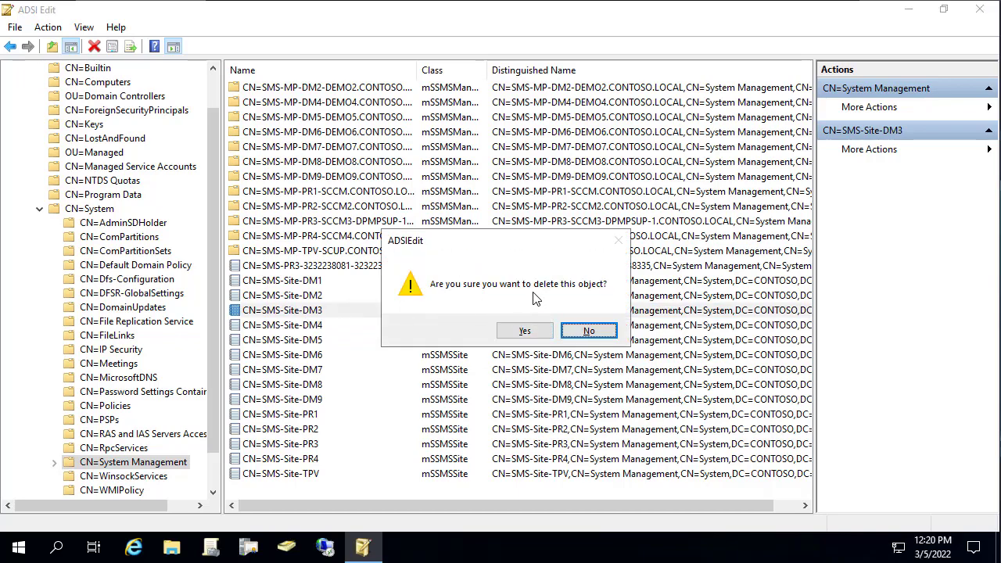
pyautogui.click(525, 332)
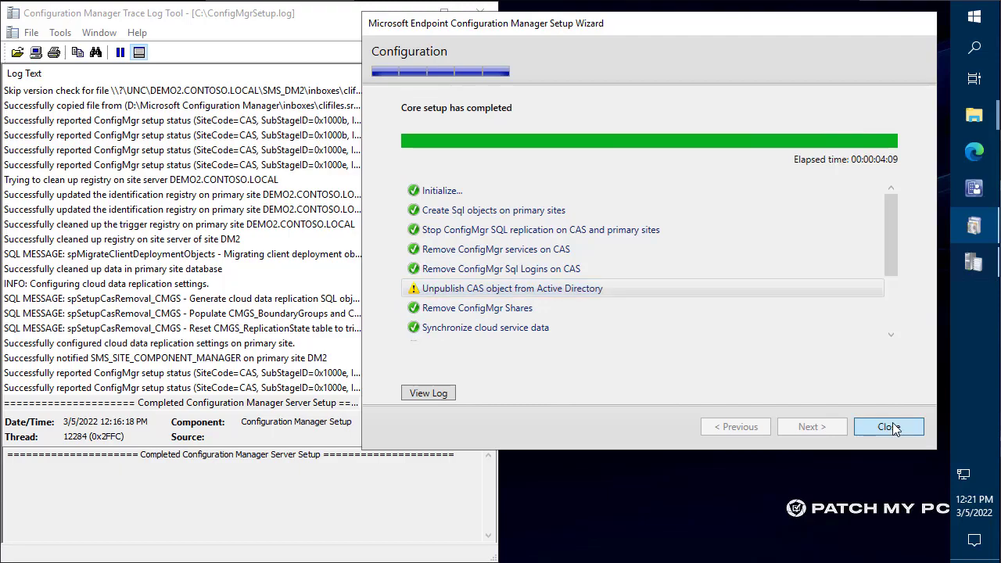
# - Close the finished setup wizard and ConfigMgrSetup.log, then switch to the DEMO2 session
pyautogui.click(896, 423)
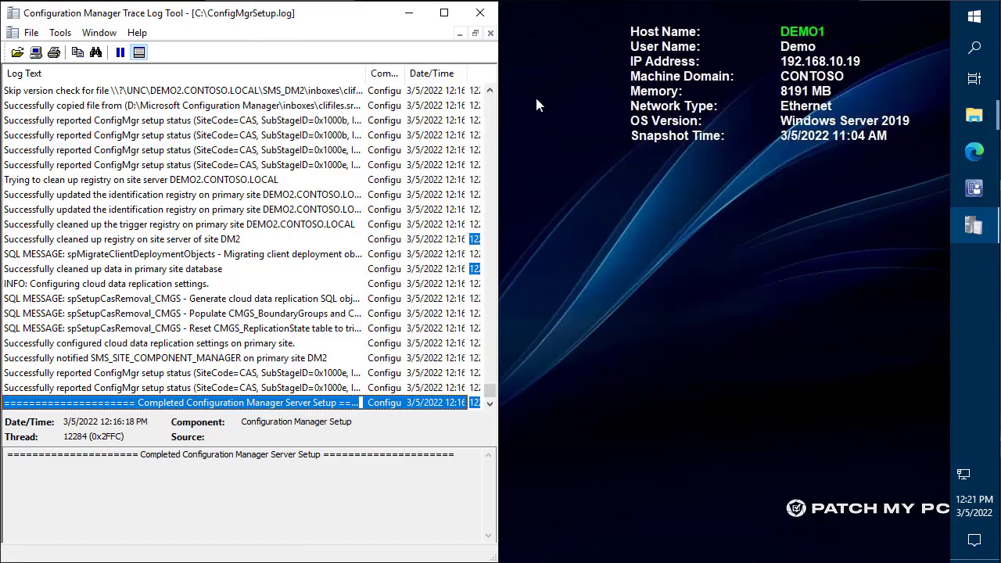
pyautogui.click(481, 13)
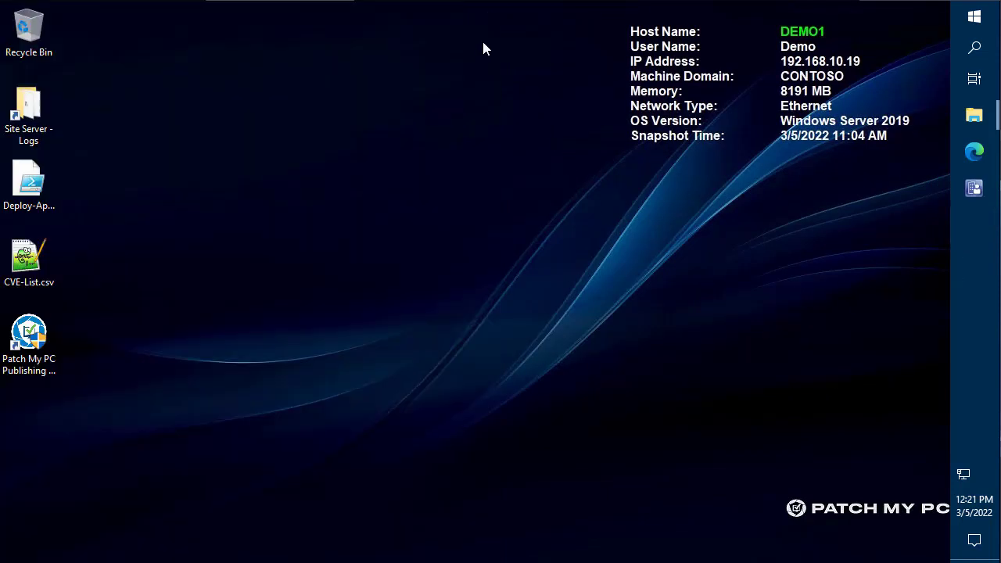
pyautogui.moveTo(272, 0)
pyautogui.moveTo(415, 0)
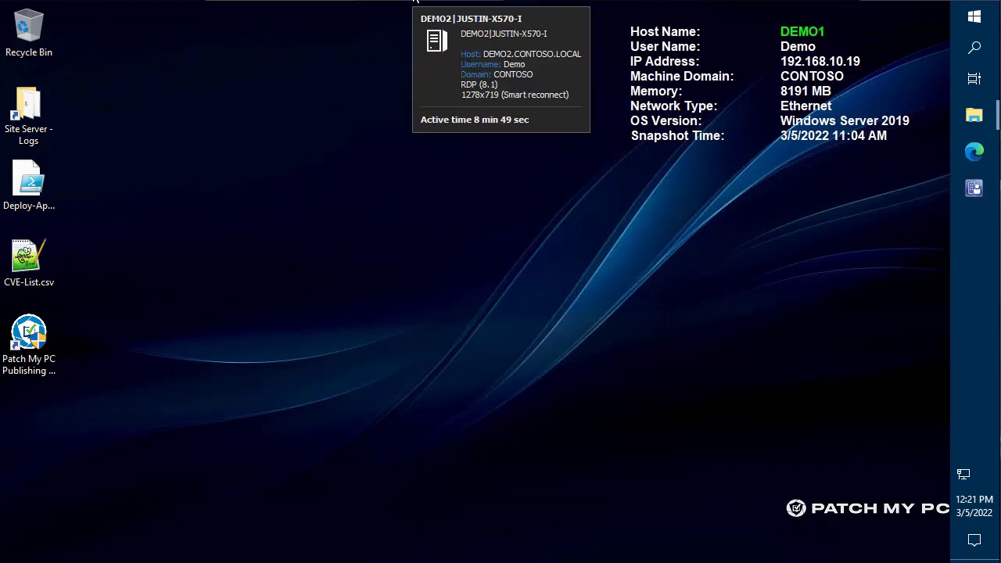
pyautogui.click(415, 1)
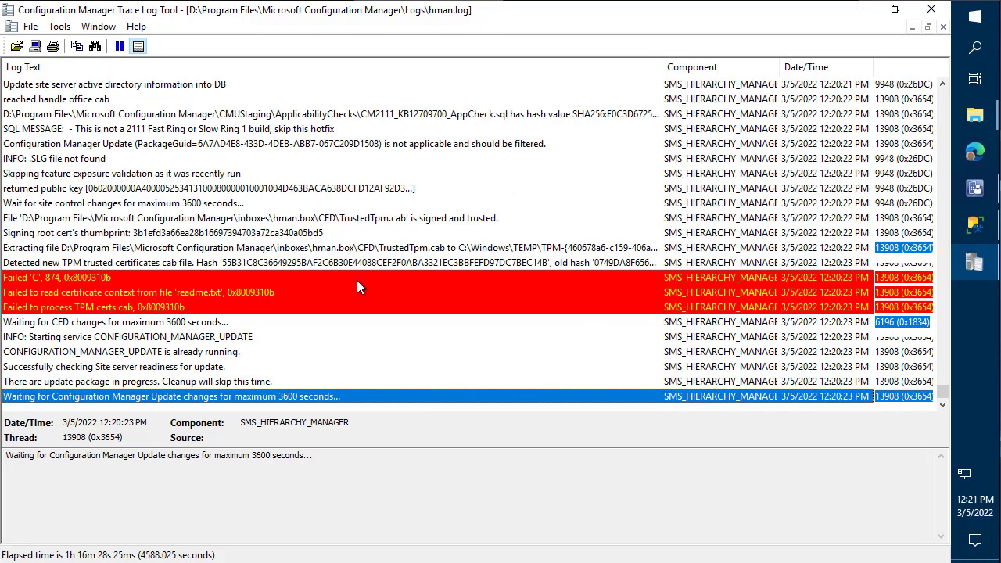
# - Scroll back through DEMO2's hman.log, minimize CMTrace, and bring the Configuration Manager console forward
pyautogui.scroll(8, 357, 280)
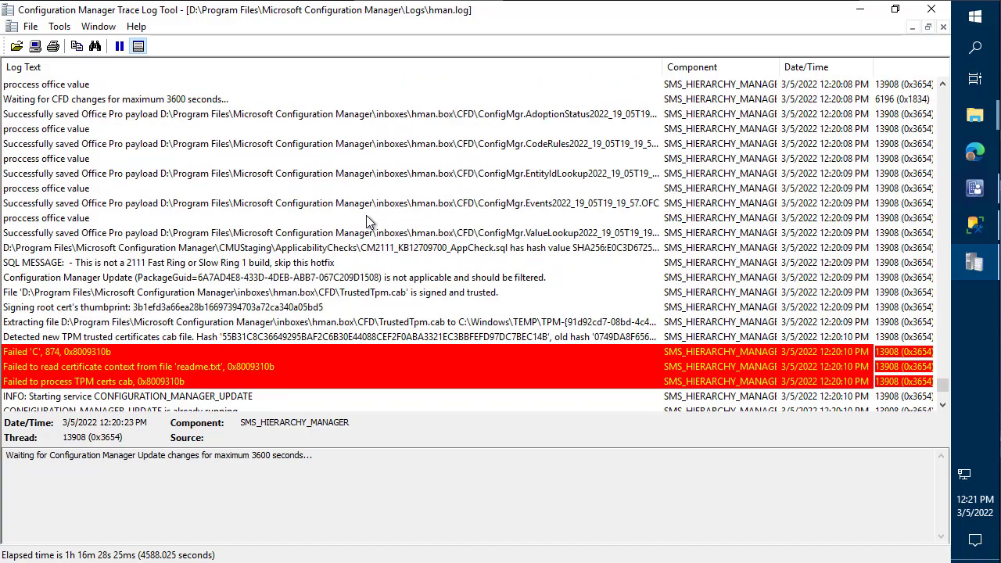
pyautogui.scroll(5, 494, 198)
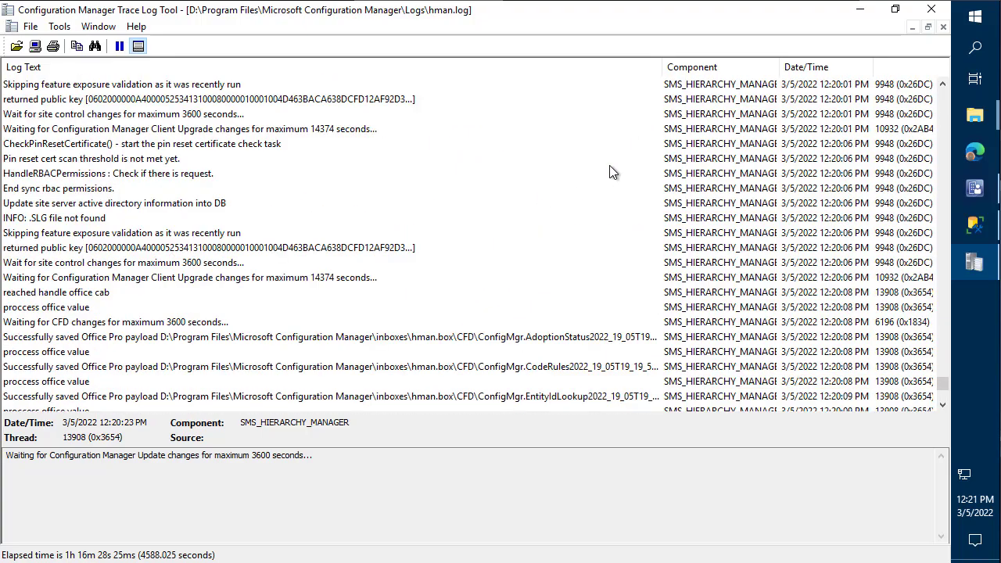
pyautogui.click(861, 9)
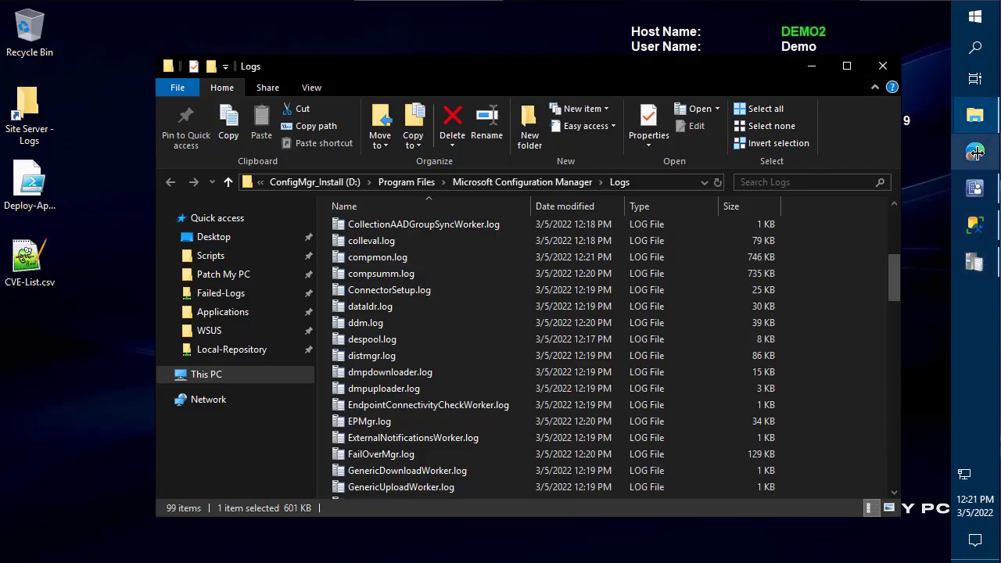
pyautogui.click(975, 187)
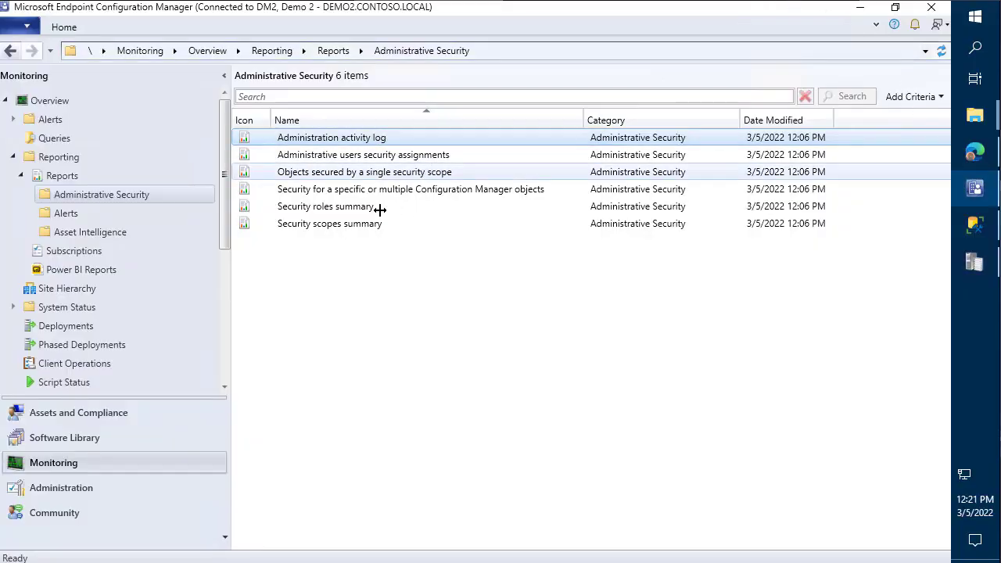
# - Check the Monitoring Site Hierarchy diagram, confirming DM2 stands alone with zero subsites
pyautogui.click(76, 487)
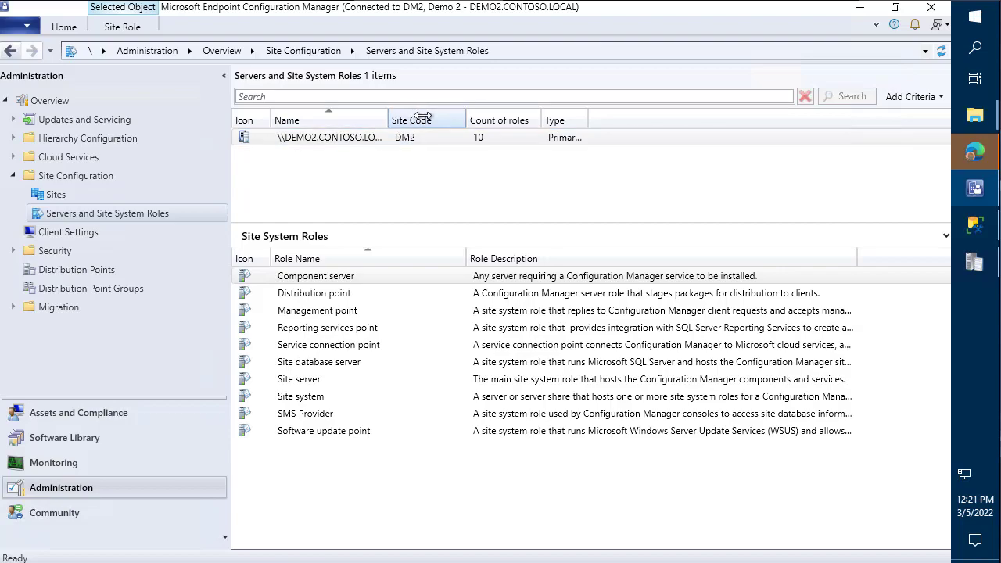
pyautogui.click(116, 470)
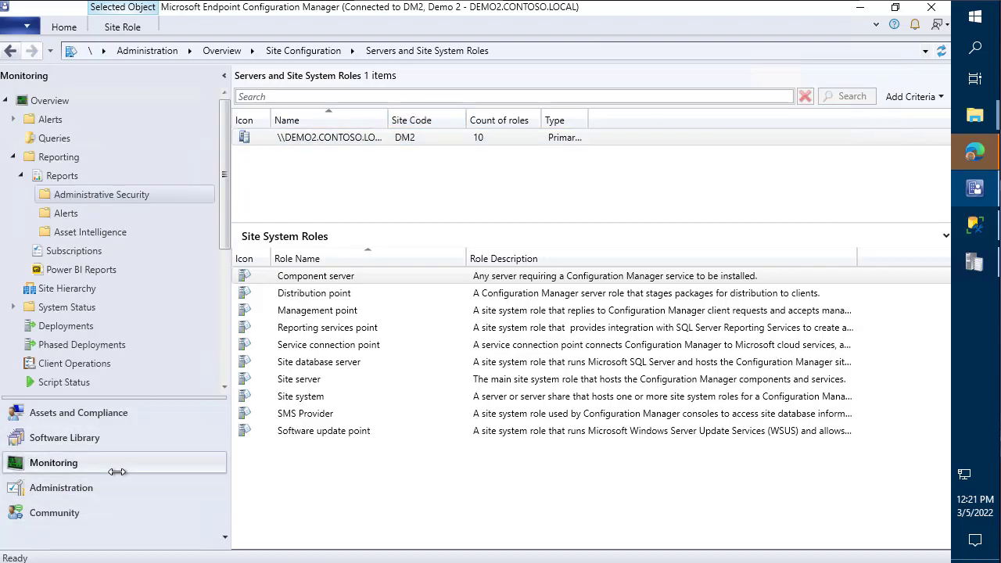
pyautogui.click(104, 290)
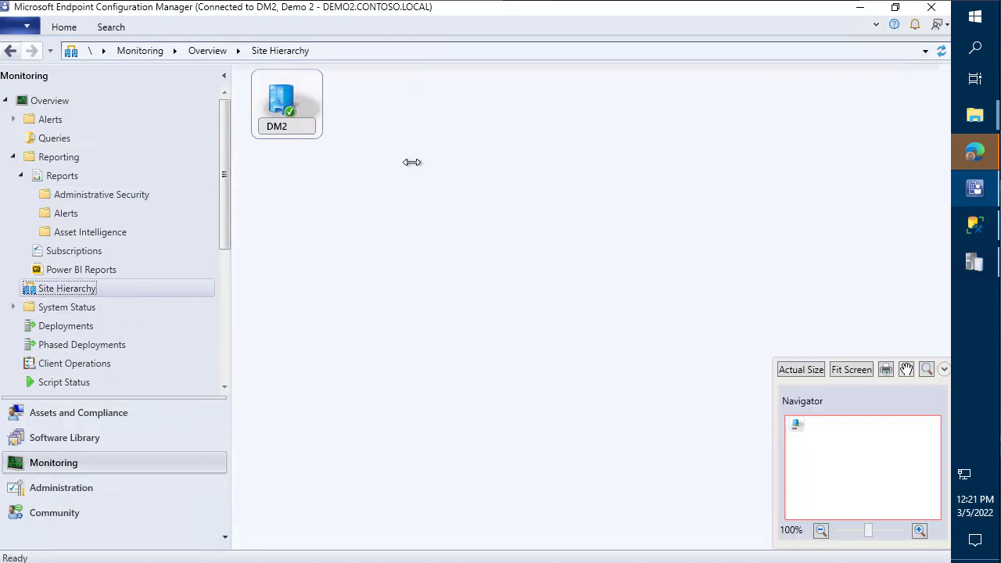
pyautogui.scroll(3, 474, 252)
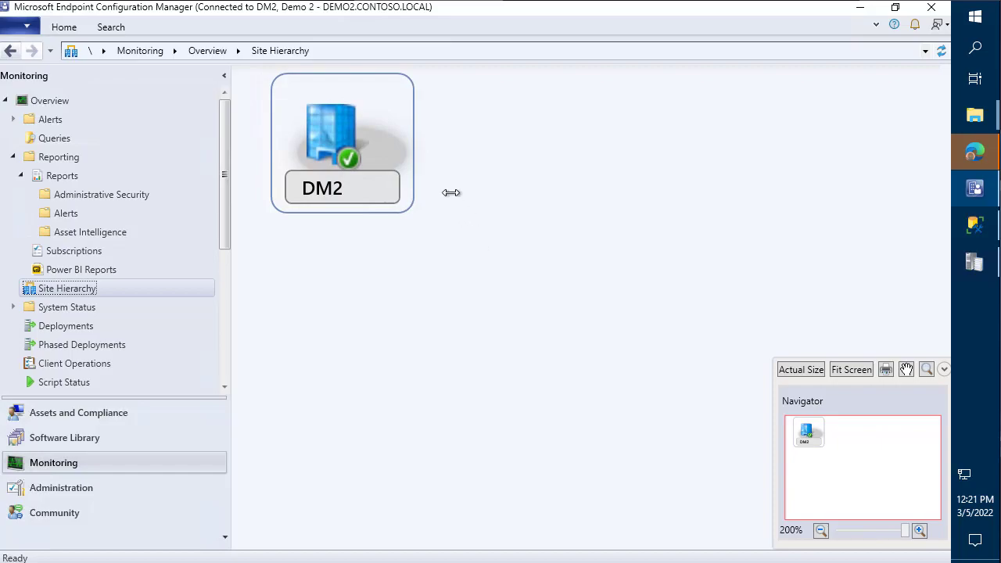
pyautogui.moveTo(344, 188)
pyautogui.click(78, 412)
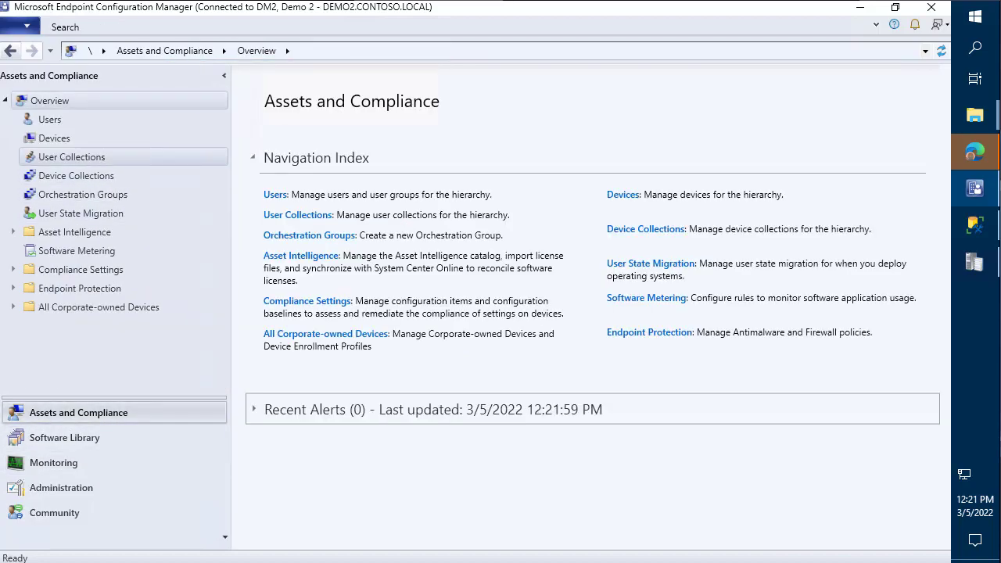
# - Review the Devices list and the article's post-setup step on removing the CAS computer account
pyautogui.click(54, 138)
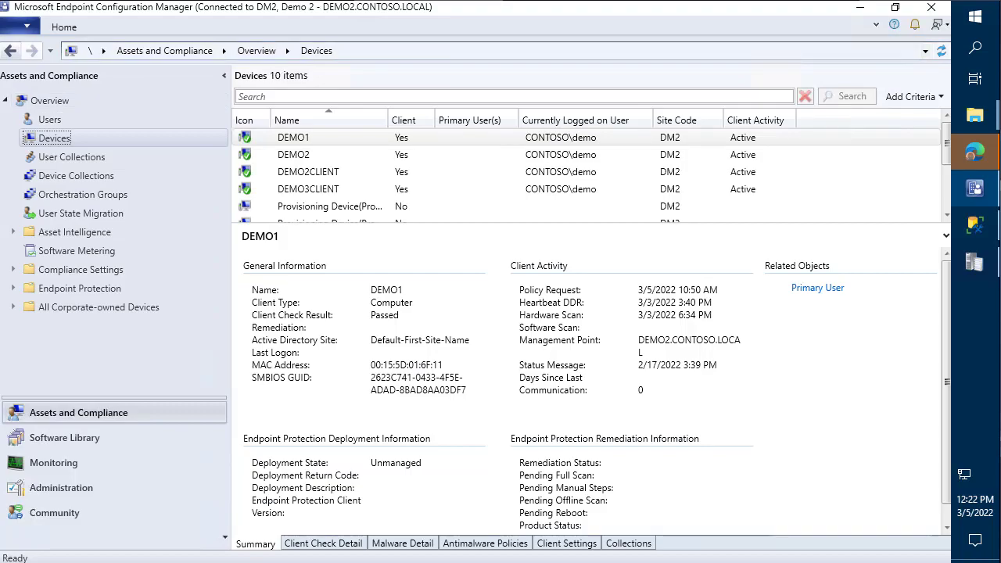
pyautogui.scroll(-1, 587, 172)
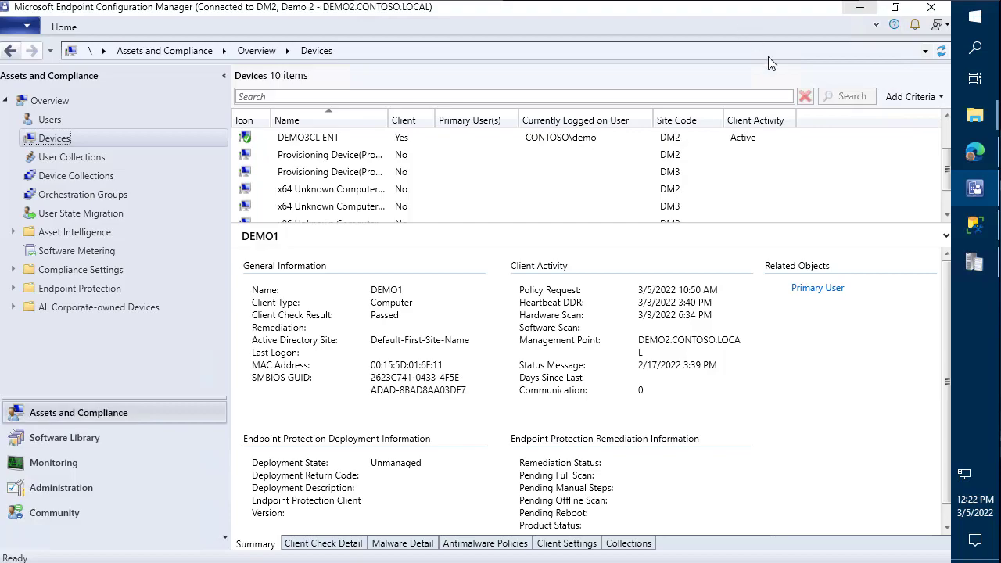
pyautogui.click(981, 153)
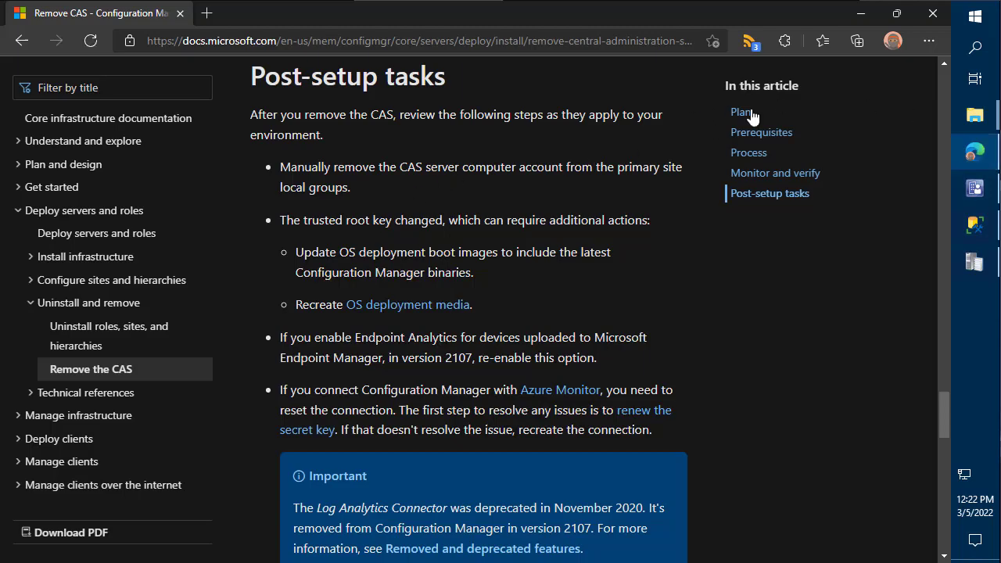
pyautogui.moveTo(390, 193); pyautogui.dragTo(291, 167)
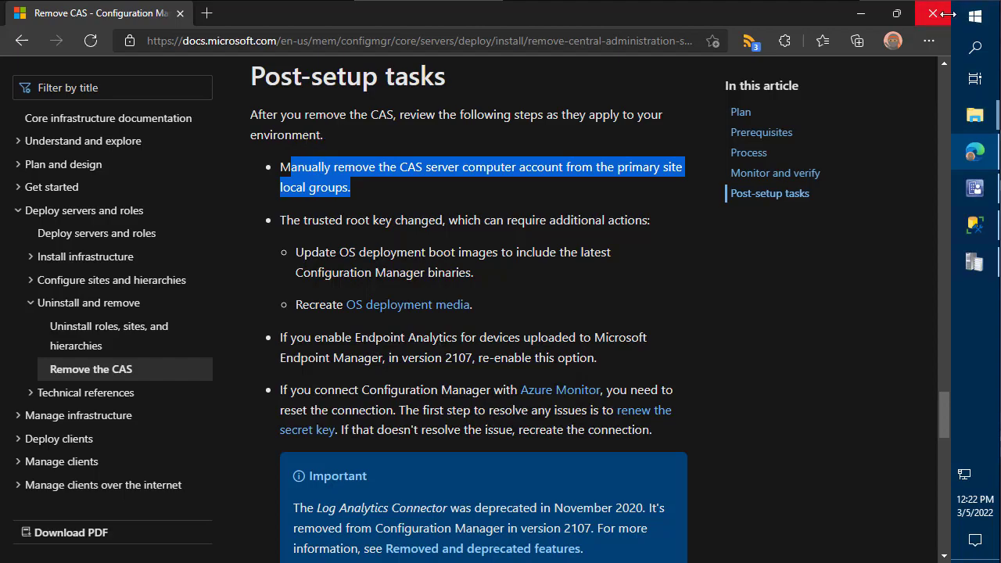
# - Launch Edit local users and groups by searching 'local' from Start
pyautogui.click(974, 17)
pyautogui.write('local')
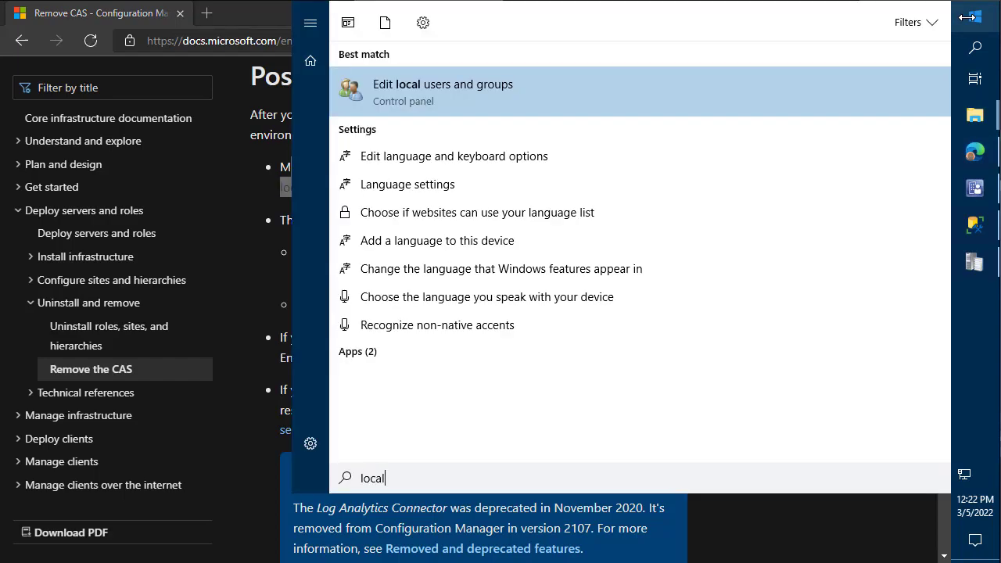
pyautogui.press('Return')
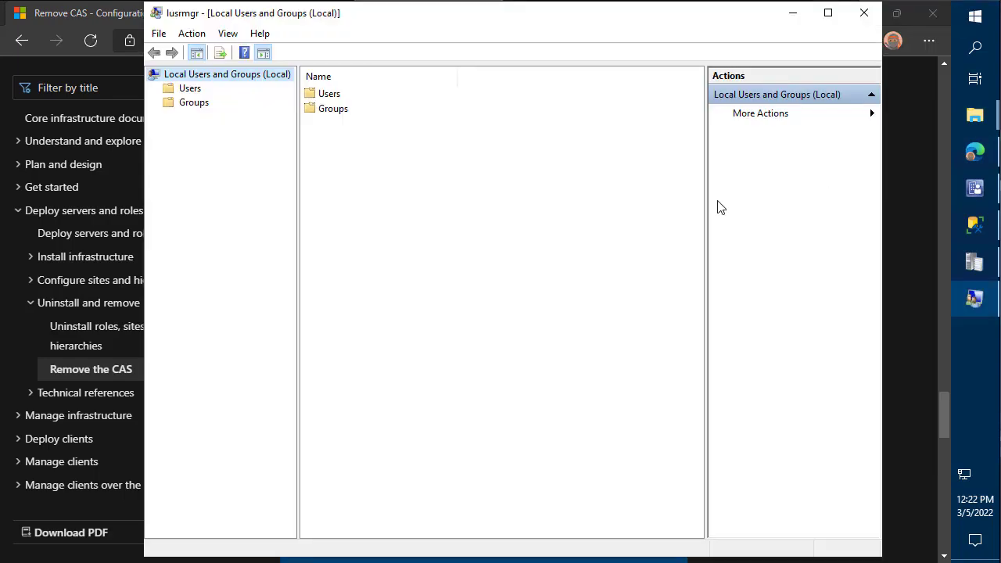
# - Remove CONTOSO\DEMO1 and CONTOSO\DEMO3 from the local Administrators group and apply the change
pyautogui.click(200, 104)
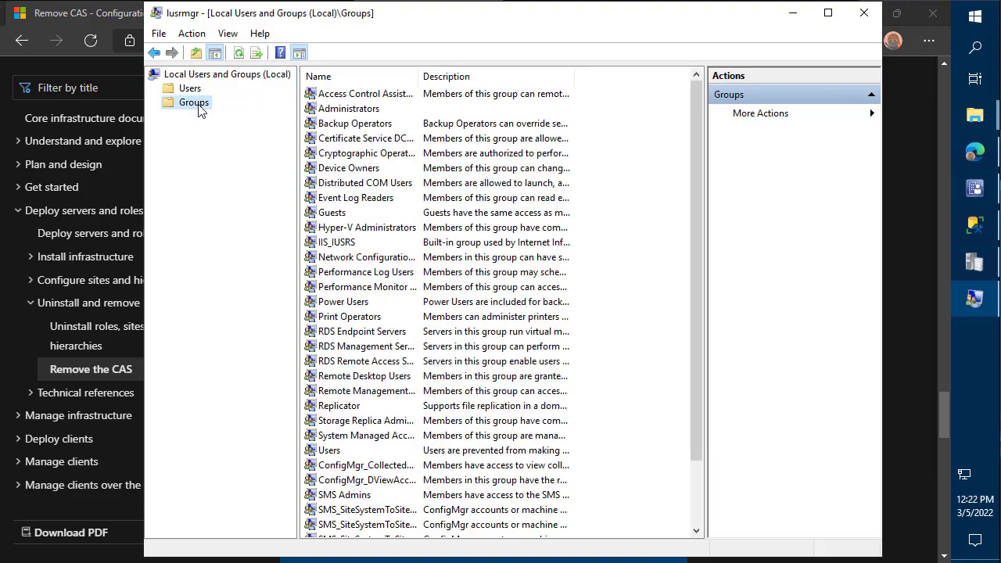
pyautogui.doubleClick(339, 110)
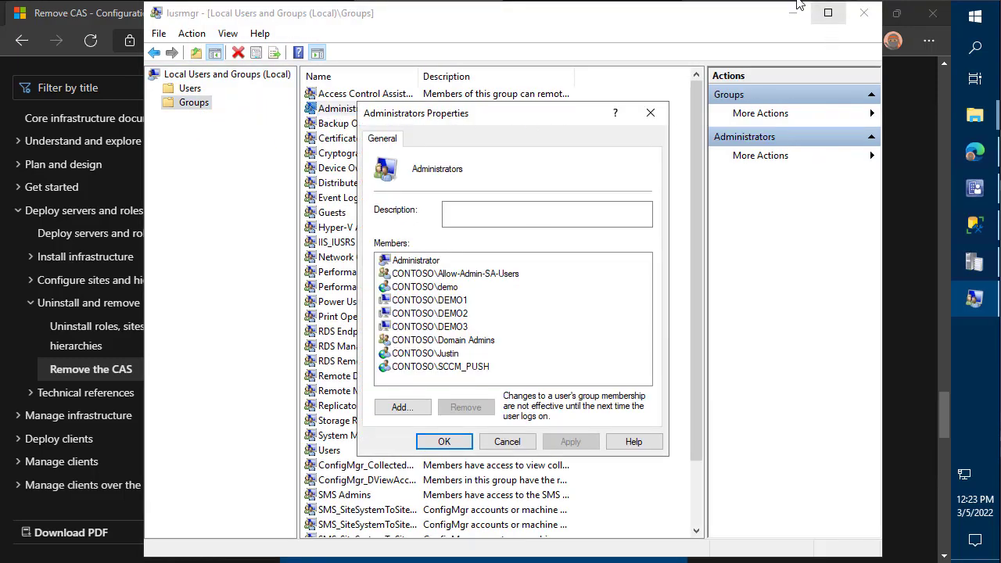
pyautogui.click(794, 13)
pyautogui.moveTo(526, 133); pyautogui.dragTo(767, 82)
pyautogui.click(693, 252)
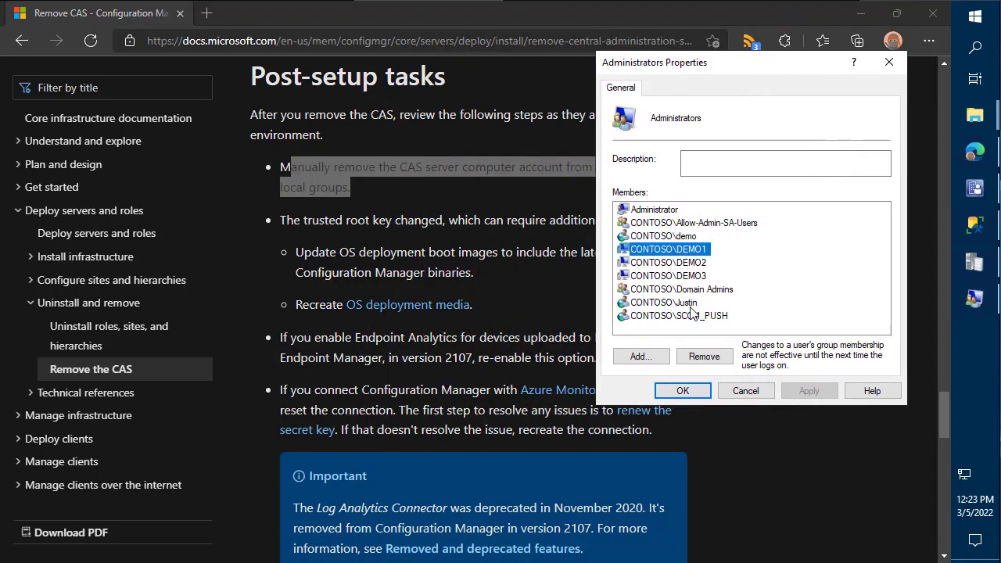
pyautogui.click(704, 357)
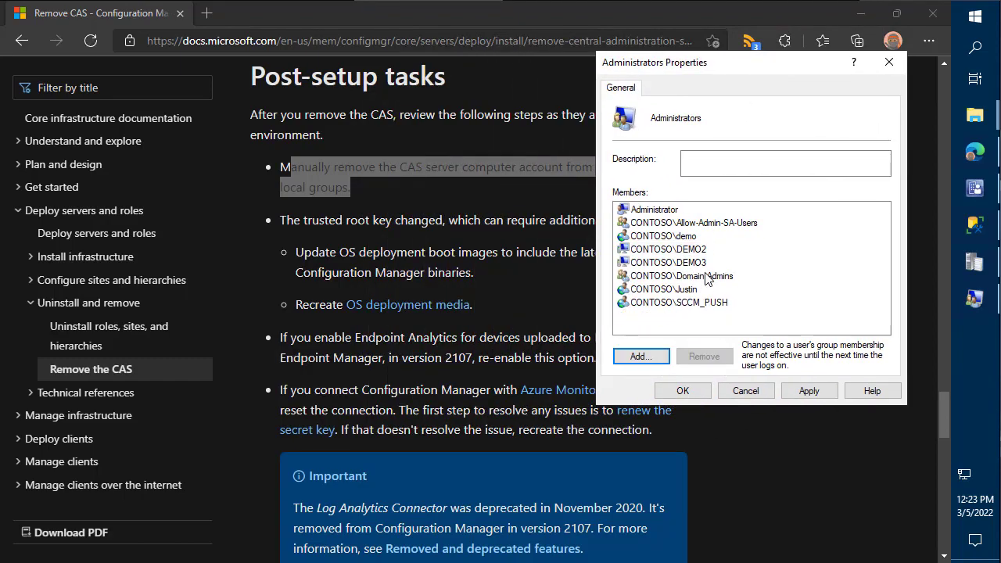
pyautogui.click(703, 263)
pyautogui.click(704, 357)
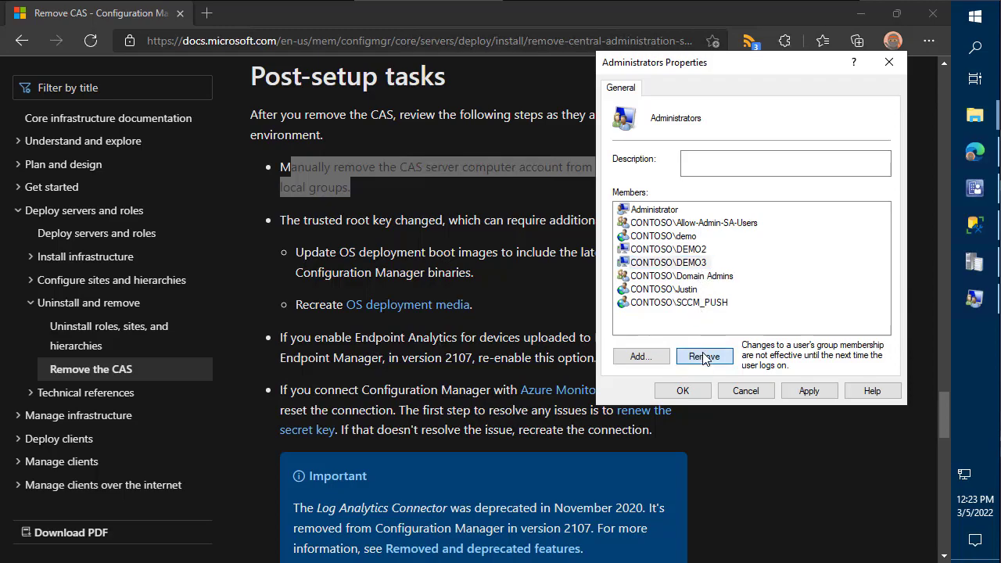
pyautogui.click(809, 391)
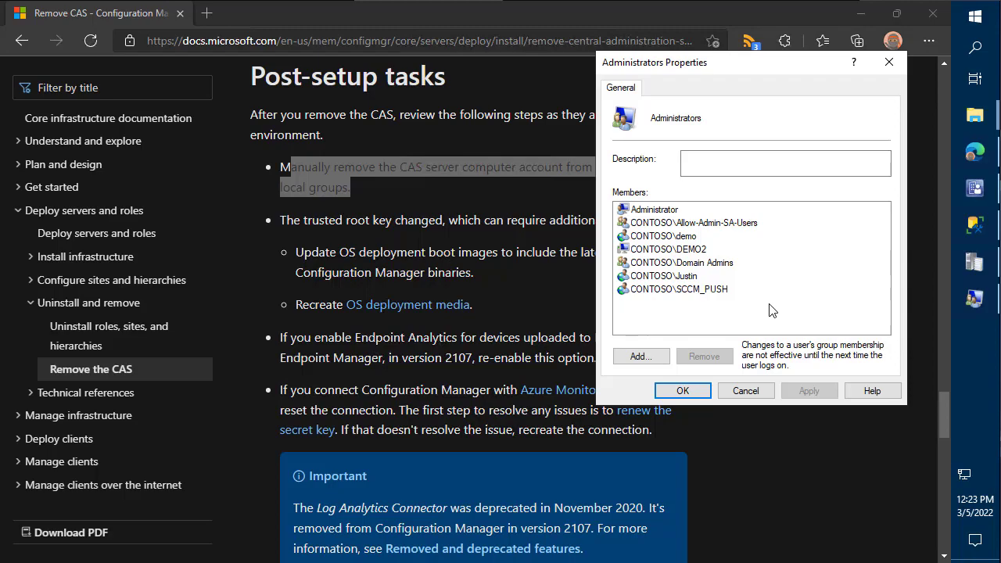
pyautogui.click(686, 394)
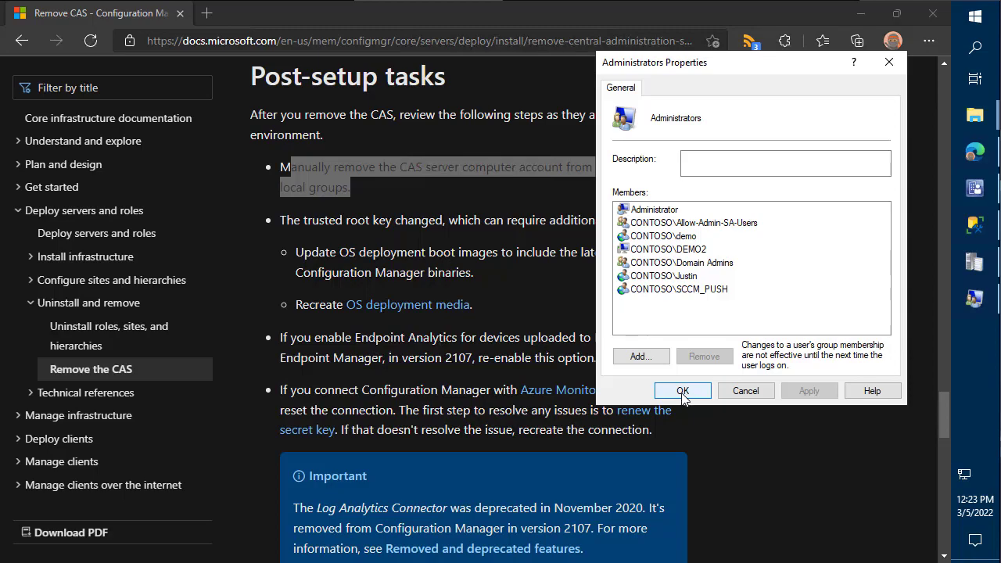
pyautogui.click(685, 394)
pyautogui.click(702, 396)
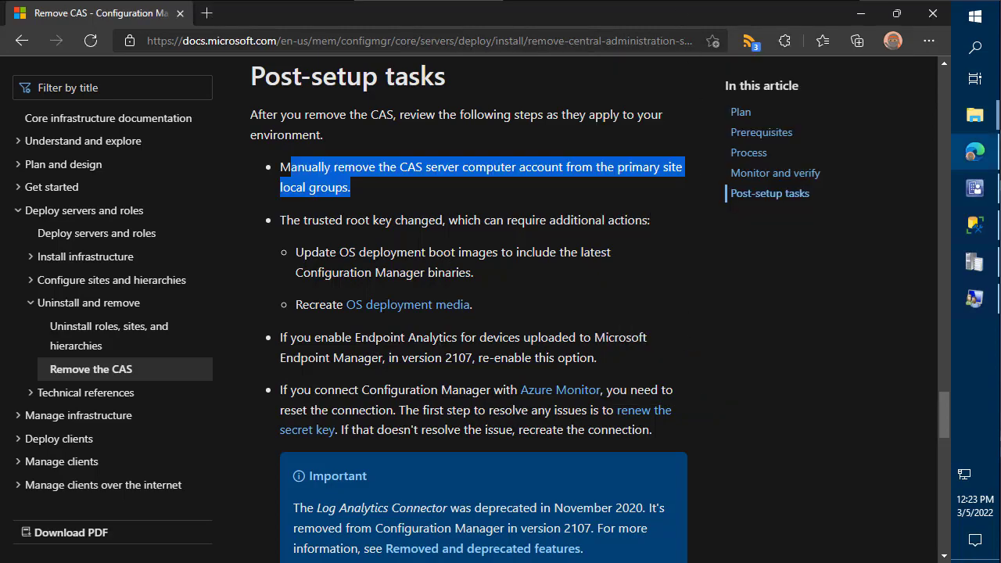
# - Read the article's trusted root key and boot image update step, then return to the console
pyautogui.moveTo(530, 280); pyautogui.dragTo(287, 220)
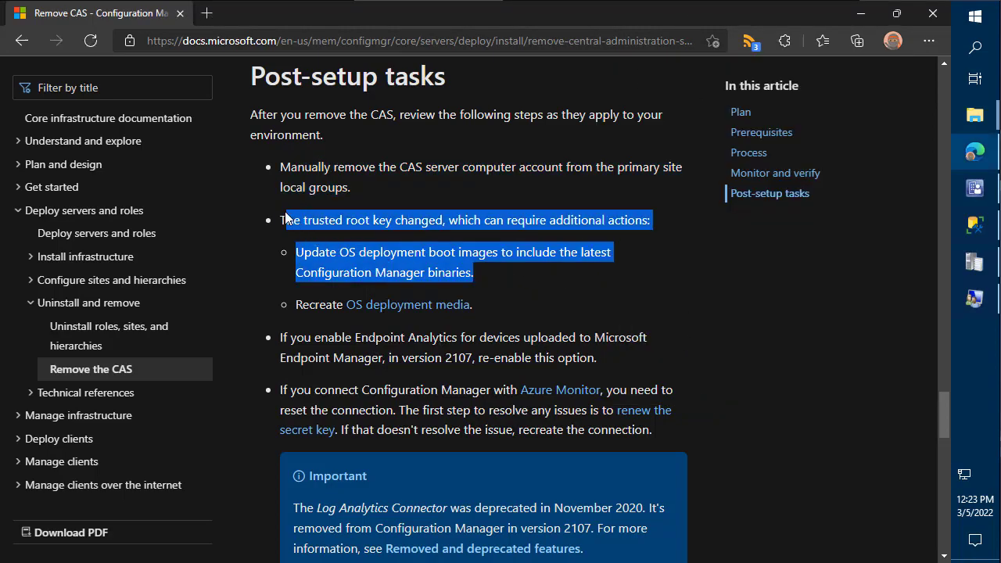
pyautogui.moveTo(989, 200)
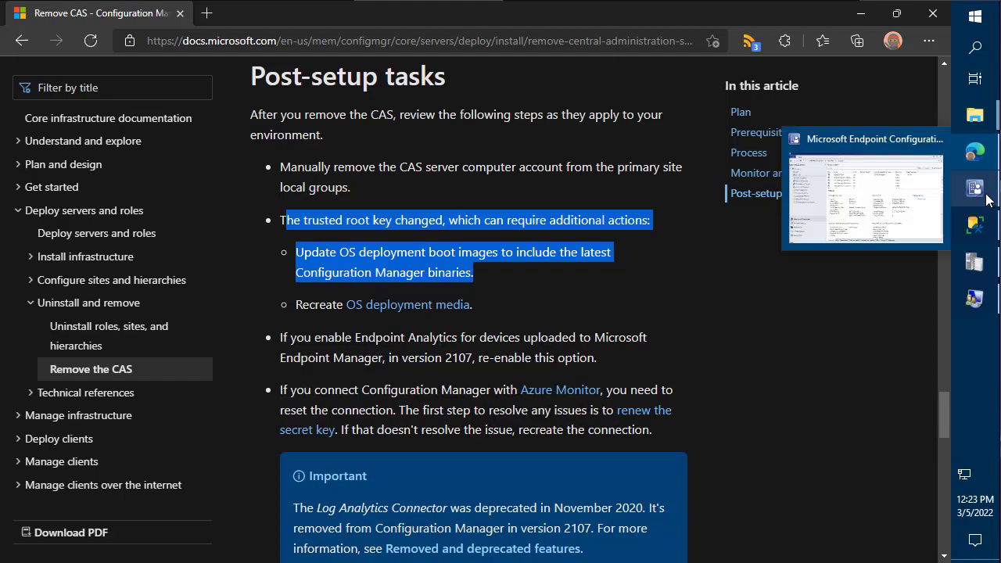
pyautogui.click(571, 263)
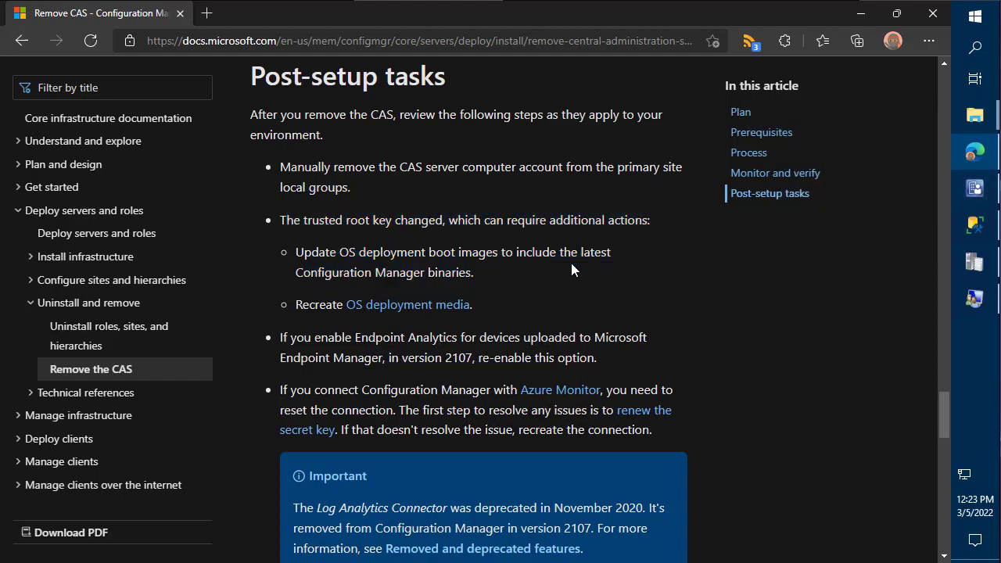
pyautogui.click(974, 189)
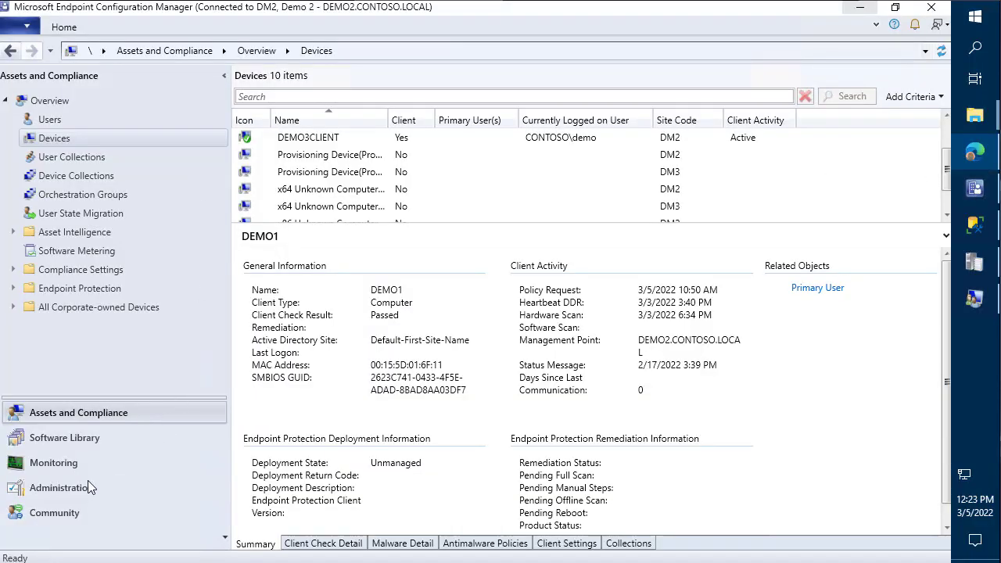
# - Update distribution points with Boot image (x64) from Software Library > Operating Systems > Boot Images
pyautogui.click(86, 492)
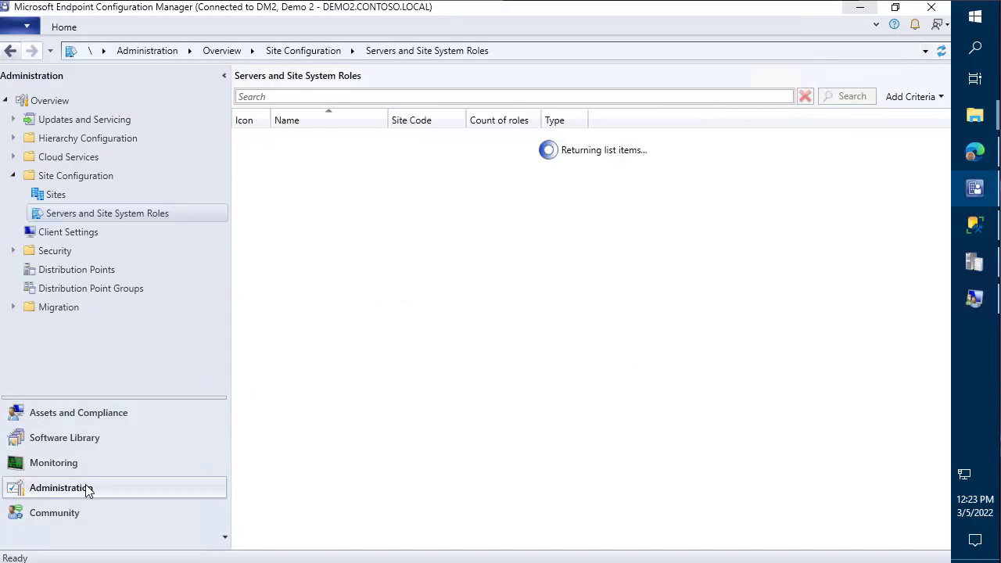
pyautogui.click(83, 438)
pyautogui.click(78, 157)
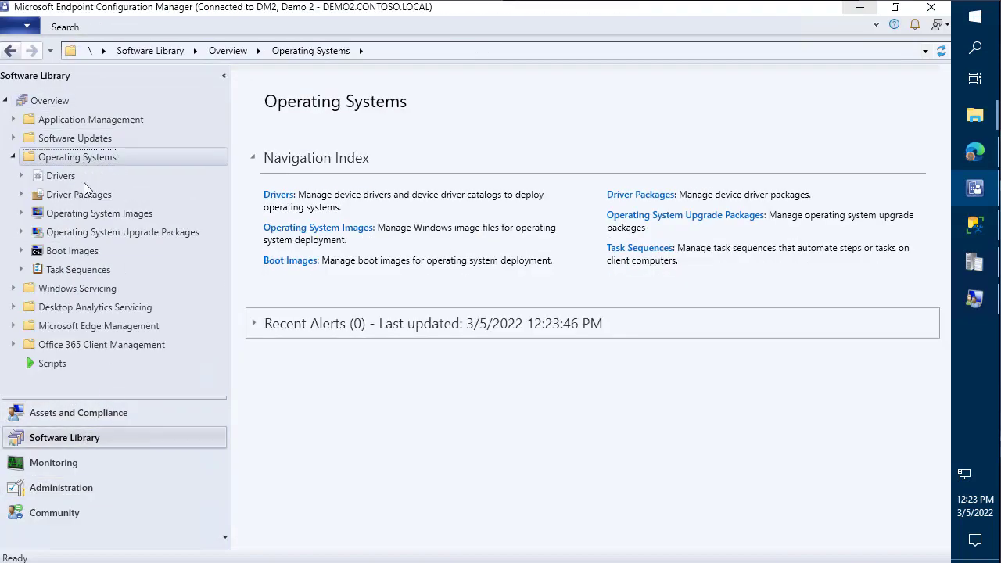
pyautogui.click(91, 255)
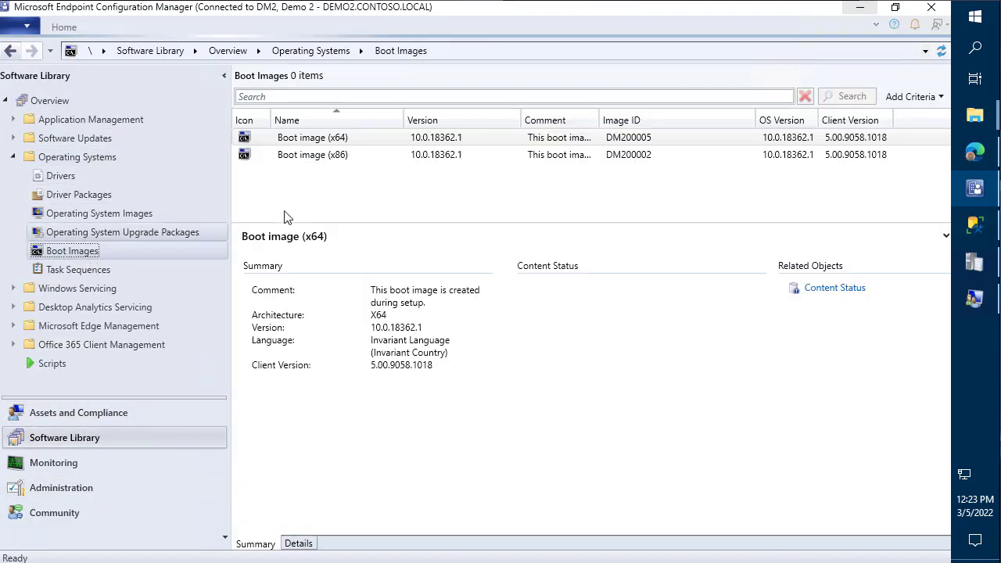
pyautogui.rightClick(344, 139)
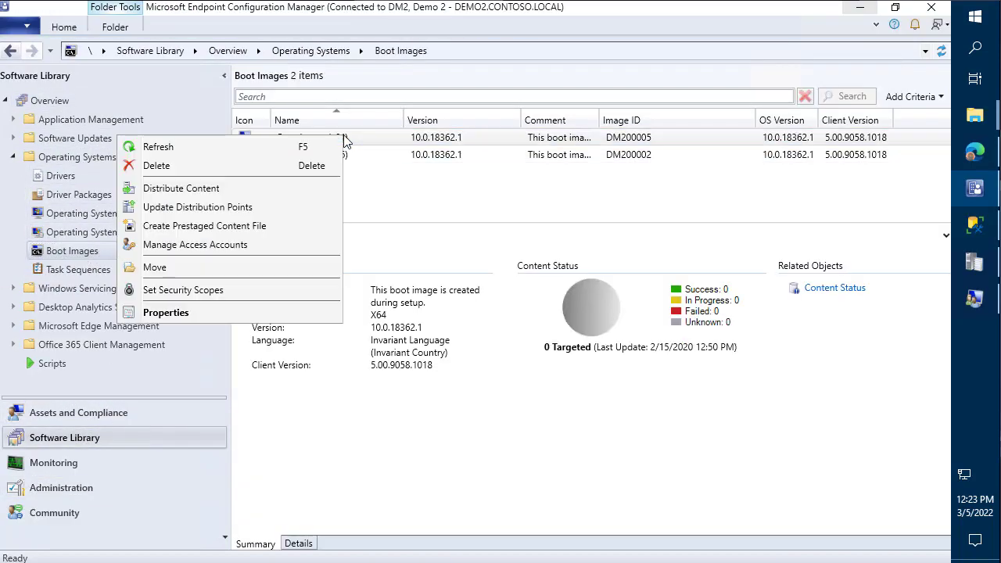
pyautogui.click(245, 209)
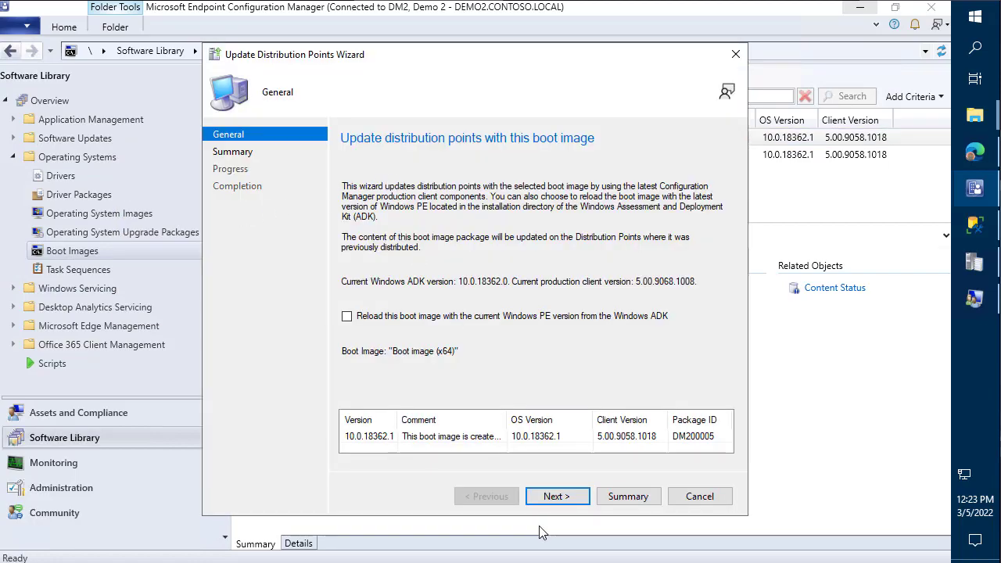
pyautogui.click(558, 498)
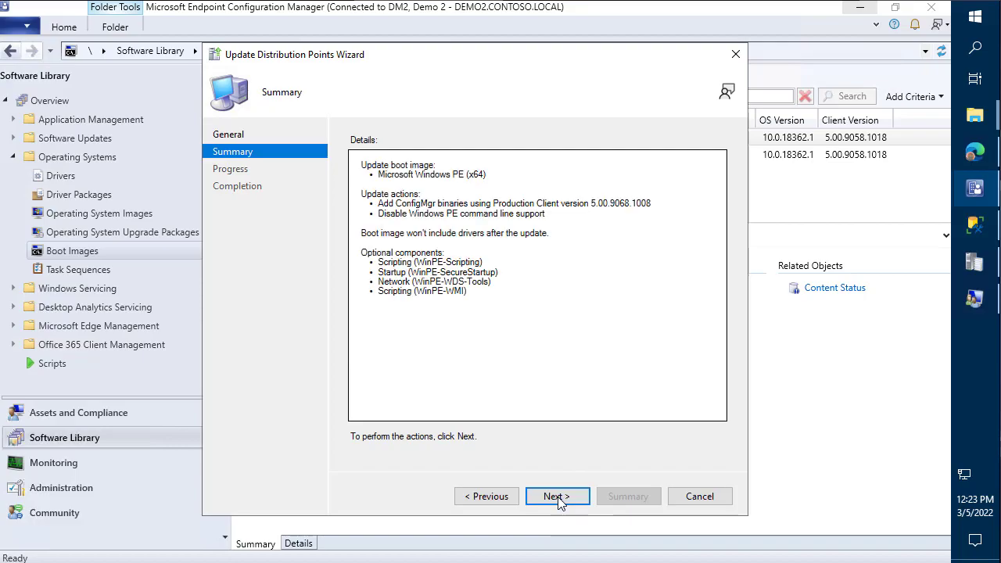
pyautogui.click(558, 499)
pyautogui.moveTo(493, 55); pyautogui.dragTo(657, 53)
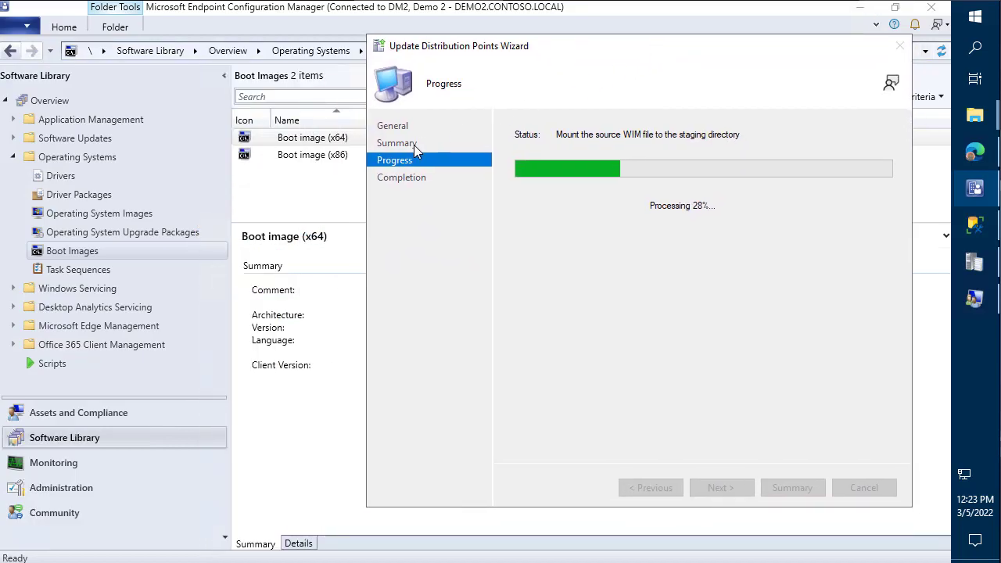
pyautogui.moveTo(227, 119)
pyautogui.mouseDown()
pyautogui.moveTo(352, 197)
pyautogui.moveTo(363, 189)
pyautogui.mouseUp()
pyautogui.moveTo(322, 163); pyautogui.dragTo(346, 188)
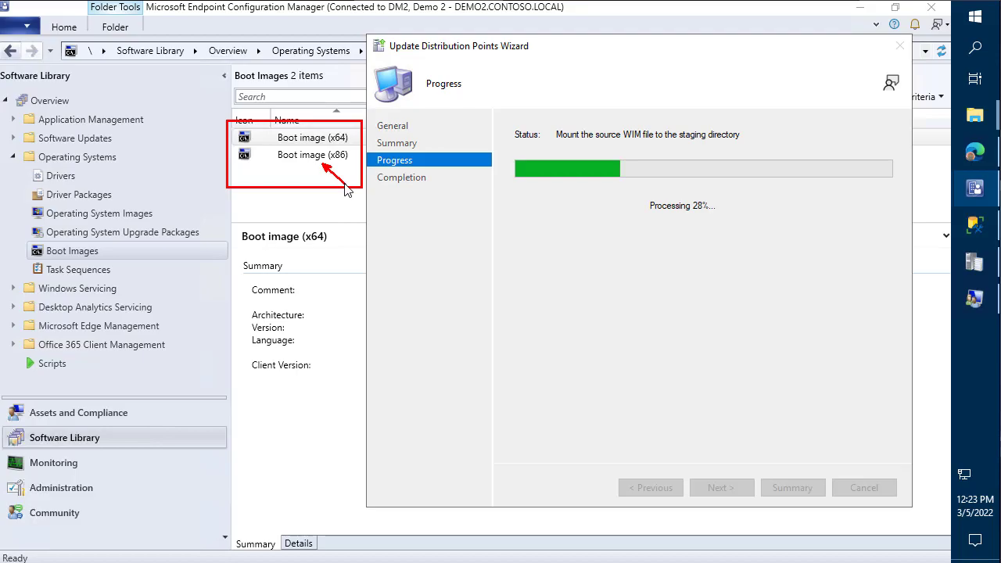
pyautogui.press('Escape')
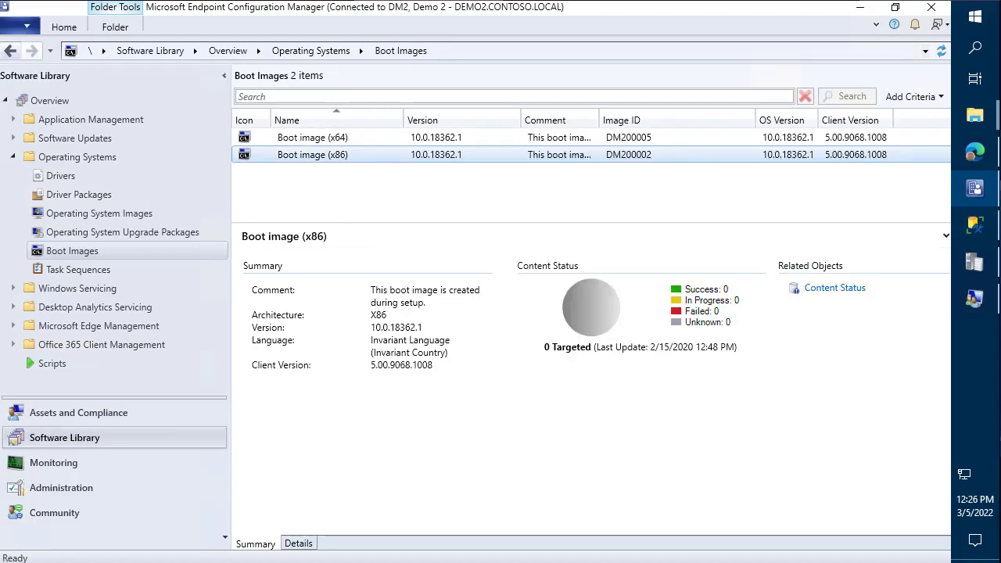
# - Review the Remove CAS article's post-setup steps, highlighting the Surface drivers bullet, then return to the console
pyautogui.click(978, 154)
pyautogui.scroll(-3, 448, 295)
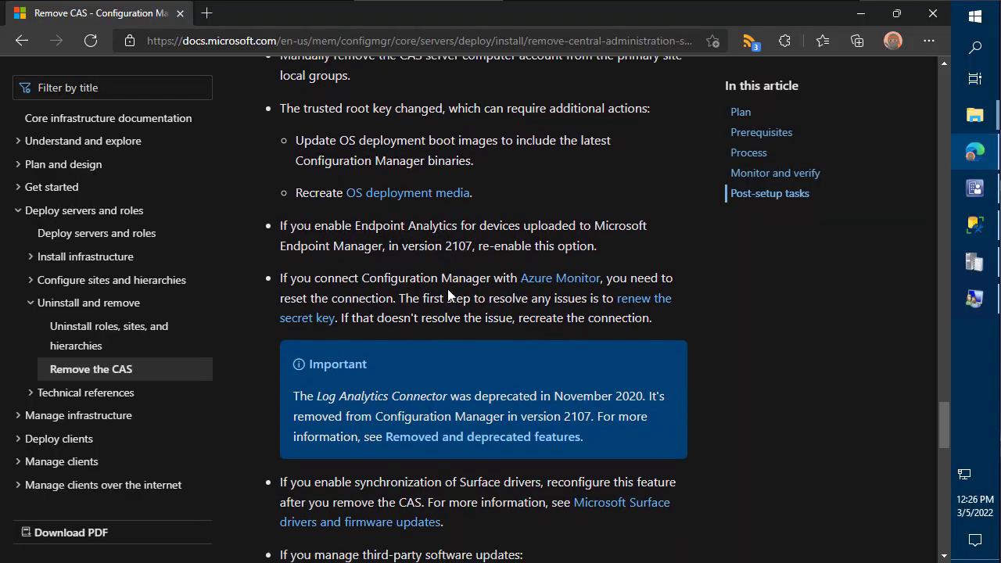
pyautogui.scroll(-2, 448, 267)
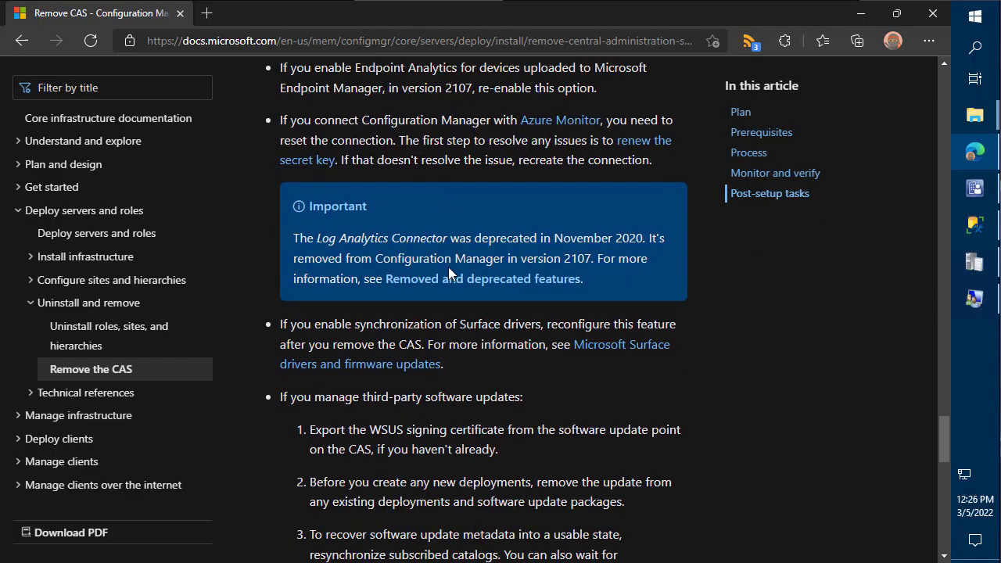
pyautogui.scroll(1, 448, 267)
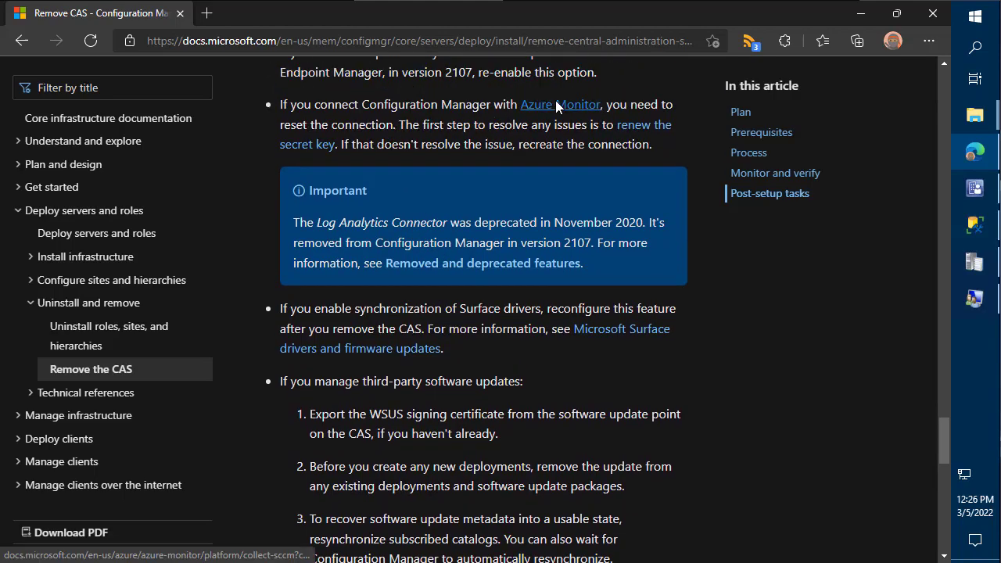
pyautogui.scroll(-1, 505, 195)
pyautogui.scroll(-2, 507, 222)
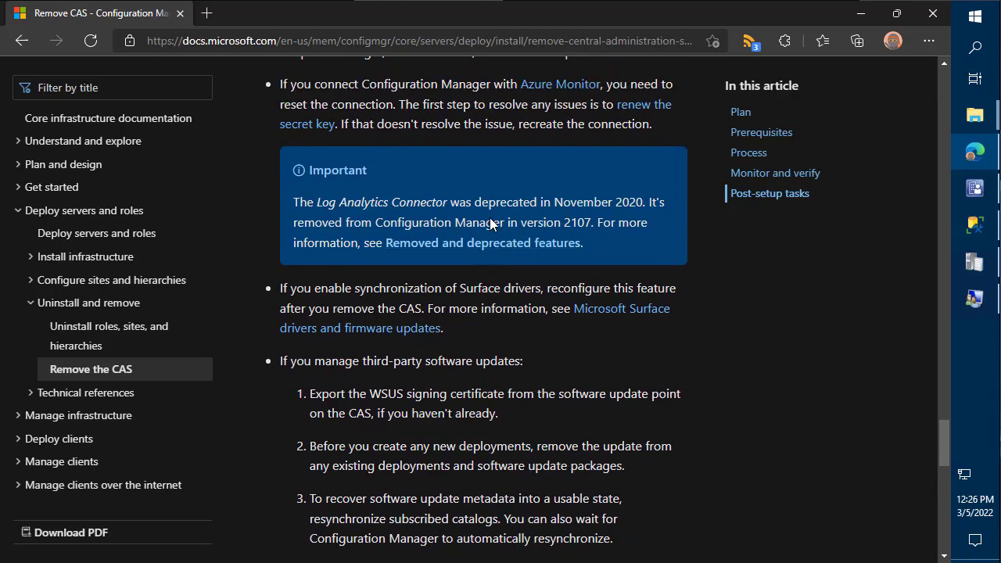
pyautogui.scroll(1, 489, 223)
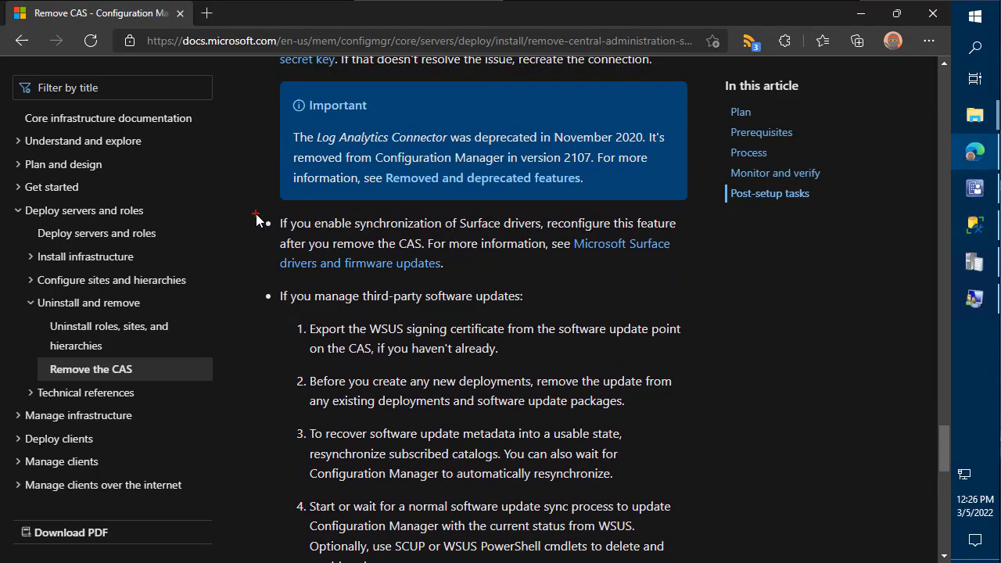
pyautogui.moveTo(255, 213); pyautogui.dragTo(694, 277)
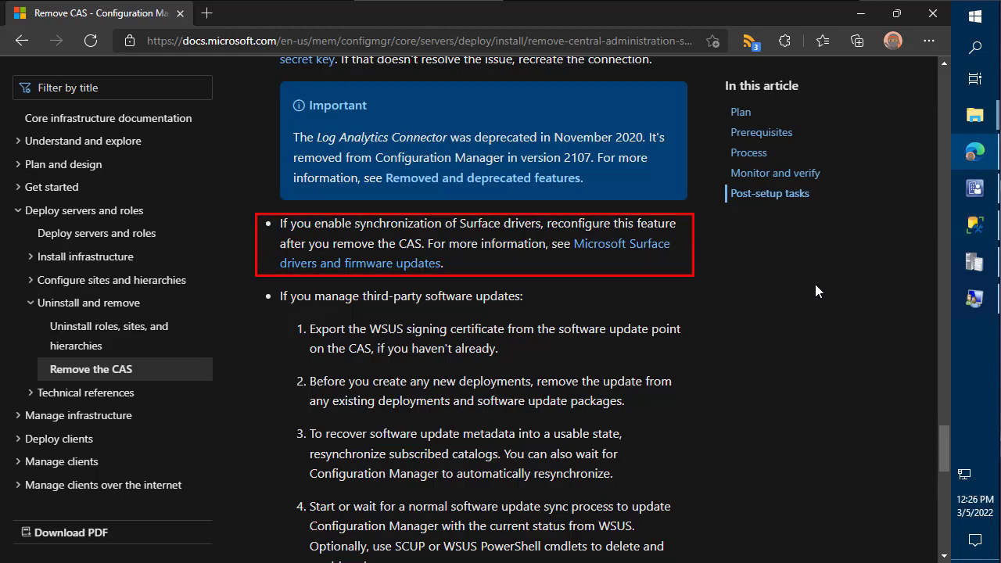
pyautogui.click(975, 188)
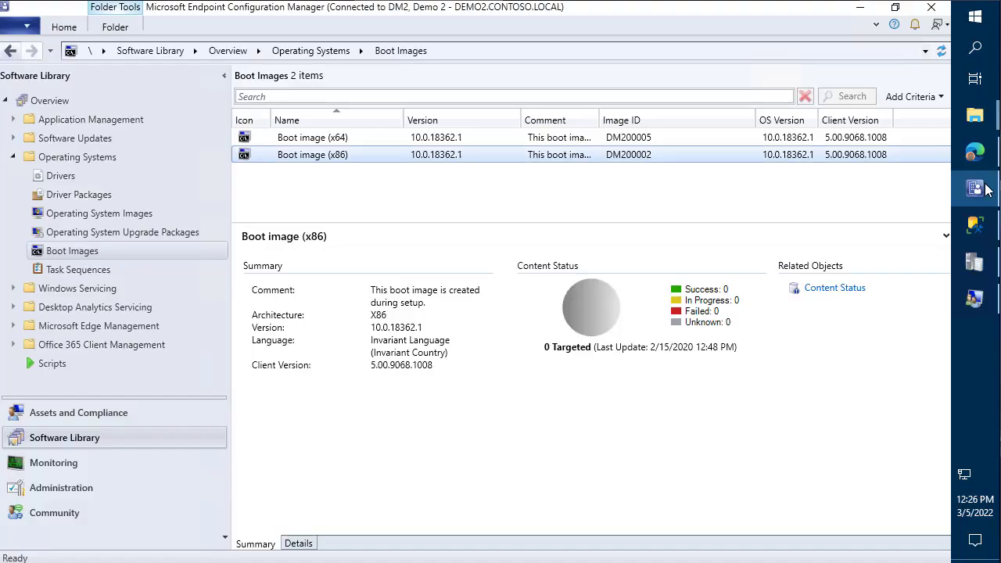
# - Open the Software Update Point component properties for site DM2 under Administration > Sites
pyautogui.click(112, 484)
pyautogui.click(302, 139)
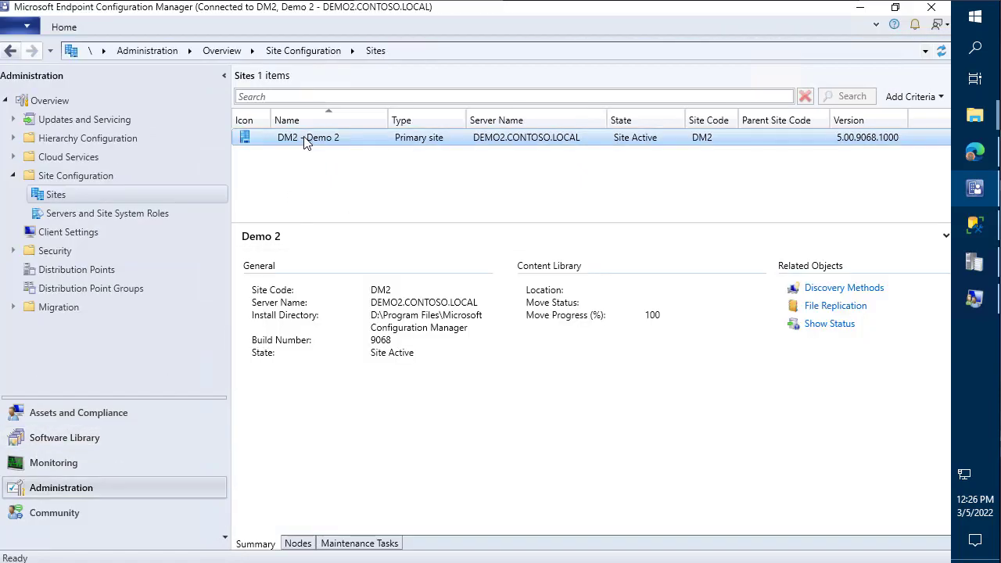
pyautogui.rightClick(301, 139)
pyautogui.moveTo(217, 345)
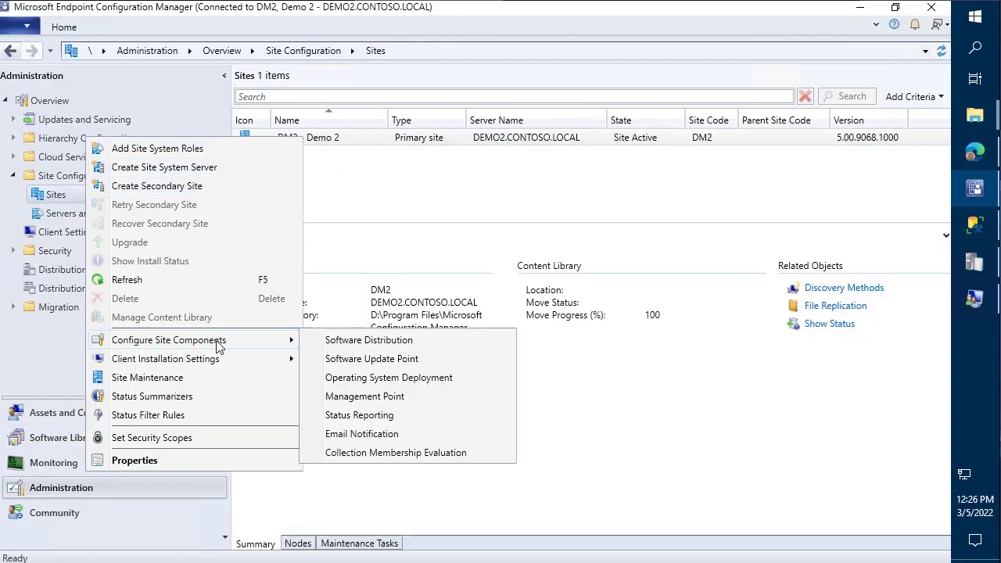
pyautogui.click(383, 361)
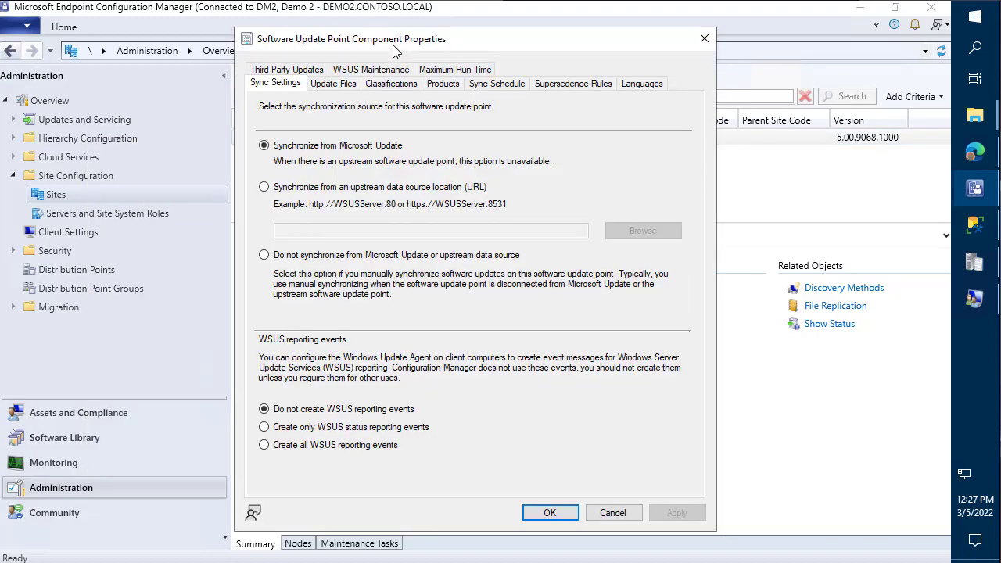
# - Confirm Surface drivers isn't selected among the update classifications, then cancel without changes
pyautogui.moveTo(394, 45); pyautogui.dragTo(560, 39)
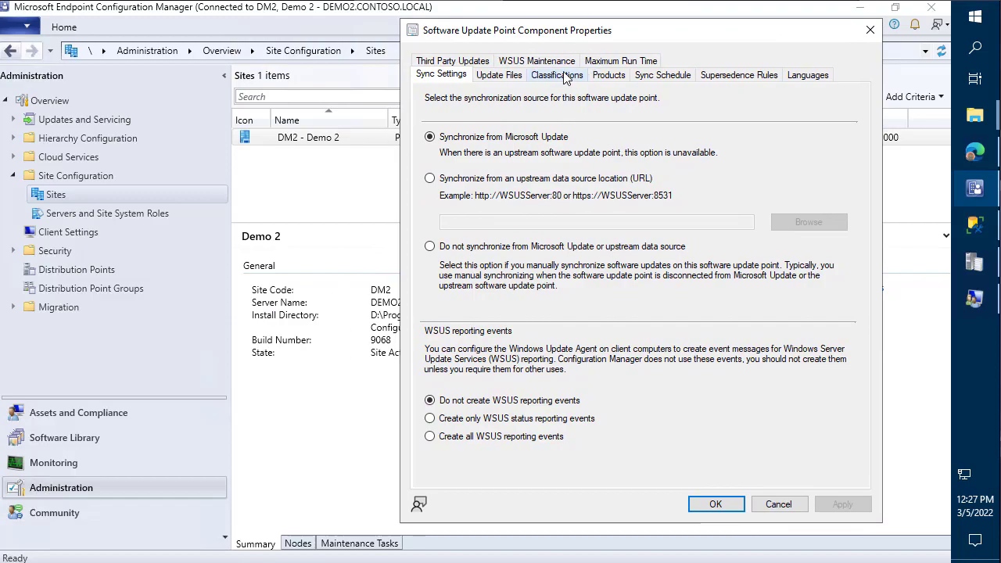
pyautogui.click(558, 75)
pyautogui.hotkey('ctrl', '1')
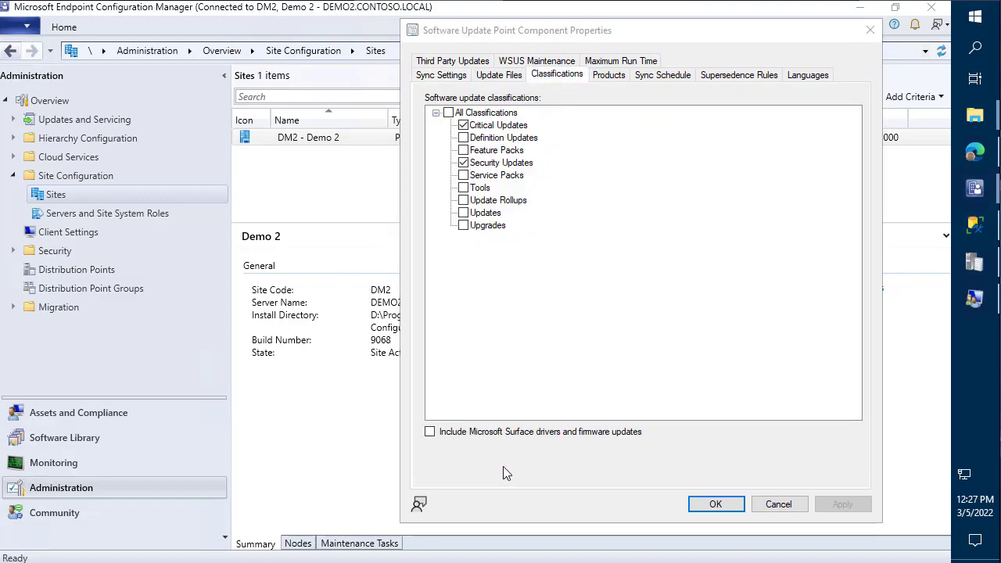
pyautogui.moveTo(334, 383)
pyautogui.mouseDown()
pyautogui.moveTo(690, 407)
pyautogui.moveTo(823, 430)
pyautogui.moveTo(790, 417)
pyautogui.mouseUp()
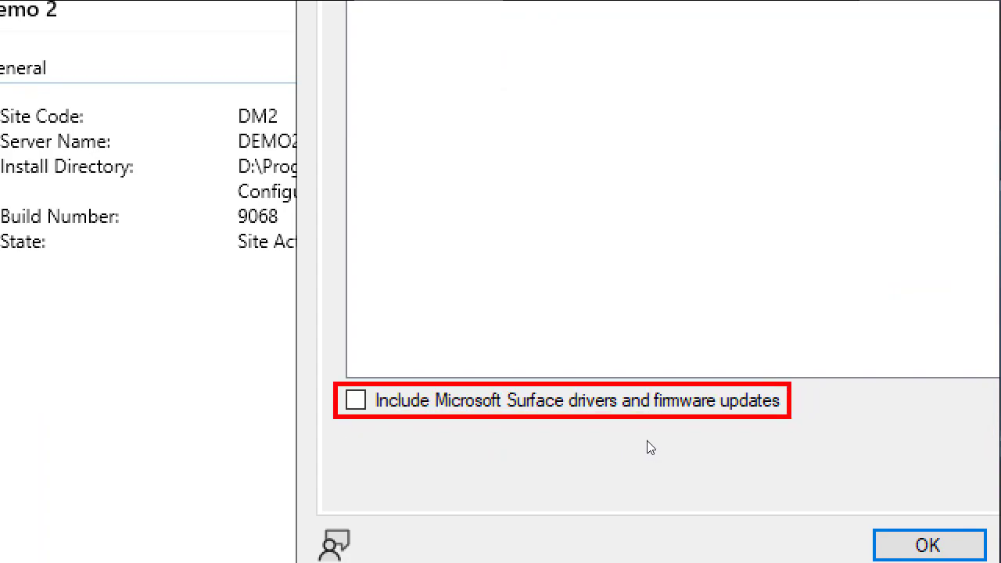
pyautogui.press('Escape')
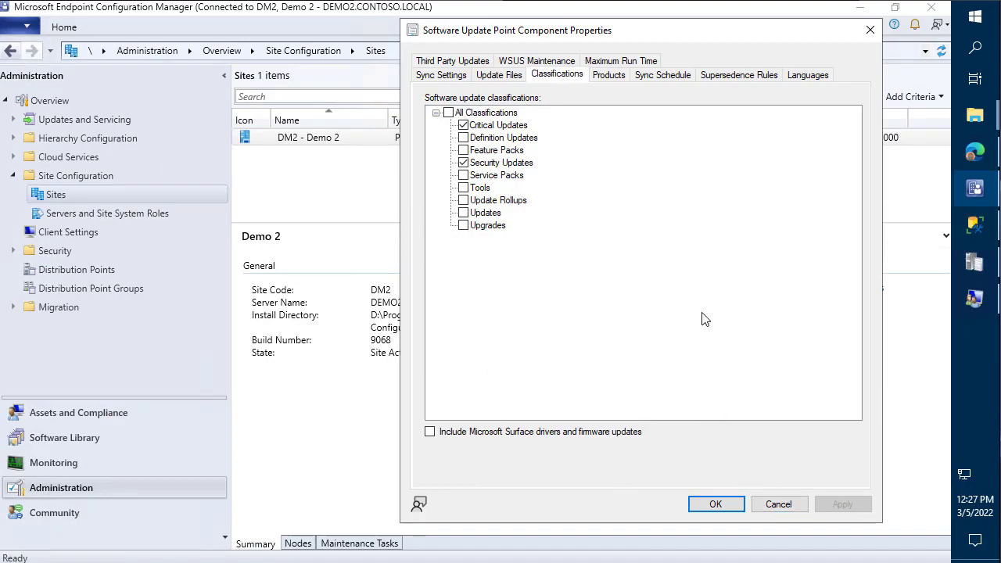
pyautogui.click(778, 504)
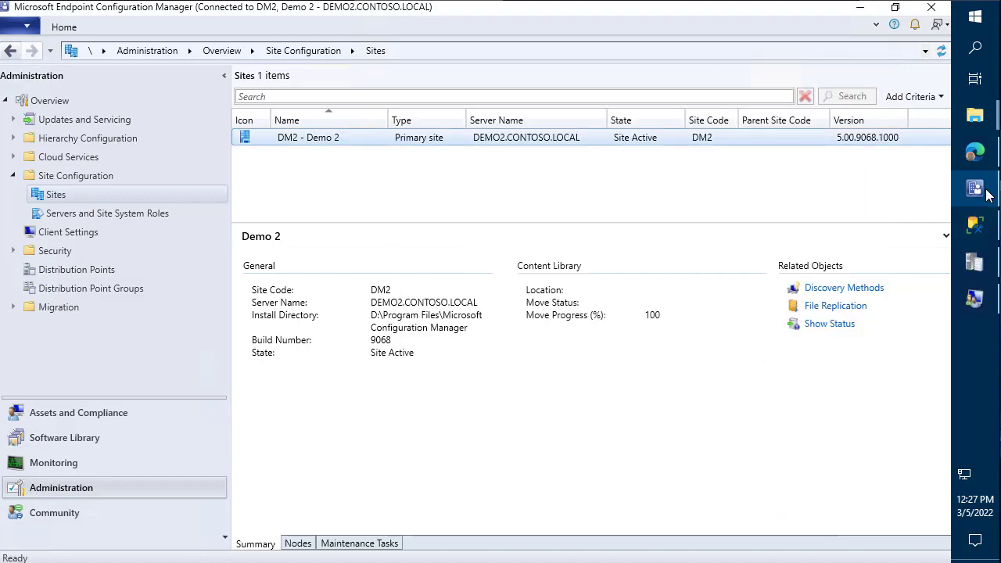
pyautogui.click(976, 152)
# - Read down to step 5 of the article's third-party update steps, then return to the Sites view
pyautogui.scroll(-2, 673, 297)
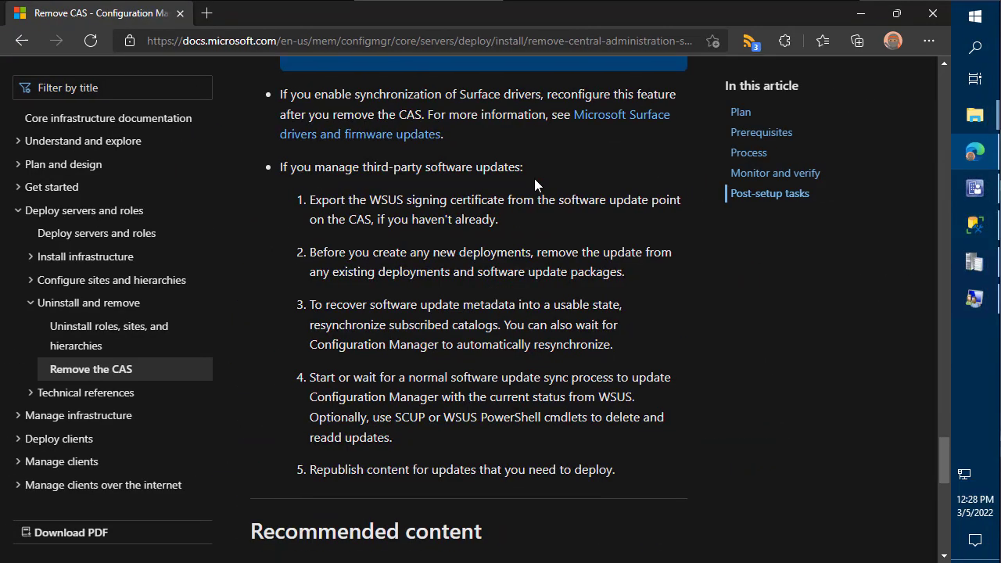
pyautogui.click(975, 192)
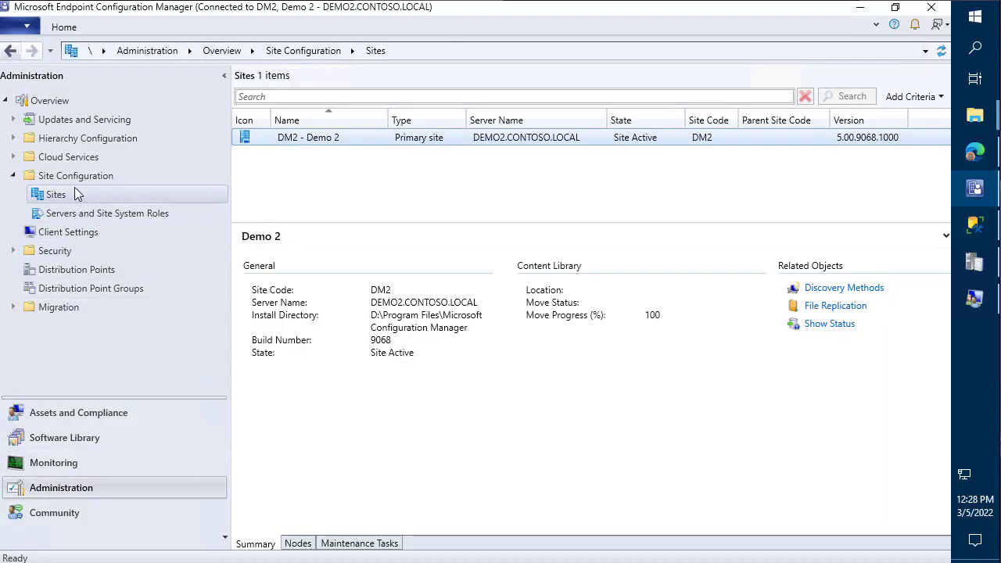
# - Show Monitoring > Site Hierarchy and sketch green boxes labelled CAS and DM2 joined by a line
pyautogui.click(78, 462)
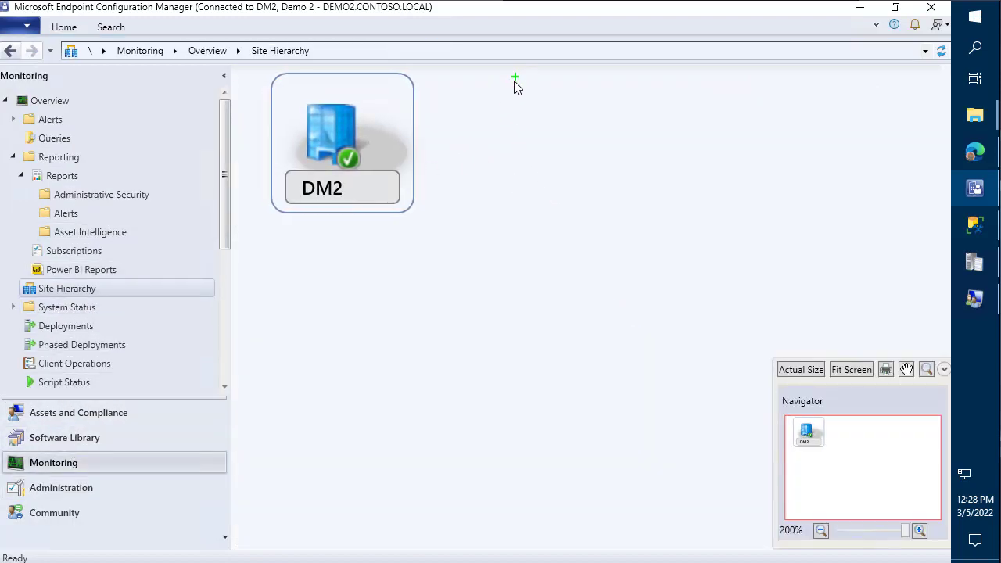
pyautogui.moveTo(514, 81)
pyautogui.mouseDown()
pyautogui.moveTo(706, 153)
pyautogui.moveTo(686, 213)
pyautogui.mouseUp()
pyautogui.write('t')
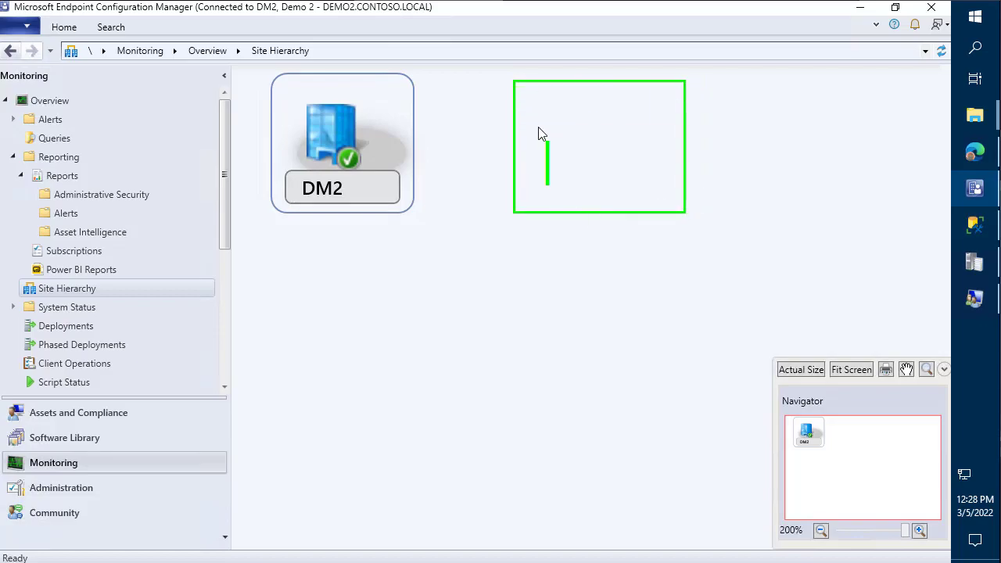
pyautogui.write('CAS')
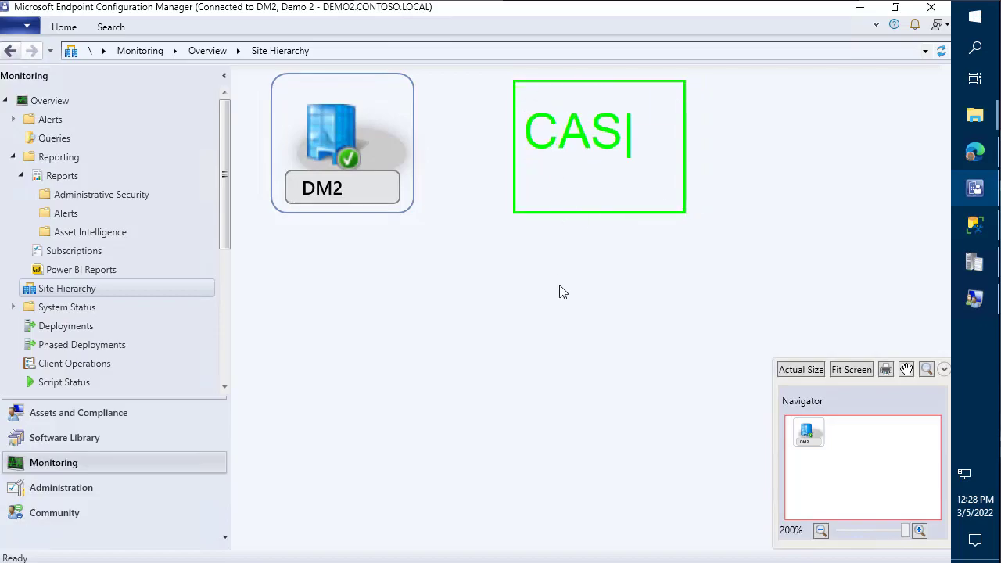
pyautogui.moveTo(453, 378)
pyautogui.mouseDown()
pyautogui.moveTo(621, 467)
pyautogui.moveTo(477, 373)
pyautogui.mouseUp()
pyautogui.moveTo(499, 336)
pyautogui.mouseDown()
pyautogui.moveTo(659, 461)
pyautogui.moveTo(723, 489)
pyautogui.mouseUp()
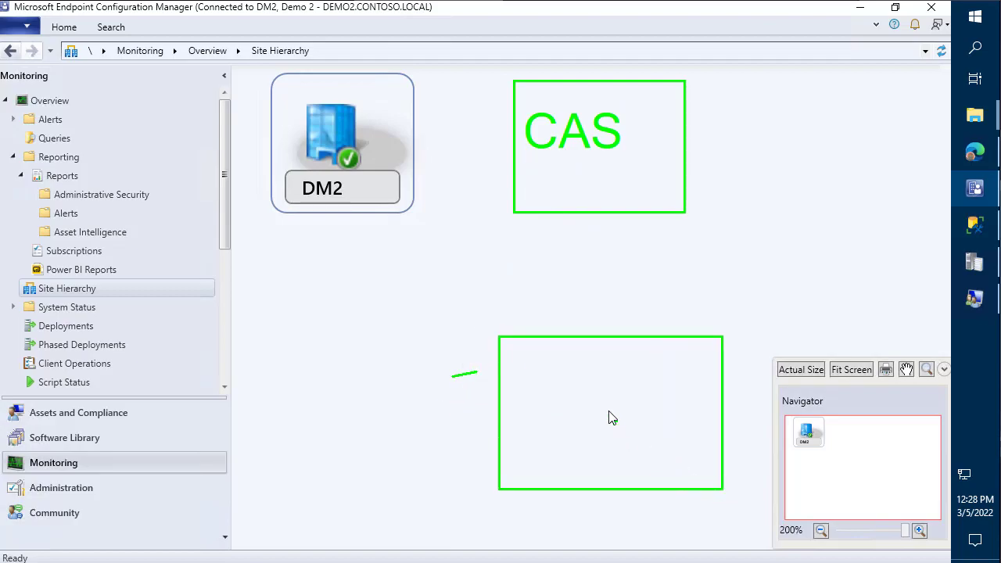
pyautogui.write('t')
pyautogui.write('DM2')
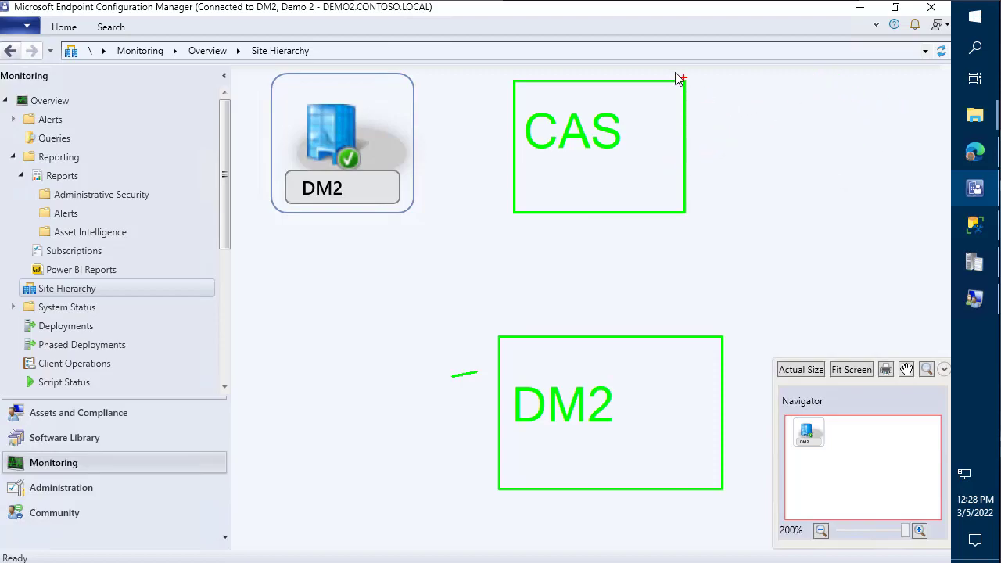
pyautogui.moveTo(598, 76); pyautogui.dragTo(603, 115)
# - Draw a box labelled WU/MU above the CAS box
pyautogui.moveTo(634, 21)
pyautogui.mouseDown()
pyautogui.moveTo(780, 57)
pyautogui.moveTo(913, 69)
pyautogui.mouseUp()
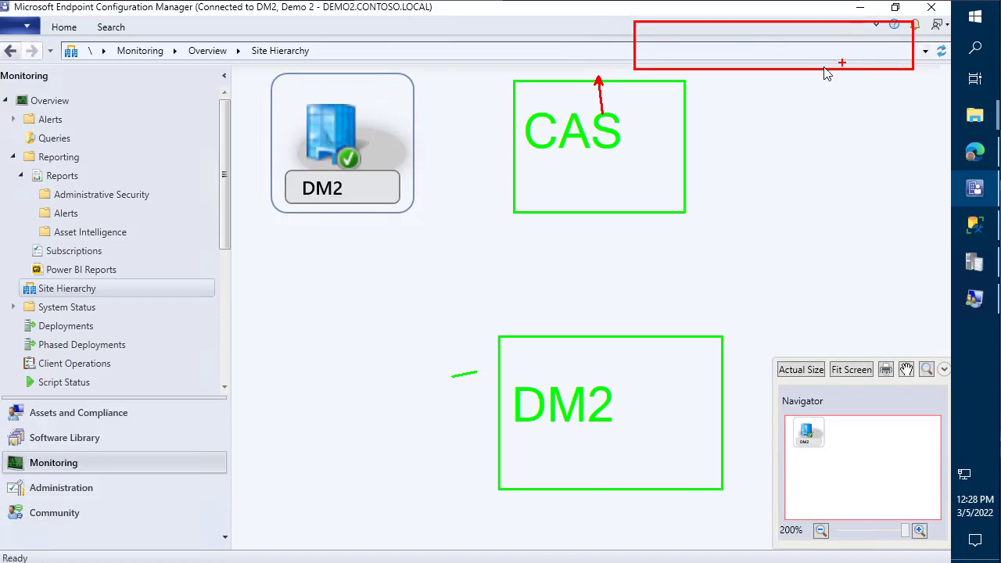
pyautogui.press('t')
pyautogui.write('WU')
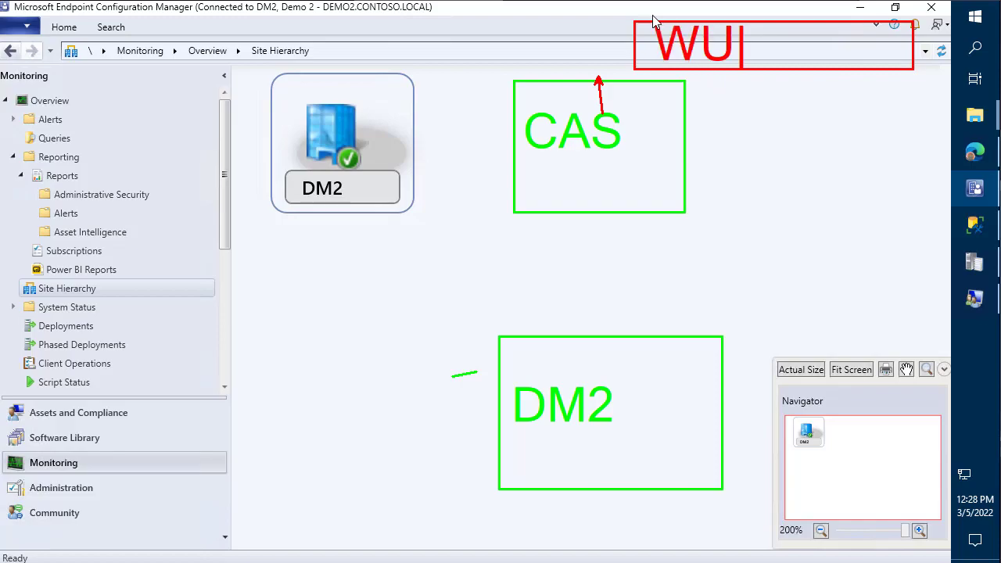
pyautogui.write('/MU')
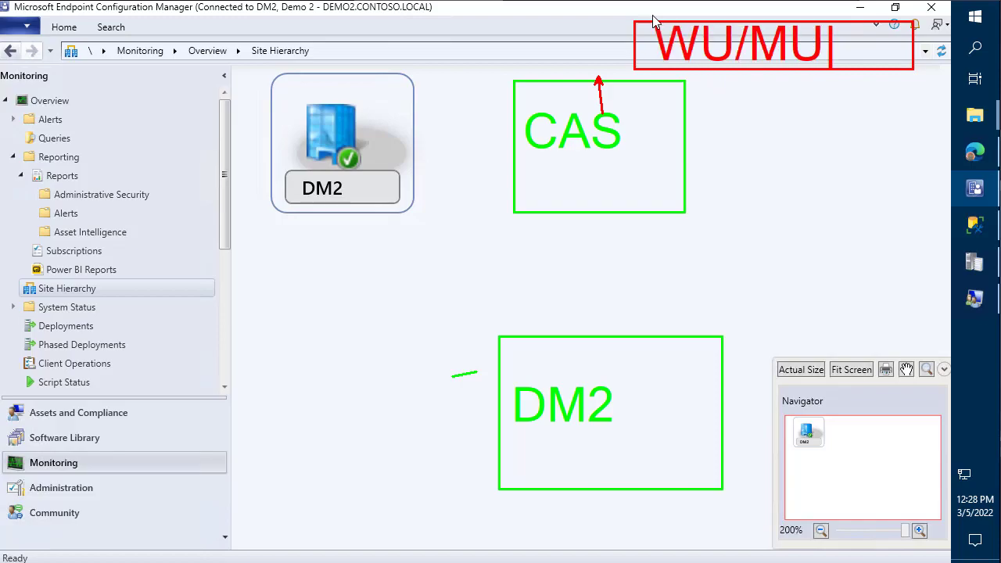
pyautogui.press('Escape')
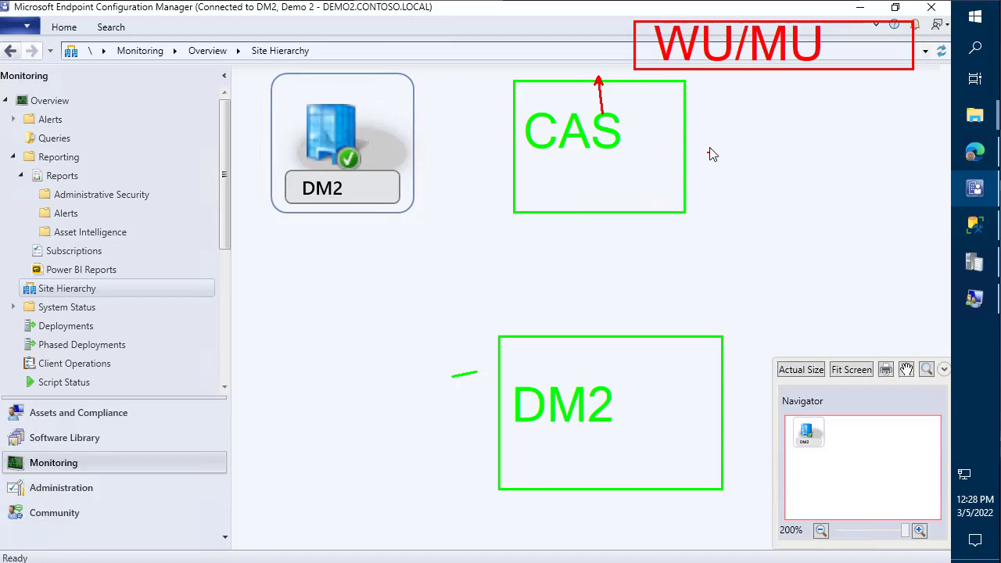
# - Draw two boxes labelled SUP, one beside CAS and one beside DM2
pyautogui.moveTo(702, 143)
pyautogui.mouseDown()
pyautogui.moveTo(757, 177)
pyautogui.moveTo(903, 201)
pyautogui.mouseUp()
pyautogui.write('t')
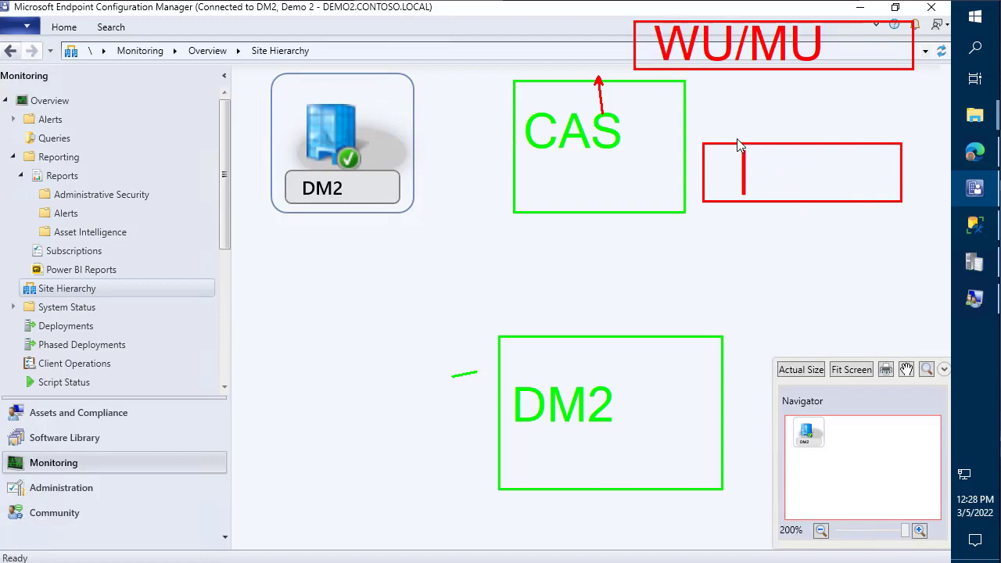
pyautogui.write('SUP')
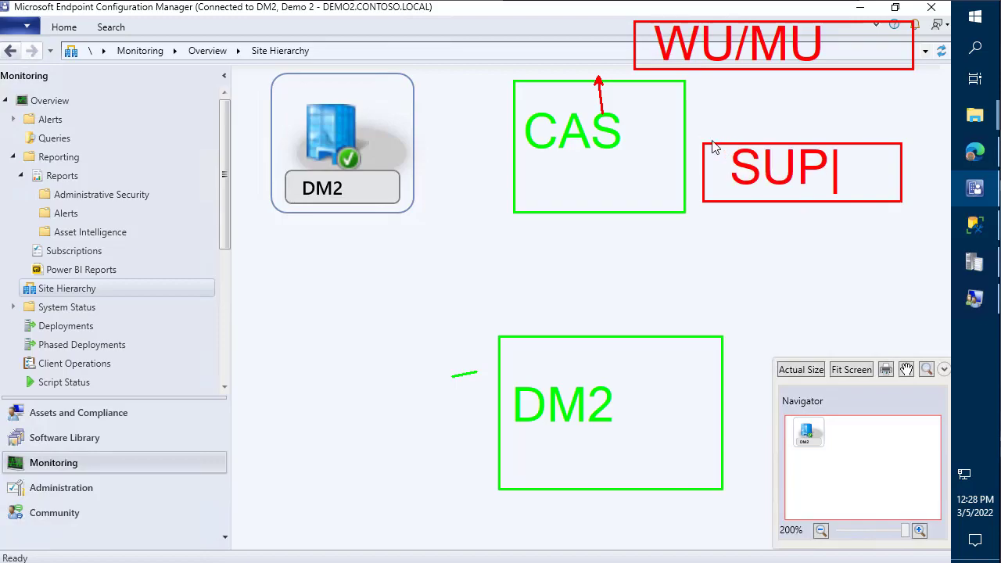
pyautogui.press('Escape')
pyautogui.moveTo(720, 293); pyautogui.dragTo(926, 350)
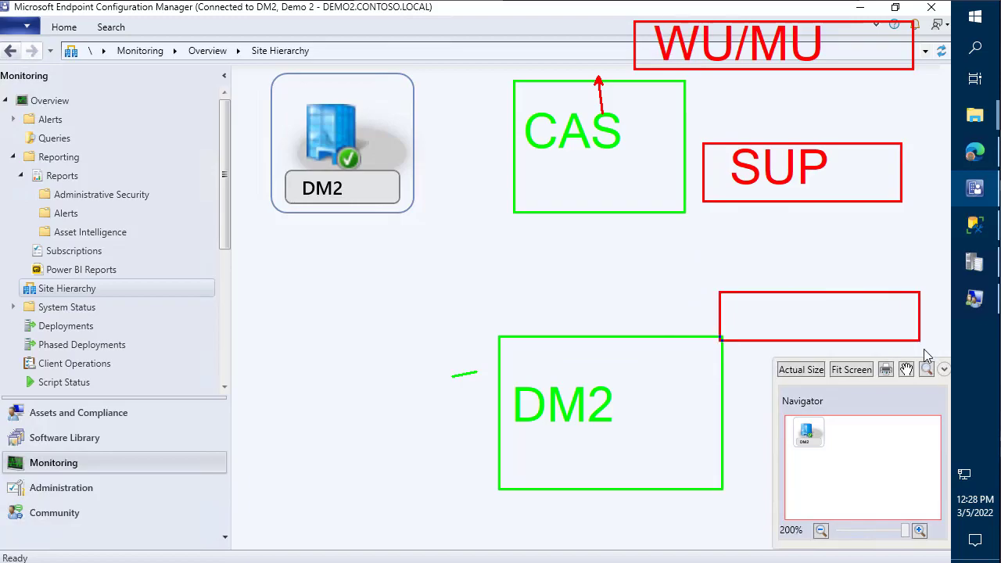
pyautogui.write('t')
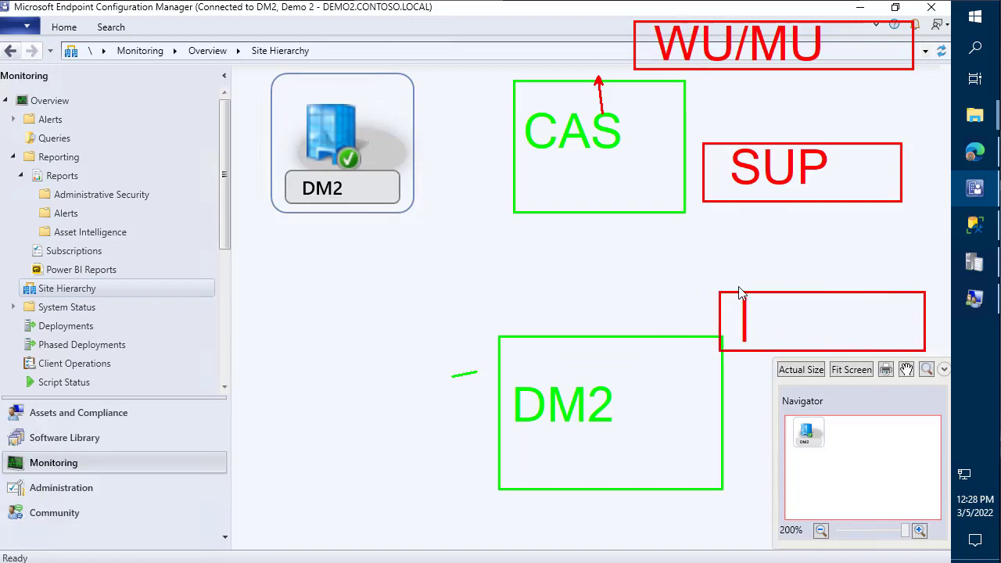
pyautogui.write('SUP')
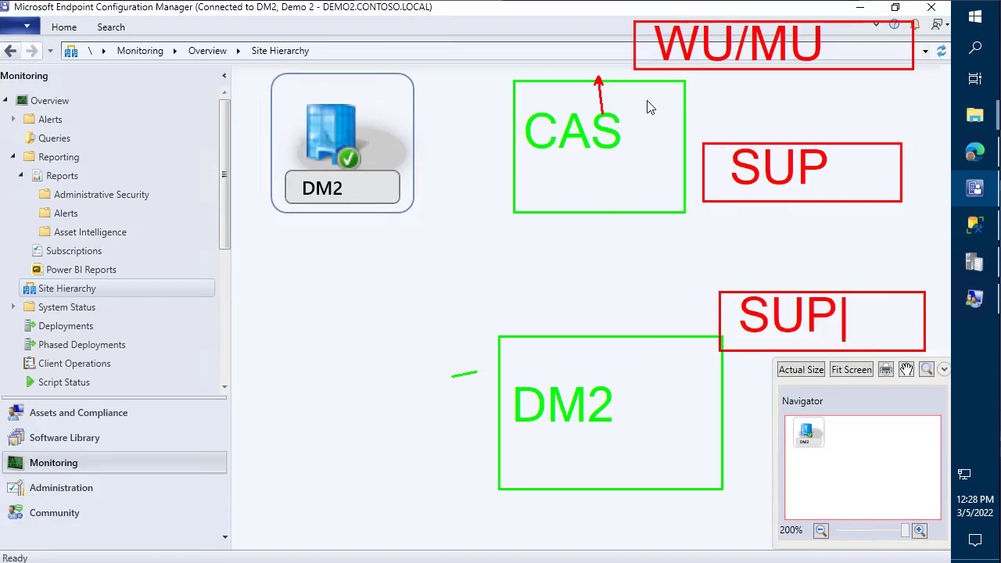
pyautogui.press('Escape')
# - Draw arrows linking CAS, DM2 and their SUP boxes
pyautogui.moveTo(618, 184)
pyautogui.mouseDown()
pyautogui.moveTo(638, 184)
pyautogui.moveTo(404, 180)
pyautogui.moveTo(521, 232)
pyautogui.moveTo(532, 205)
pyautogui.moveTo(518, 200)
pyautogui.mouseUp()
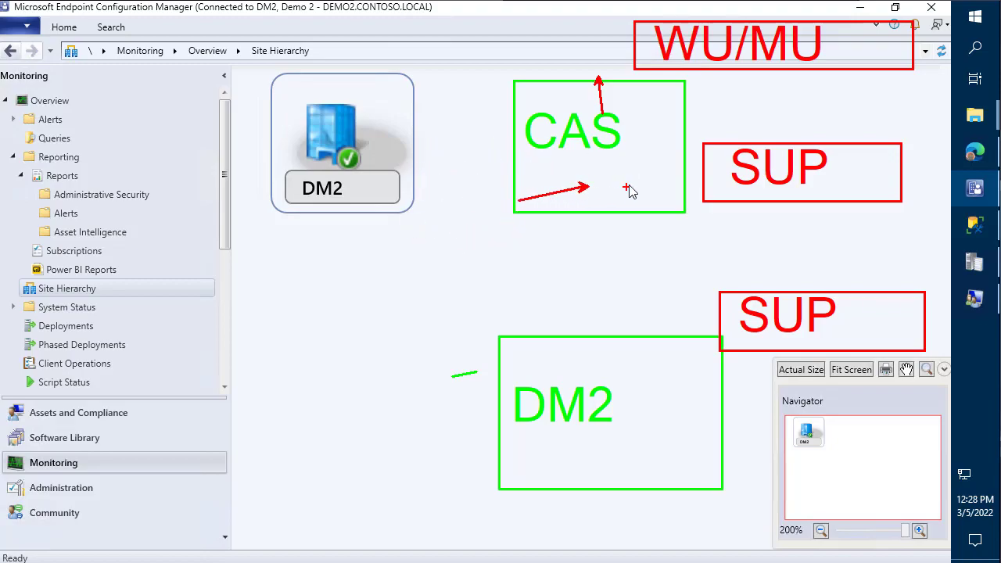
pyautogui.moveTo(699, 188)
pyautogui.mouseDown()
pyautogui.moveTo(727, 196)
pyautogui.moveTo(613, 250)
pyautogui.mouseUp()
pyautogui.moveTo(822, 279); pyautogui.dragTo(814, 218)
# - Verify DM2 is the only remaining site in the hierarchy, marked healthy with no parent CAS
pyautogui.click(811, 210)
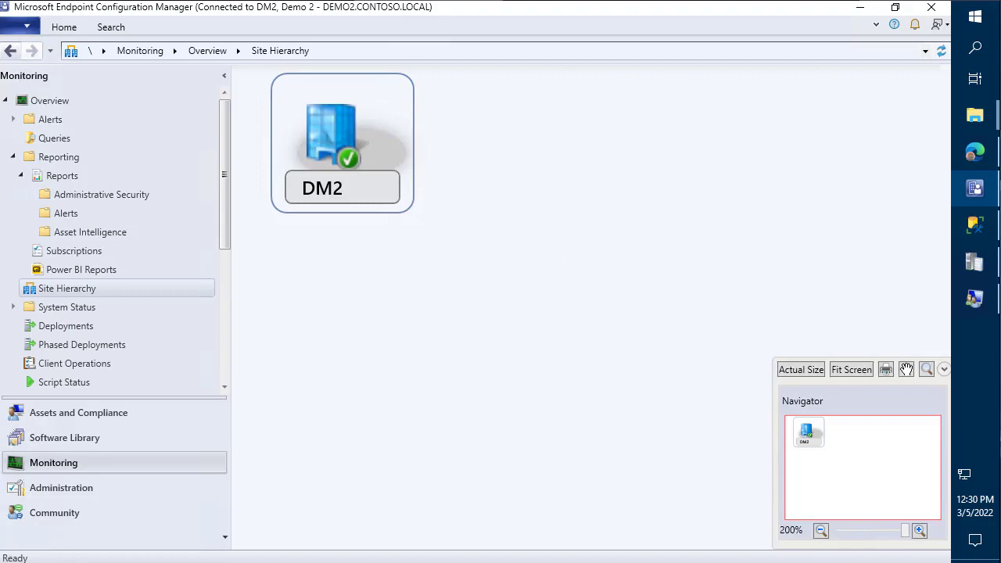
# - Scroll the Remove CAS article to the Plan guidance on exporting the WSUS signing certificate
pyautogui.click(976, 153)
pyautogui.scroll(-1, 693, 187)
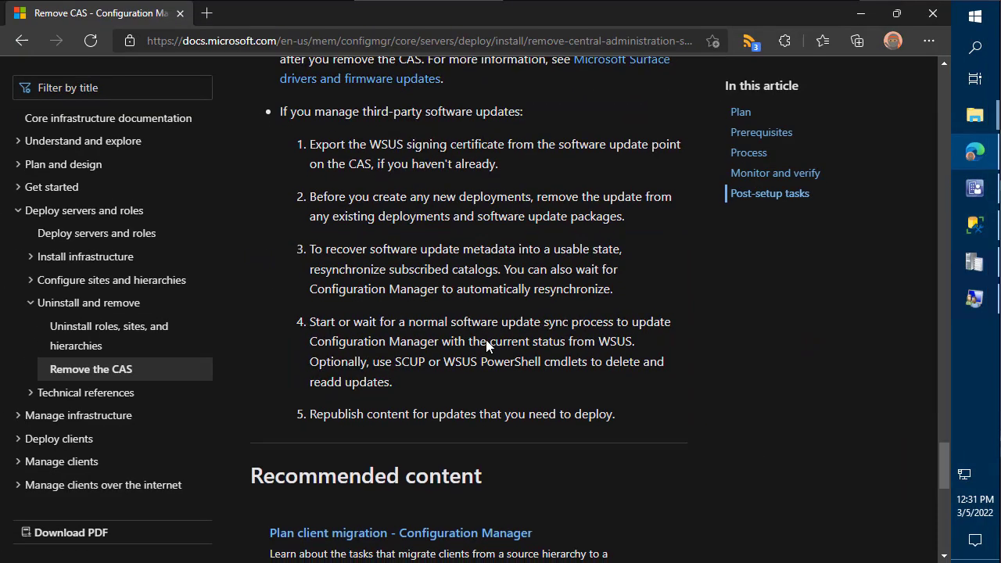
pyautogui.scroll(-1, 487, 341)
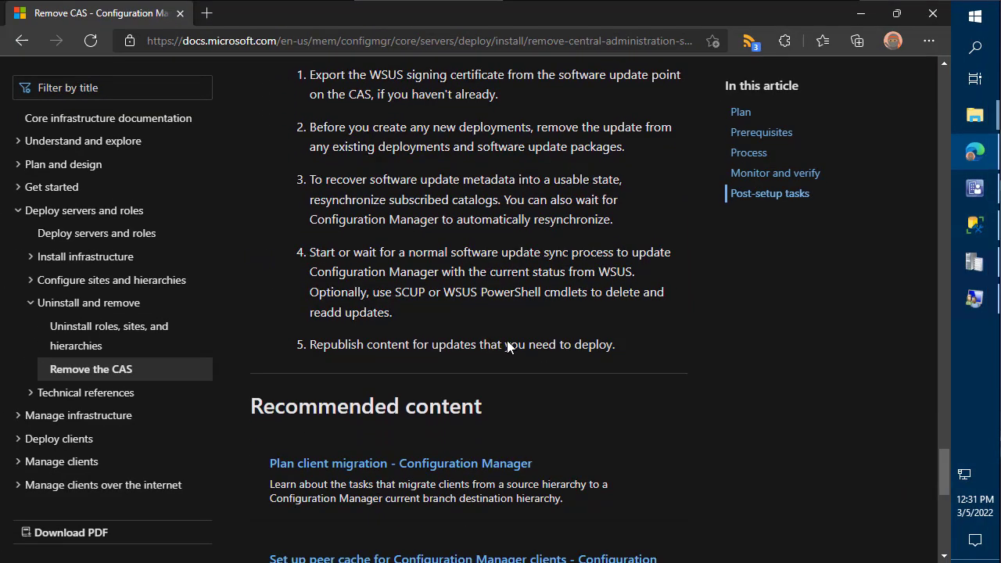
pyautogui.scroll(1, 507, 341)
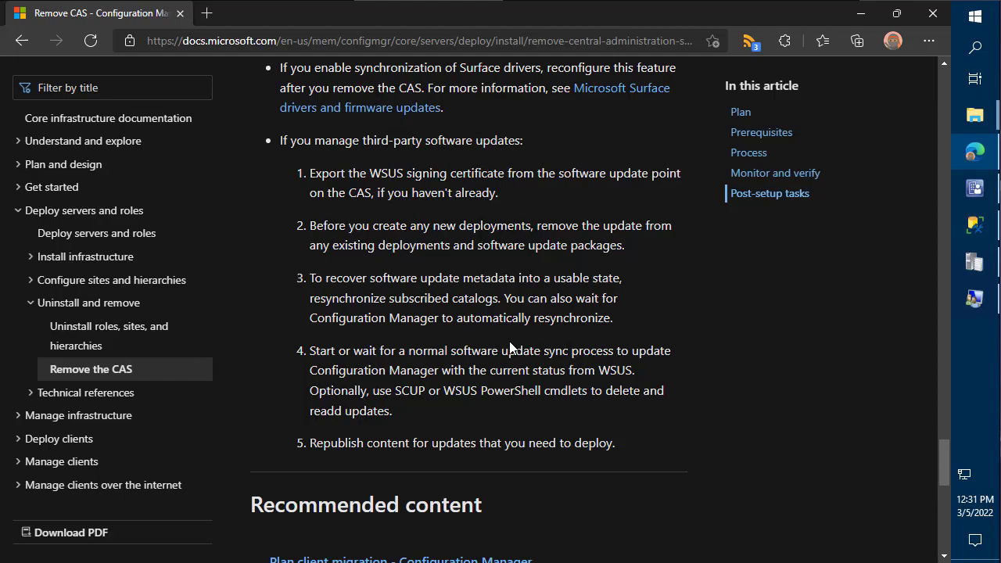
pyautogui.scroll(2, 501, 313)
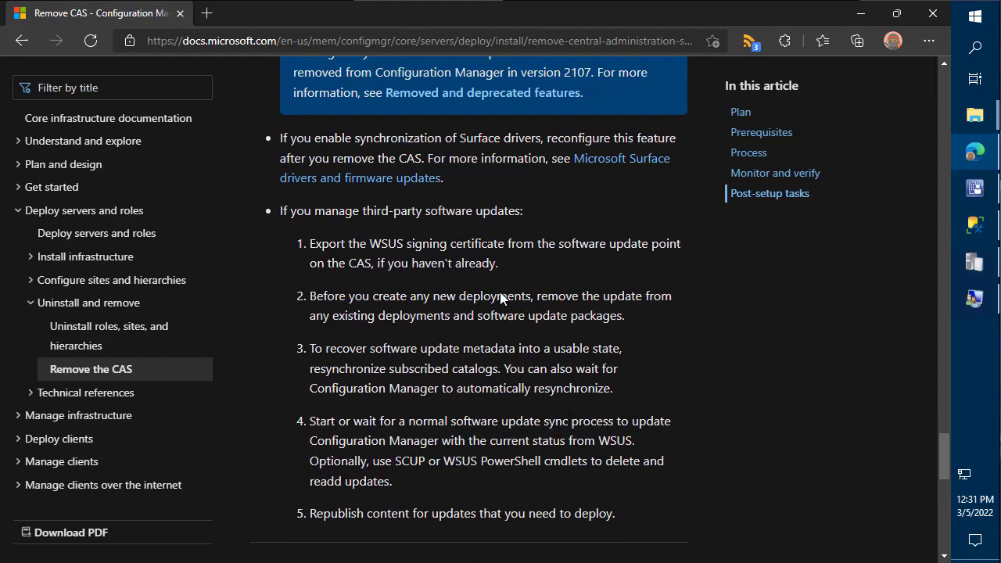
pyautogui.scroll(1, 505, 289)
pyautogui.scroll(-2, 507, 289)
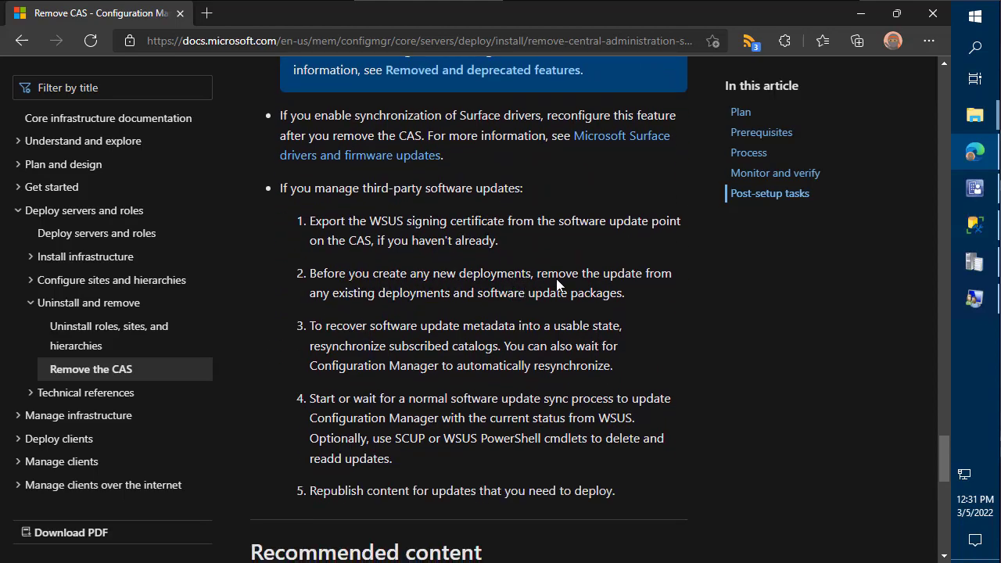
pyautogui.scroll(-1, 558, 283)
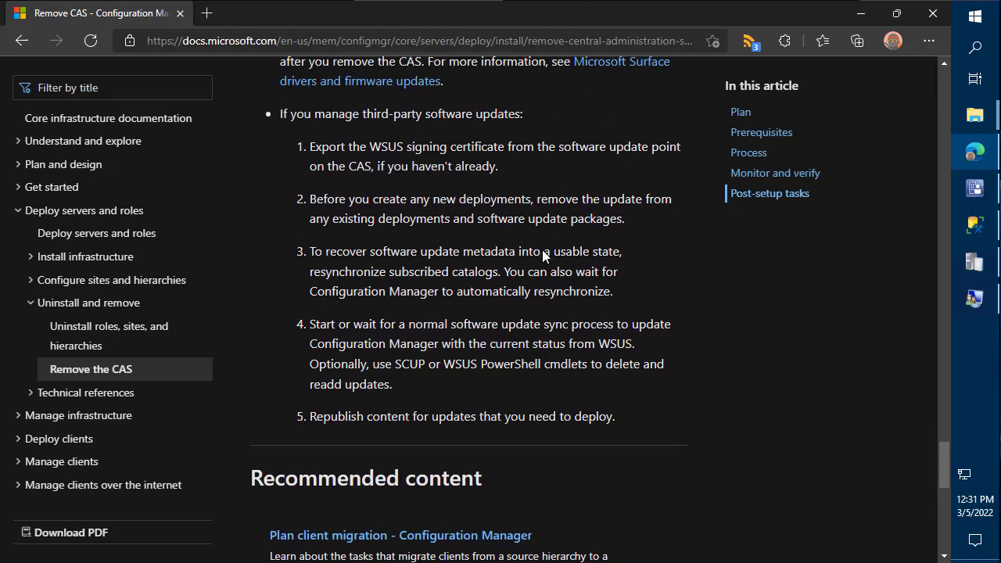
pyautogui.scroll(9, 540, 254)
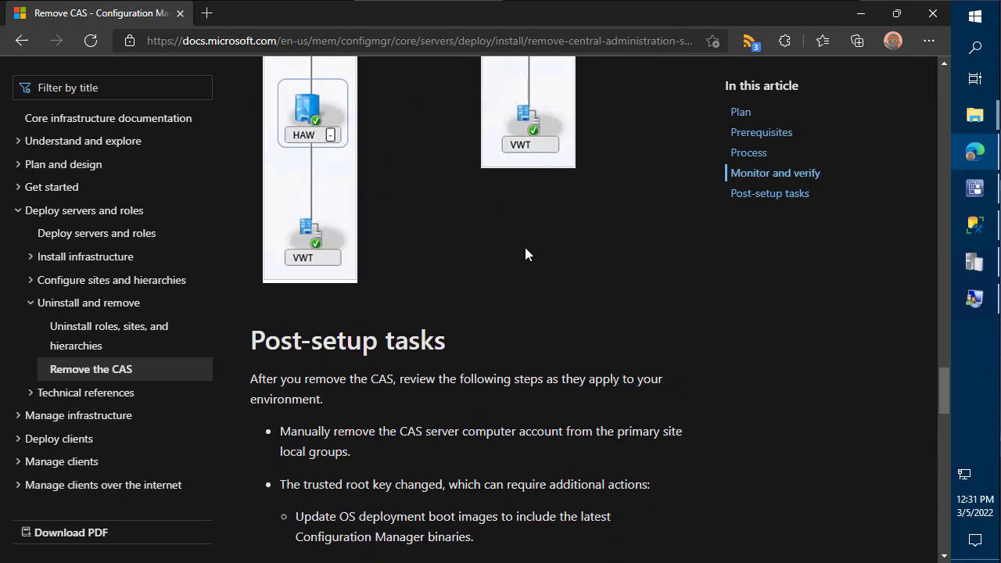
pyautogui.scroll(12, 540, 266)
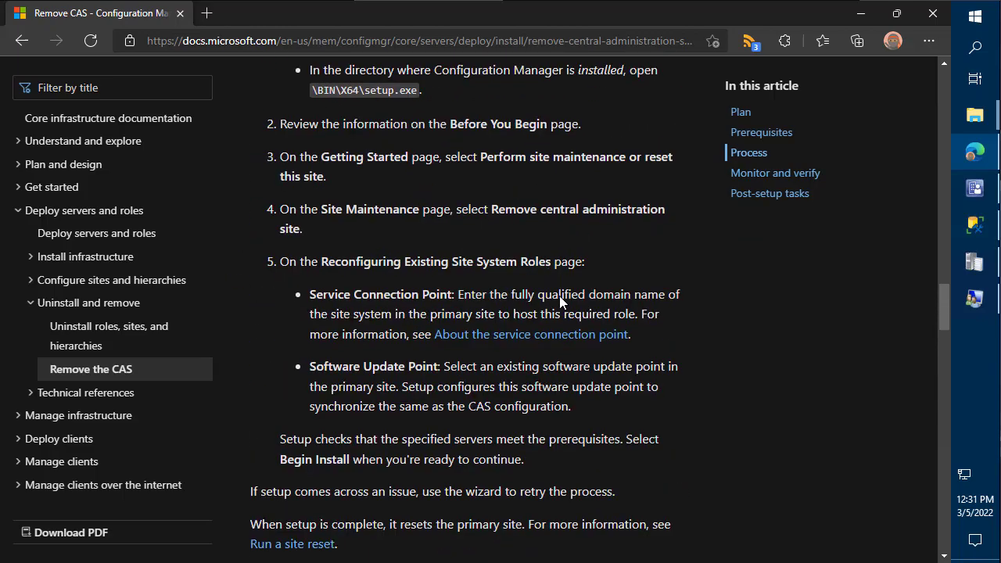
pyautogui.scroll(15, 560, 304)
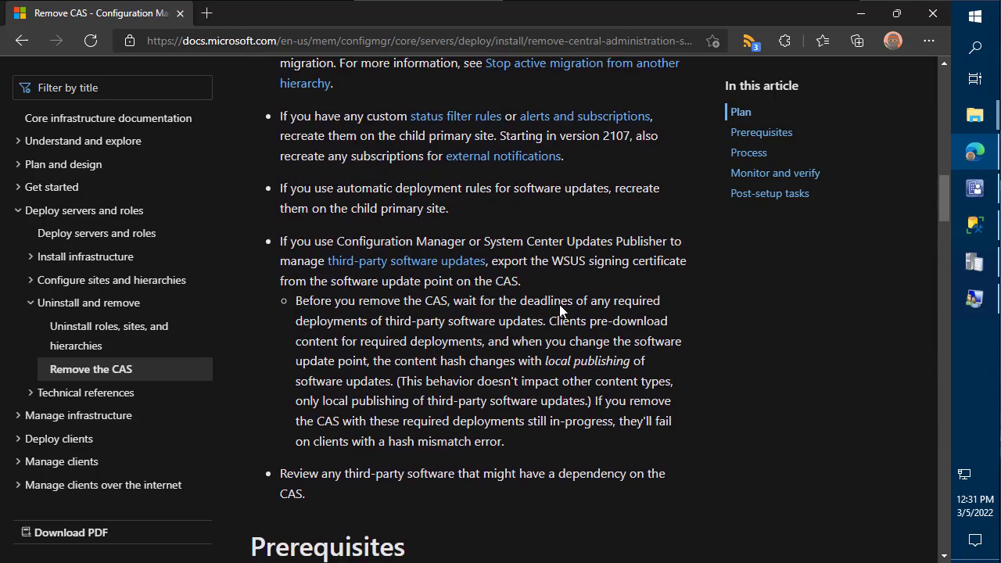
pyautogui.scroll(-1, 561, 310)
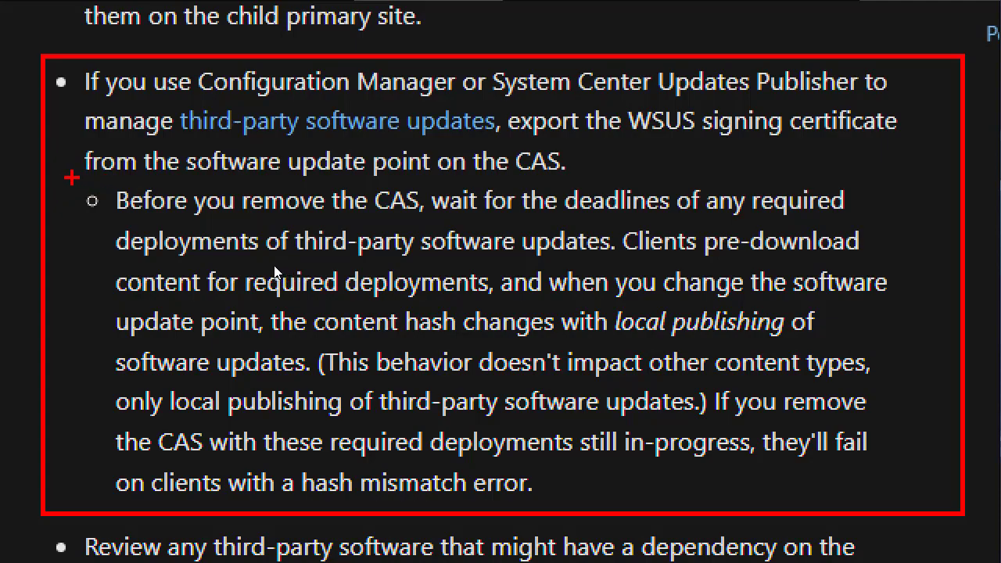
pyautogui.moveTo(72, 183); pyautogui.dragTo(155, 184)
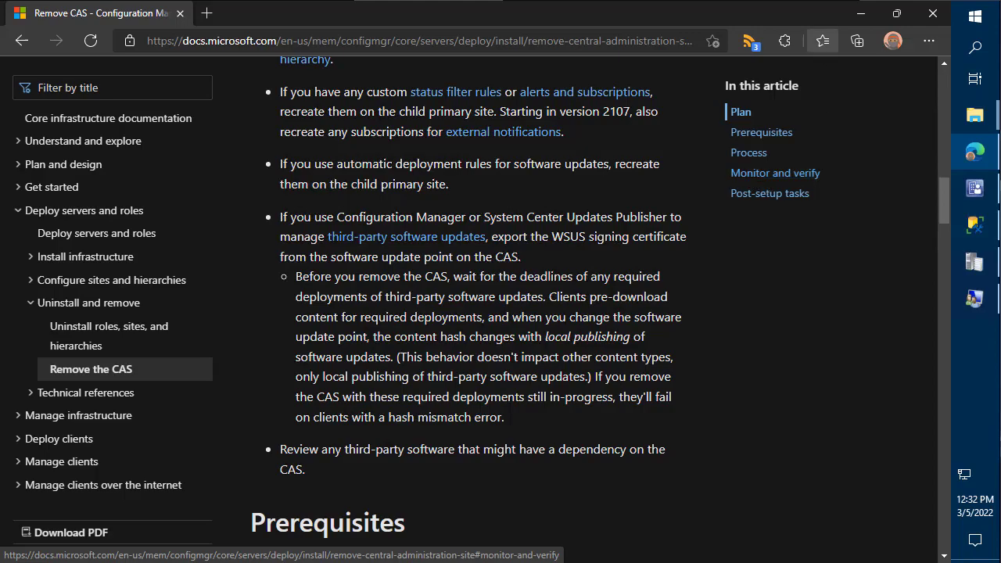
# - Go to Post-setup tasks and annotate third-party update steps 1–4, marking the certificate export step, then clear
pyautogui.scroll(-1, 793, 226)
pyautogui.click(770, 193)
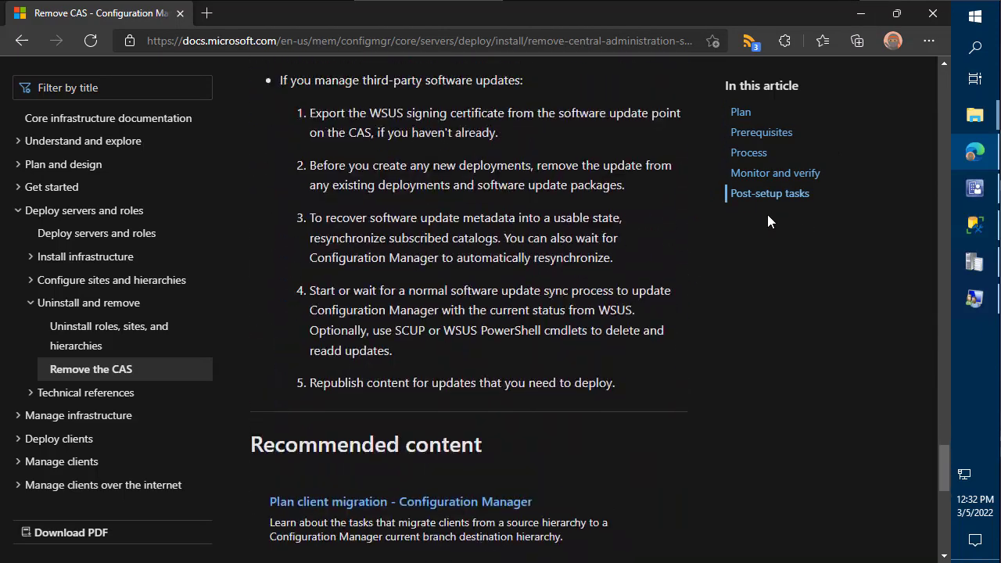
pyautogui.scroll(2, 767, 214)
pyautogui.scroll(-1, 767, 214)
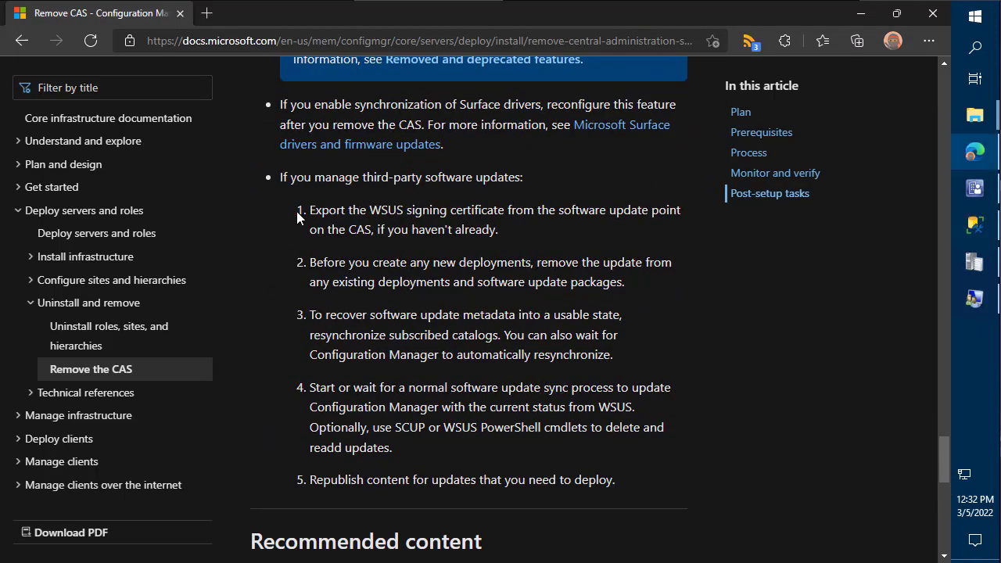
pyautogui.moveTo(286, 196)
pyautogui.mouseDown()
pyautogui.moveTo(652, 390)
pyautogui.moveTo(691, 459)
pyautogui.mouseUp()
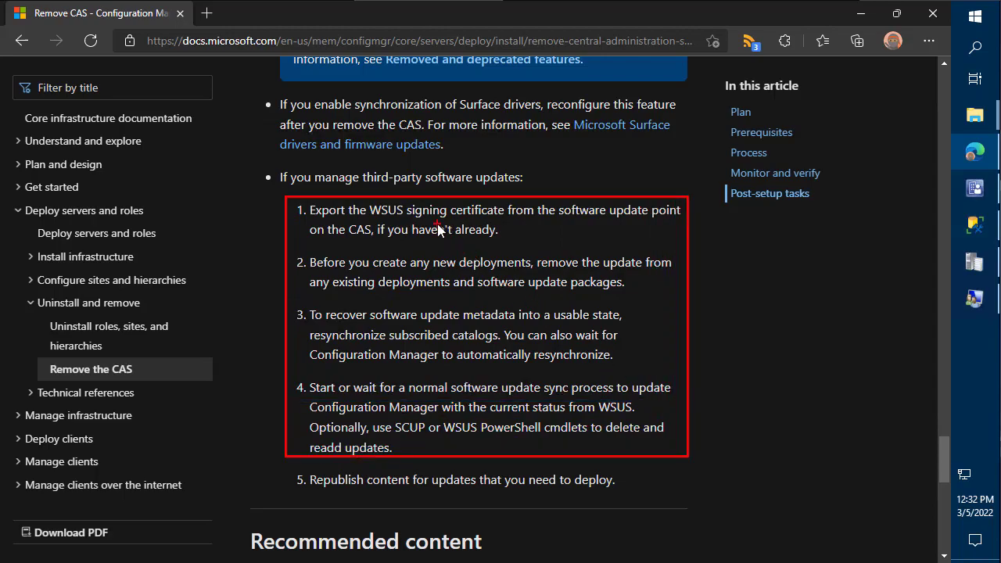
pyautogui.moveTo(437, 223); pyautogui.dragTo(455, 271)
pyautogui.press('Escape')
# - Minimize Edge and the console, then launch Patch My PC Publishing Service settings on DEMO1 as administrator
pyautogui.click(861, 14)
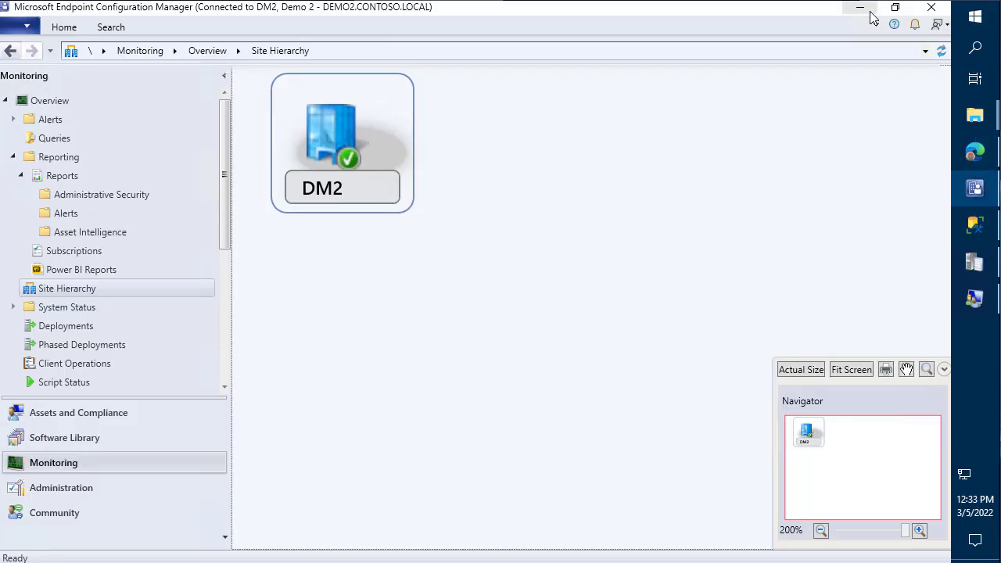
pyautogui.click(864, 9)
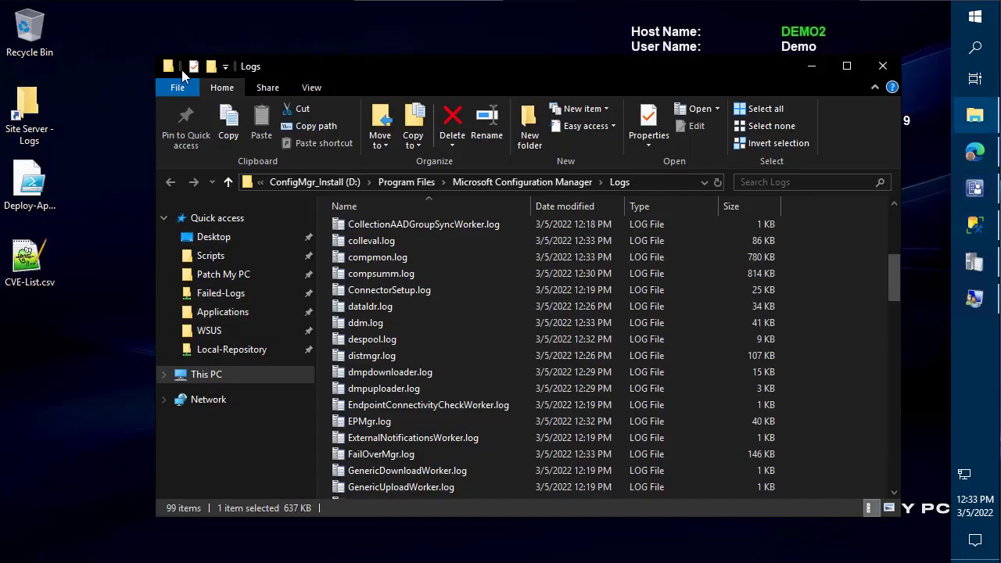
pyautogui.click(293, 2)
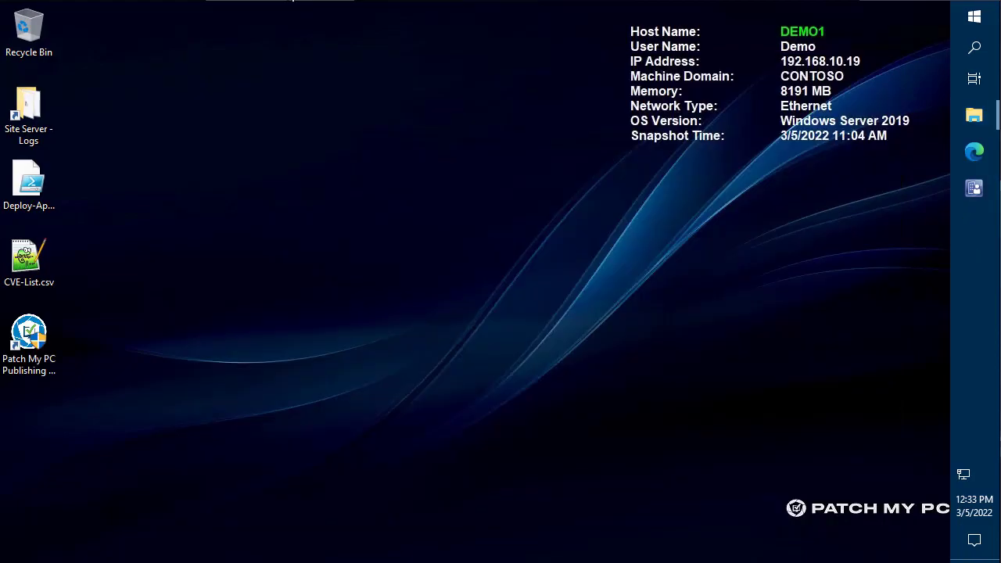
pyautogui.doubleClick(39, 338)
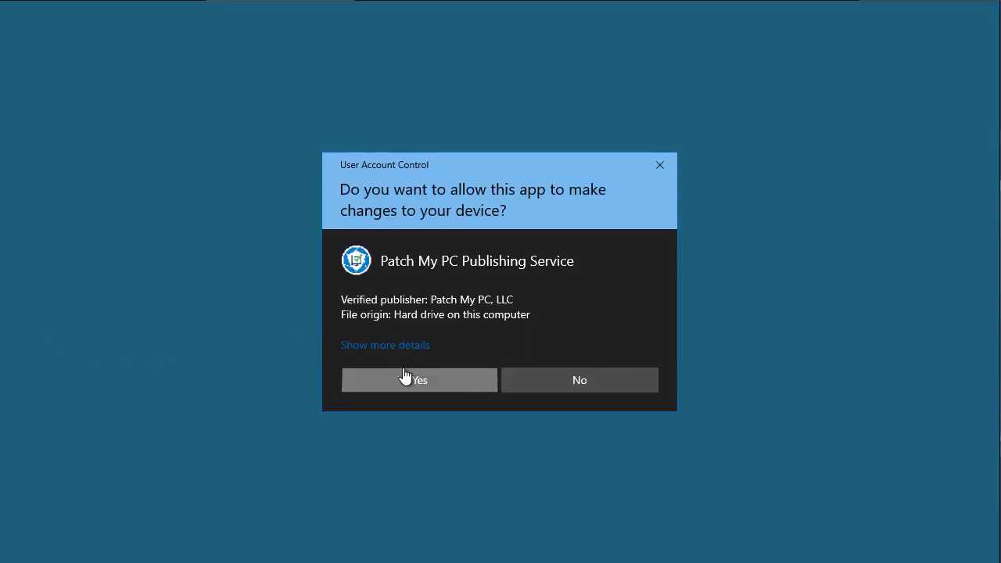
pyautogui.click(405, 378)
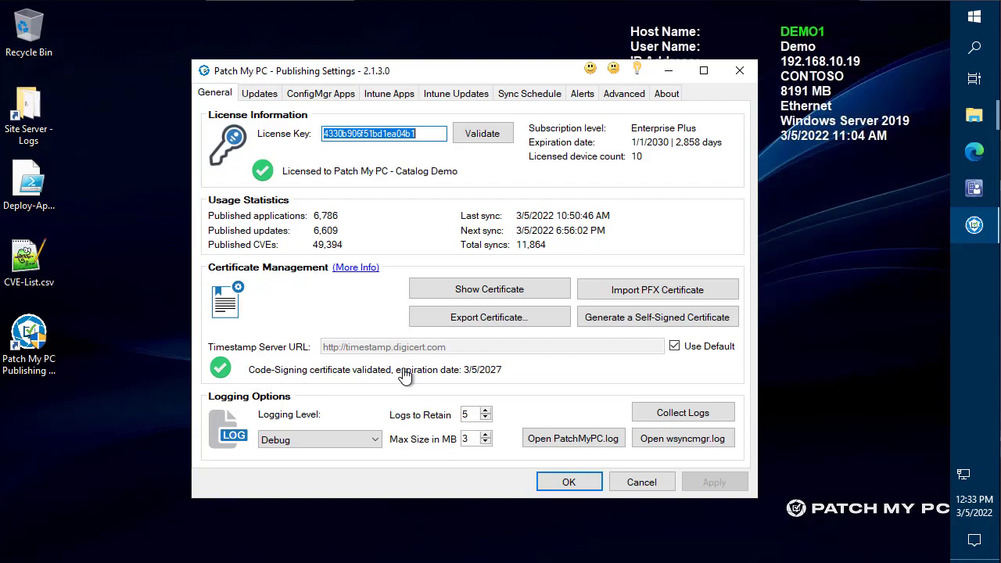
# - Export the Patch My PC settings from the Advanced tab to Settings.xml on the Desktop, saving pending changes
pyautogui.click(626, 94)
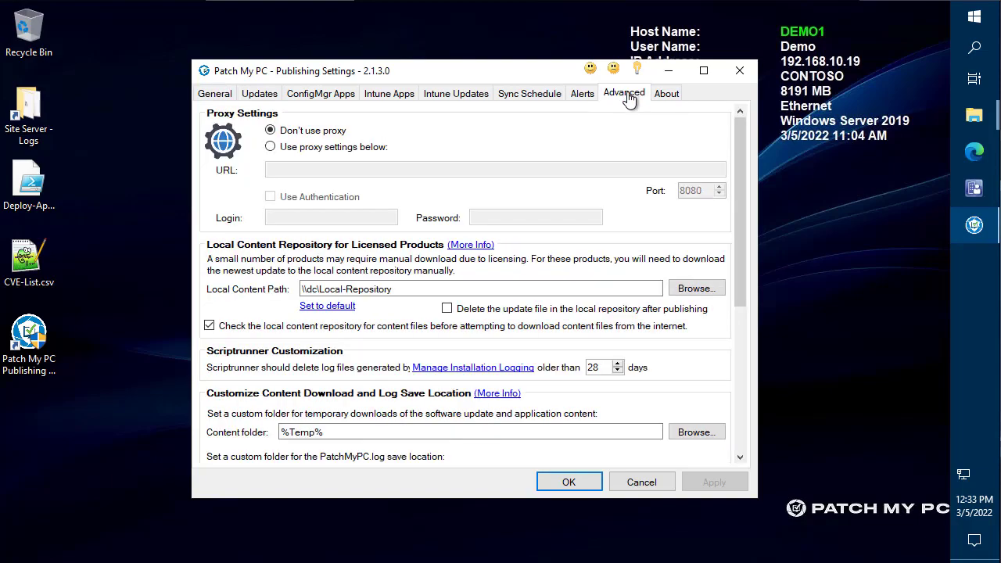
pyautogui.scroll(-6, 606, 332)
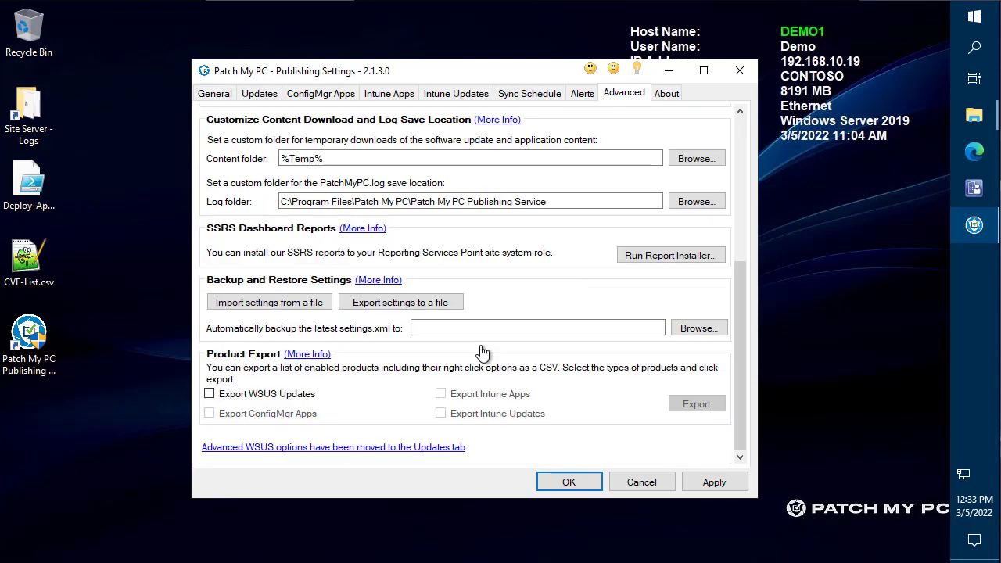
pyautogui.click(411, 310)
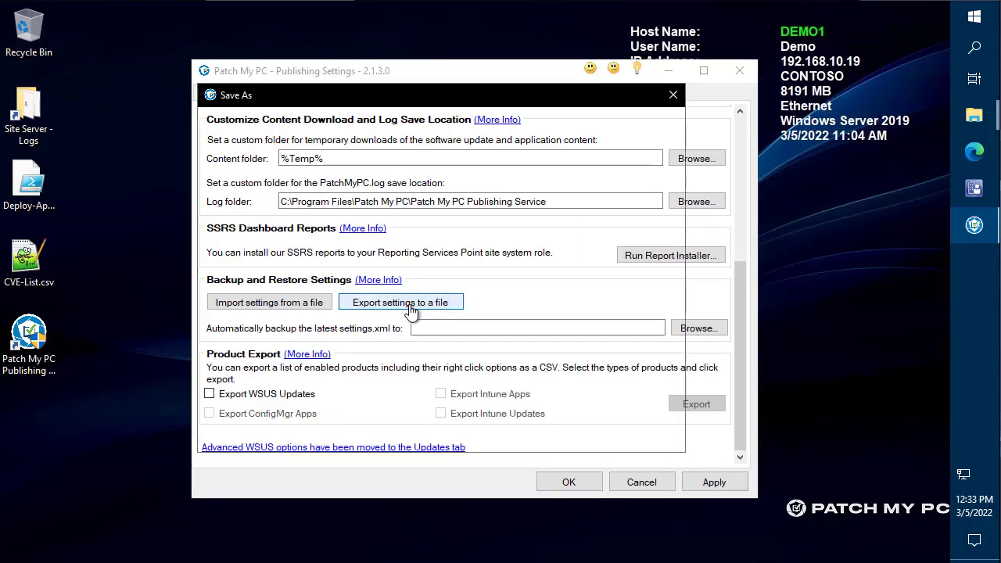
pyautogui.click(249, 201)
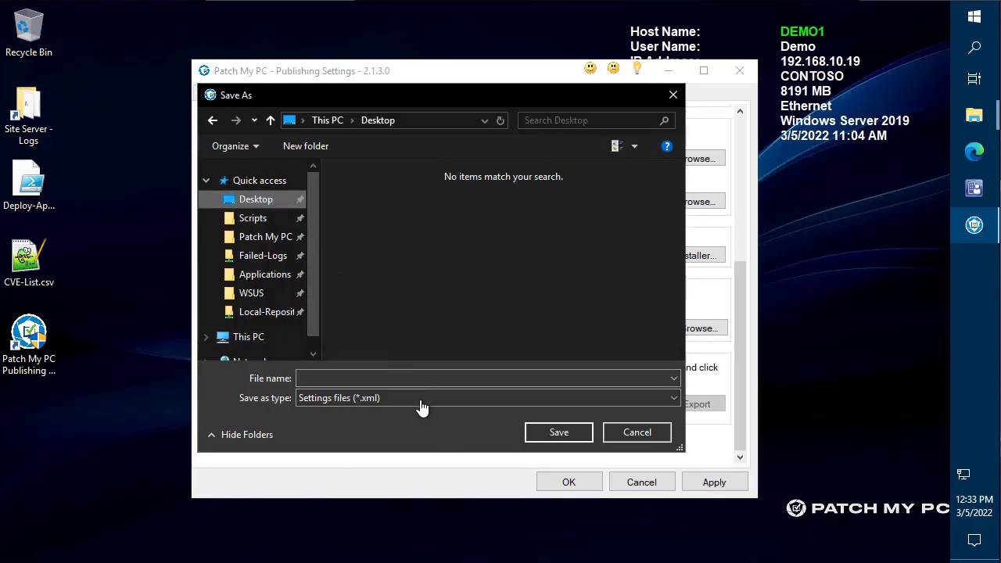
pyautogui.click(395, 382)
pyautogui.write('Settings')
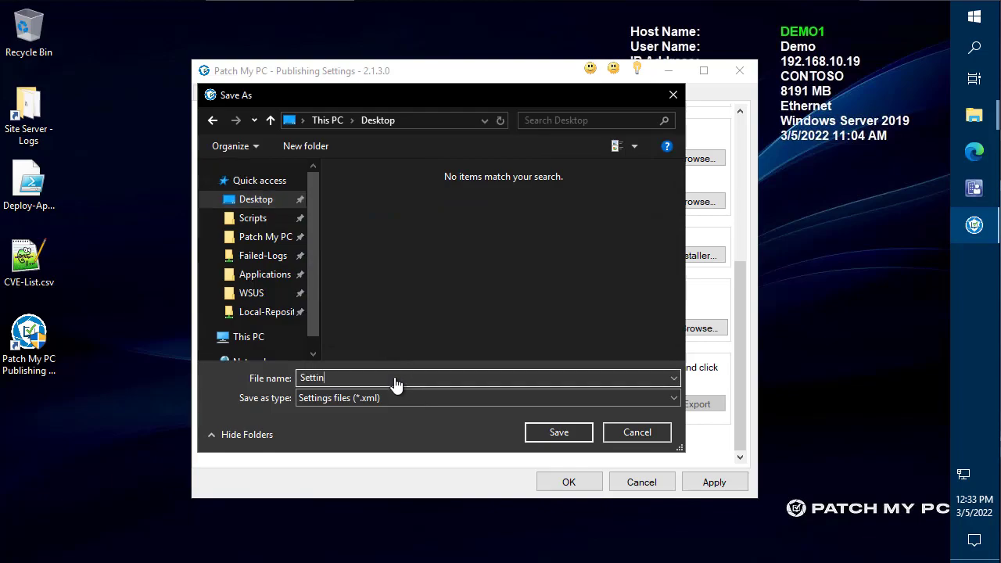
pyautogui.click(559, 434)
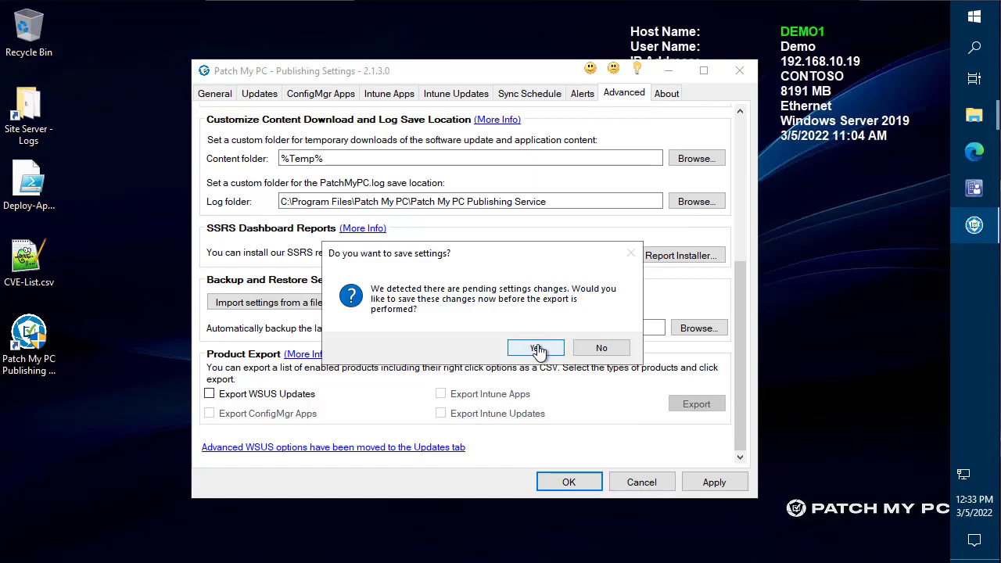
pyautogui.click(537, 349)
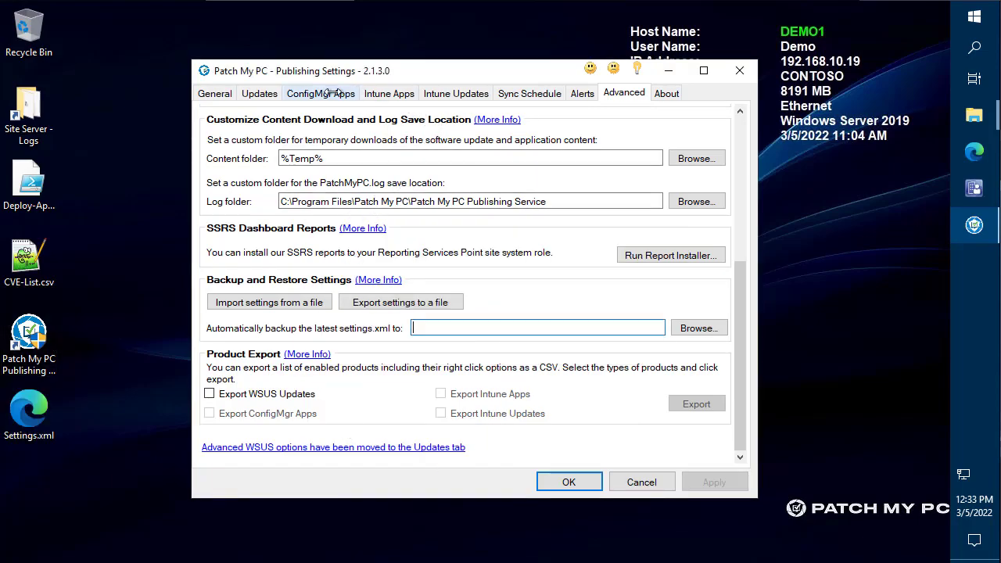
# - Return to General settings and review the PatchMyPC Service code-signing certificate details
pyautogui.click(214, 93)
pyautogui.moveTo(271, 73); pyautogui.dragTo(183, 48)
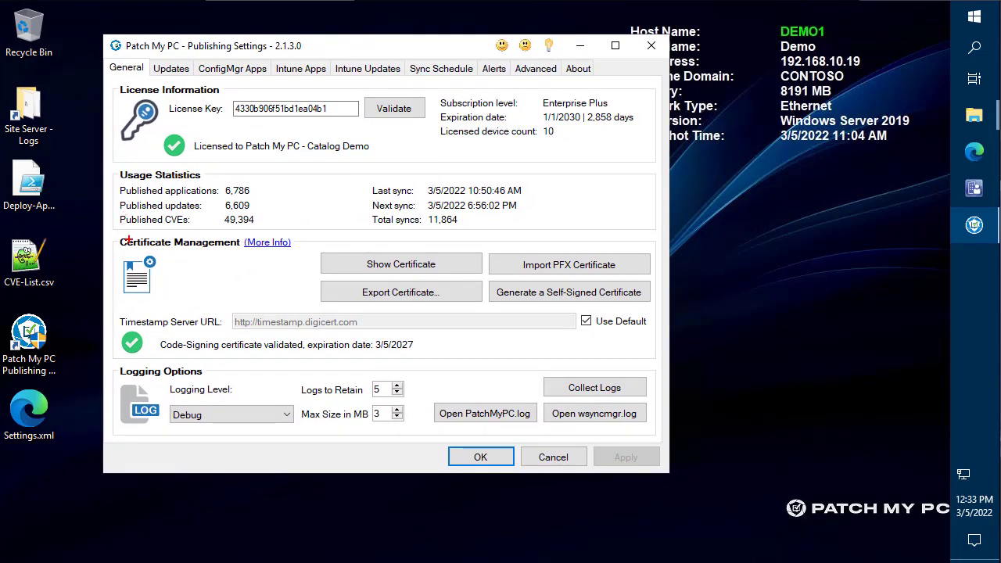
pyautogui.moveTo(111, 232); pyautogui.dragTo(665, 365)
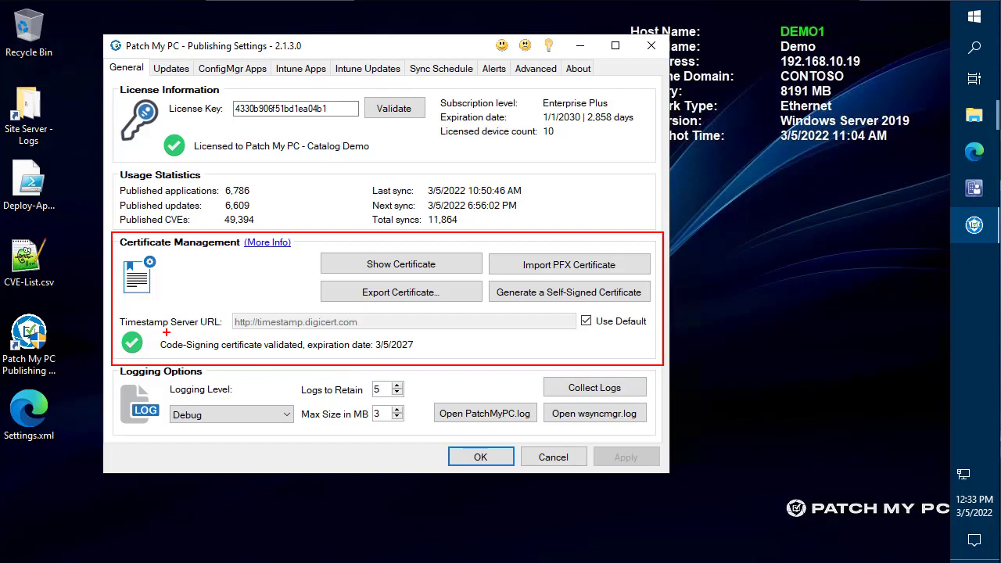
pyautogui.press('Escape')
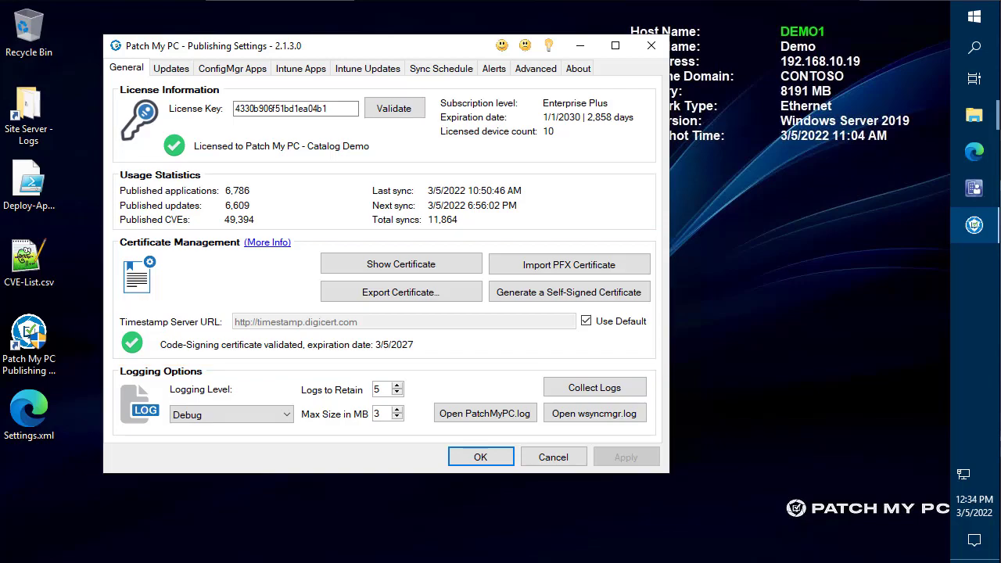
pyautogui.click(400, 264)
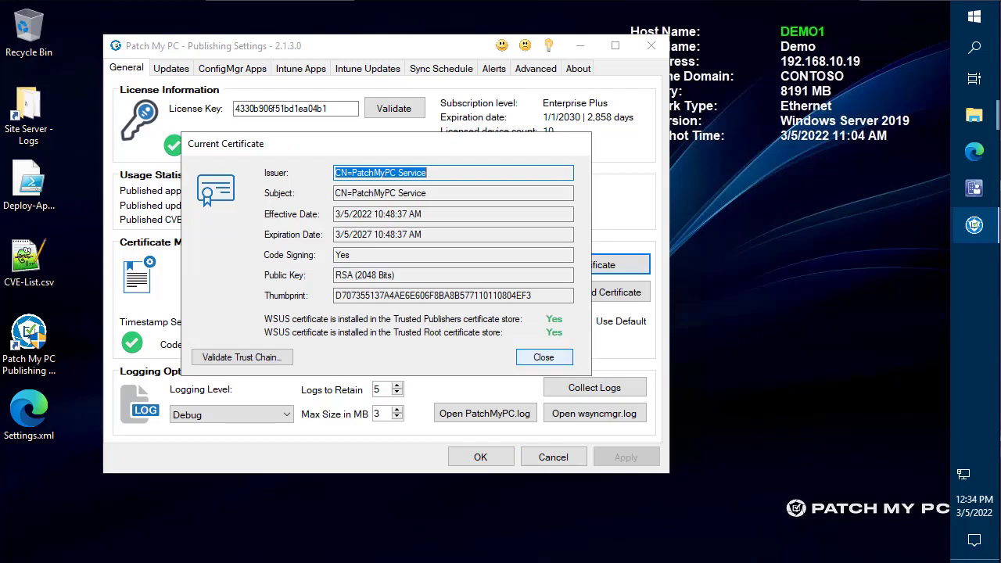
pyautogui.press('Return')
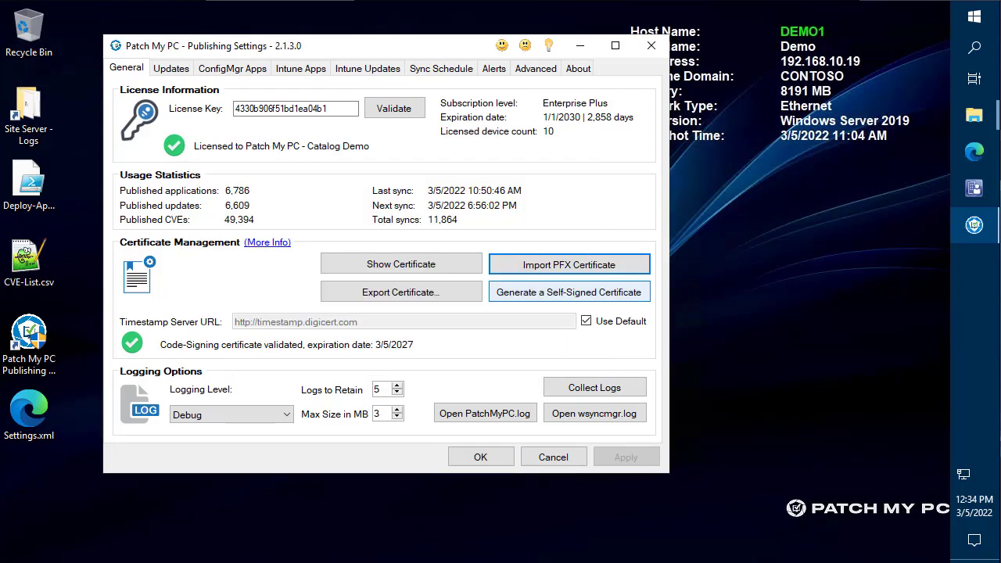
pyautogui.click(569, 292)
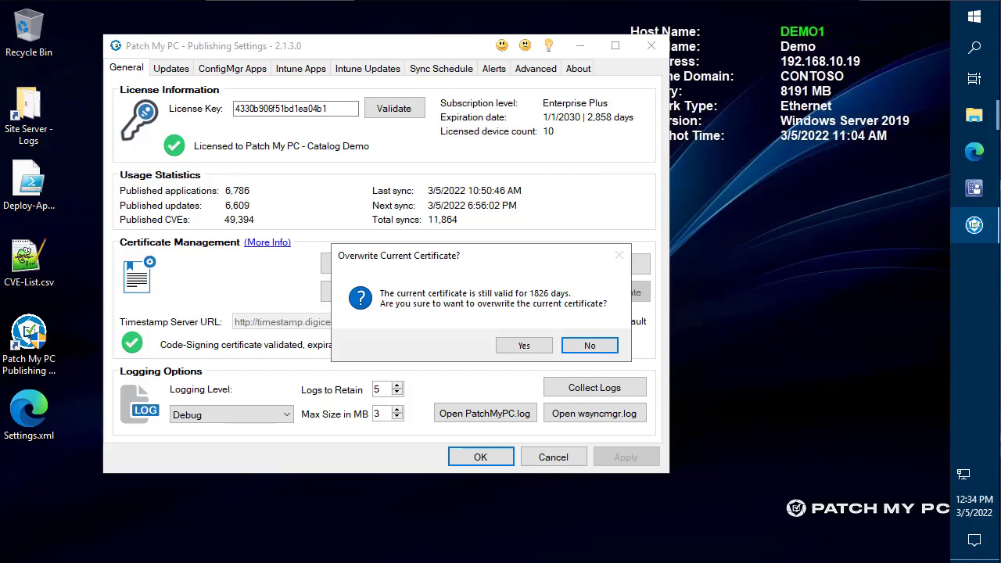
pyautogui.press('Left')
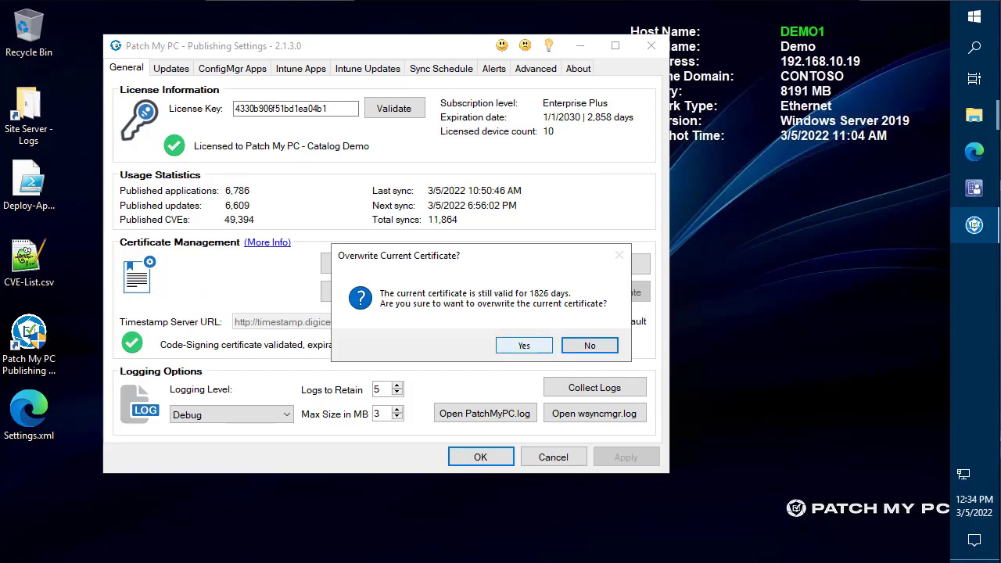
pyautogui.press('Return')
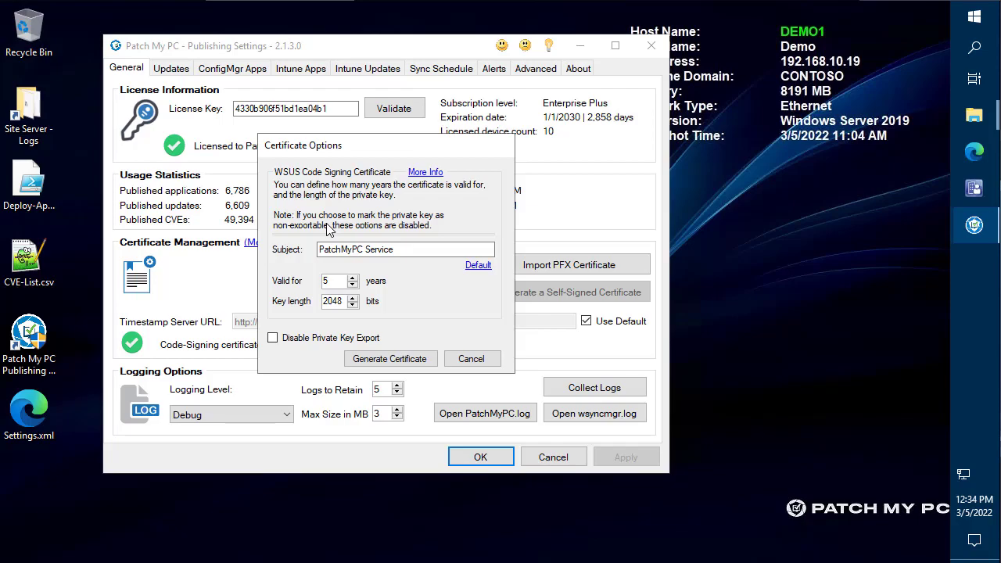
pyautogui.click(471, 358)
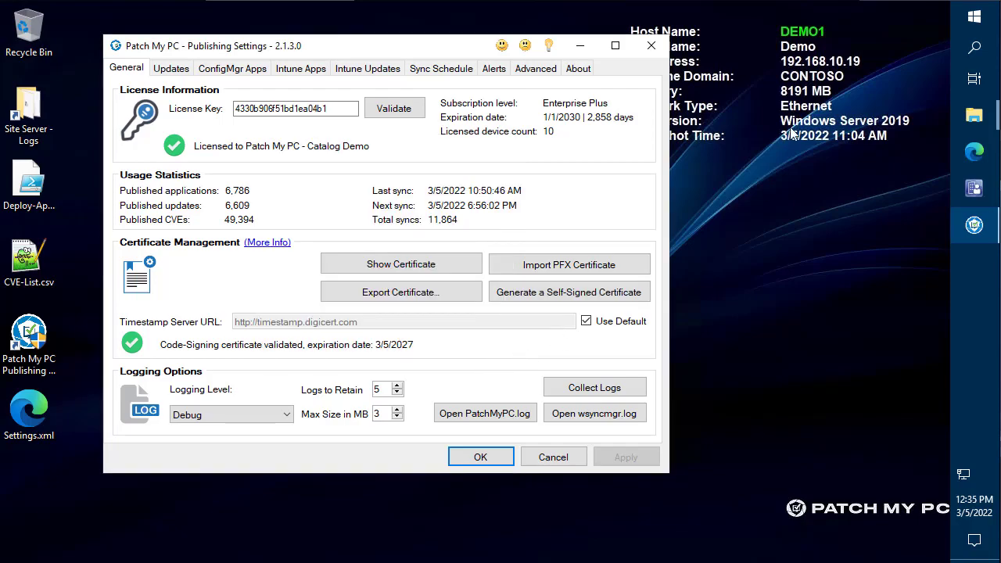
# - Launch the Manage computer certificates console (certlm) with admin approval, placed on the right half
pyautogui.click(975, 18)
pyautogui.write('certlm.')
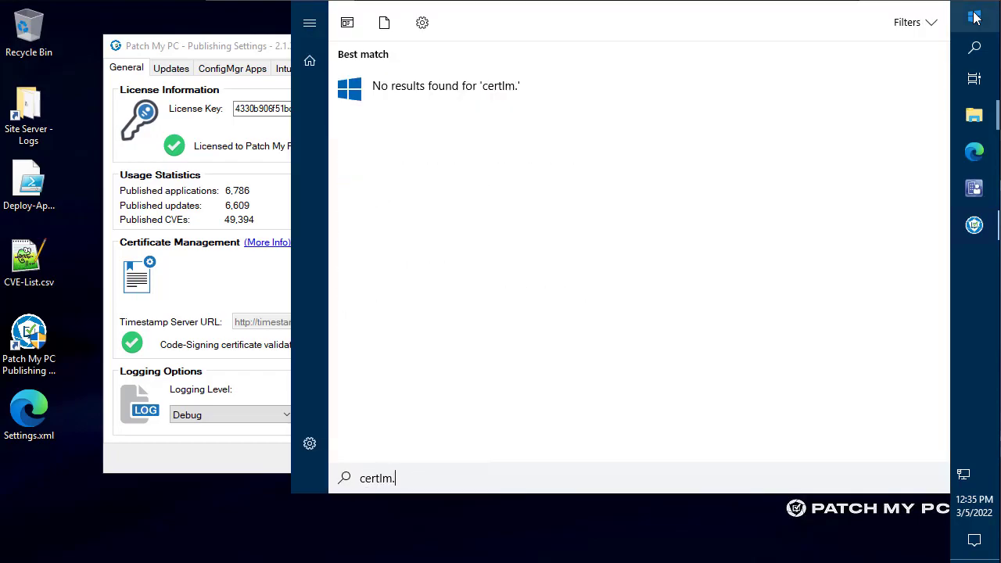
pyautogui.hotkey('ctrl', 'a')
pyautogui.press('Up')
pyautogui.write('comp')
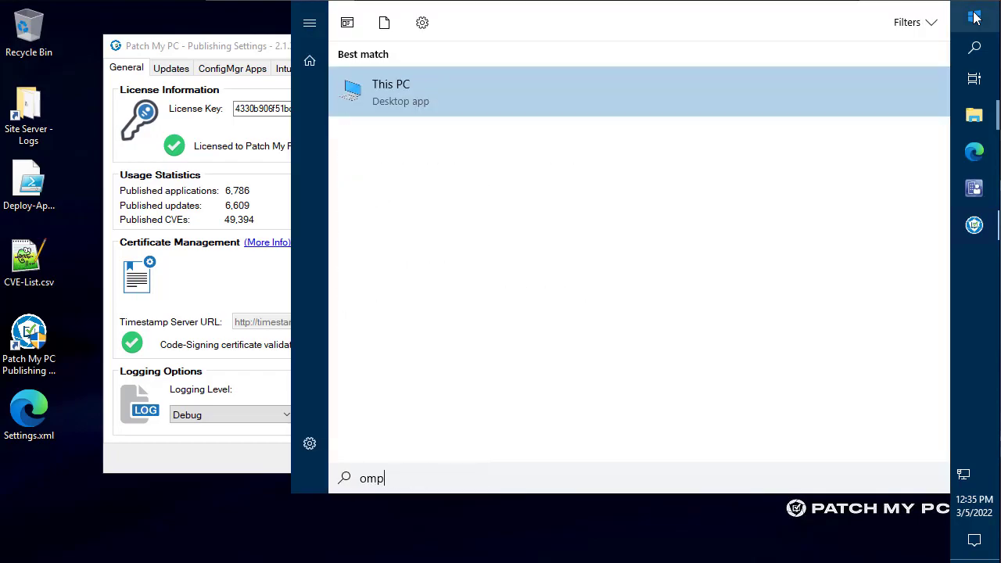
pyautogui.hotkey('ctrl', 'a')
pyautogui.write('certi')
pyautogui.press('Return')
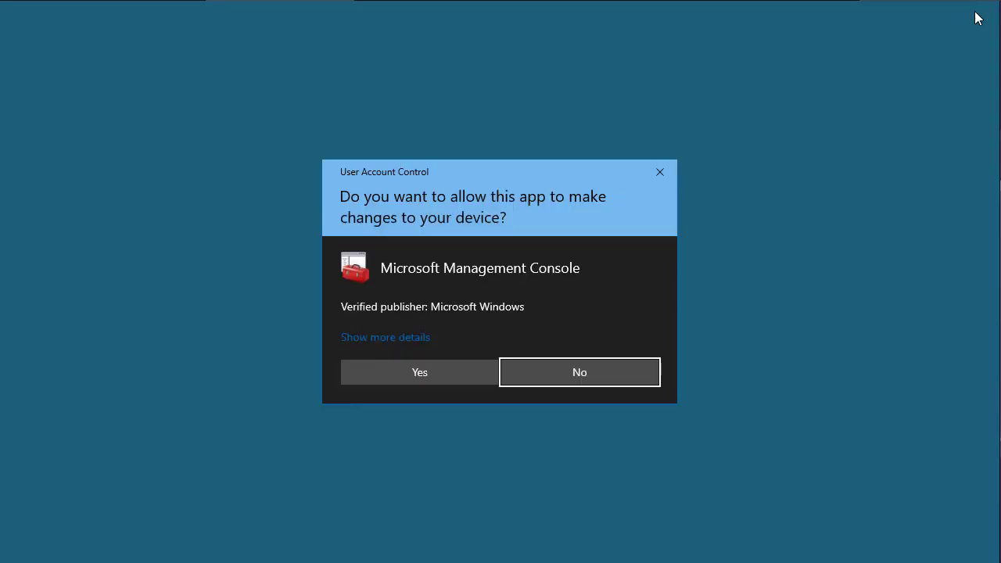
pyautogui.click(436, 366)
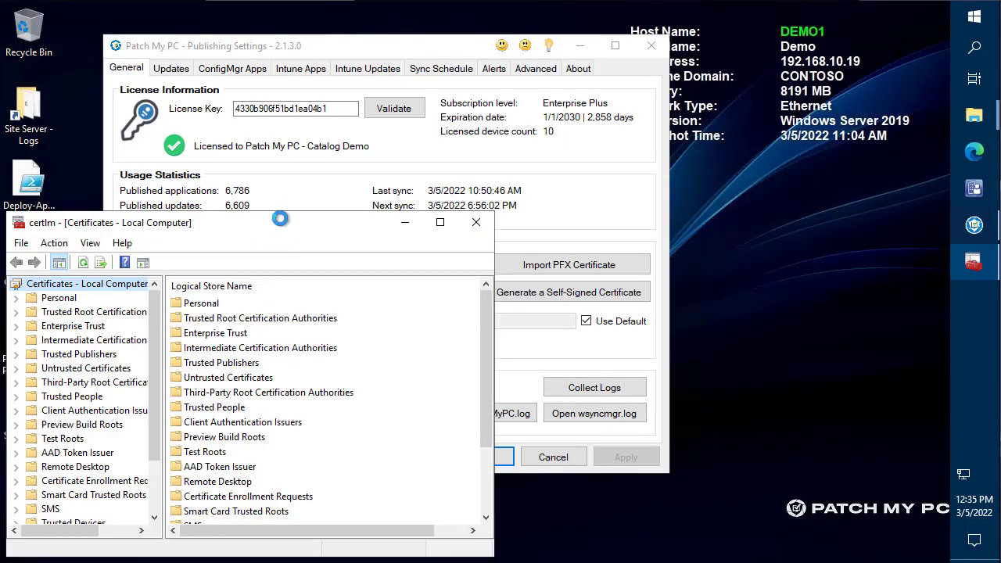
pyautogui.moveTo(219, 216); pyautogui.dragTo(948, 235)
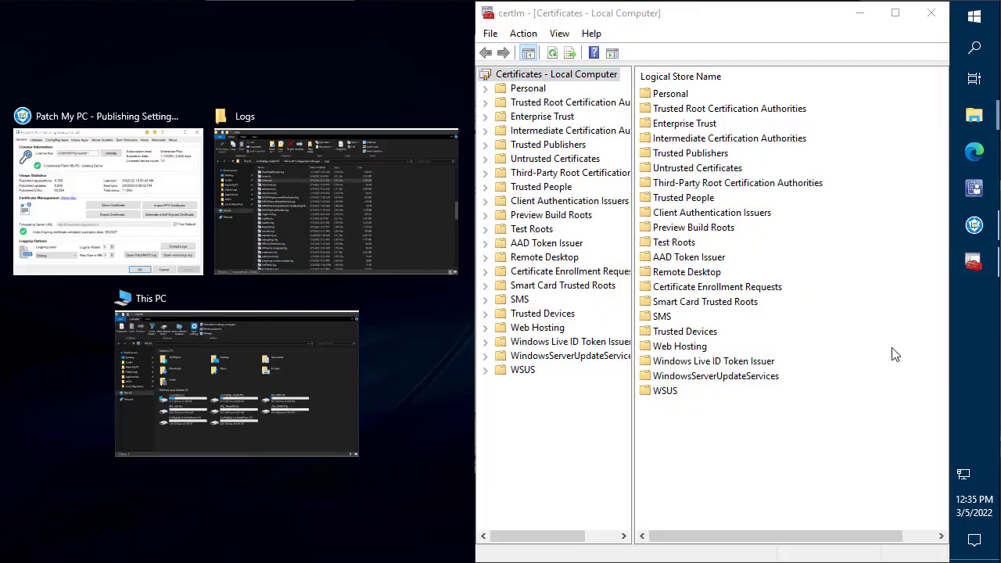
# - In WSUS > Certificates, select the PatchMyPC Service certificate and start its export
pyautogui.click(486, 370)
pyautogui.click(540, 384)
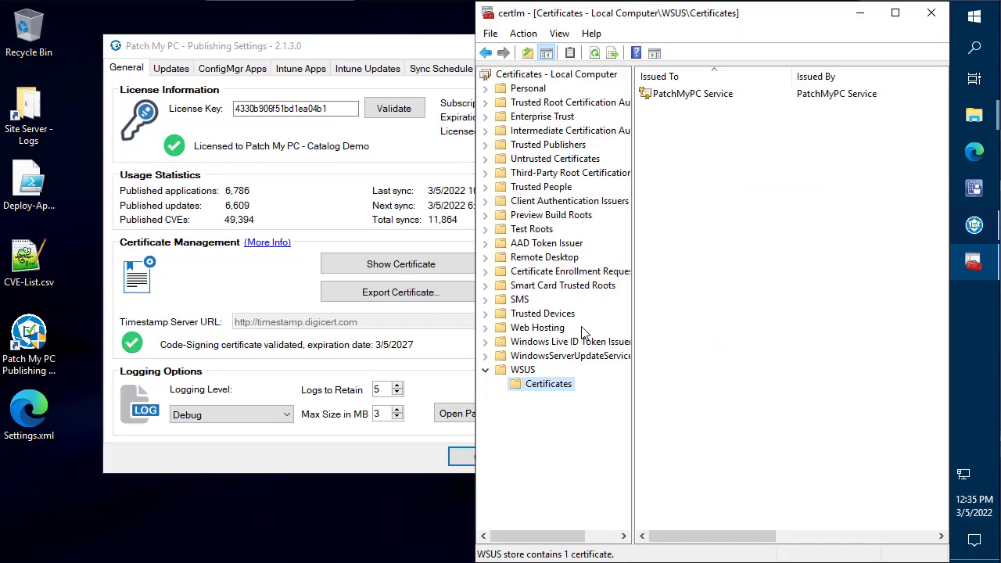
pyautogui.click(699, 94)
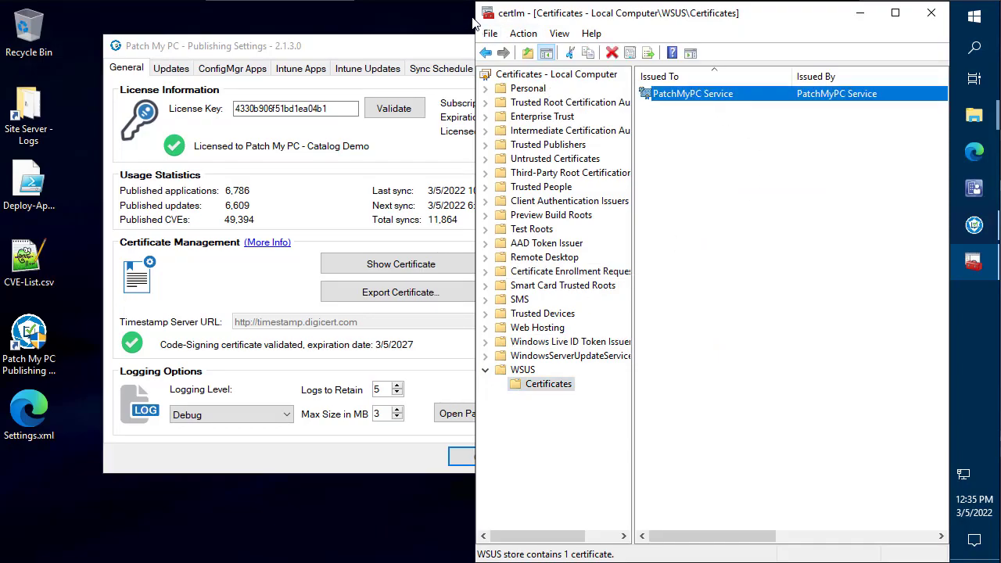
pyautogui.moveTo(474, 29); pyautogui.dragTo(175, 28)
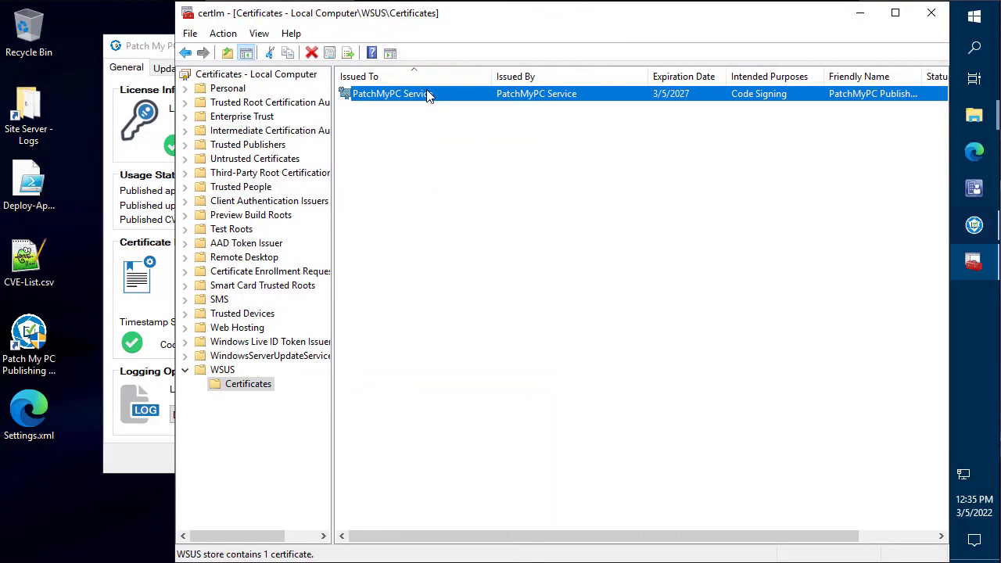
pyautogui.rightClick(430, 94)
pyautogui.moveTo(483, 123)
pyautogui.click(581, 146)
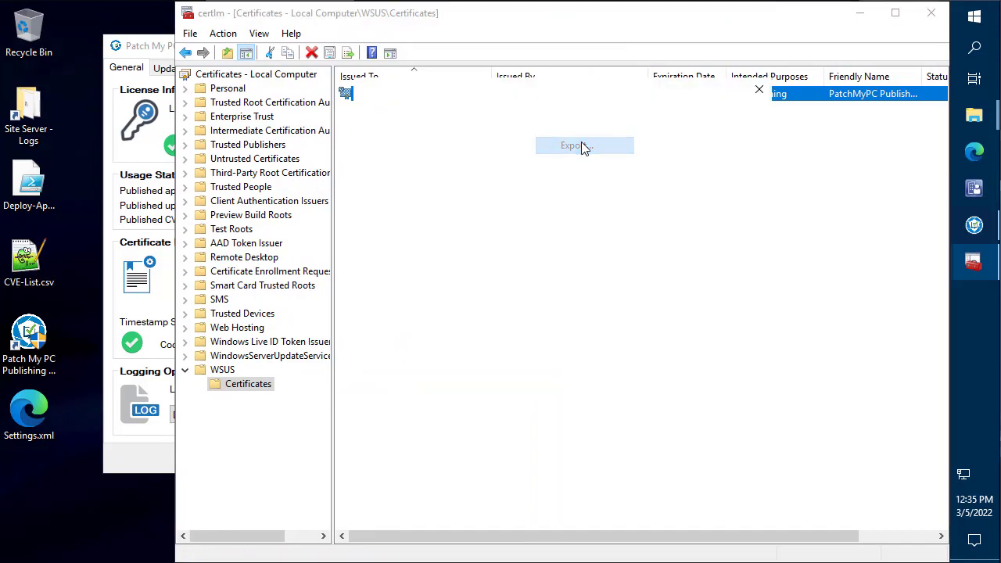
# - Export the private key in PFX format with full chain, protected by a password
pyautogui.click(670, 470)
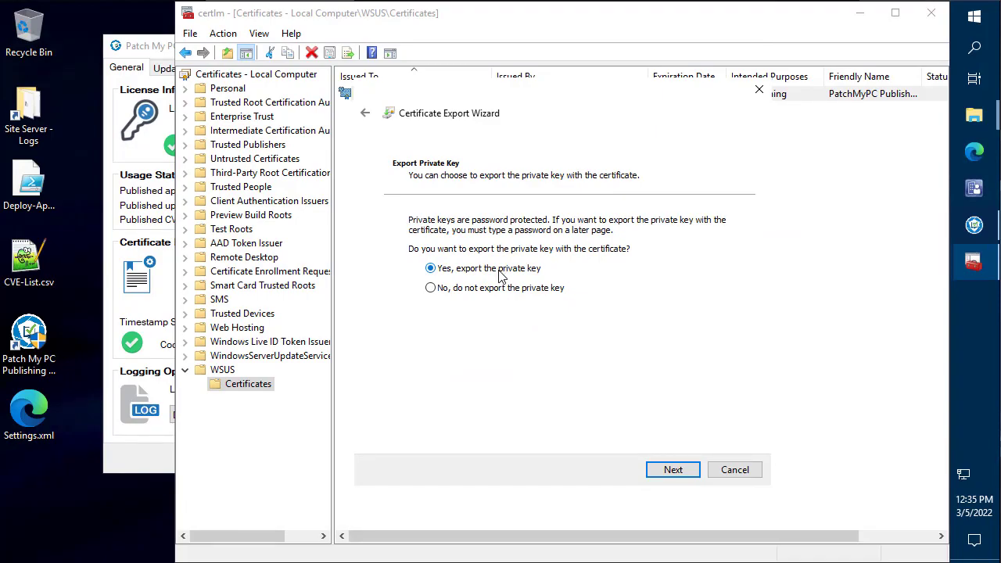
pyautogui.click(681, 471)
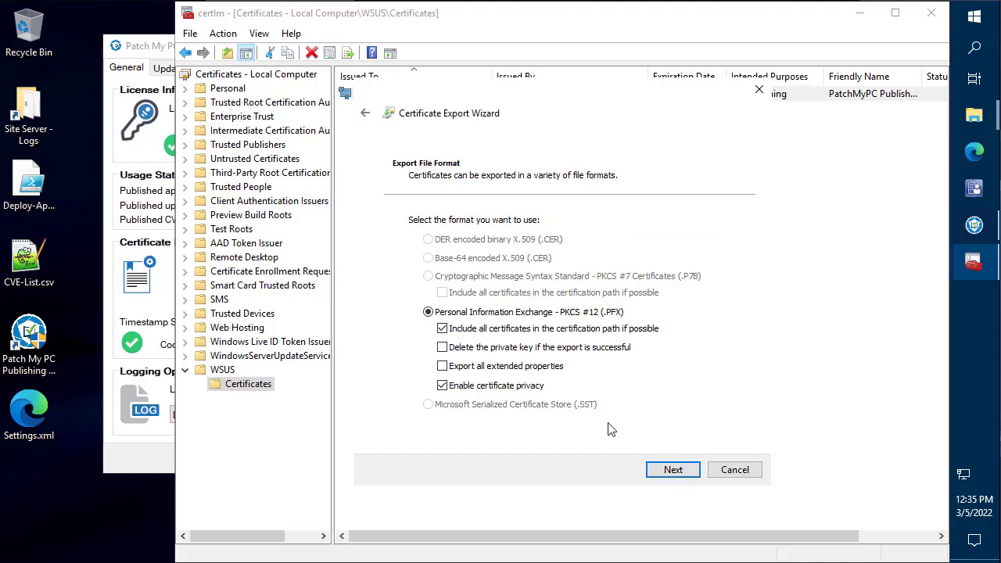
pyautogui.click(670, 469)
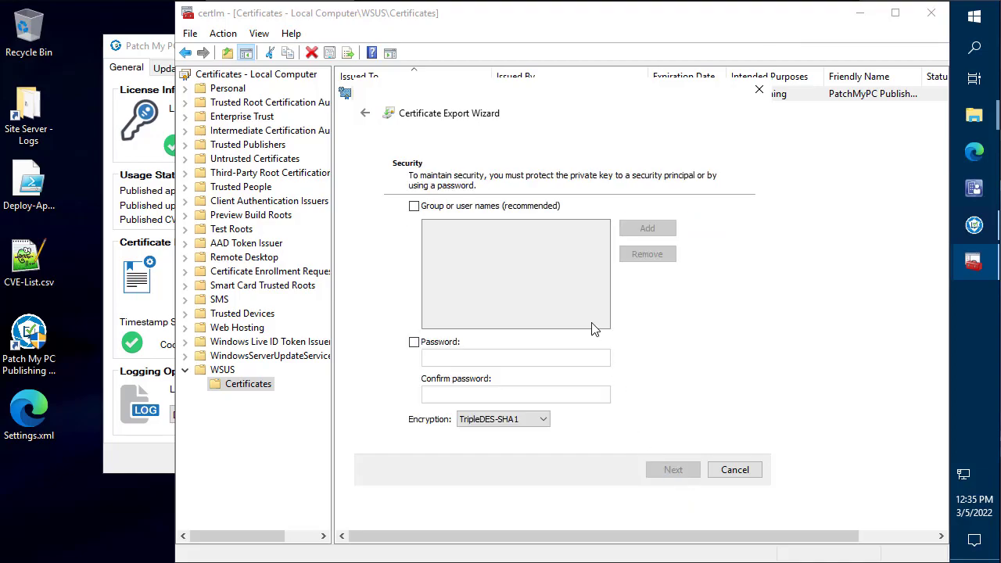
pyautogui.click(414, 344)
pyautogui.write('123')
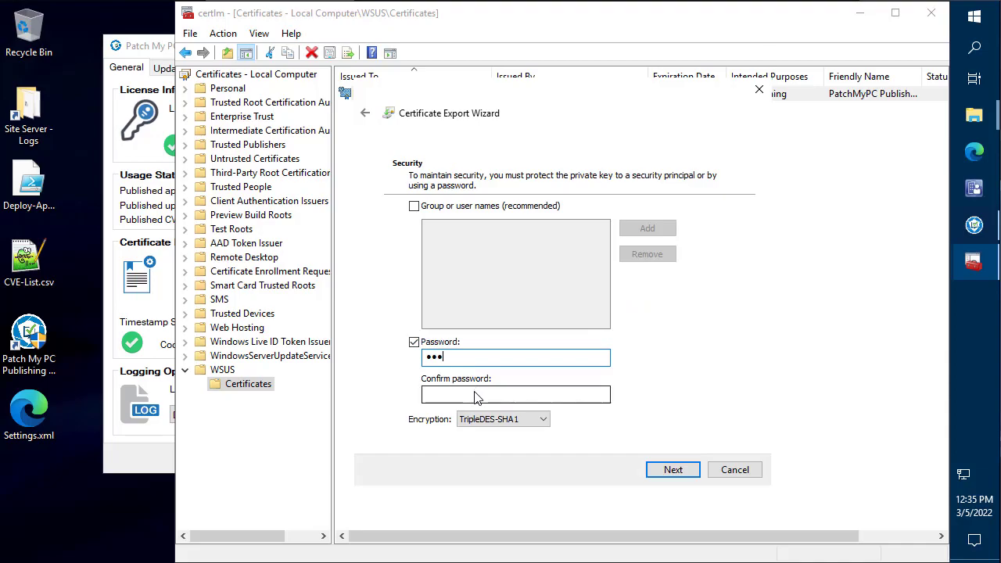
pyautogui.click(476, 398)
pyautogui.write('123')
pyautogui.click(673, 469)
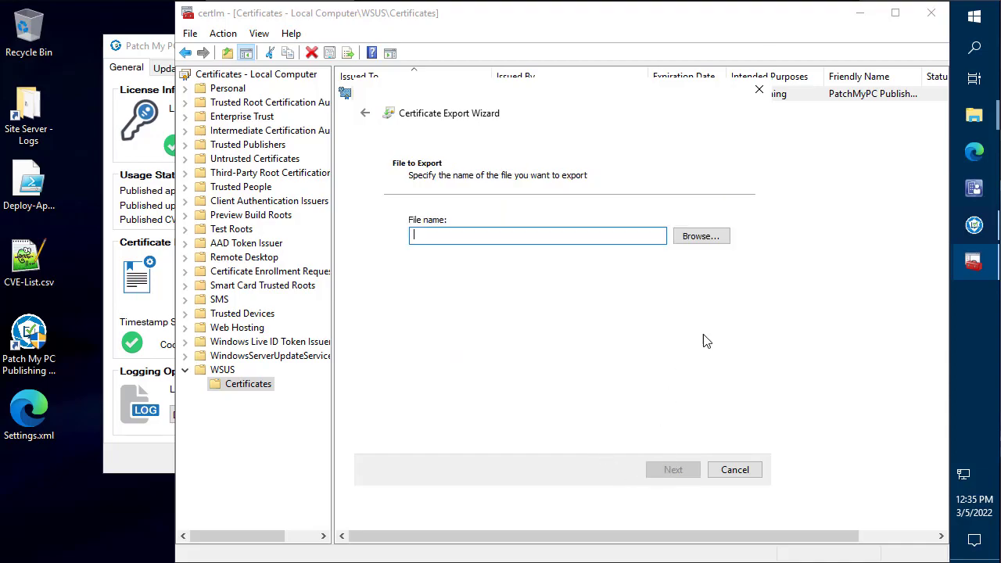
# - Save the export to the Desktop as WSUSCert.pfx, finish the wizard, and minimize certlm
pyautogui.click(711, 237)
pyautogui.click(418, 217)
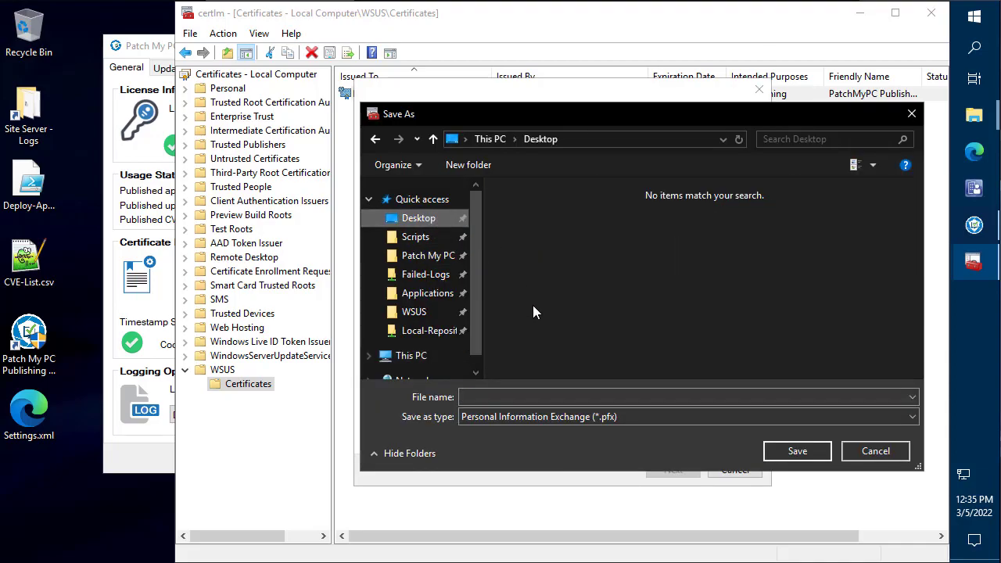
pyautogui.click(507, 397)
pyautogui.write('WSUSCert')
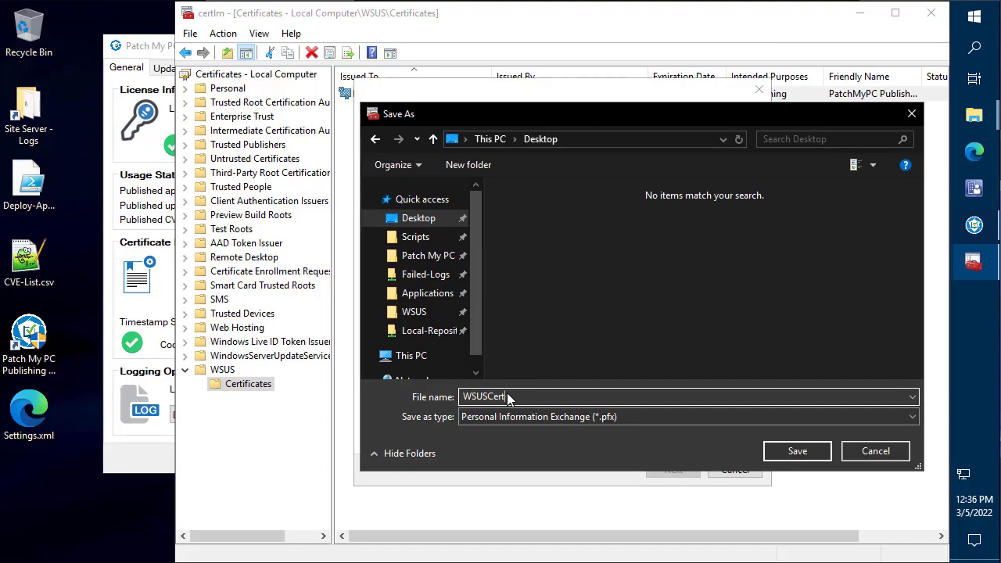
pyautogui.click(808, 453)
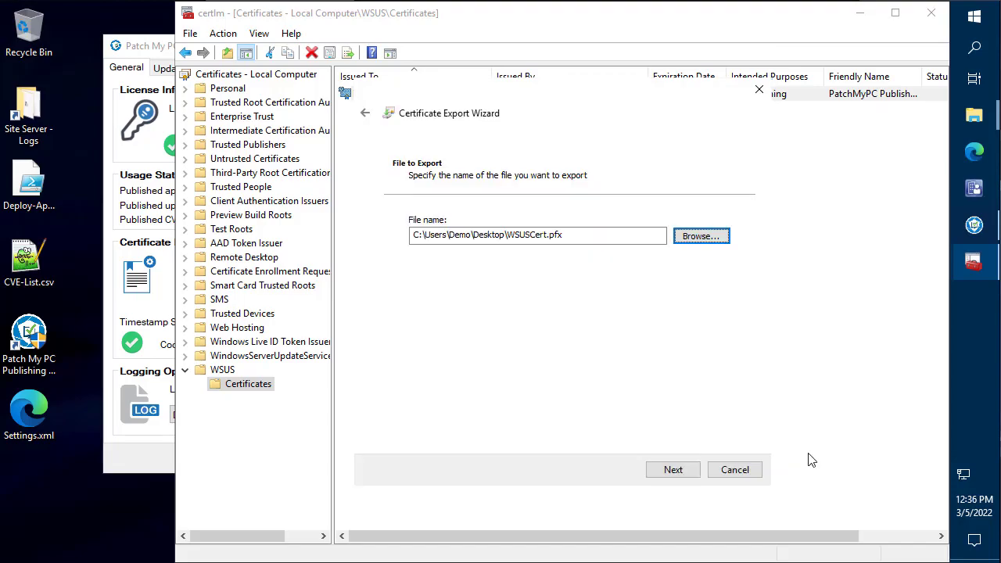
pyautogui.click(699, 470)
pyautogui.click(694, 471)
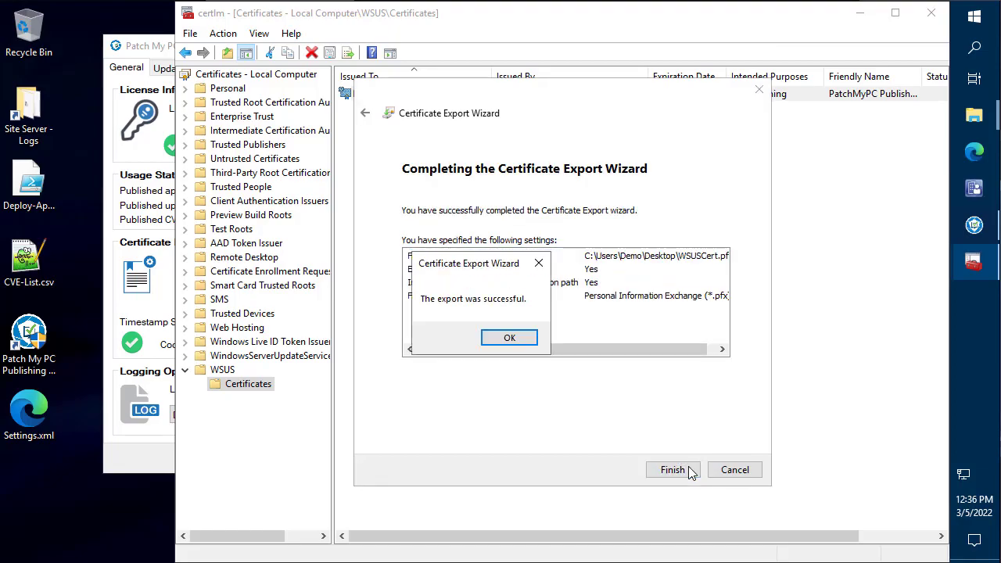
pyautogui.click(509, 338)
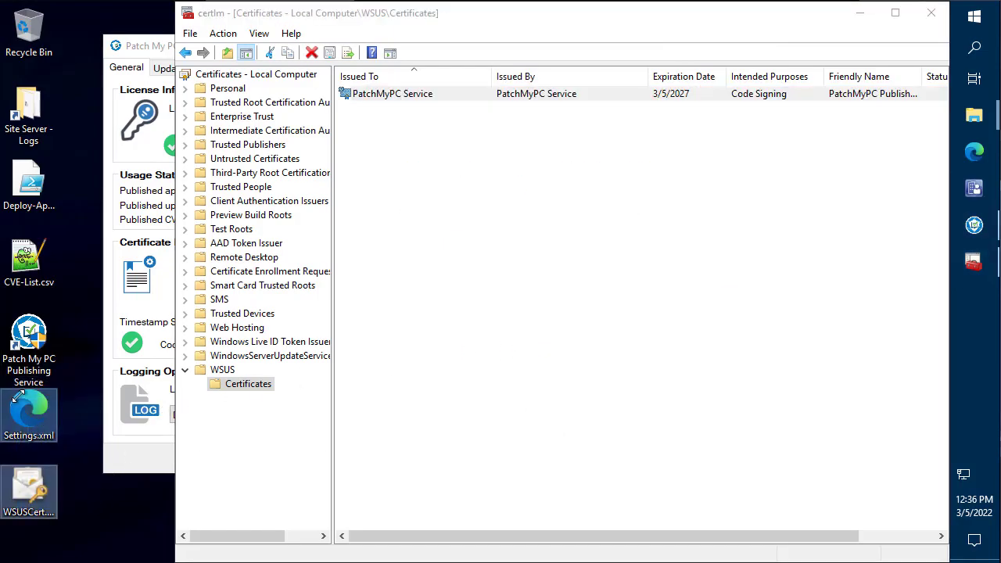
pyautogui.click(859, 14)
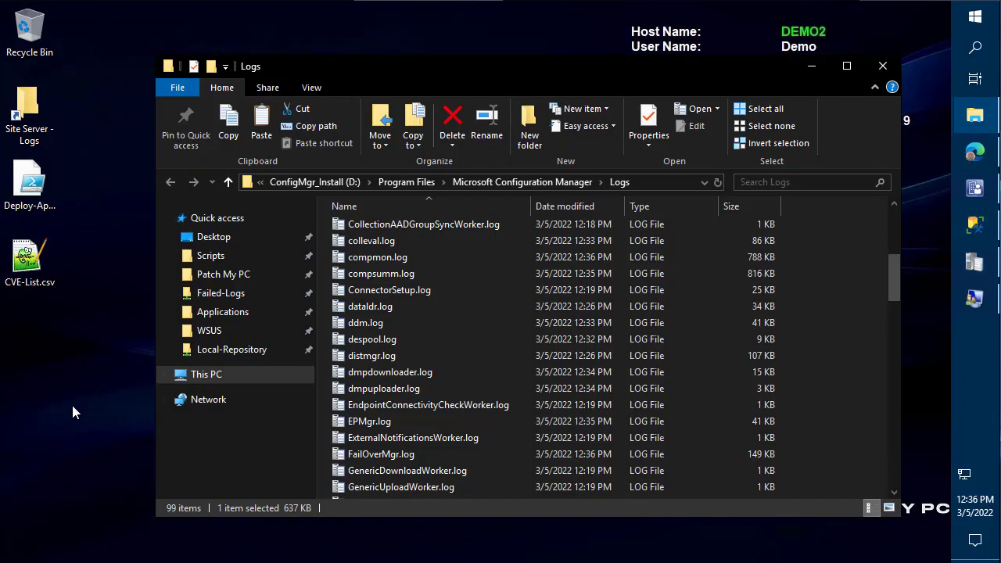
# - Paste the settings and certificate files into the folder and return to the Remove CAS documentation
pyautogui.click(68, 406)
pyautogui.hotkey('ctrl', 'v')
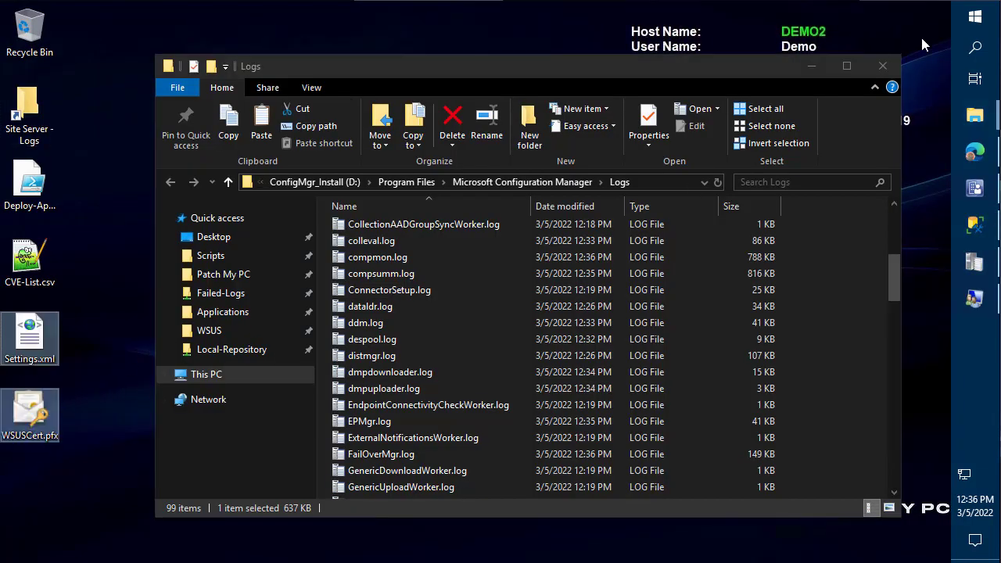
pyautogui.click(812, 66)
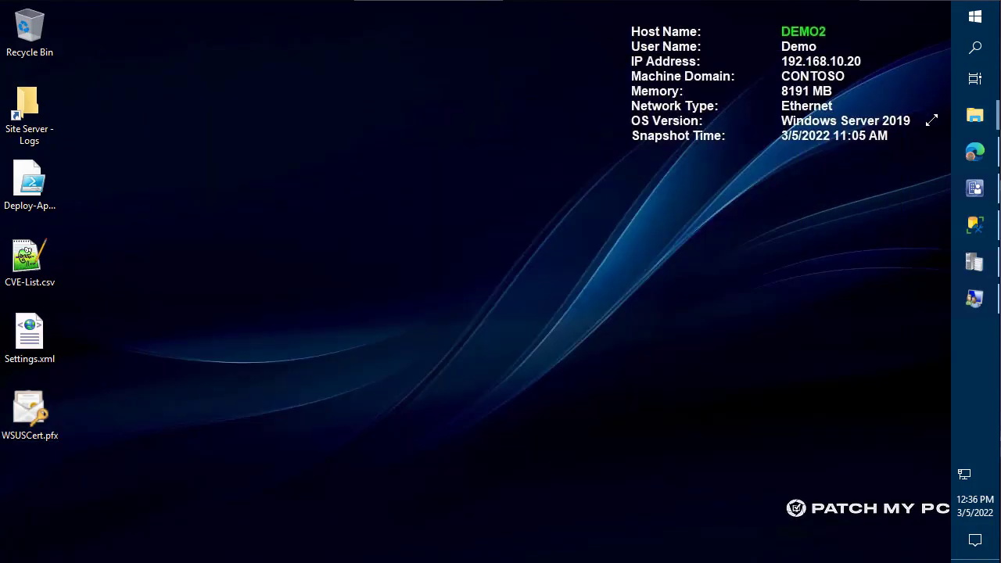
pyautogui.click(984, 150)
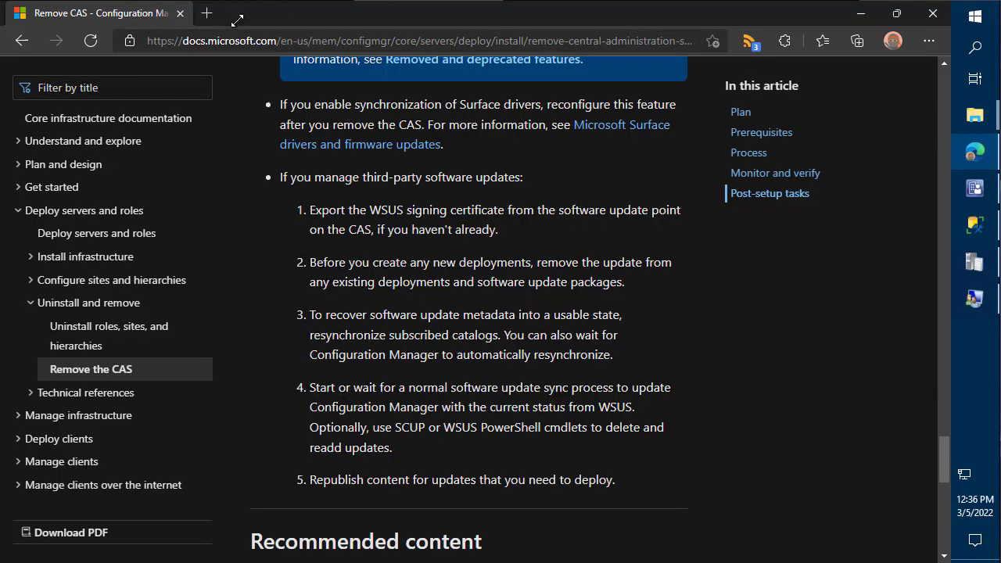
# - Download PatchMyPC-Publishing-Service.msi from the Patch My PC docs site and run it
pyautogui.click(209, 13)
pyautogui.write('docs.mic')
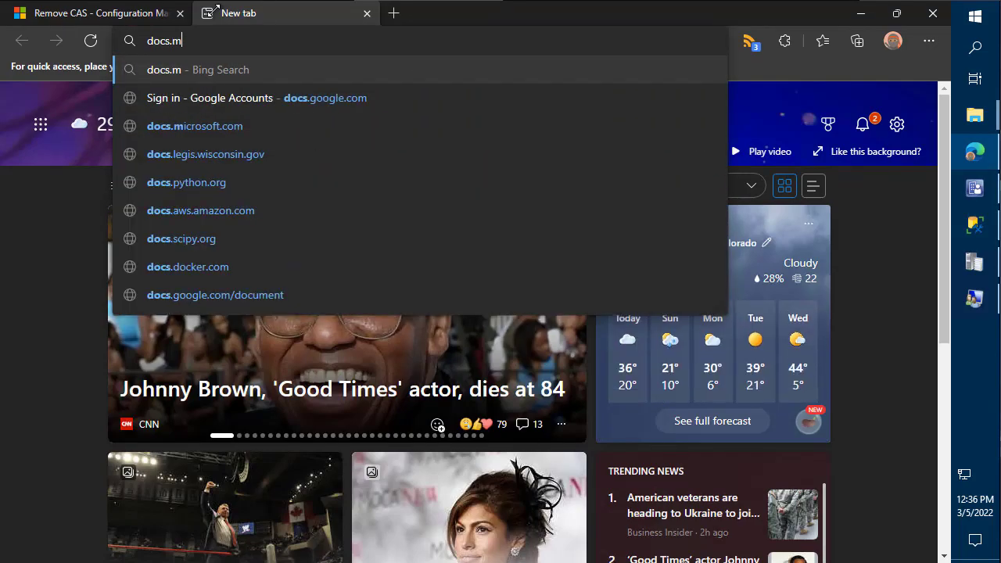
pyautogui.press('BackSpace')
pyautogui.press('BackSpace')
pyautogui.press('BackSpace')
pyautogui.press('BackSpace')
pyautogui.write('patchmypc.')
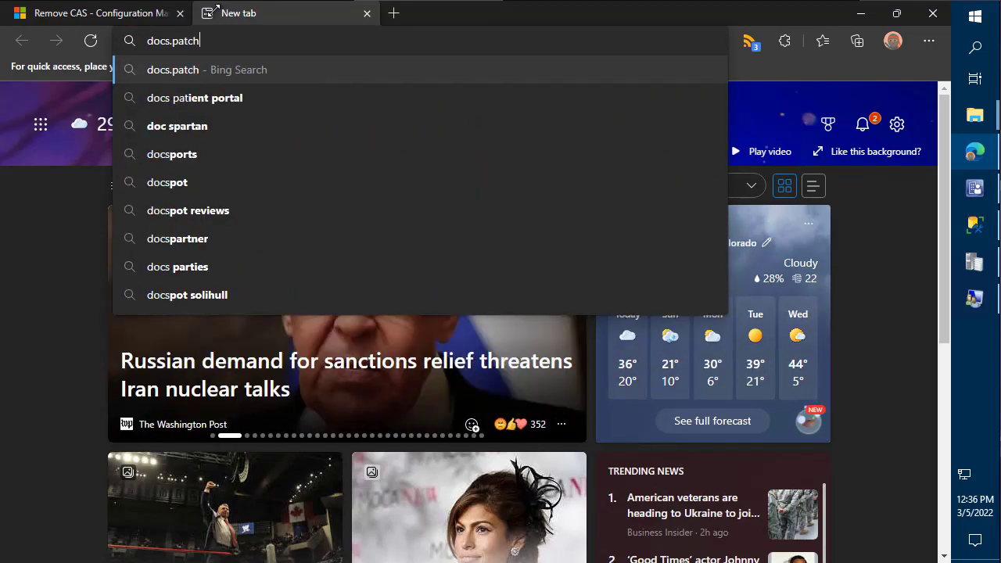
pyautogui.write('com')
pyautogui.press('Return')
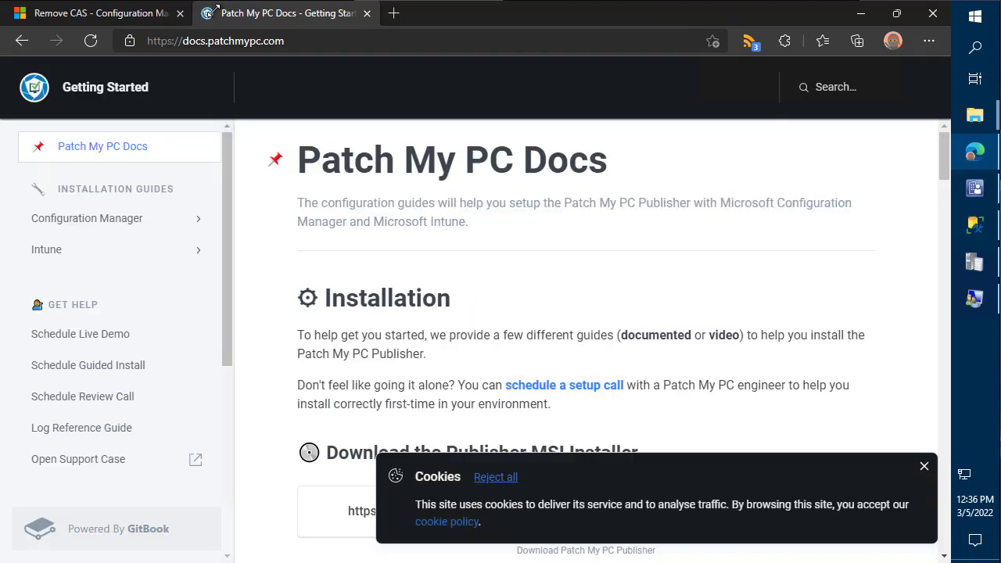
pyautogui.click(926, 464)
pyautogui.scroll(-2, 744, 337)
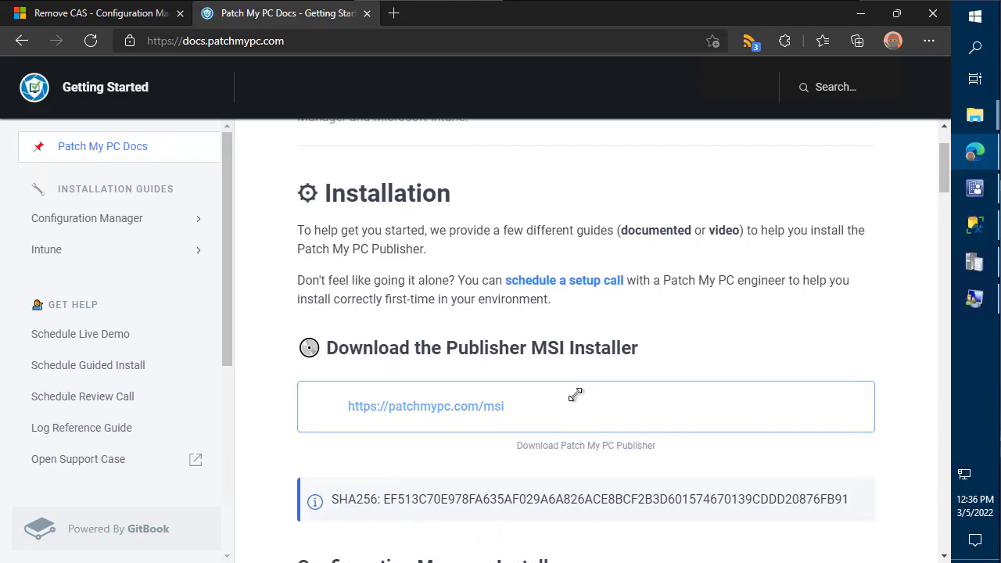
pyautogui.click(574, 396)
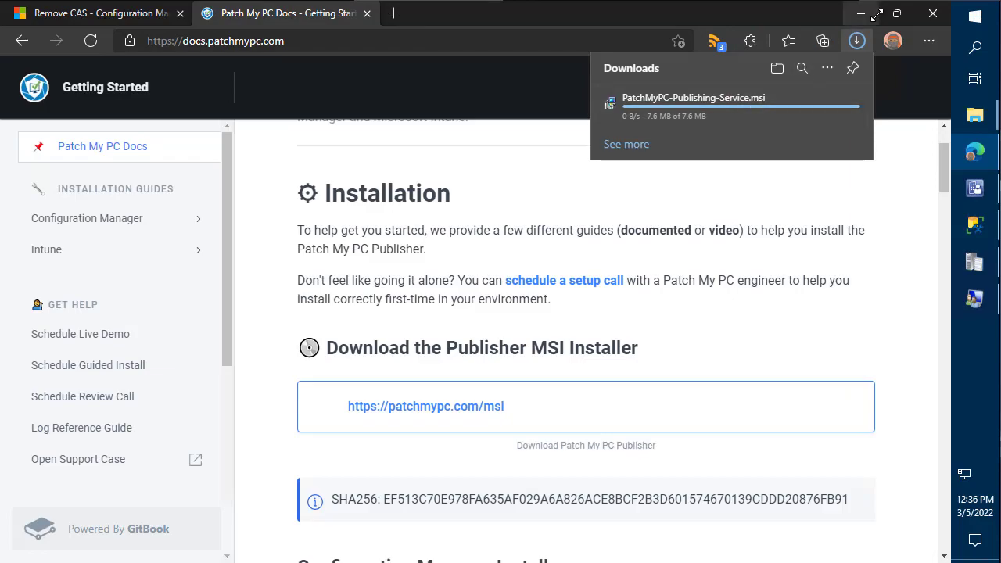
pyautogui.click(709, 97)
pyautogui.click(461, 365)
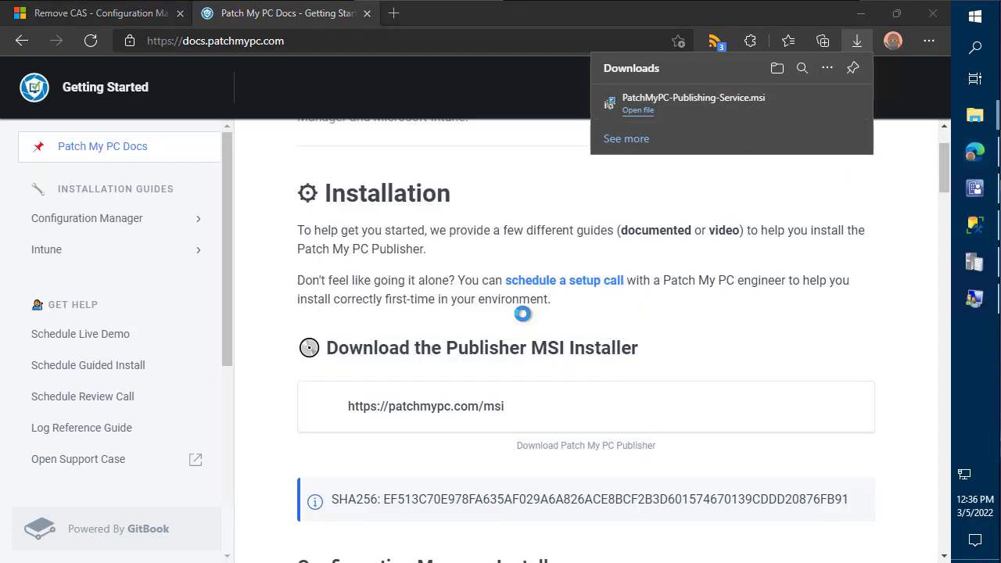
# - Install Patch My PC Publishing Service 2.1.3.0 to the default folder, accepting the licence
pyautogui.click(476, 369)
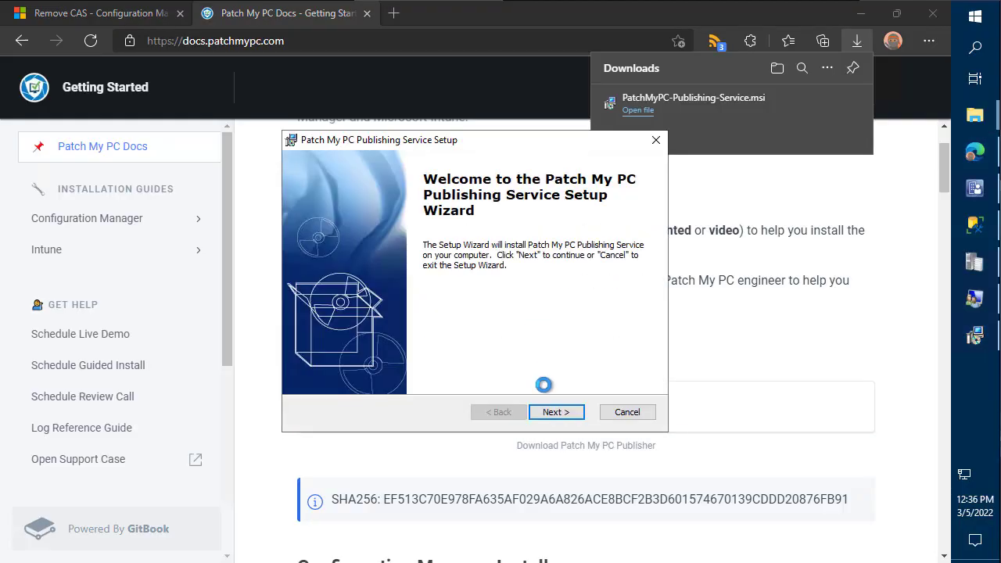
pyautogui.click(547, 407)
pyautogui.click(474, 353)
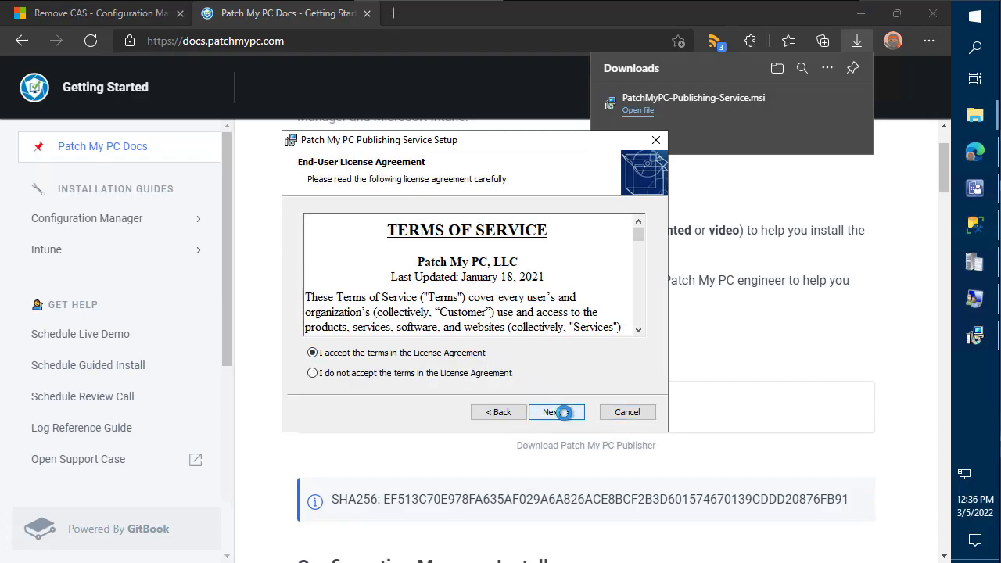
pyautogui.click(564, 412)
pyautogui.click(564, 412)
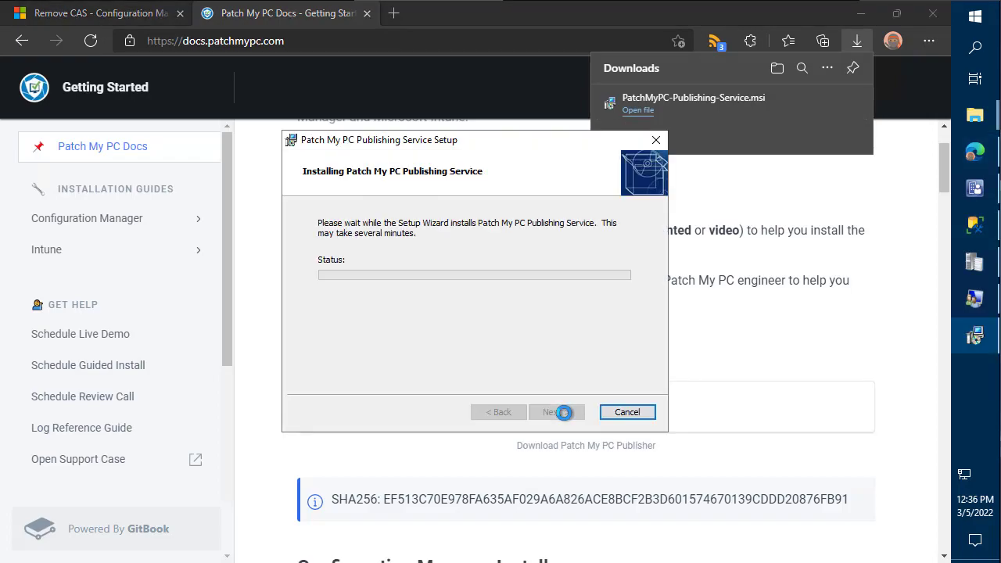
pyautogui.click(861, 14)
pyautogui.moveTo(408, 145); pyautogui.dragTo(278, 71)
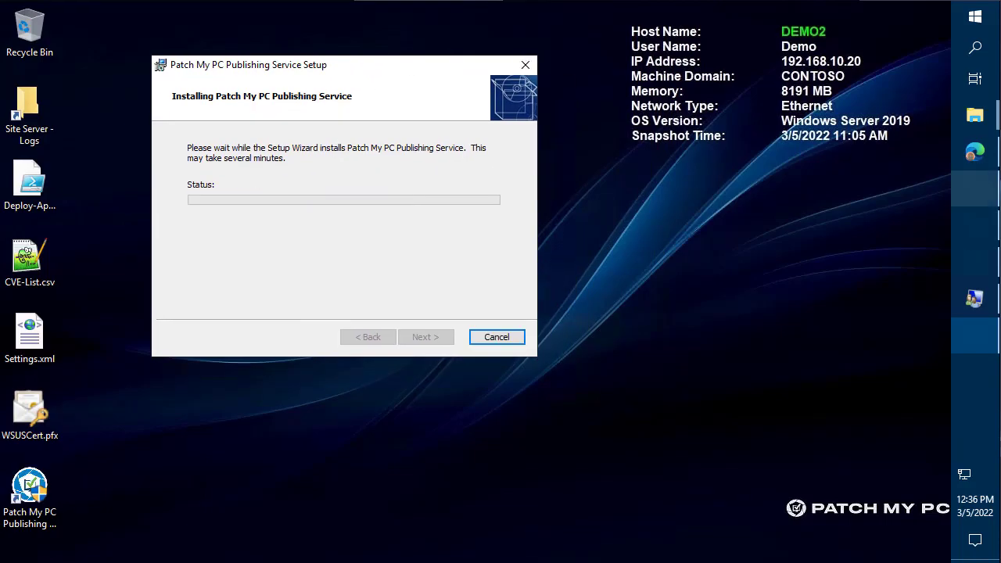
pyautogui.click(425, 337)
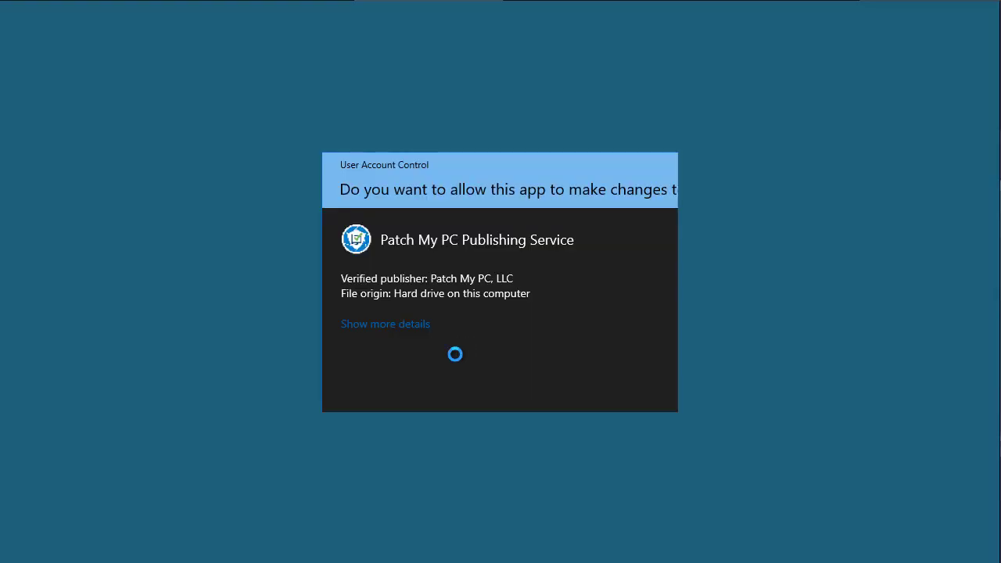
# - Approve launching the Publishing Service settings and switch Configuration Manager to Software Library
pyautogui.click(444, 371)
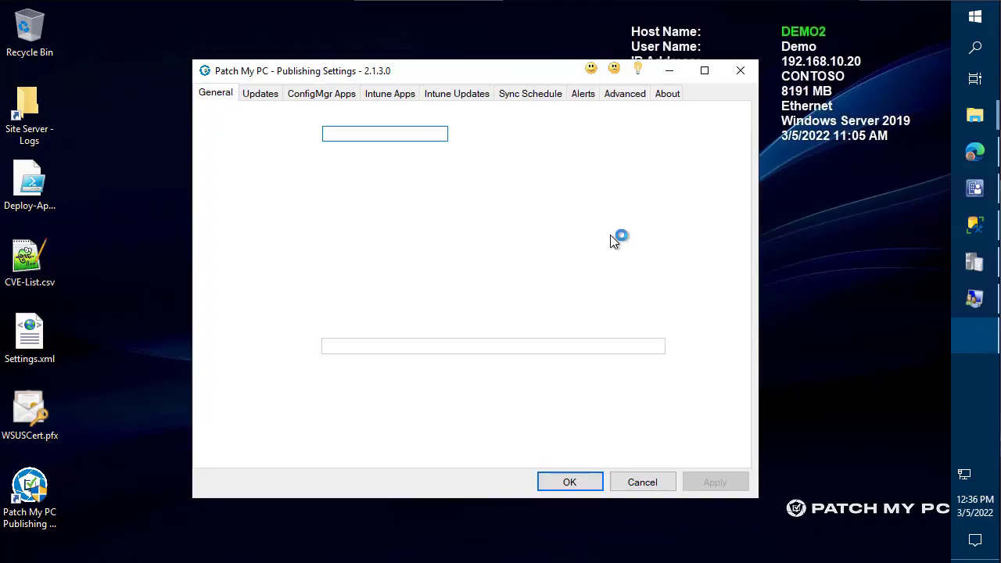
pyautogui.click(986, 189)
pyautogui.click(168, 436)
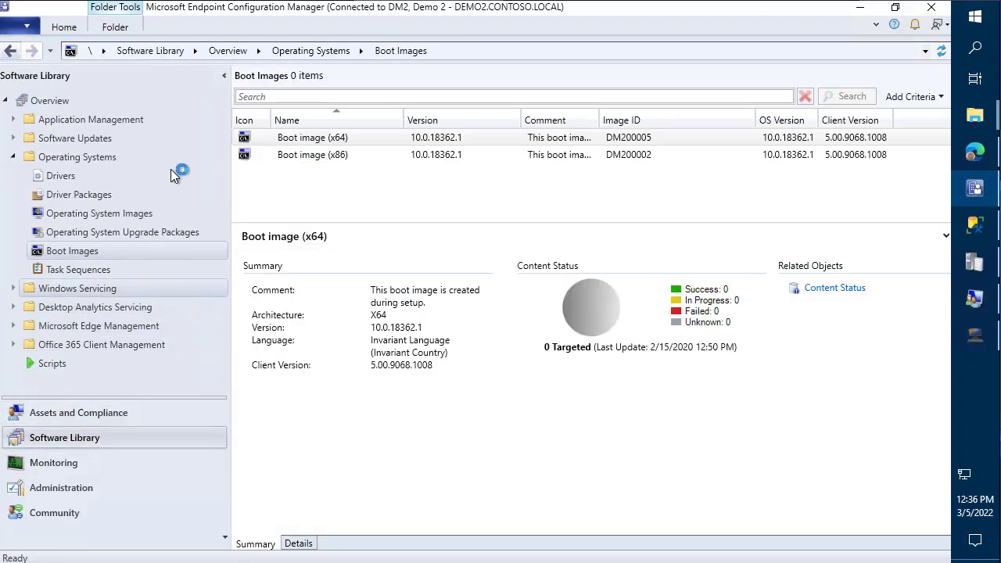
# - List All Software Updates with full titles, select Google Chrome 97.0.4692.71 (x64), then minimize the console
pyautogui.click(74, 138)
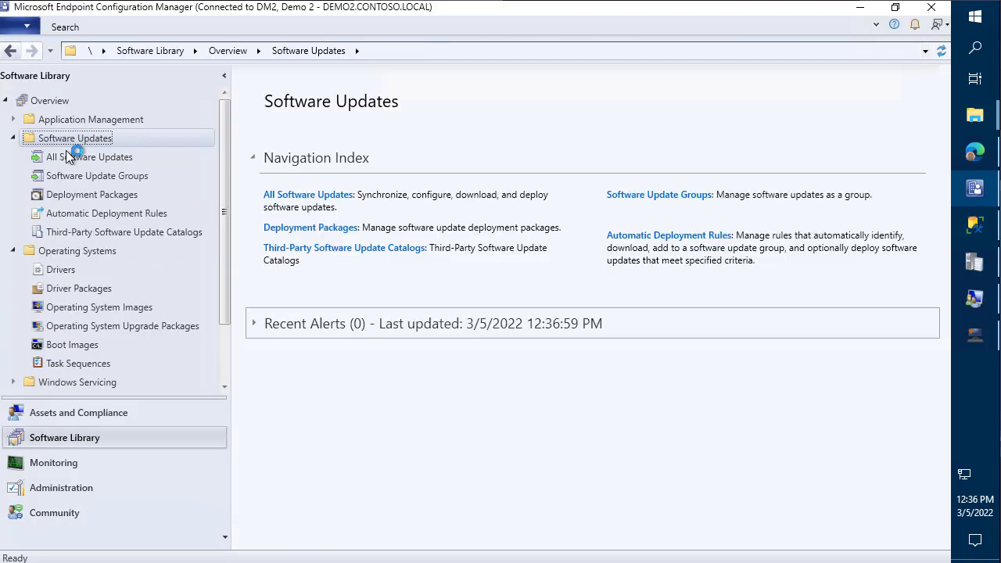
pyautogui.click(74, 158)
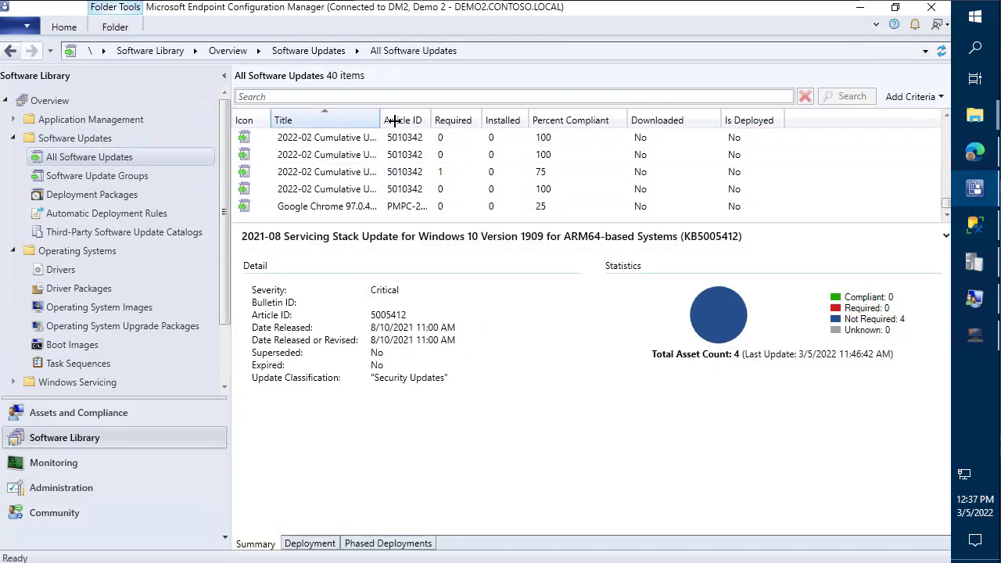
pyautogui.moveTo(381, 120); pyautogui.dragTo(492, 126)
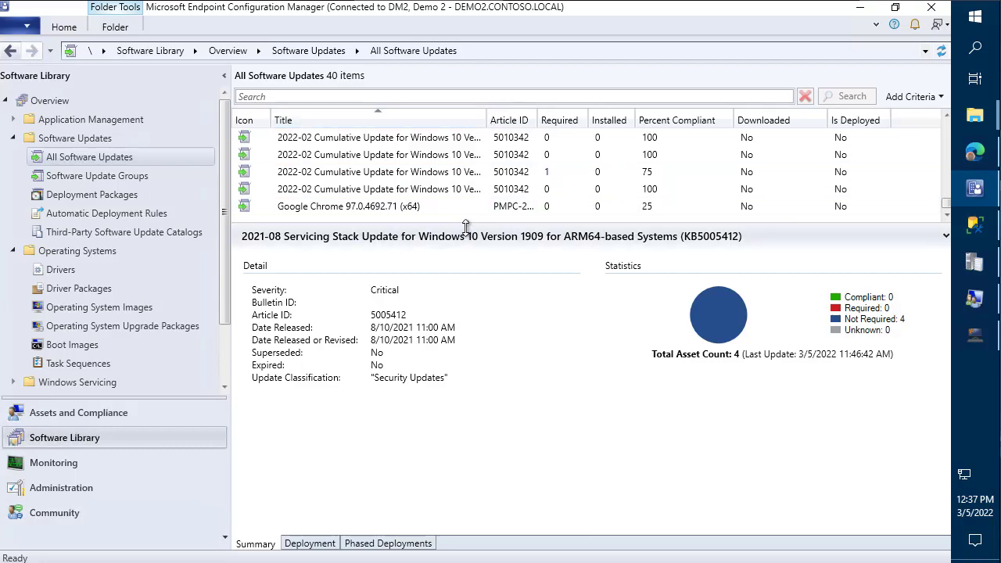
pyautogui.moveTo(467, 224); pyautogui.dragTo(459, 319)
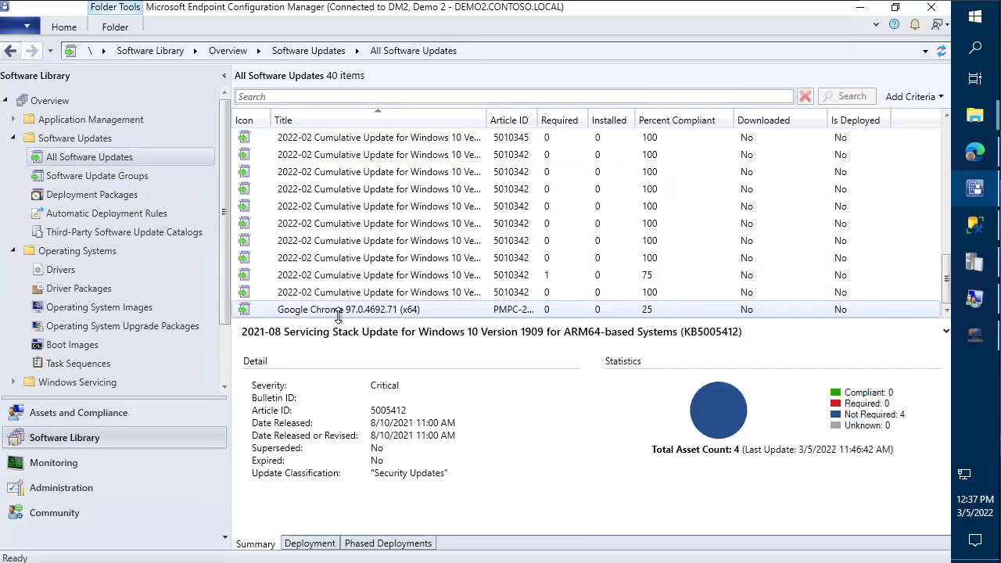
pyautogui.click(330, 310)
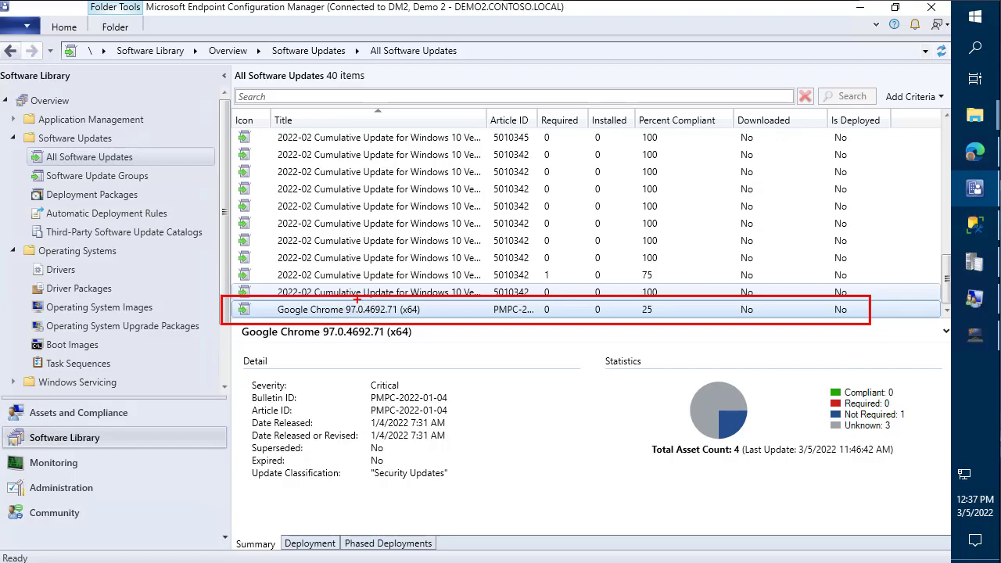
pyautogui.scroll(3, 362, 300)
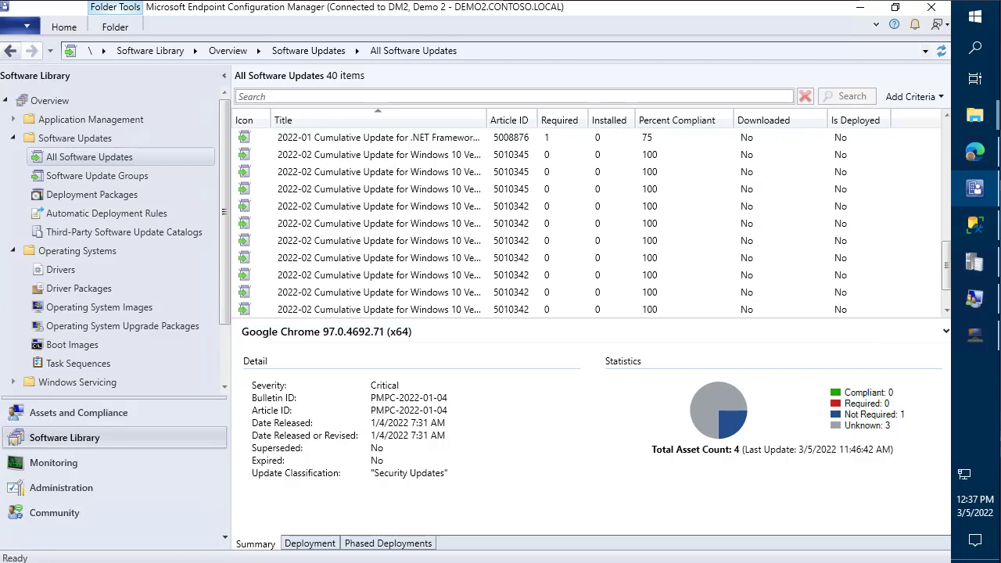
pyautogui.click(863, 9)
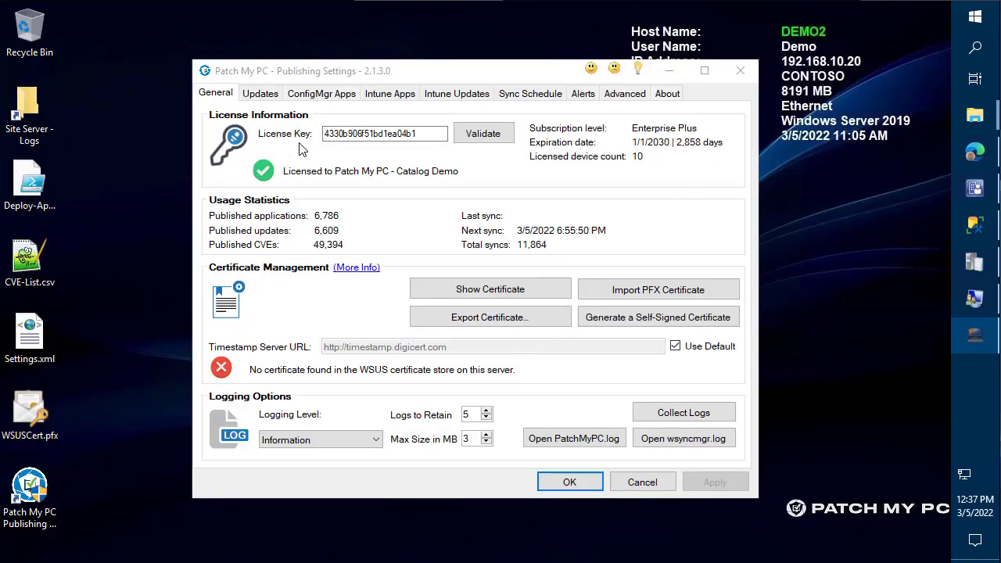
# - Import Desktop\WSUSCert.pfx with its password as the code-signing certificate, valid until 3/5/2027
pyautogui.moveTo(337, 82); pyautogui.dragTo(234, 50)
pyautogui.click(564, 260)
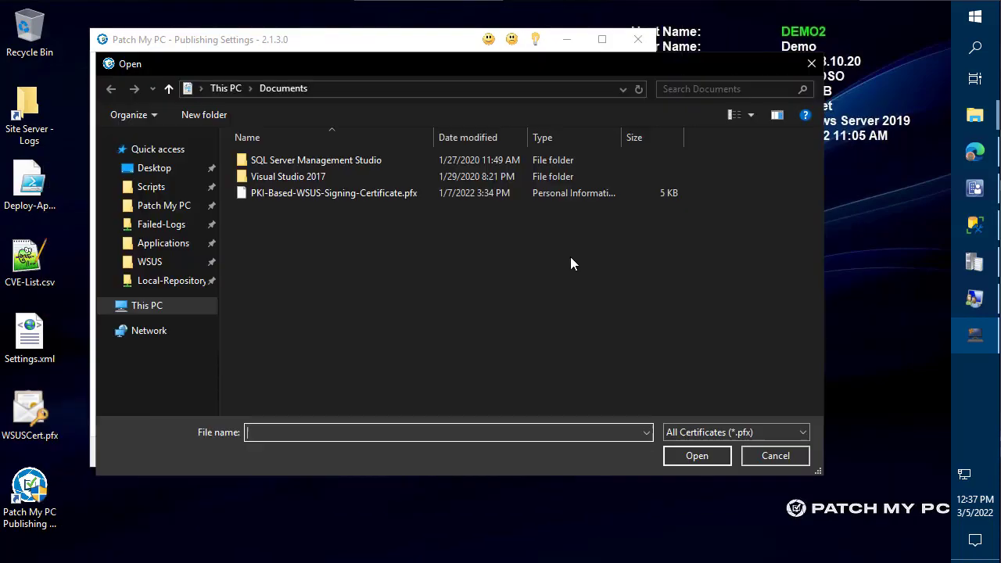
pyautogui.click(163, 168)
pyautogui.click(281, 164)
pyautogui.doubleClick(282, 163)
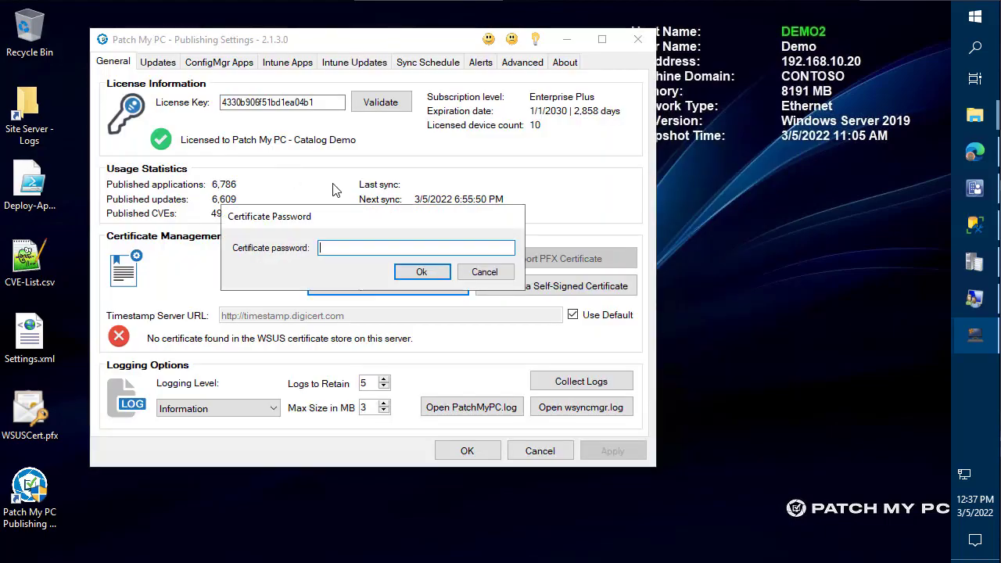
pyautogui.click(430, 272)
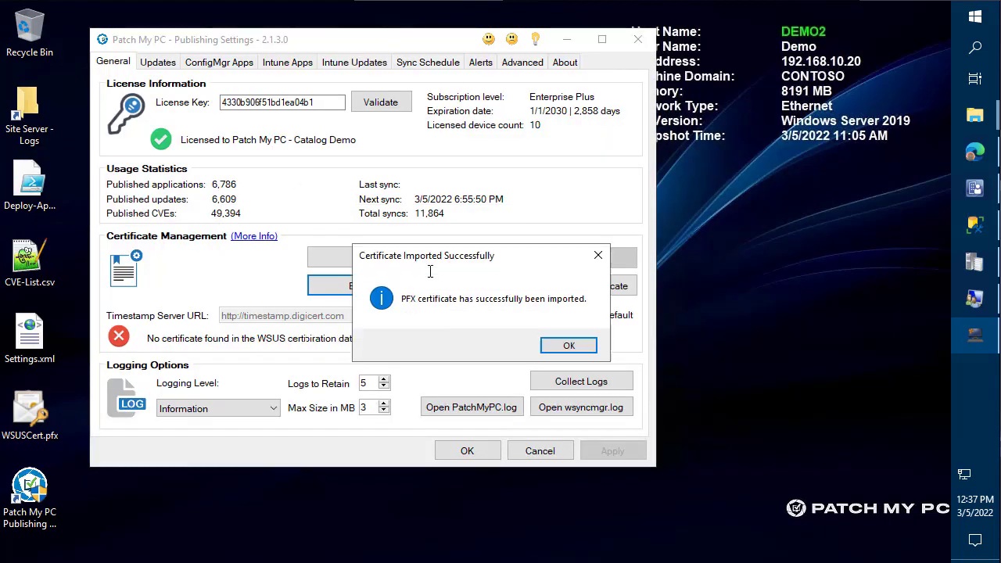
pyautogui.click(572, 344)
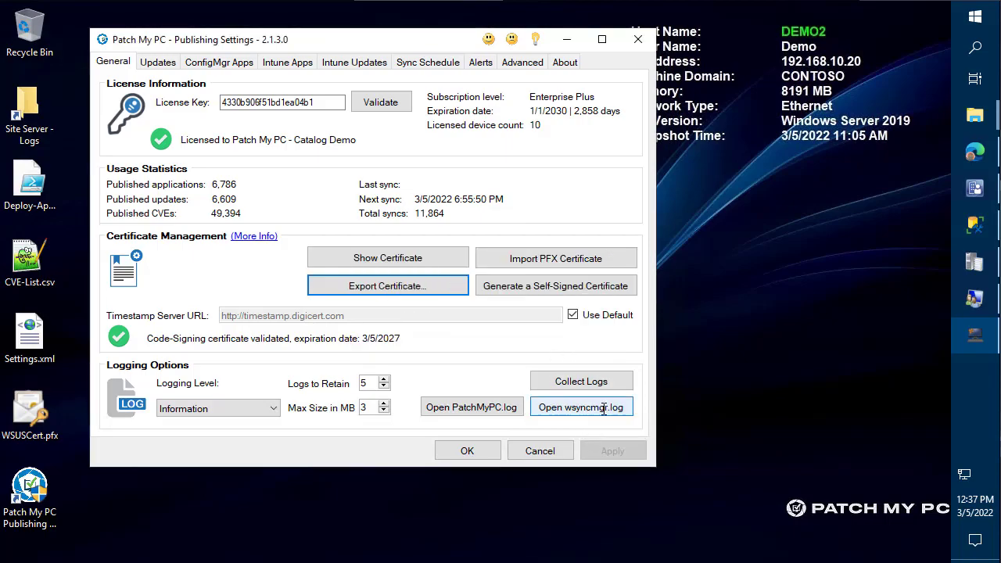
# - Search the Updates product list for "chrome", then view Advanced Backup and Restore Settings
pyautogui.click(165, 59)
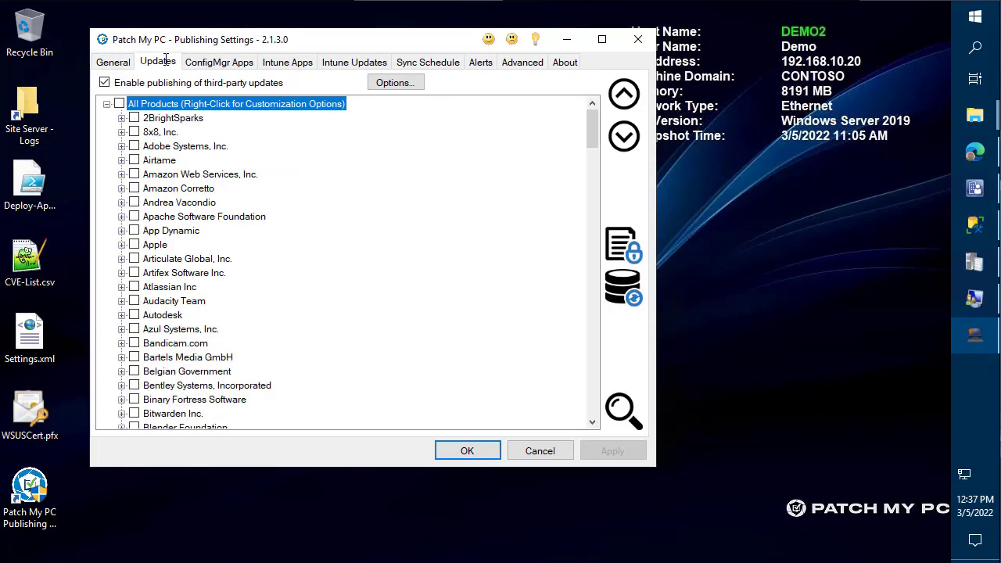
pyautogui.scroll(-20, 367, 152)
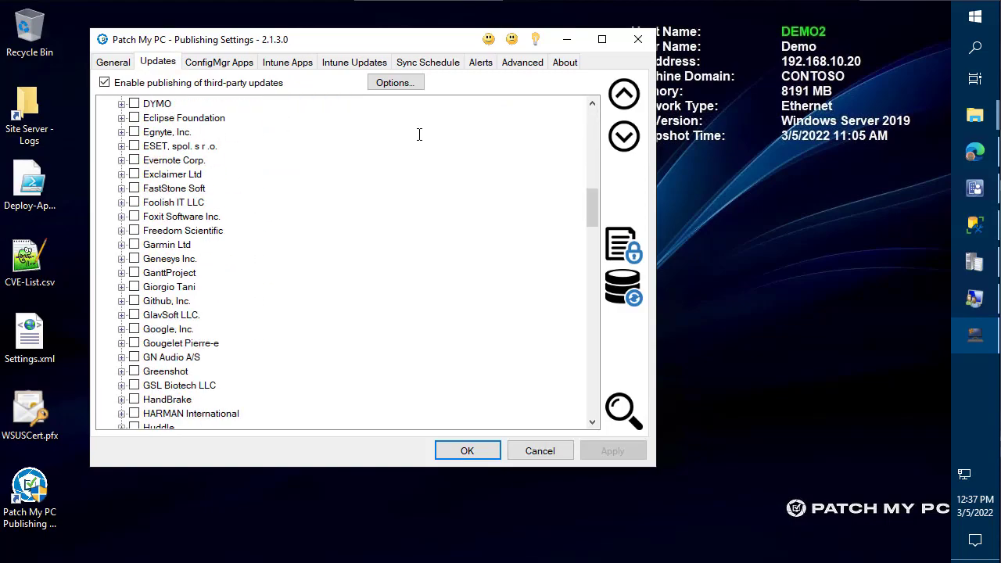
pyautogui.scroll(-20, 408, 182)
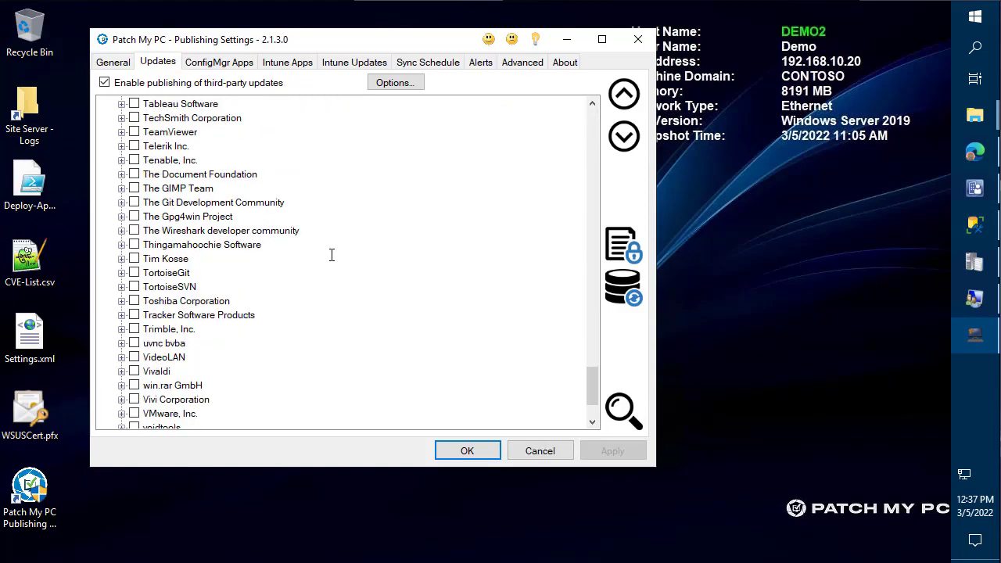
pyautogui.scroll(20, 342, 268)
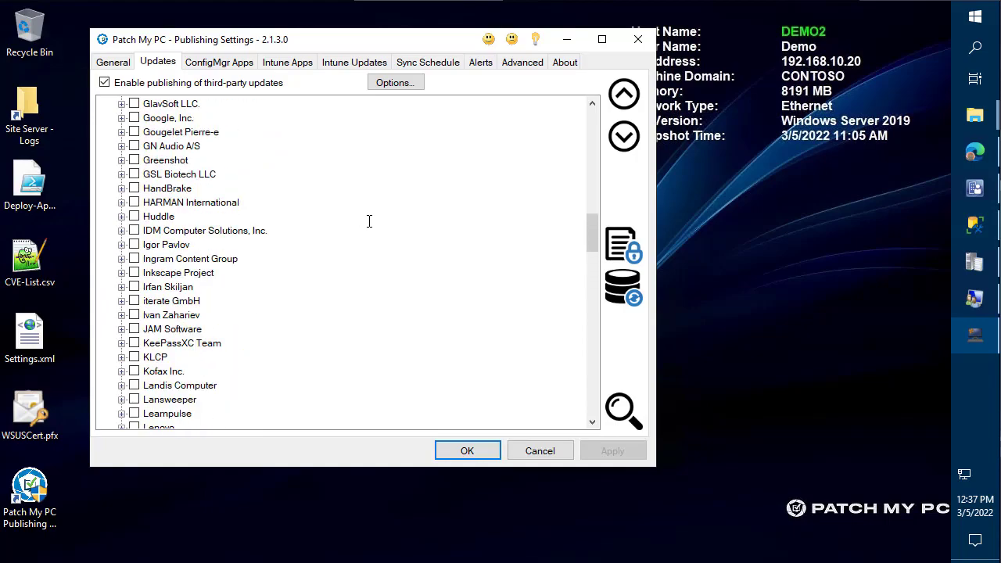
pyautogui.scroll(20, 364, 211)
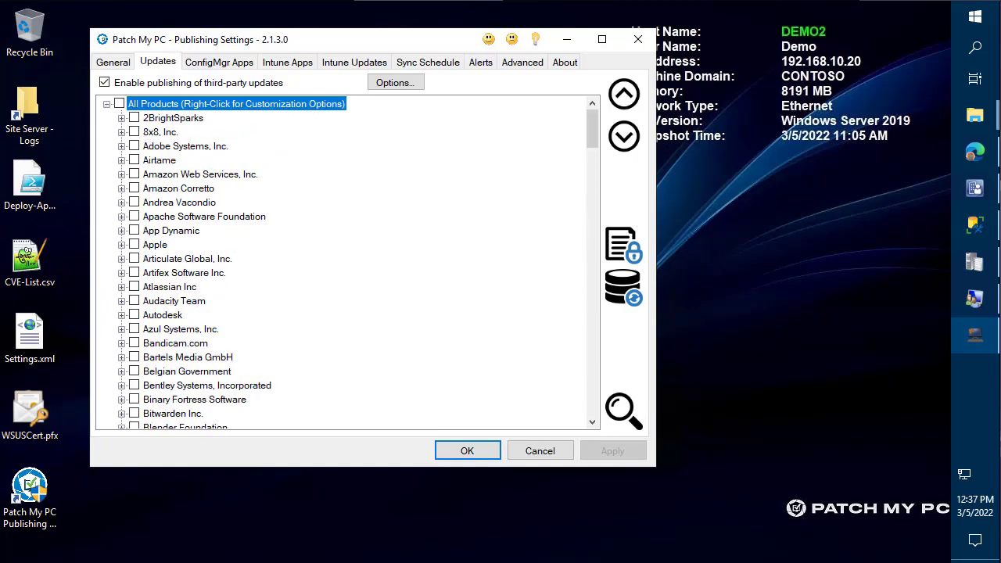
pyautogui.hotkey('ctrl', 'f')
pyautogui.write('ch')
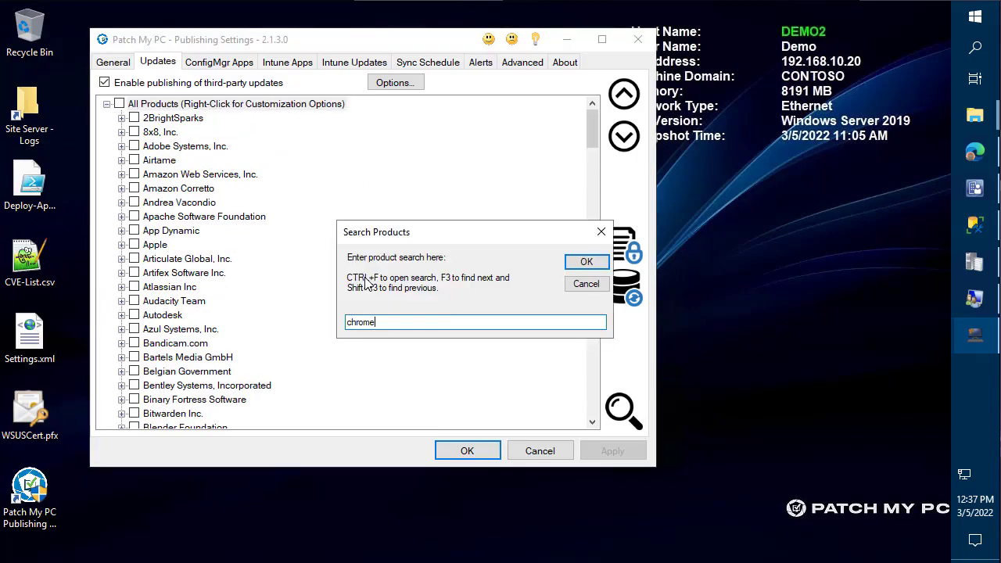
pyautogui.write('rome')
pyautogui.press('Return')
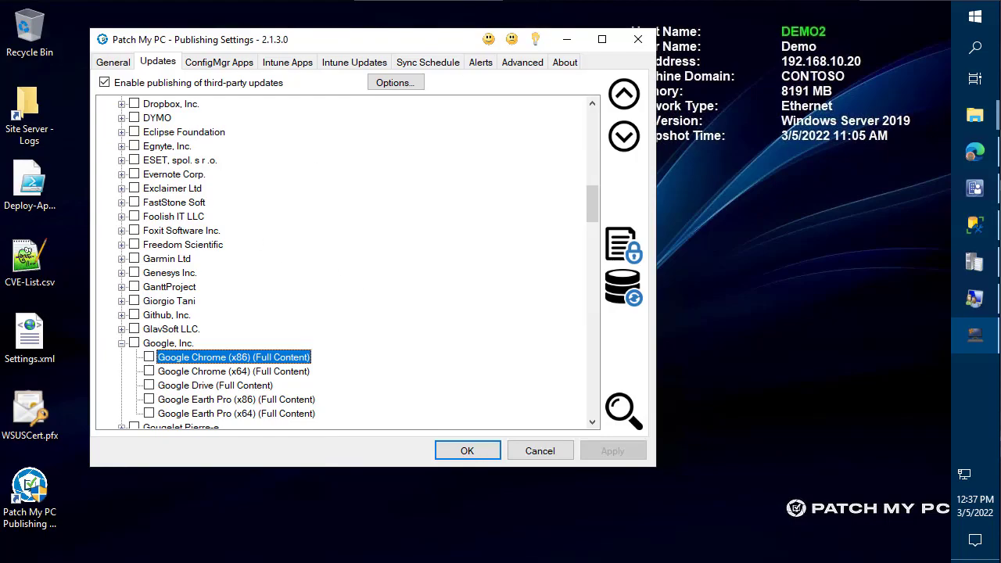
pyautogui.scroll(-5, 486, 347)
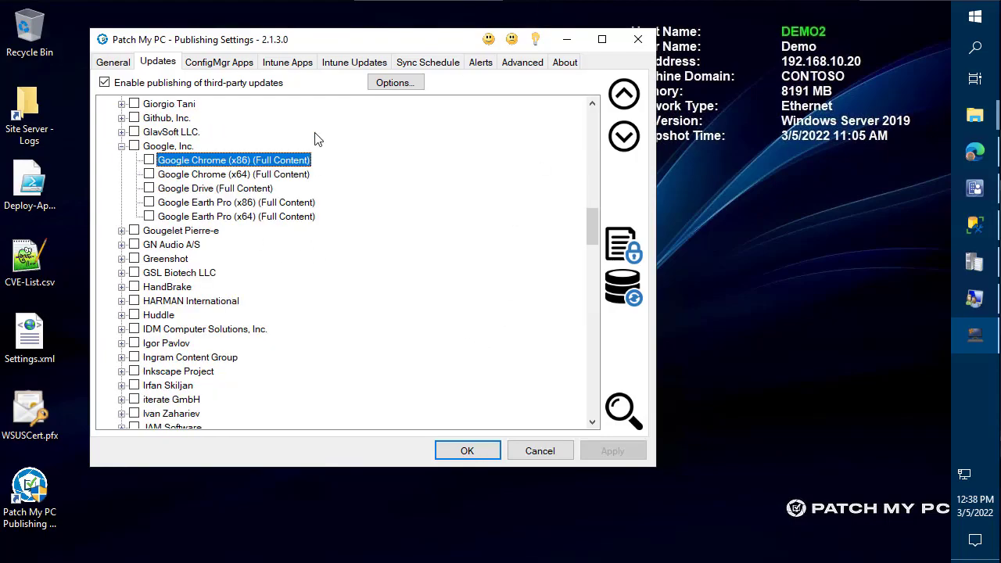
pyautogui.click(522, 62)
pyautogui.scroll(-5, 297, 286)
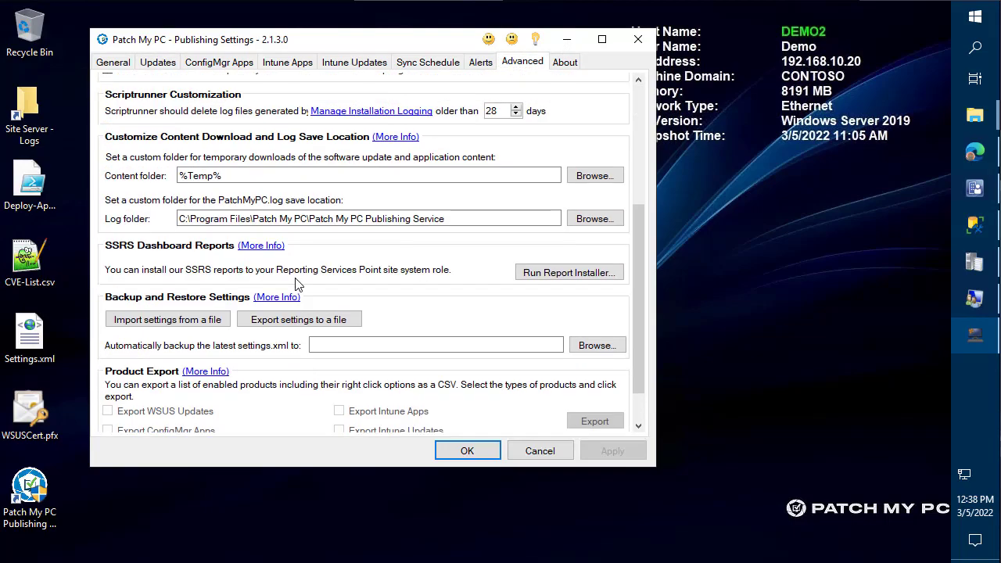
# - Import settings from Desktop\Settings.xml and check the Updates page now shows All Products selected
pyautogui.click(194, 320)
pyautogui.click(515, 347)
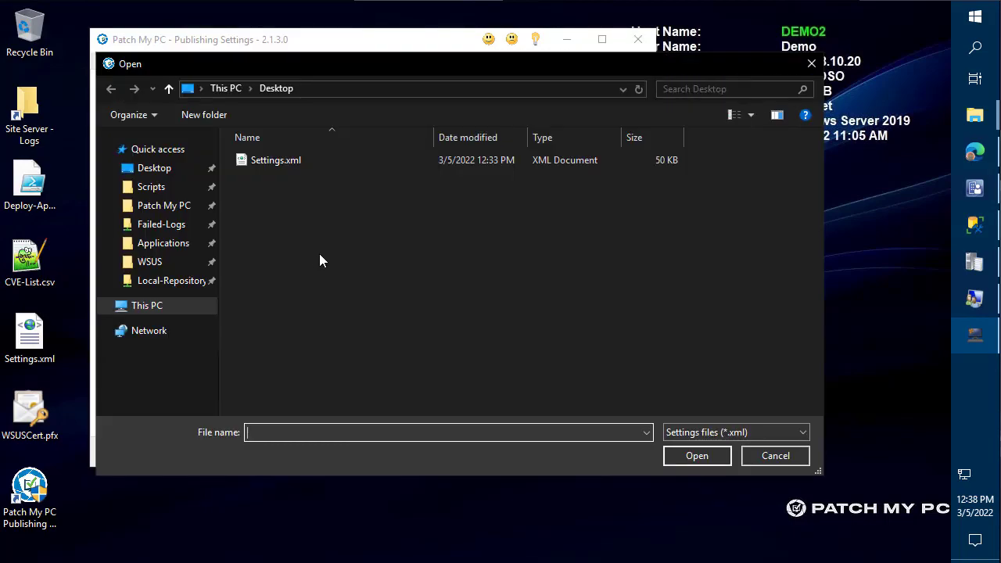
pyautogui.doubleClick(269, 161)
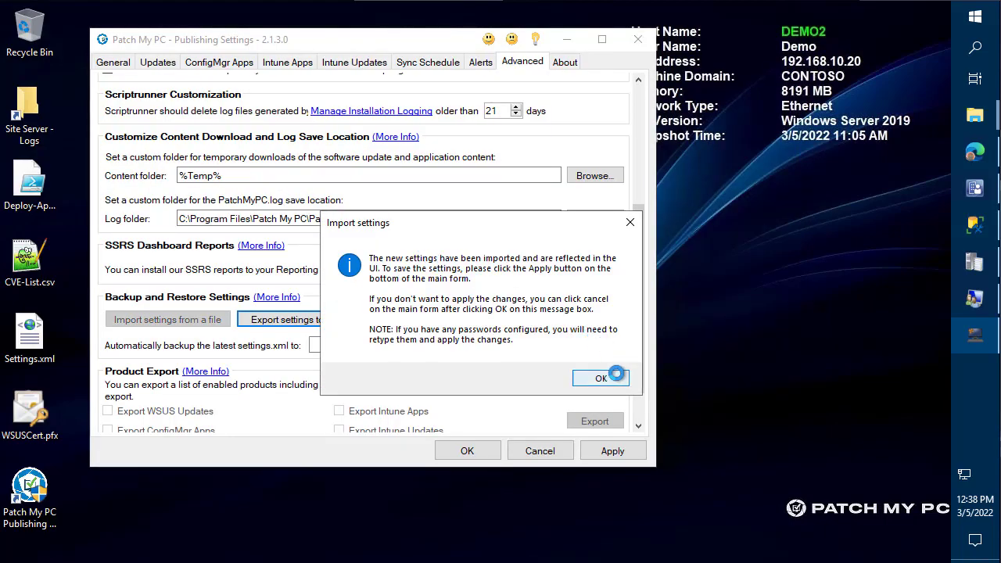
pyautogui.click(614, 376)
pyautogui.click(172, 64)
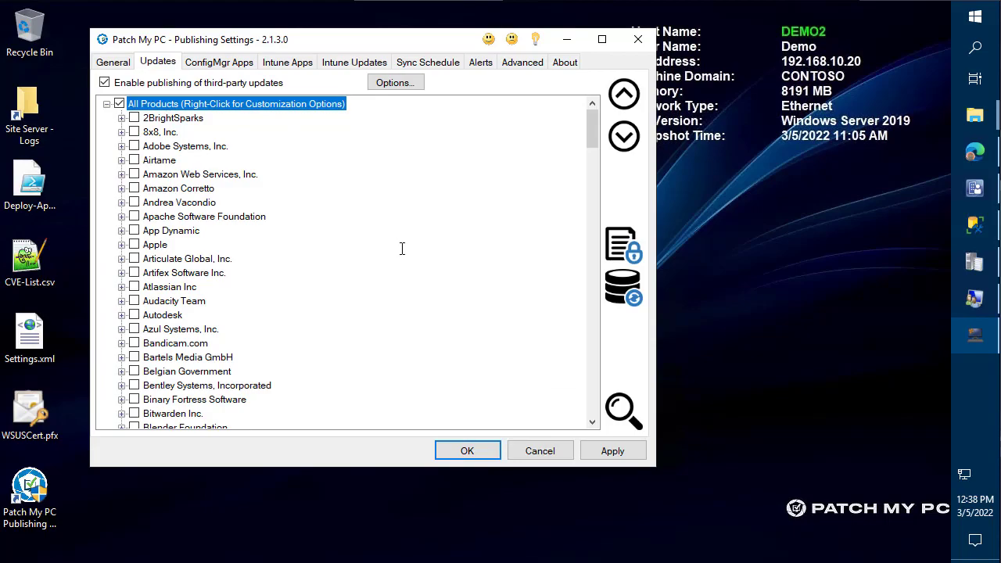
# - Search for "chrome" and open, then close, customization options for Google Chrome (x64)
pyautogui.hotkey('ctrl', 'f')
pyautogui.write('chrome')
pyautogui.press('Return')
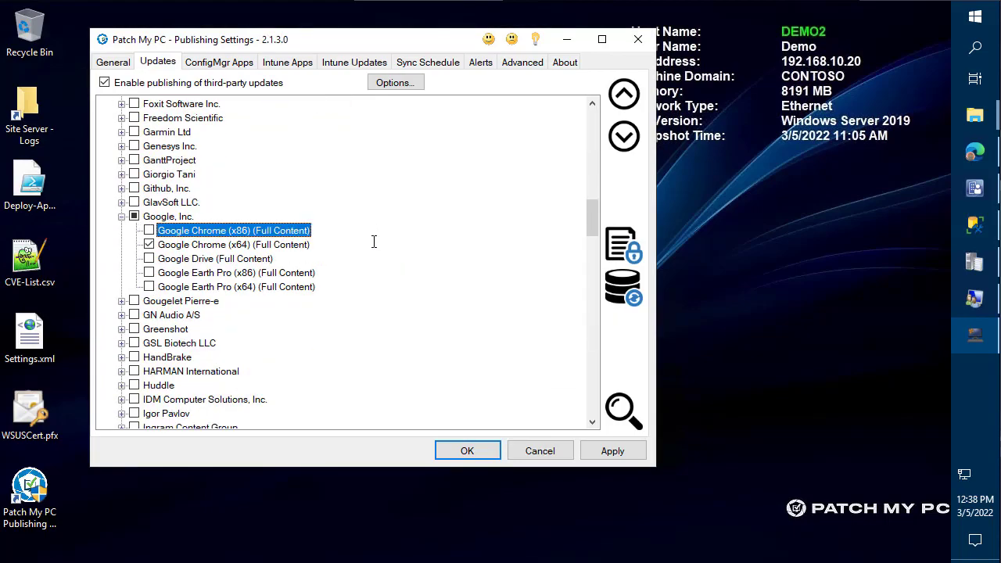
pyautogui.click(235, 245)
pyautogui.rightClick(235, 246)
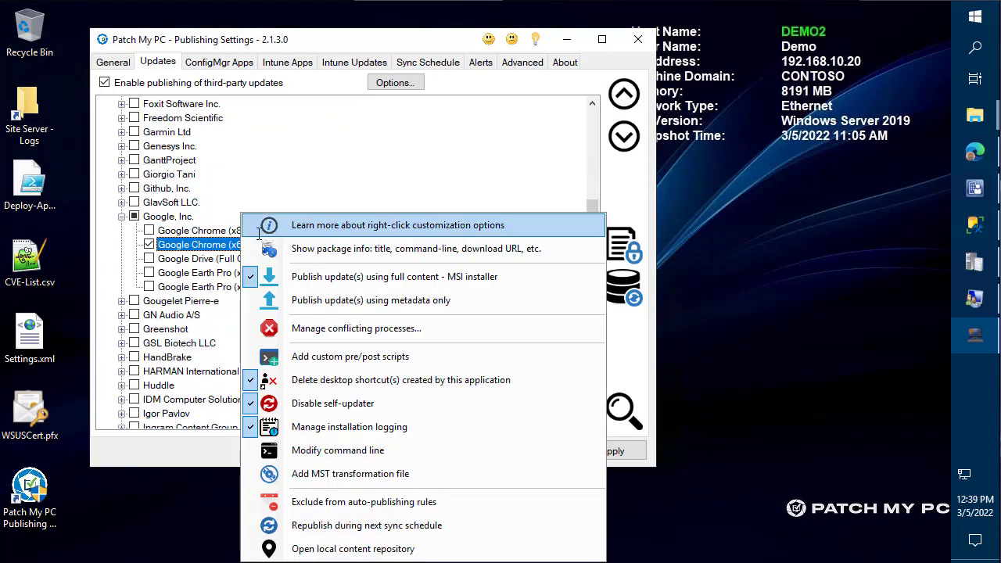
pyautogui.click(444, 152)
# - Search for "notepad" and open customization options for Notepad++ (x64)
pyautogui.hotkey('ctrl', 'f')
pyautogui.write('notepad')
pyautogui.press('Return')
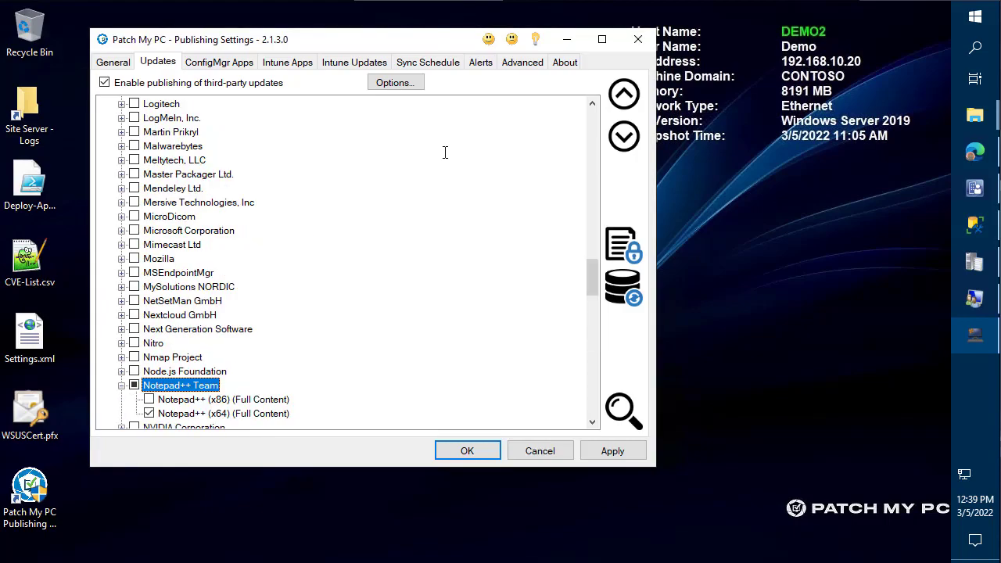
pyautogui.scroll(-5, 286, 123)
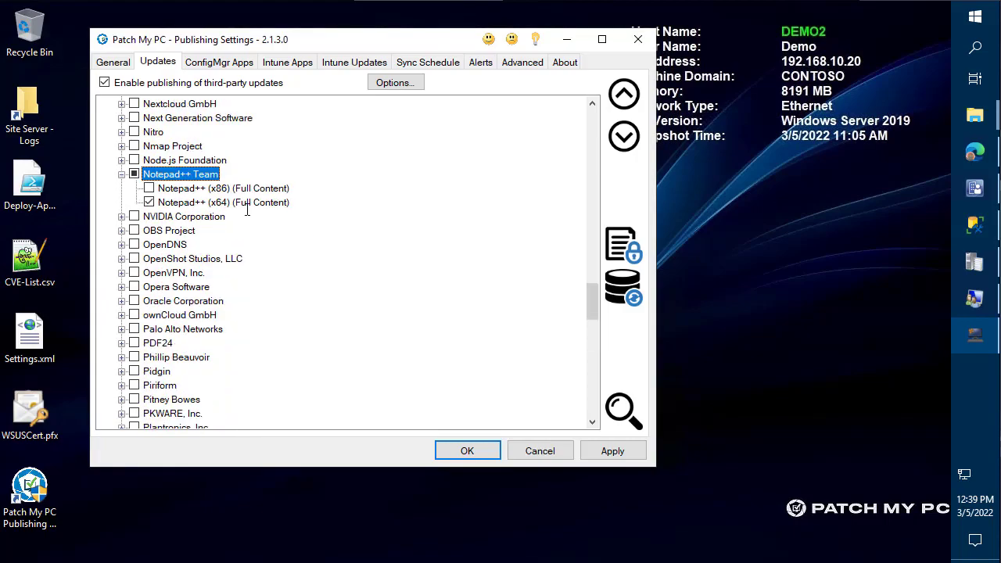
pyautogui.rightClick(250, 202)
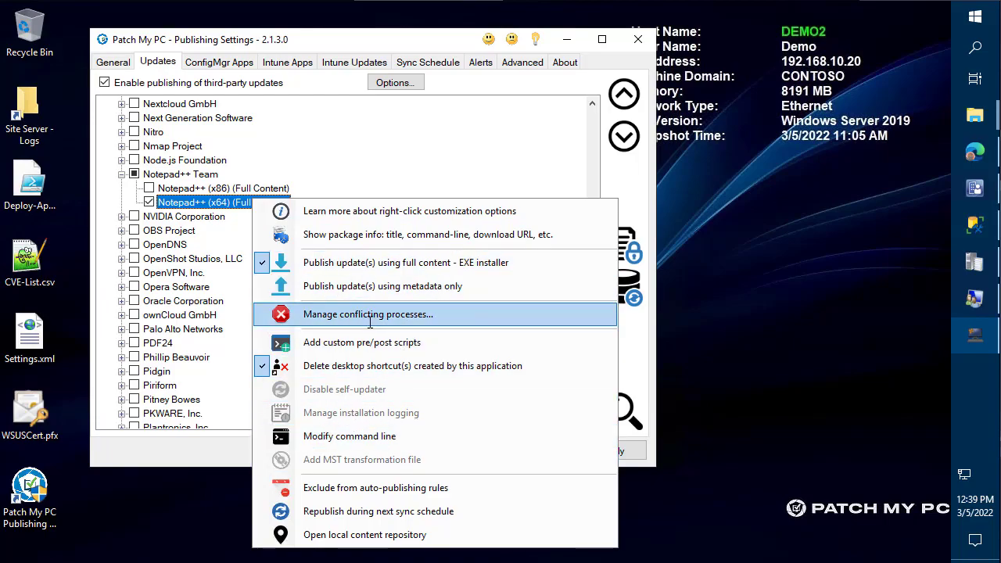
# - Set Notepad++ (x64) conflicting processes to notify the user, previewing the global notification
pyautogui.click(370, 315)
pyautogui.click(214, 137)
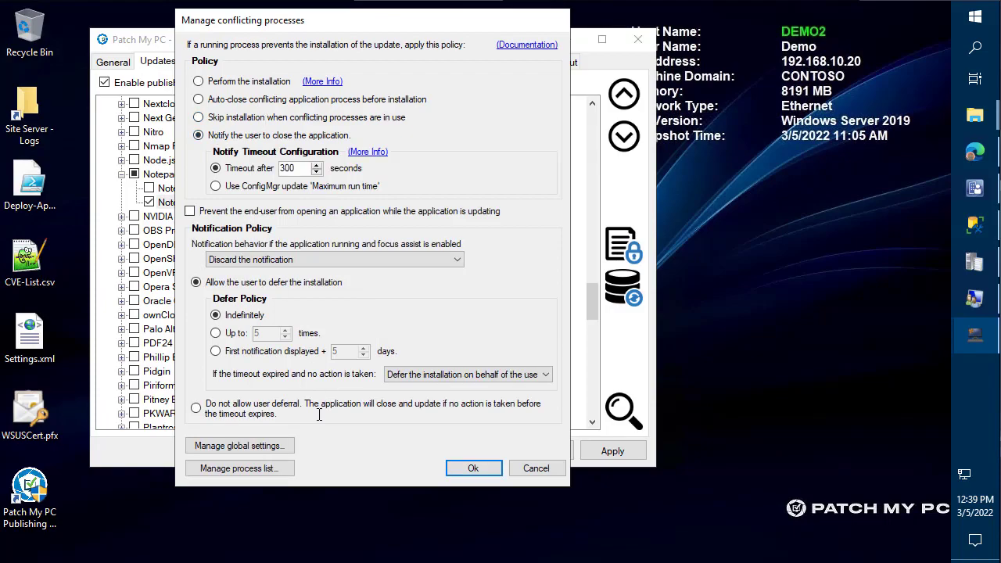
pyautogui.click(273, 447)
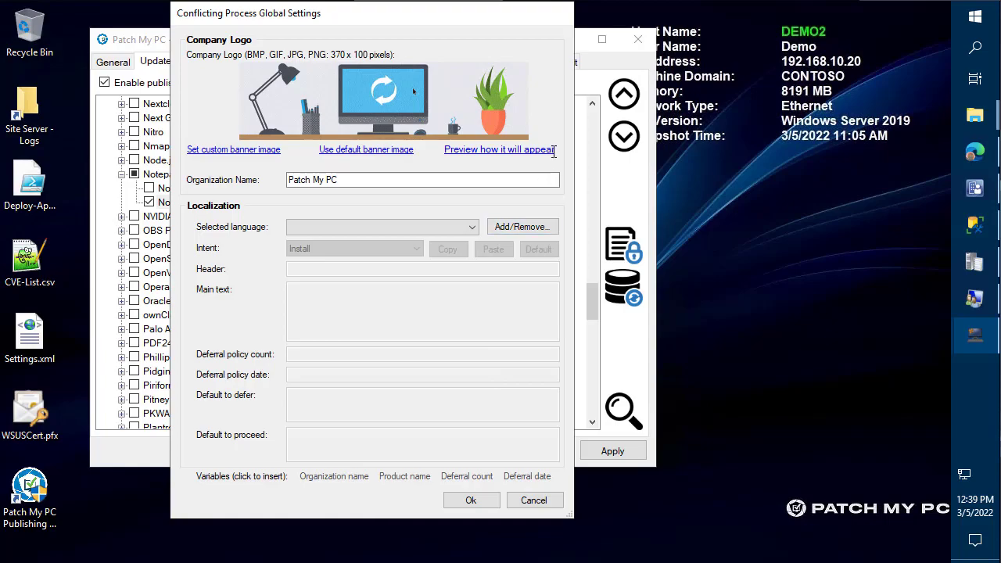
pyautogui.click(501, 149)
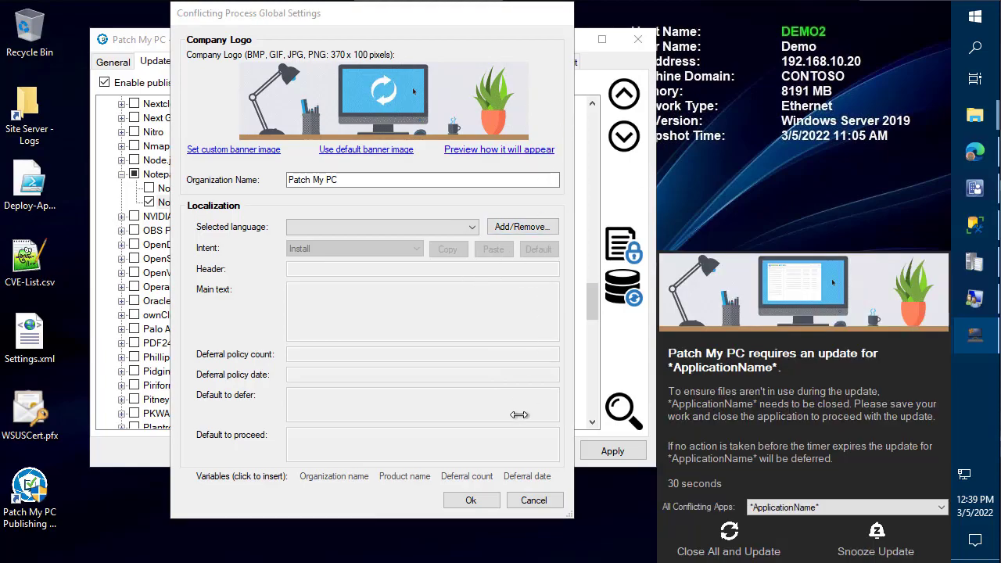
pyautogui.click(462, 494)
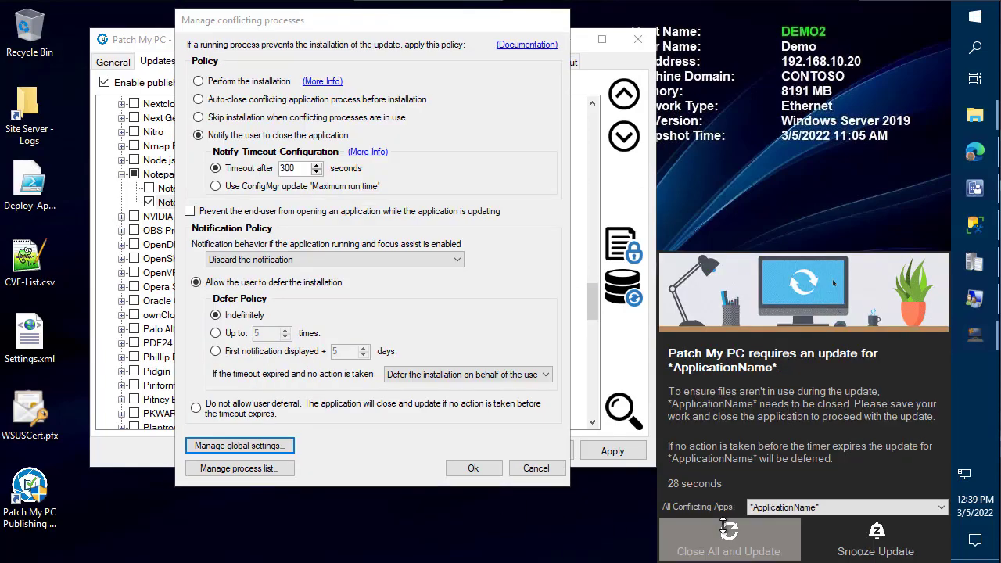
pyautogui.click(472, 471)
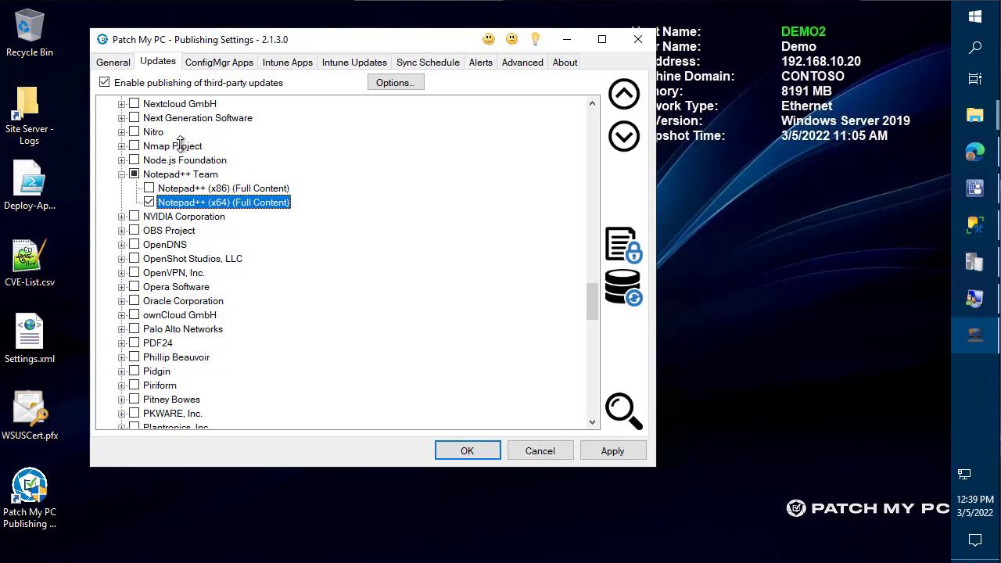
# - Apply the changed update settings and bring the Patch My PC docs browser forward
pyautogui.click(225, 62)
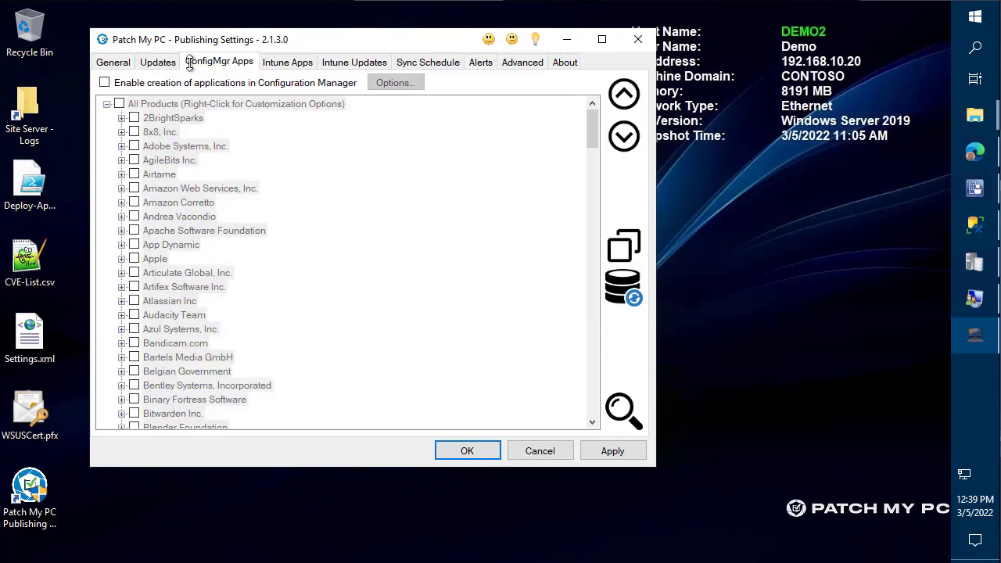
pyautogui.click(157, 62)
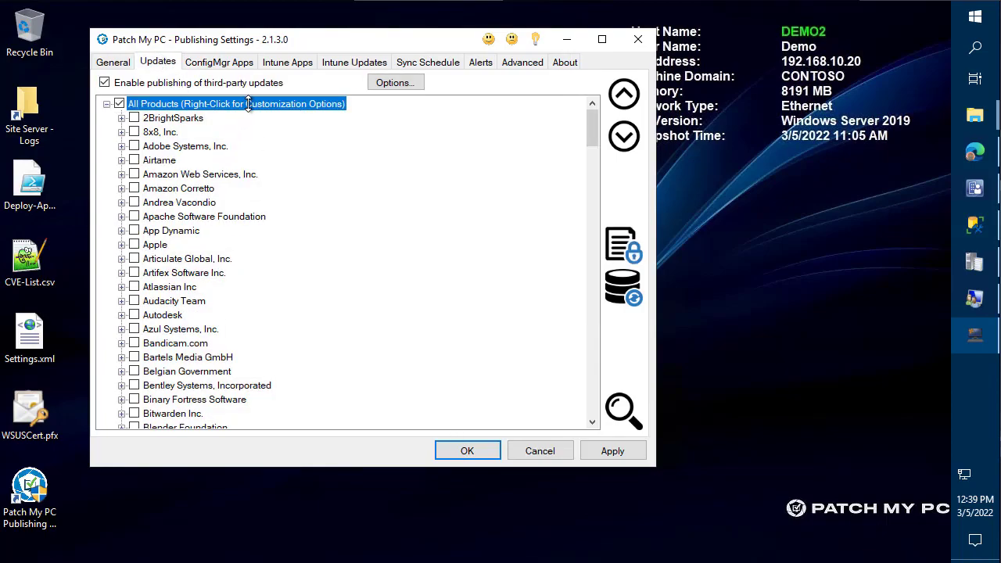
pyautogui.click(634, 458)
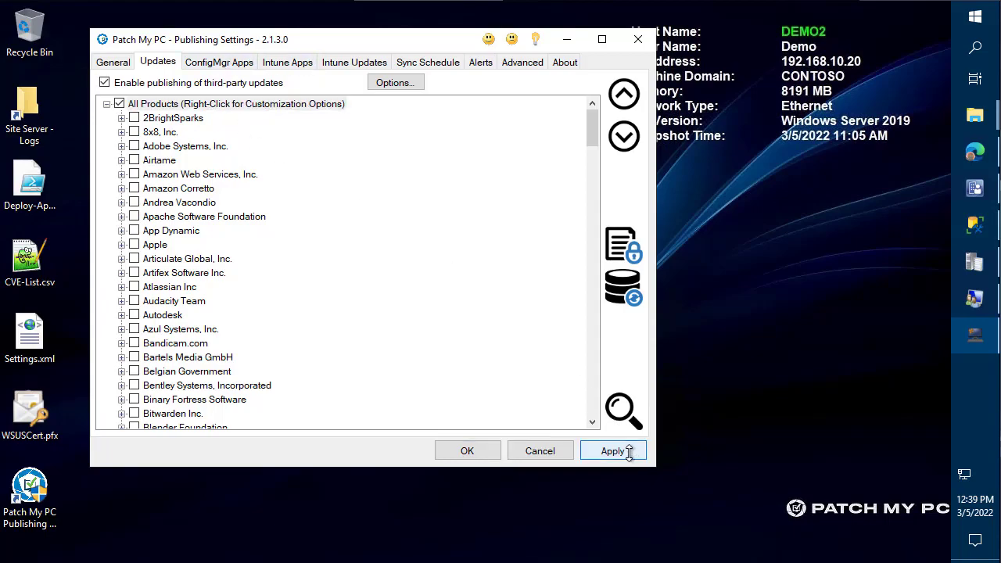
pyautogui.click(975, 152)
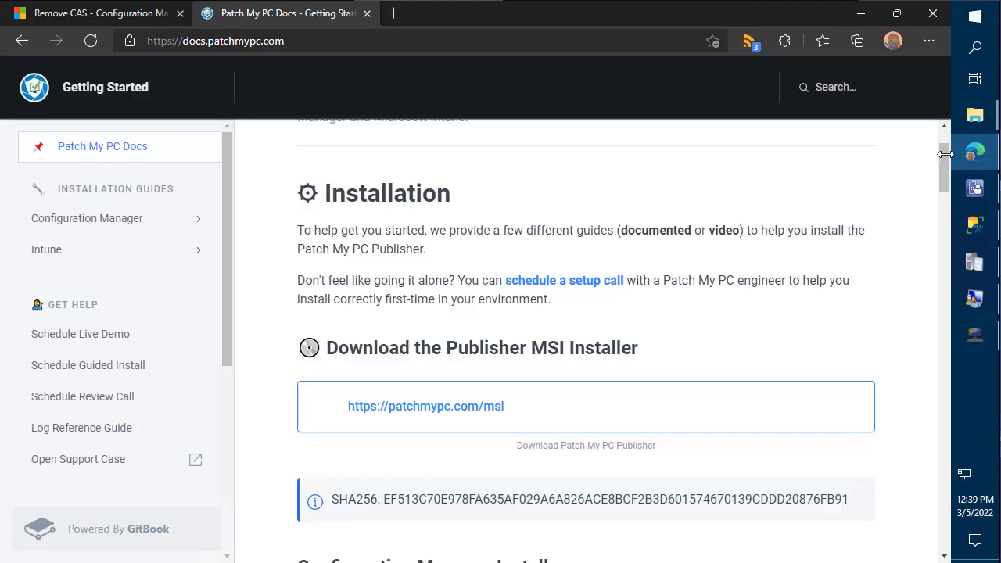
# - Review the Remove the CAS article in Microsoft Learn, then minimize Edge
pyautogui.click(100, 21)
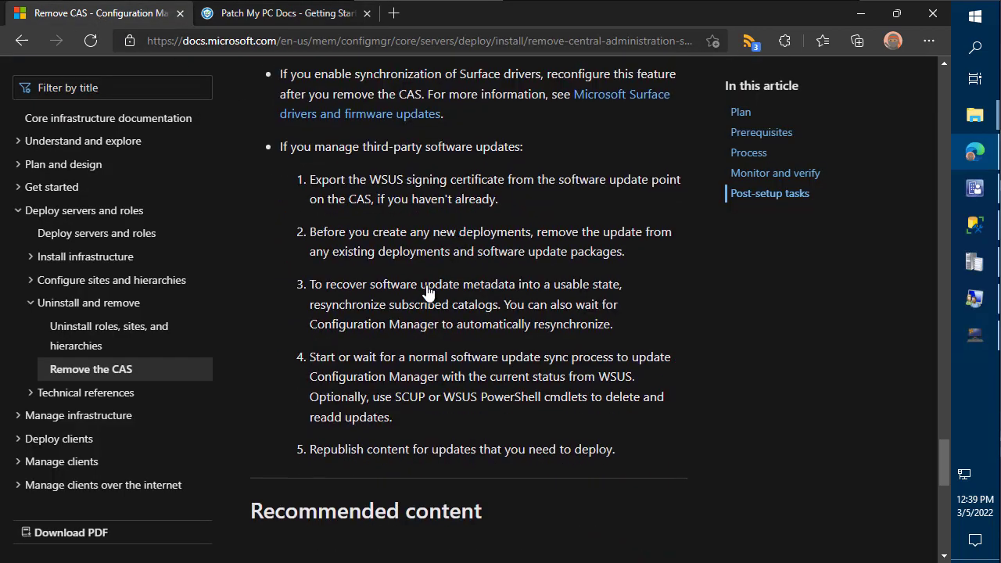
pyautogui.scroll(10, 415, 286)
pyautogui.scroll(9, 422, 290)
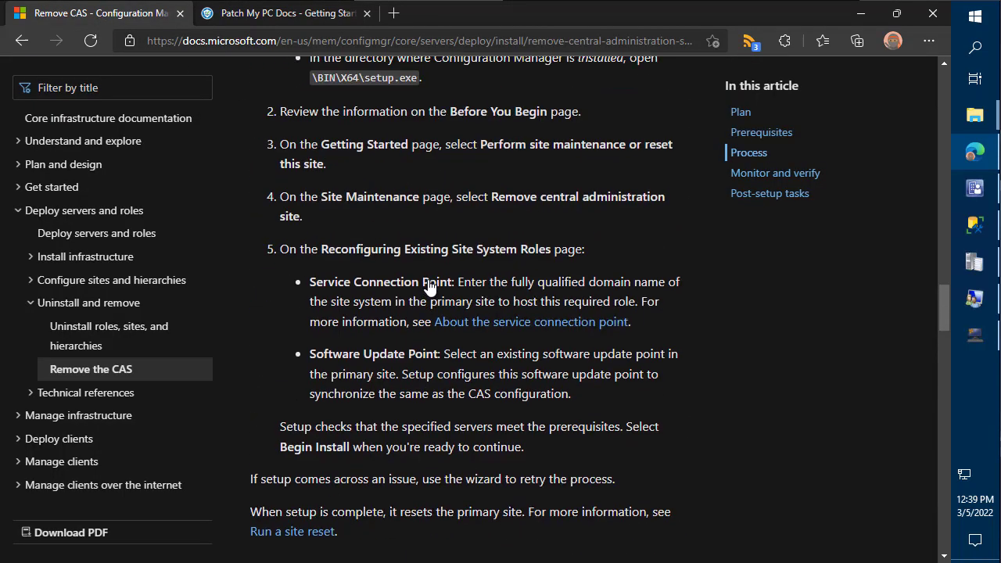
pyautogui.scroll(9, 423, 400)
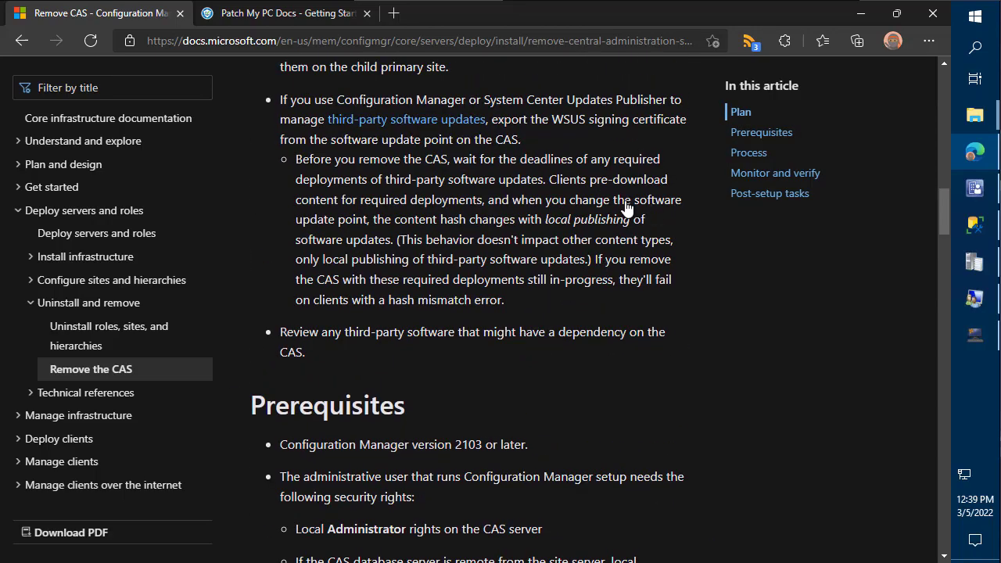
pyautogui.click(861, 13)
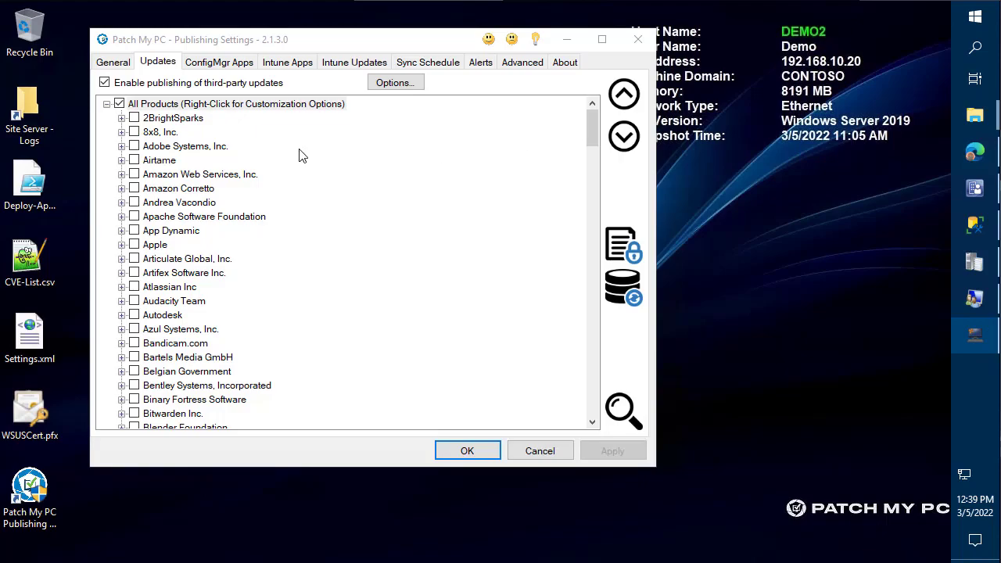
# - Mark All Products to republish at the next sync, confirming Yes to republish and supersede
pyautogui.rightClick(221, 108)
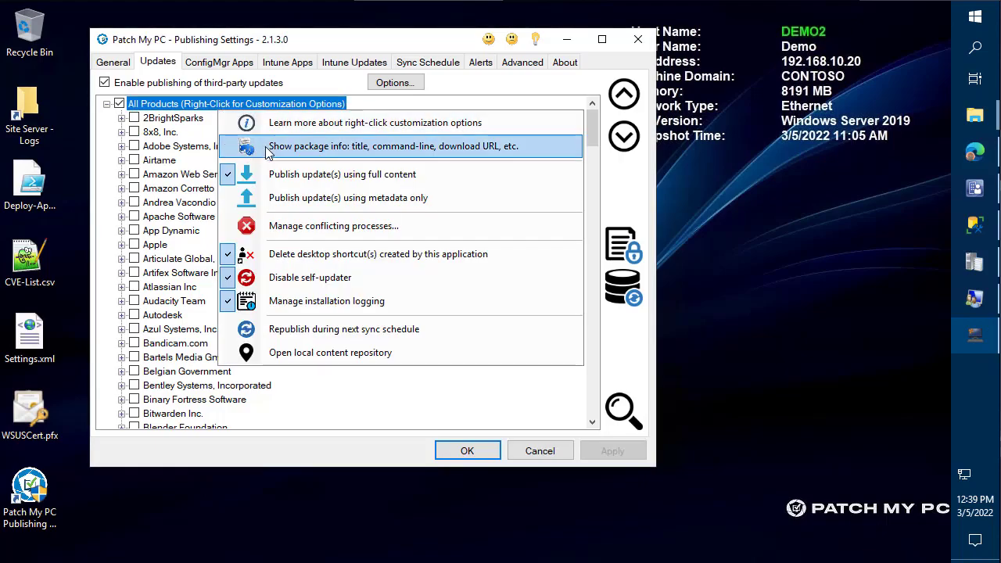
pyautogui.click(401, 338)
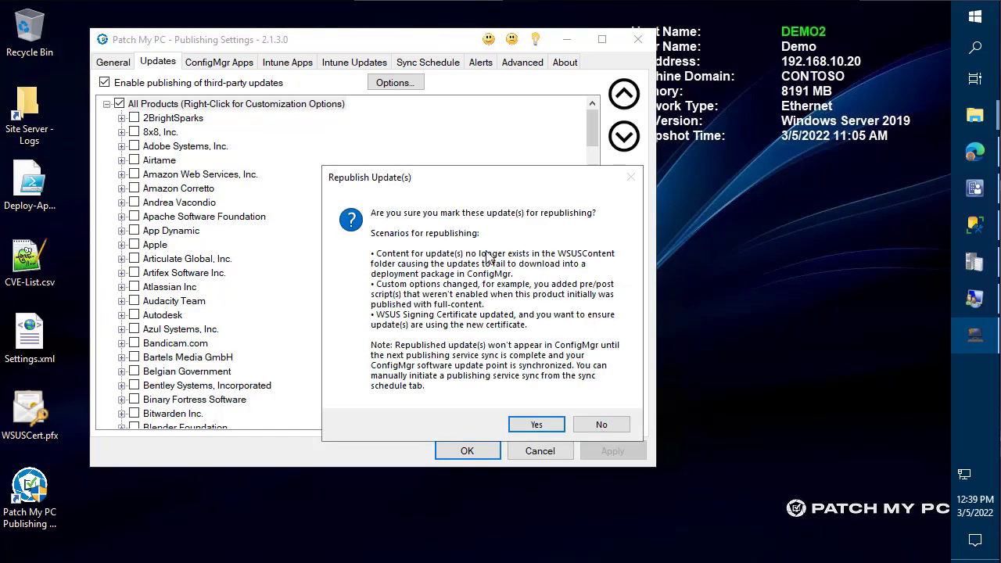
pyautogui.moveTo(479, 192); pyautogui.dragTo(291, 87)
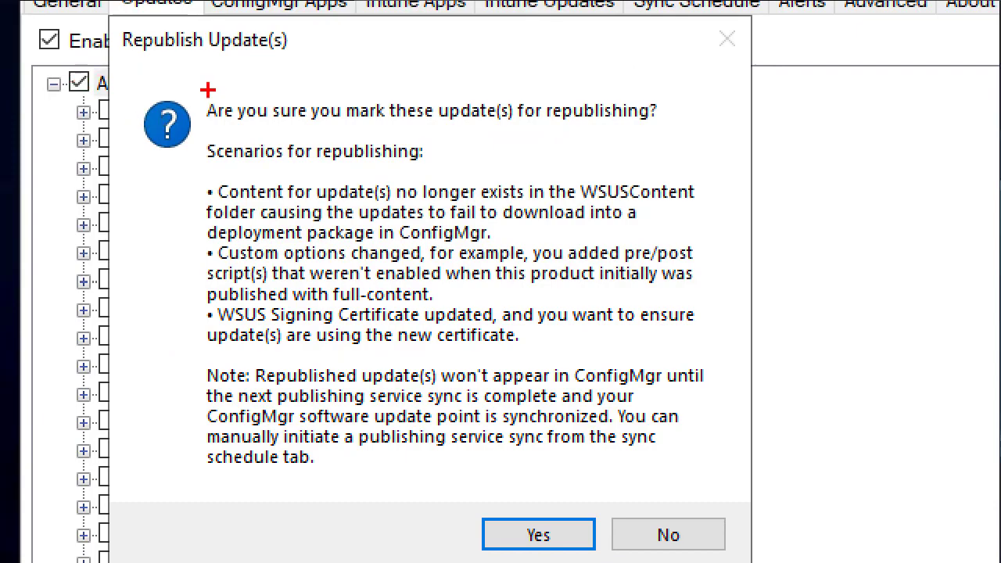
pyautogui.moveTo(198, 90); pyautogui.dragTo(728, 476)
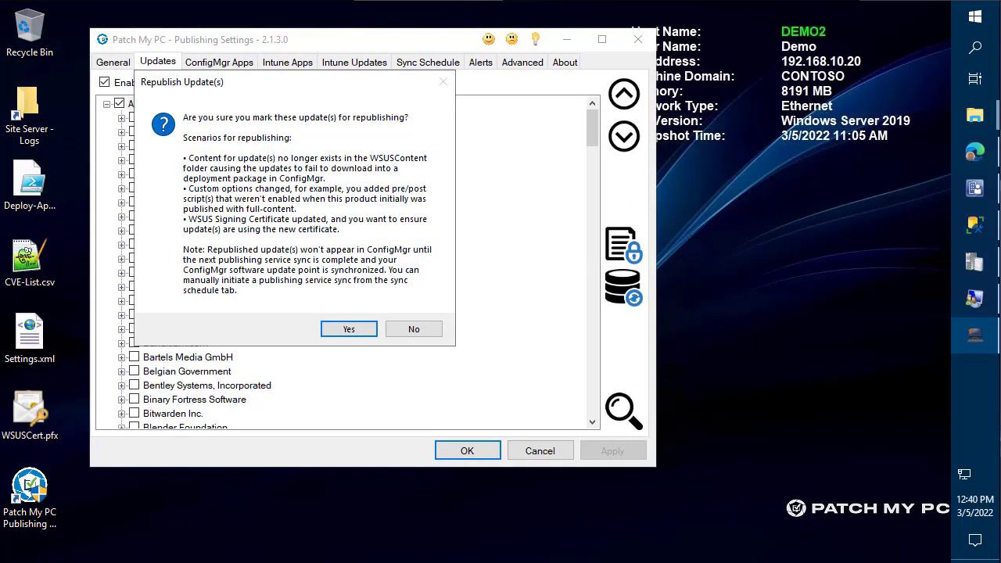
pyautogui.press('Return')
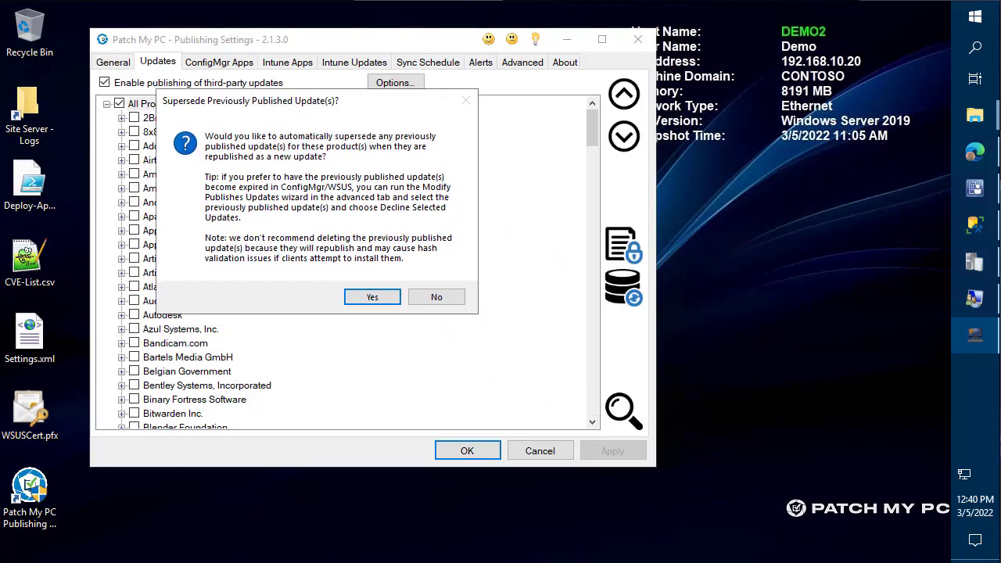
pyautogui.press('Return')
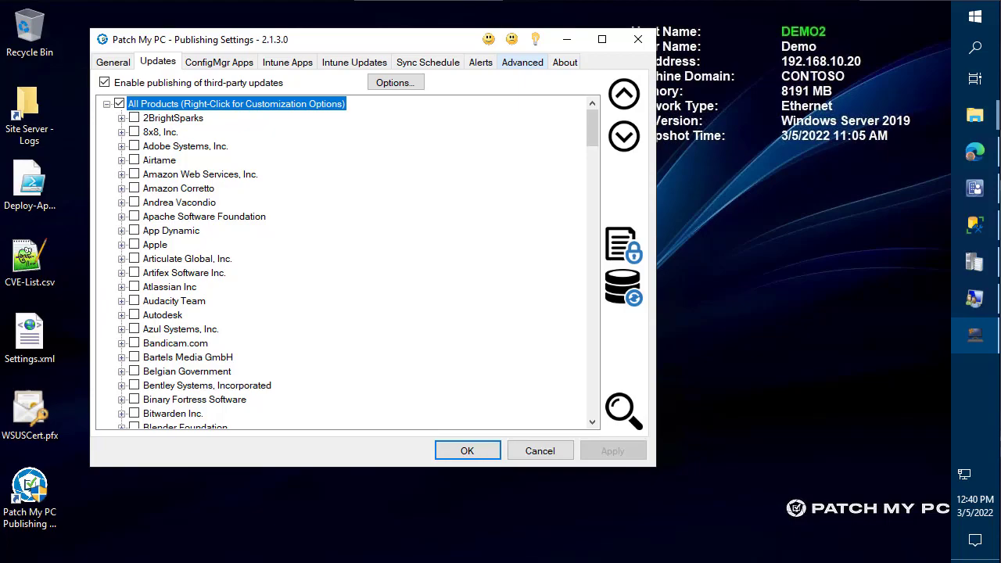
# - Run a publishing service sync from the Sync Schedule settings
pyautogui.click(428, 62)
pyautogui.click(553, 414)
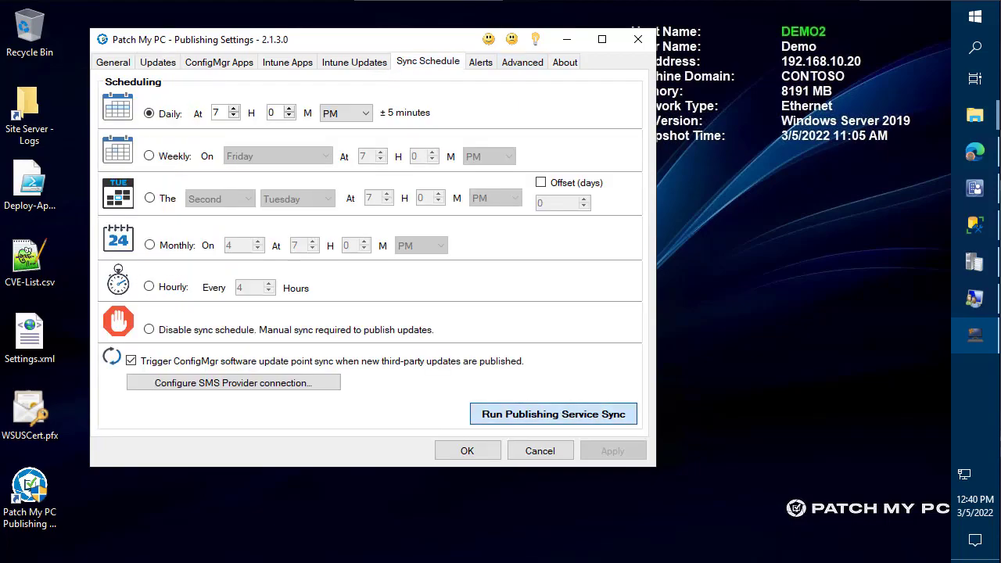
pyautogui.press('Return')
# - Open PatchMyPC.log from General settings and snap it to the right half of the screen
pyautogui.click(113, 62)
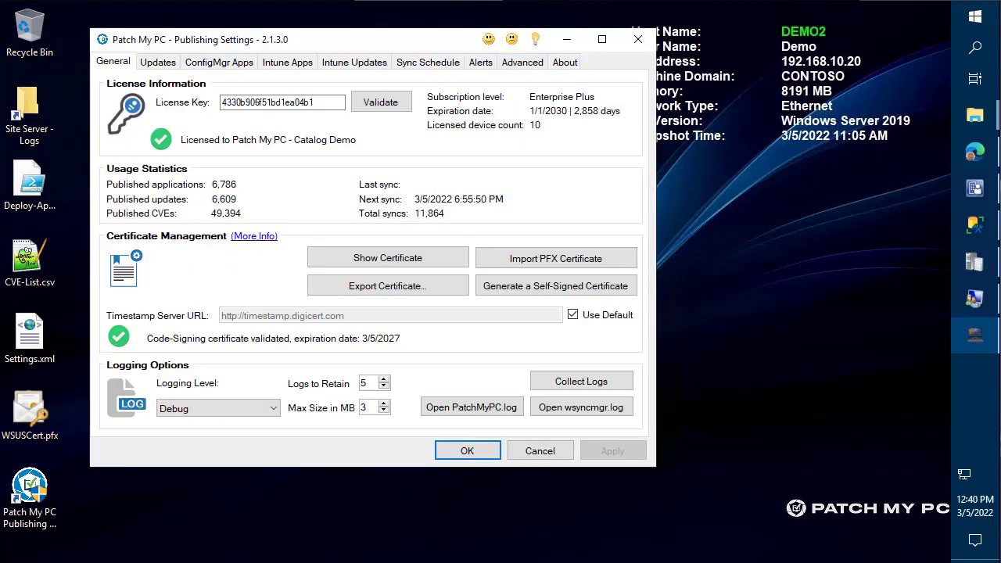
pyautogui.click(472, 407)
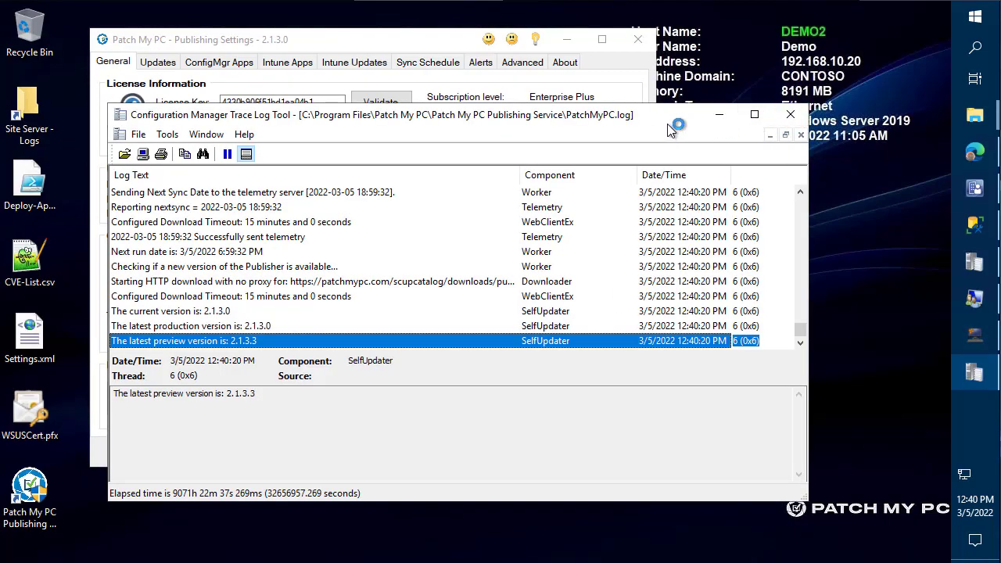
pyautogui.press('super+Right')
pyautogui.click(748, 468)
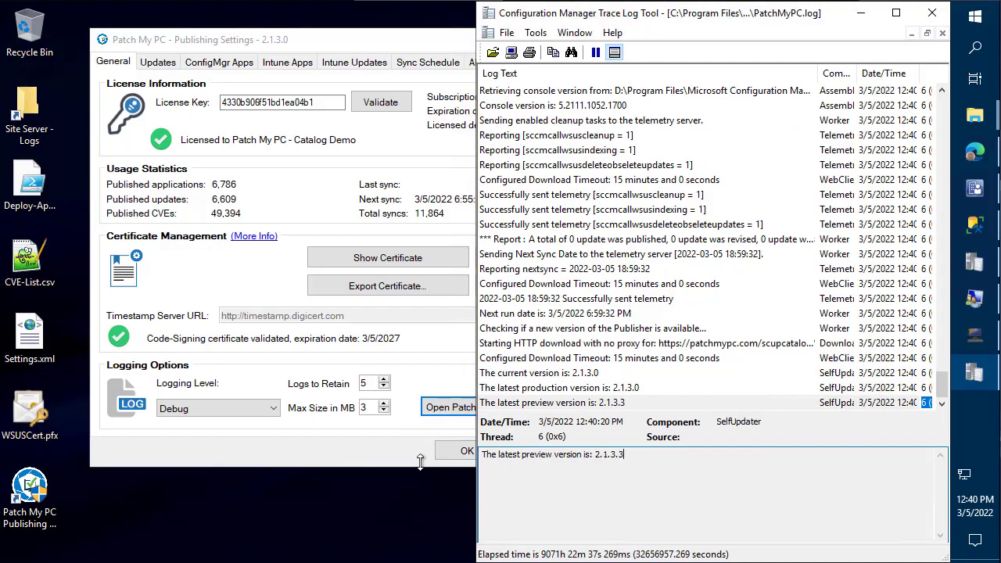
pyautogui.click(370, 448)
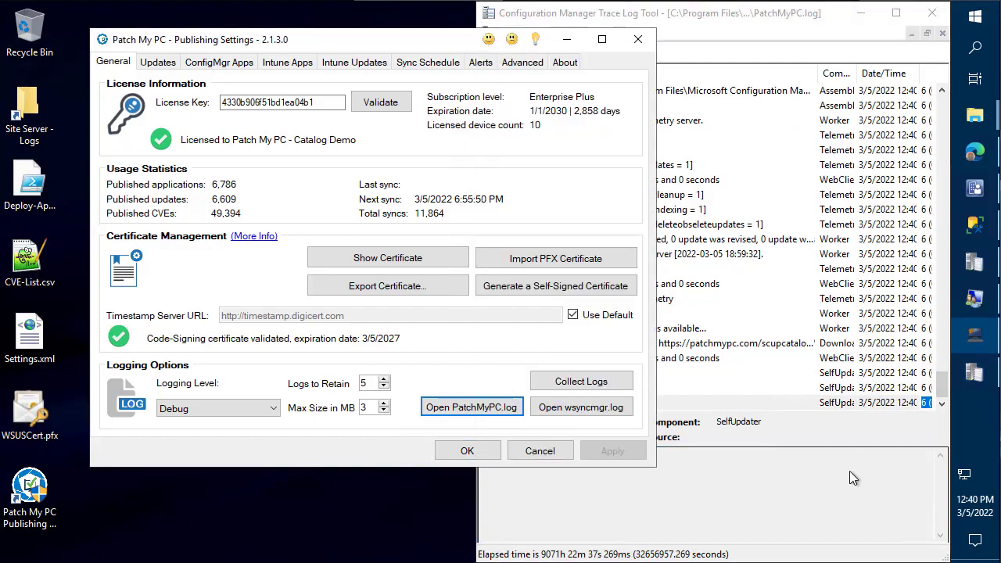
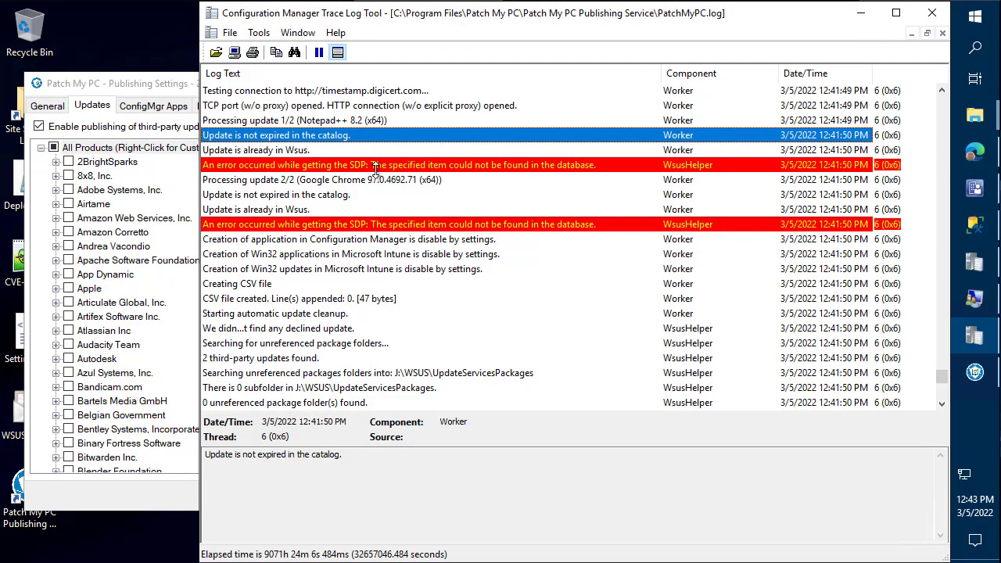
# - Read the details of the SDP-not-found error in PatchMyPC.log, then return to Patch My PC's Updates product list
pyautogui.click(379, 166)
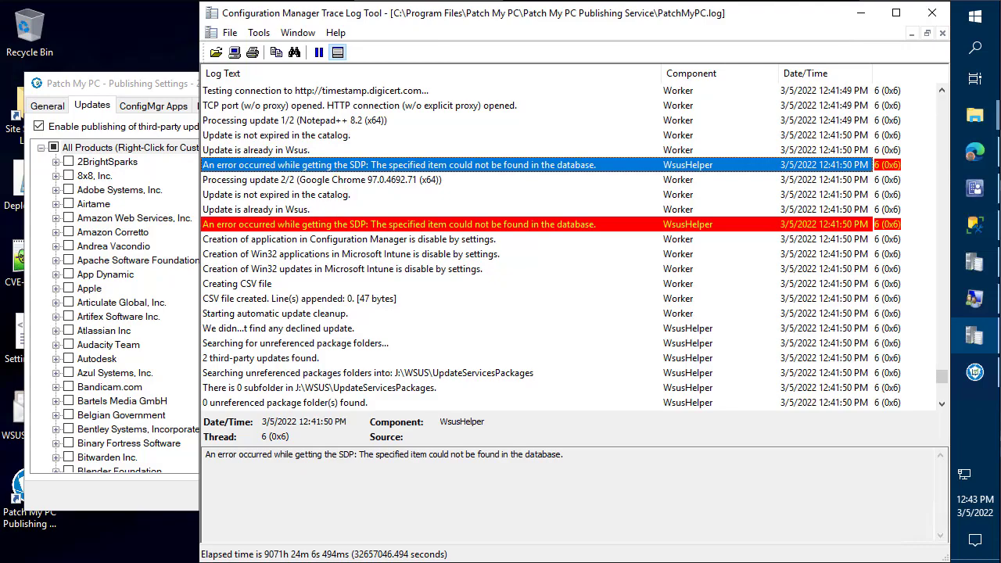
pyautogui.moveTo(321, 184)
pyautogui.mouseDown()
pyautogui.moveTo(562, 266)
pyautogui.moveTo(629, 260)
pyautogui.moveTo(656, 331)
pyautogui.mouseUp()
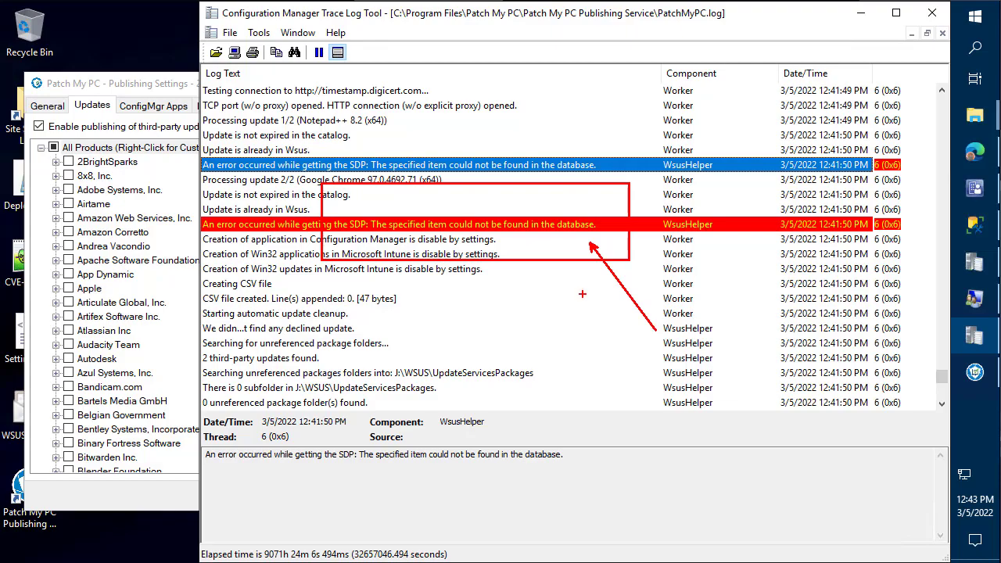
pyautogui.press('Escape')
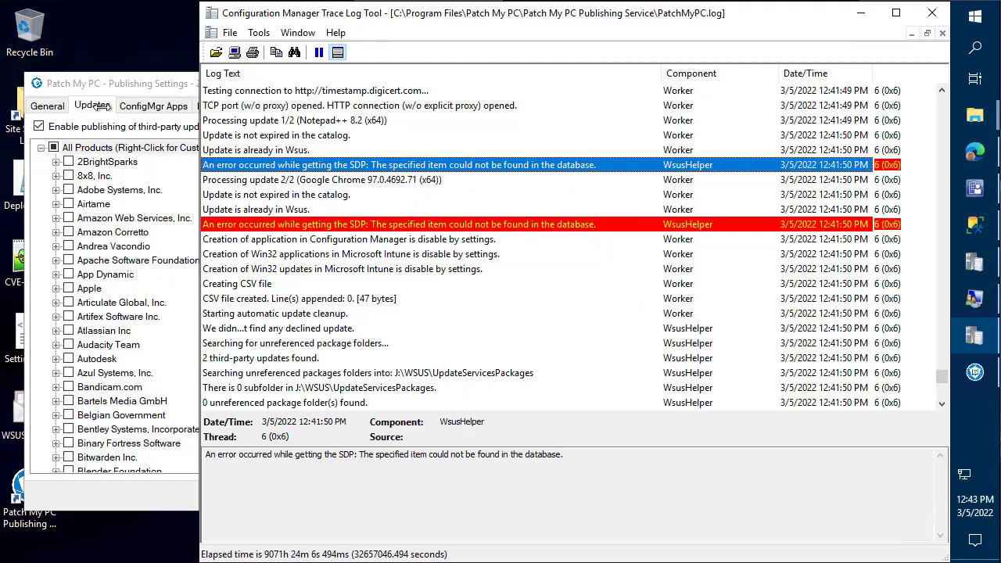
pyautogui.click(89, 104)
pyautogui.click(331, 125)
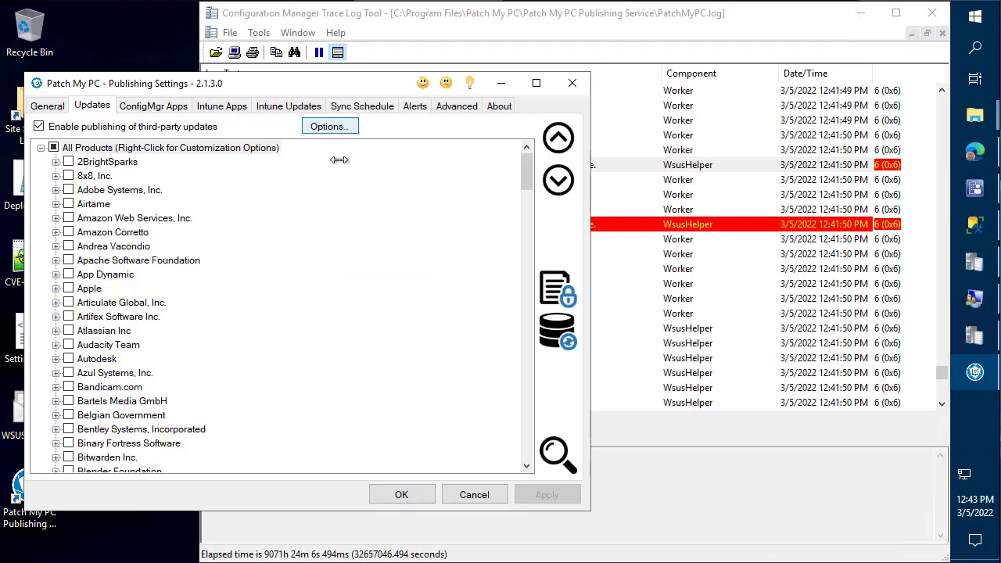
# - List the published updates in the Modify Updates wizard and tick Chrome 97.0.4692.71 and Notepad++ 8.2
pyautogui.click(522, 359)
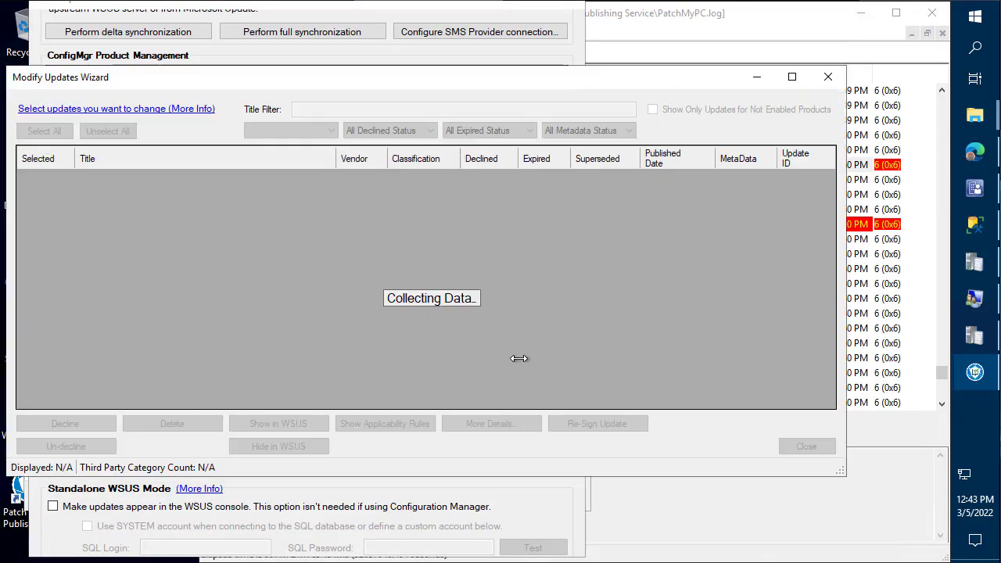
pyautogui.keyDown('shift'); pyautogui.click(221, 196); pyautogui.keyUp('shift')
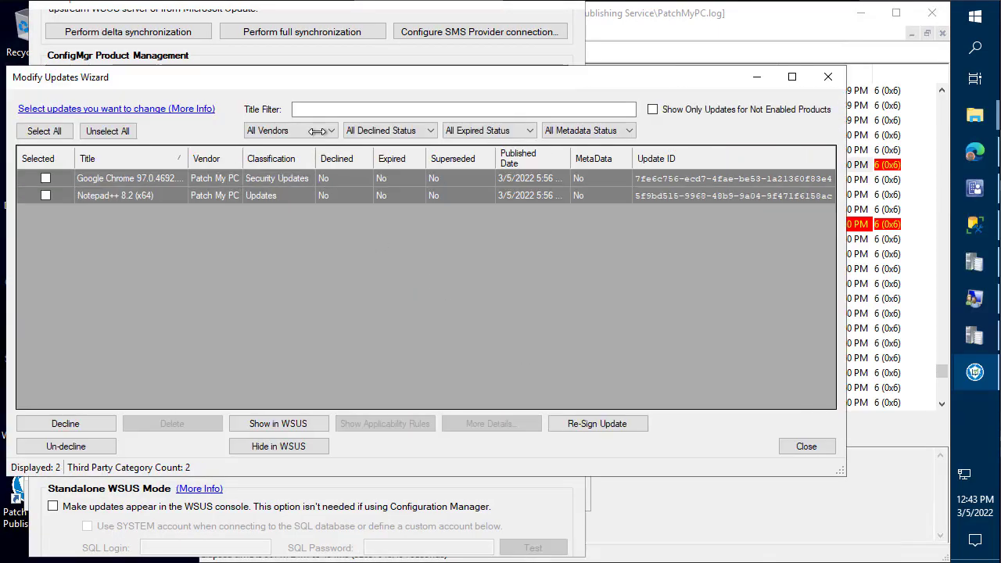
pyautogui.moveTo(316, 79); pyautogui.dragTo(358, 59)
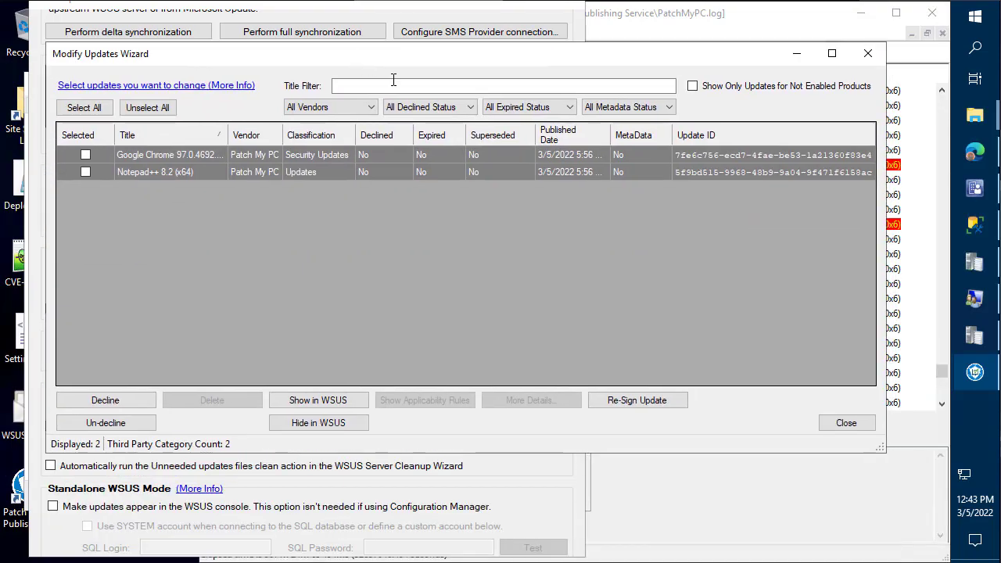
pyautogui.click(145, 401)
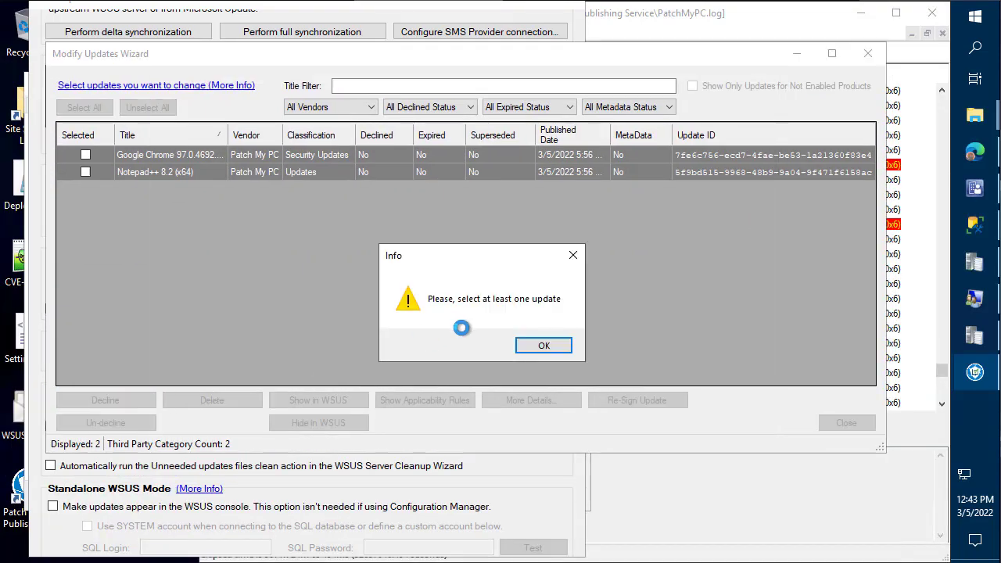
pyautogui.click(553, 344)
pyautogui.press('space')
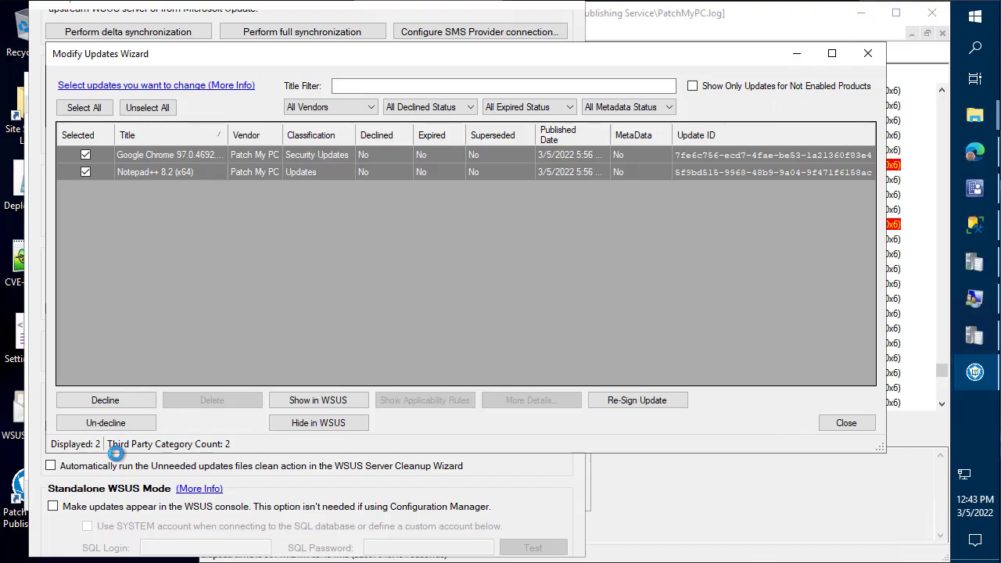
# - Decline both ticked updates, close the wizard, and check the decline entries in PatchMyPC.log
pyautogui.click(115, 400)
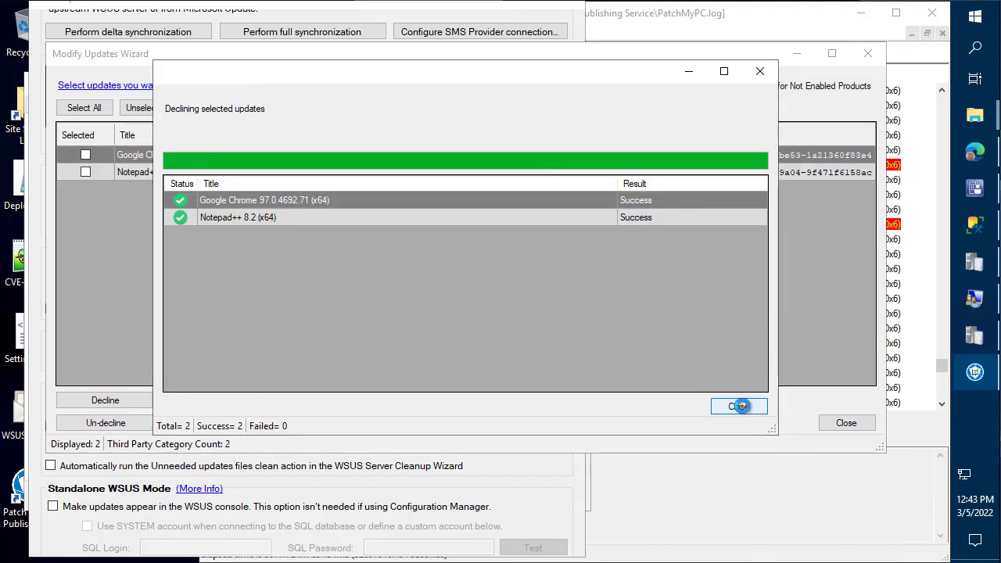
pyautogui.click(733, 405)
pyautogui.click(829, 421)
pyautogui.click(782, 371)
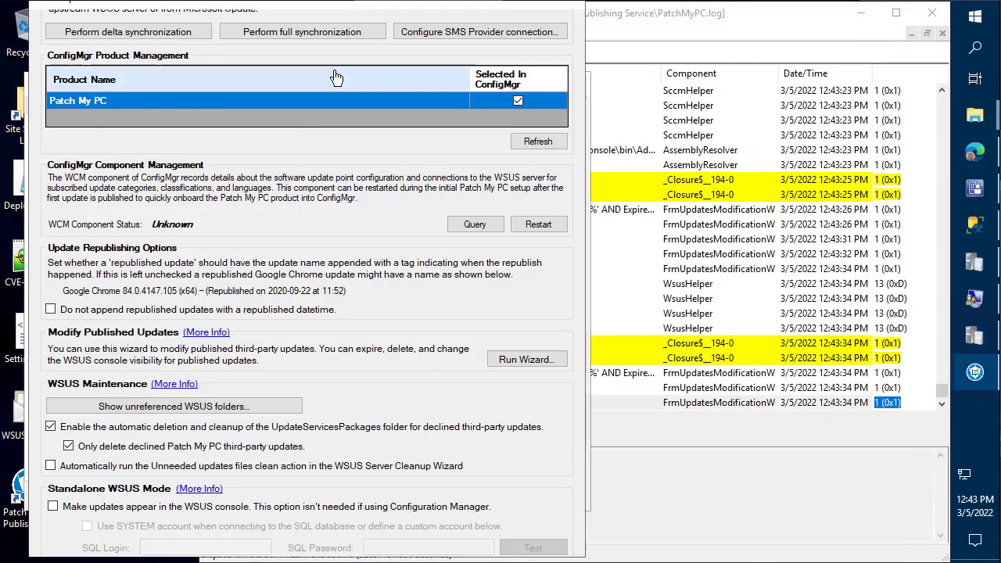
pyautogui.click(98, 115)
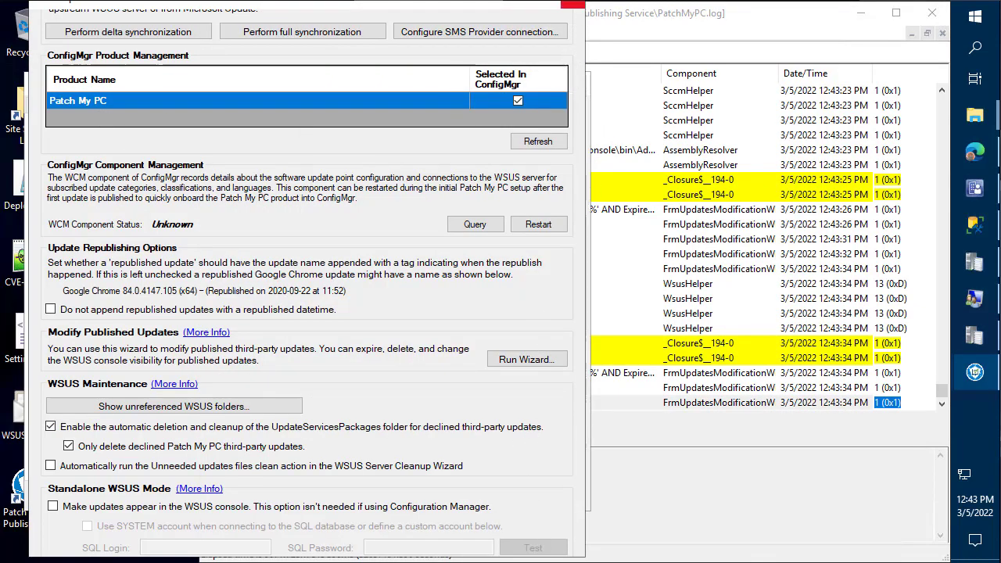
# - Close Options and find Google Chrome (x64) in the product list by searching 'chrome'
pyautogui.click(581, 7)
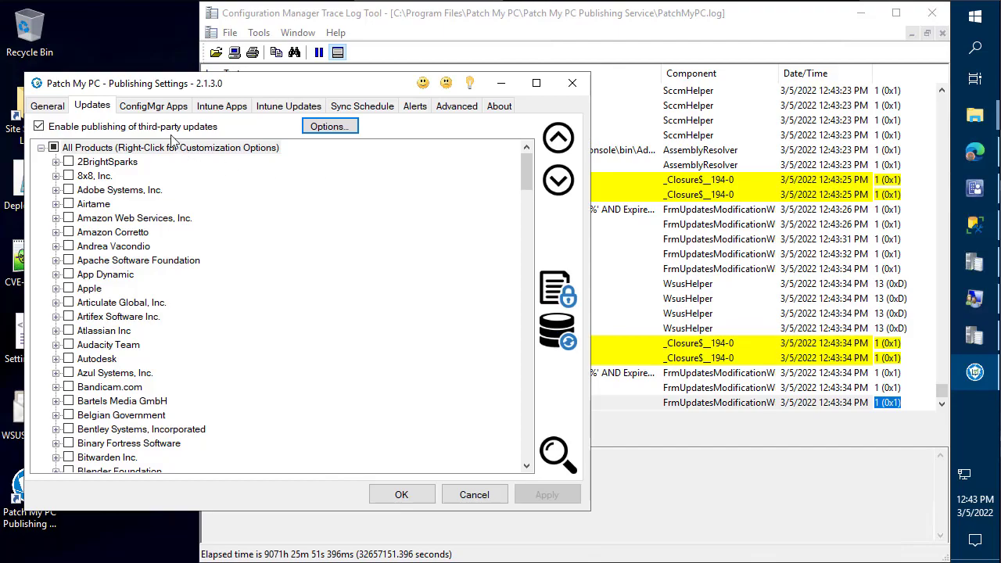
pyautogui.hotkey('ctrl', 'f')
pyautogui.write('ch')
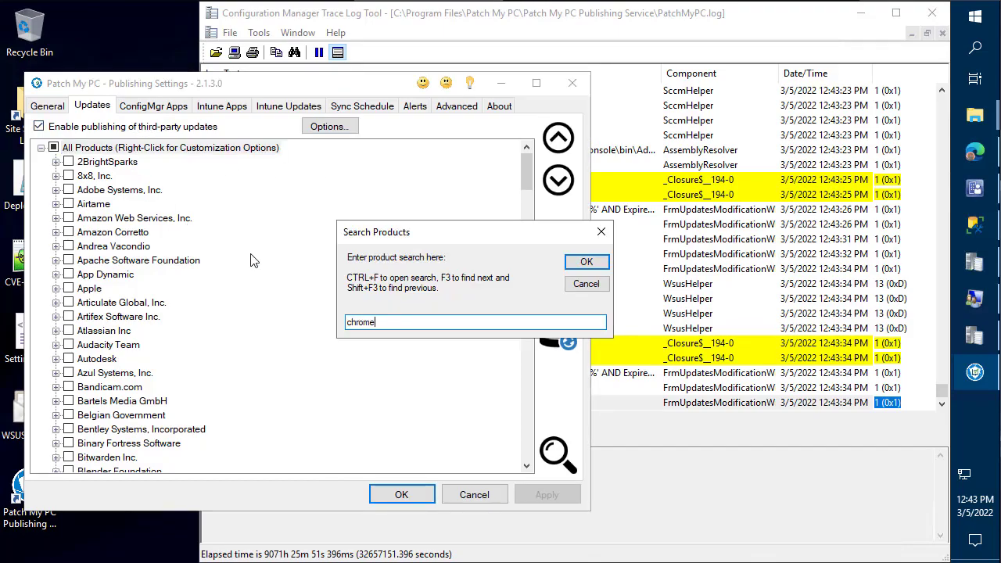
pyautogui.write('rome')
pyautogui.press('Return')
pyautogui.rightClick(218, 263)
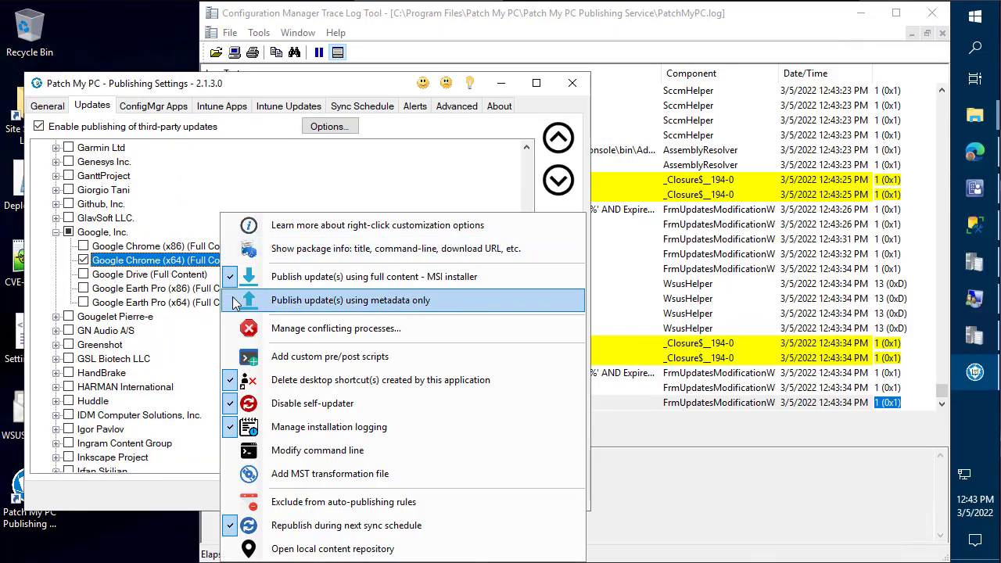
pyautogui.click(151, 488)
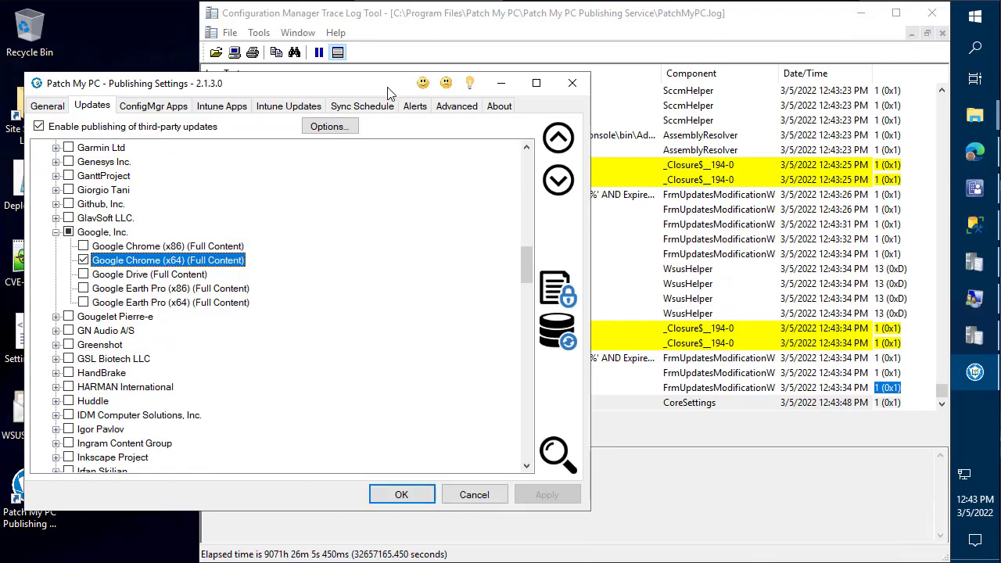
# - Run a publishing service sync and watch the log republish Google Chrome 97.0.4692.71 (x64)
pyautogui.click(368, 106)
pyautogui.click(512, 463)
pyautogui.press('Return')
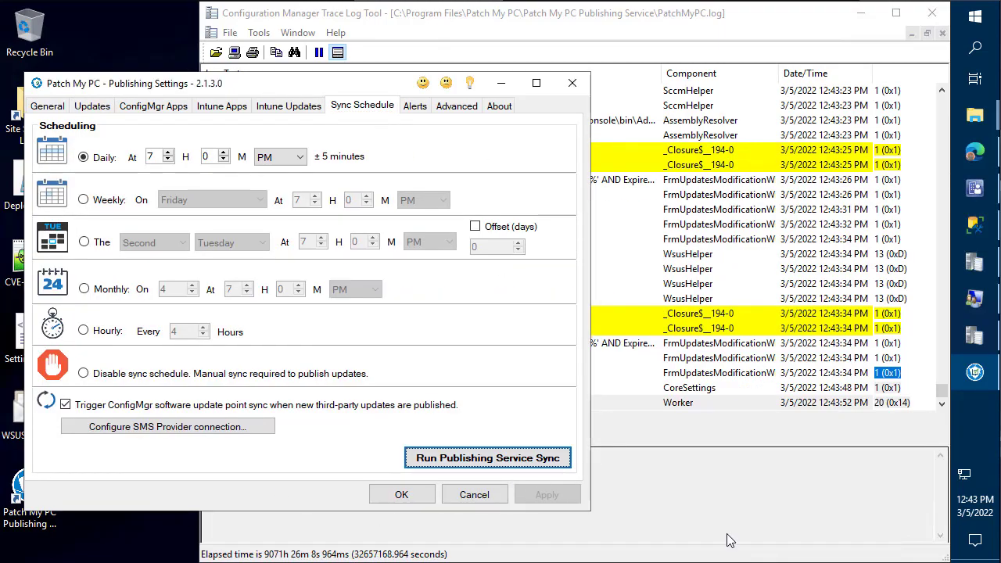
pyautogui.click(727, 539)
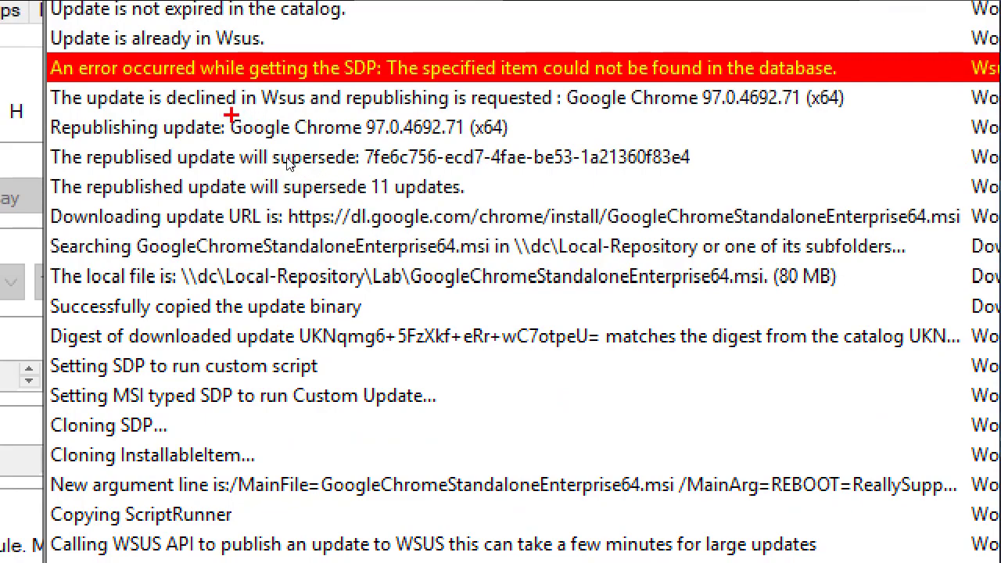
pyautogui.moveTo(212, 109)
pyautogui.mouseDown()
pyautogui.moveTo(258, 148)
pyautogui.moveTo(270, 179)
pyautogui.mouseUp()
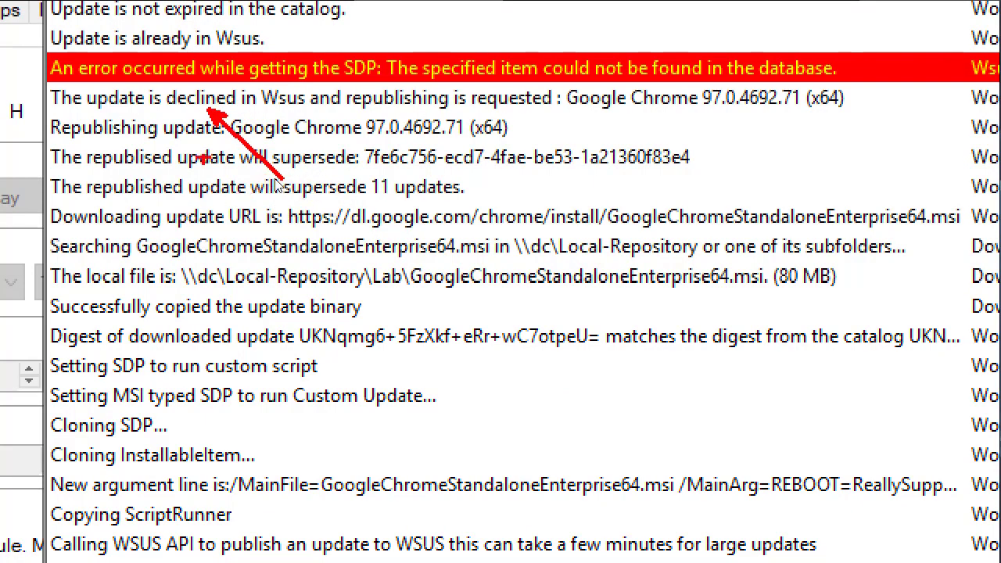
pyautogui.moveTo(173, 137)
pyautogui.mouseDown()
pyautogui.moveTo(603, 206)
pyautogui.moveTo(761, 205)
pyautogui.mouseUp()
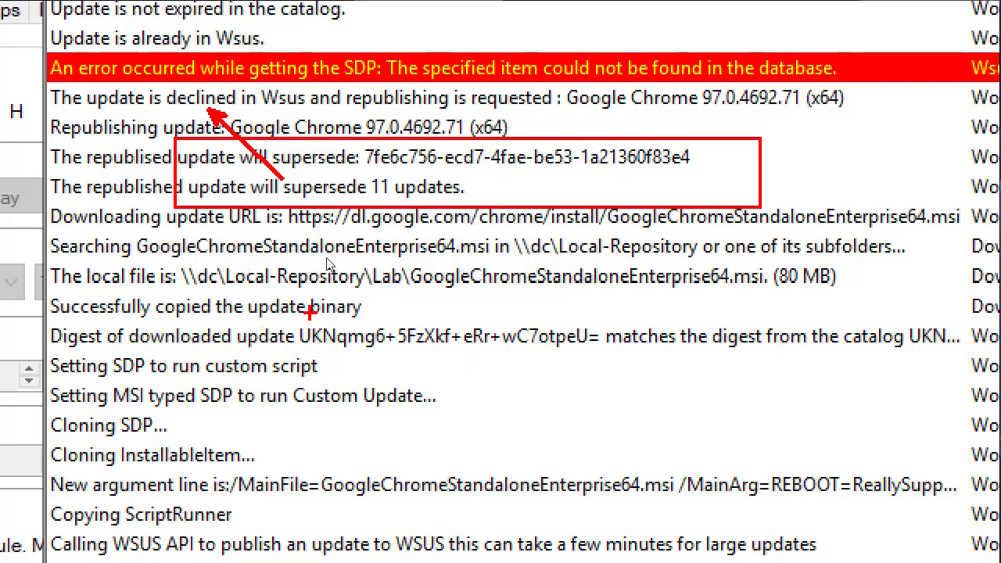
pyautogui.moveTo(48, 317); pyautogui.dragTo(994, 350)
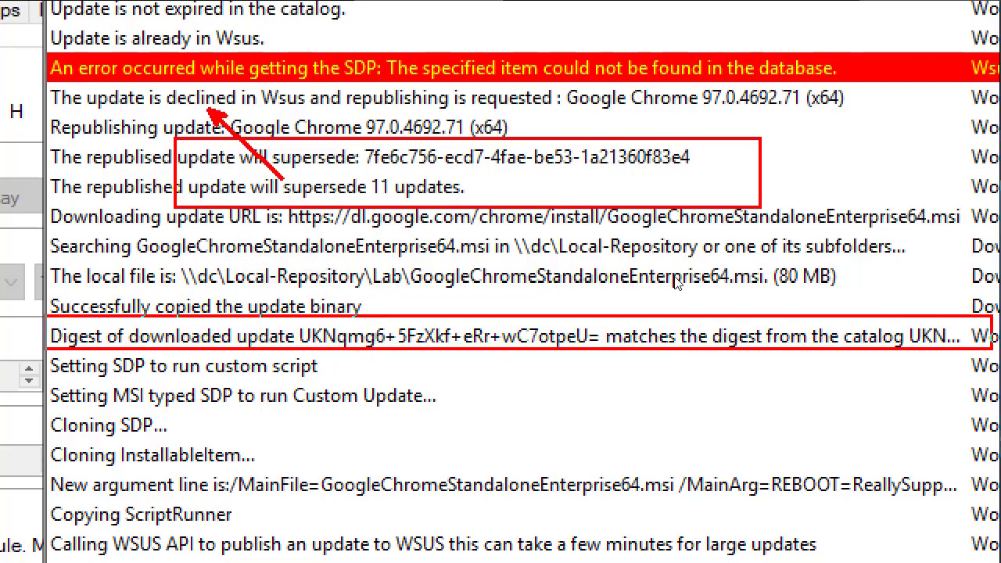
pyautogui.press('Escape')
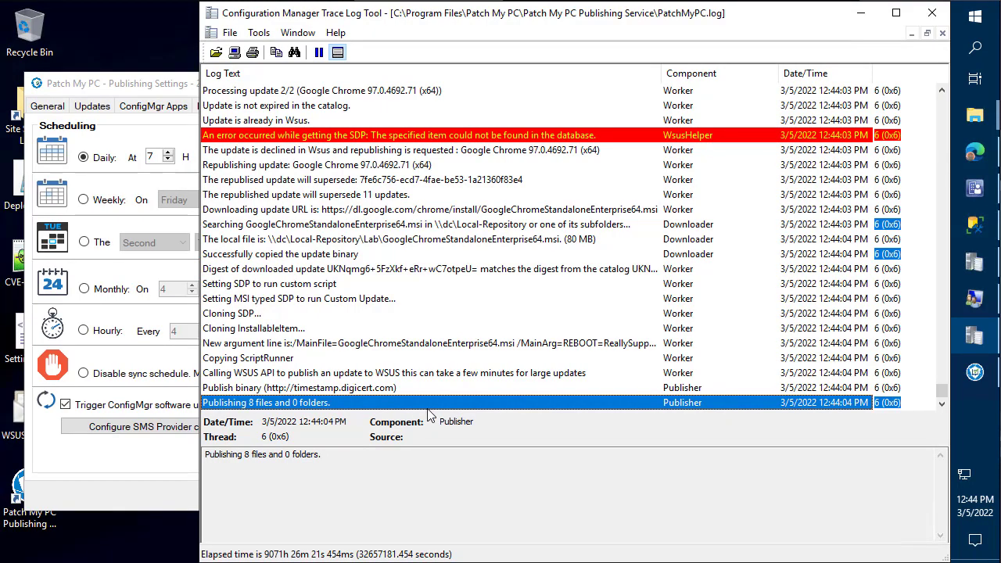
pyautogui.click(975, 188)
pyautogui.scroll(-1, 459, 216)
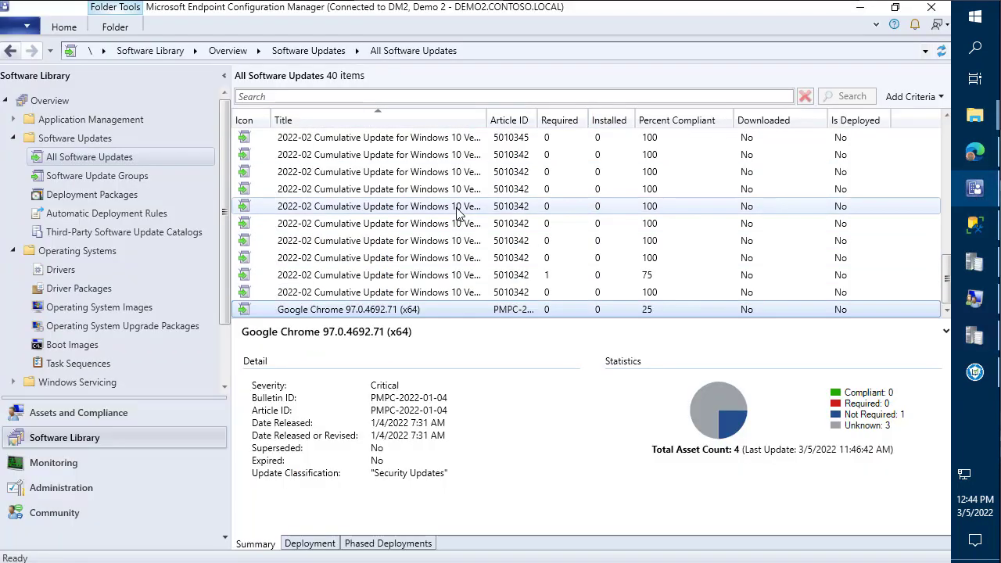
pyautogui.rightClick(459, 119)
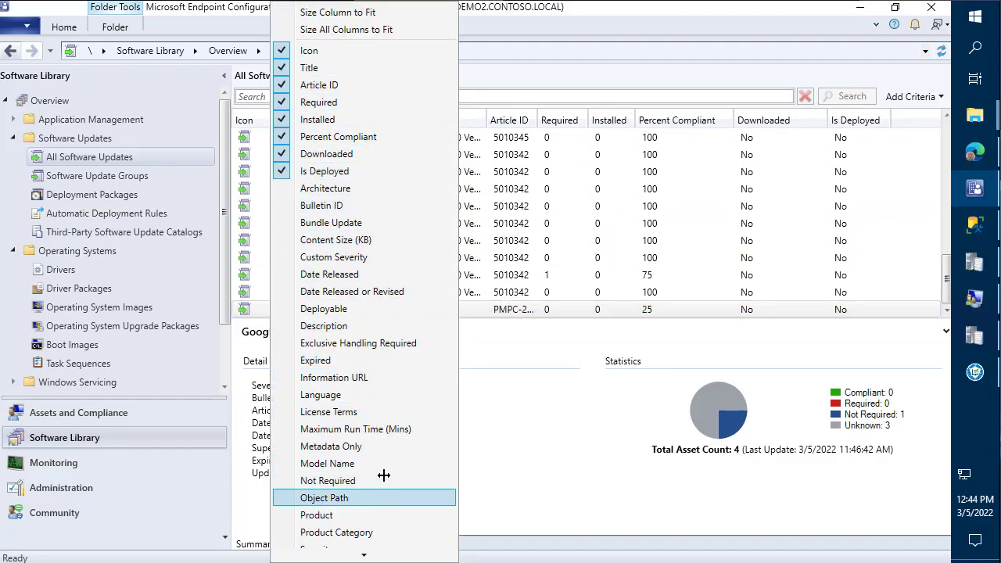
pyautogui.scroll(-3, 384, 476)
pyautogui.click(381, 446)
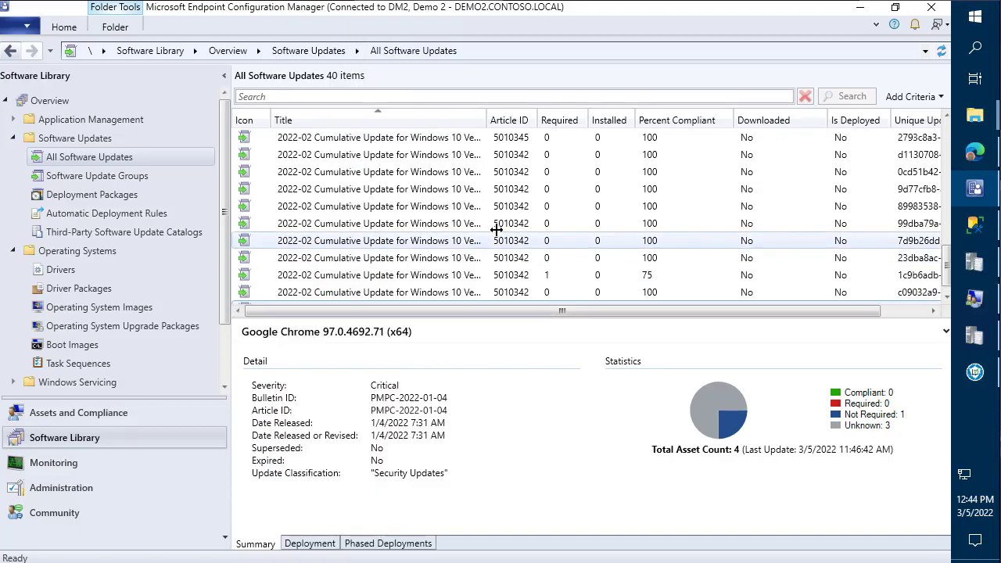
pyautogui.moveTo(912, 120); pyautogui.dragTo(629, 119)
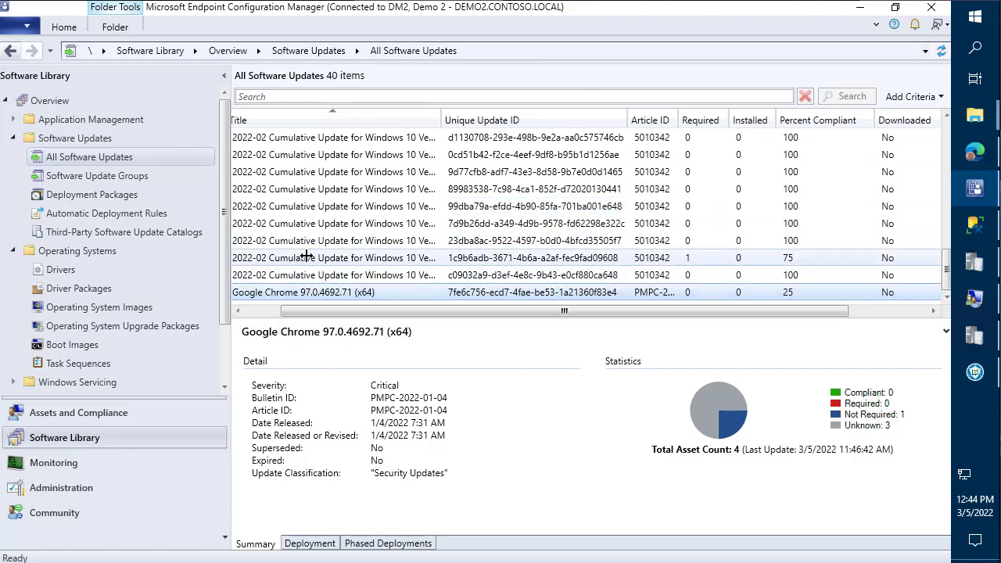
pyautogui.scroll(6, 328, 289)
pyautogui.moveTo(339, 308); pyautogui.dragTo(303, 308)
pyautogui.scroll(-5, 331, 262)
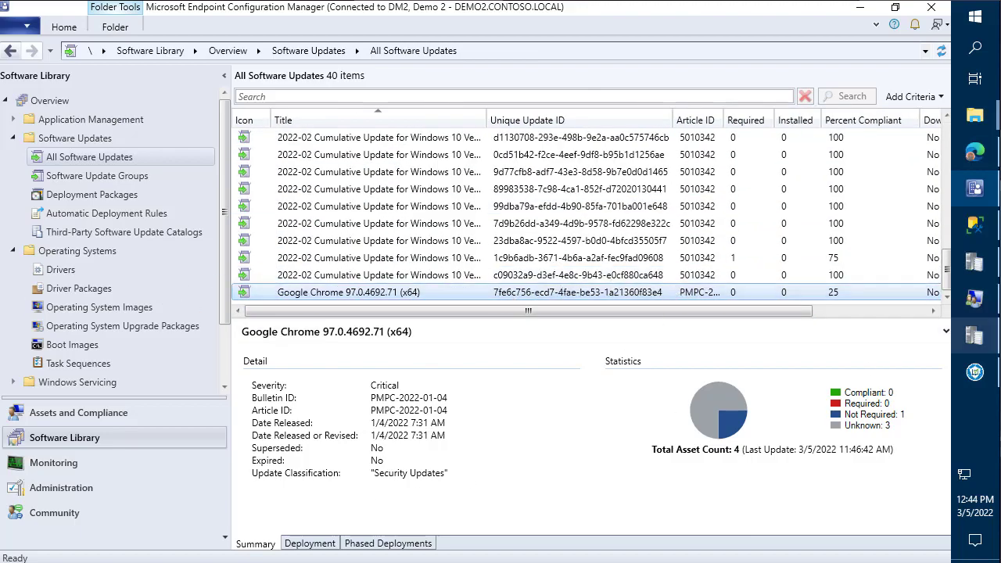
pyautogui.click(975, 335)
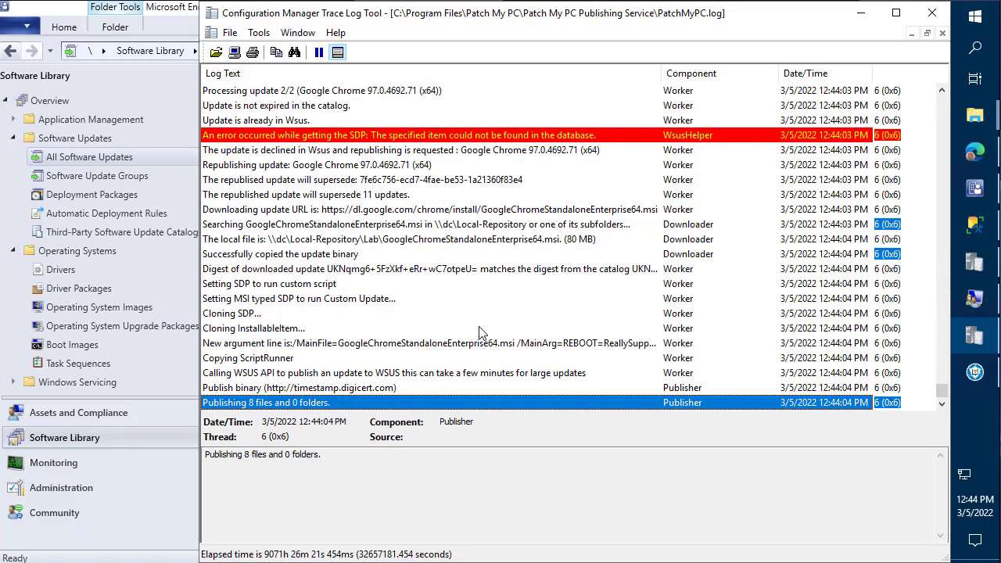
pyautogui.click(430, 180)
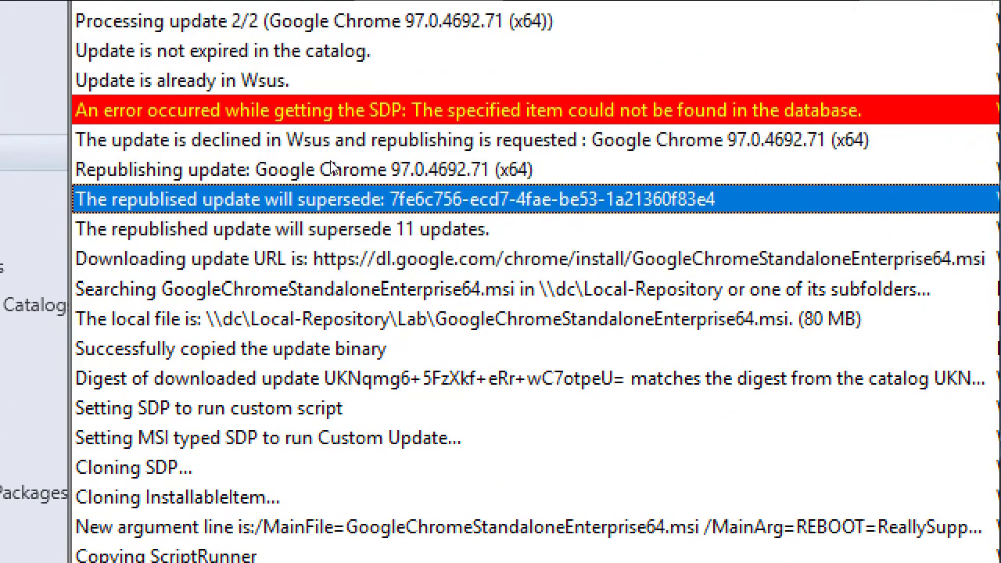
pyautogui.moveTo(356, 173); pyautogui.dragTo(395, 23)
pyautogui.moveTo(388, 166); pyautogui.dragTo(787, 231)
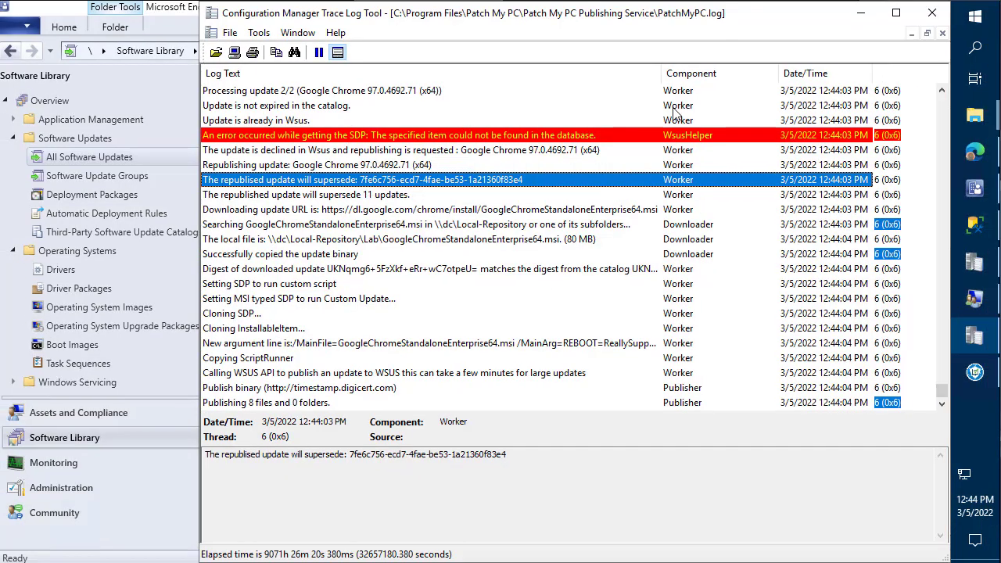
pyautogui.click(705, 241)
pyautogui.press('End')
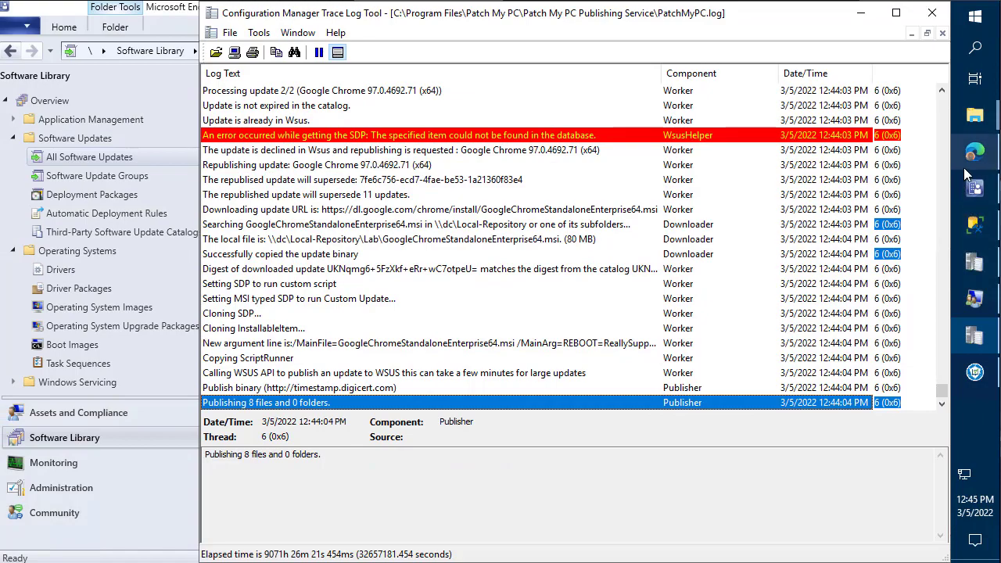
# - Open PatchMyPC.log and wsyncmgr.log in CMTrace from Patch My PC's General tab
pyautogui.click(975, 376)
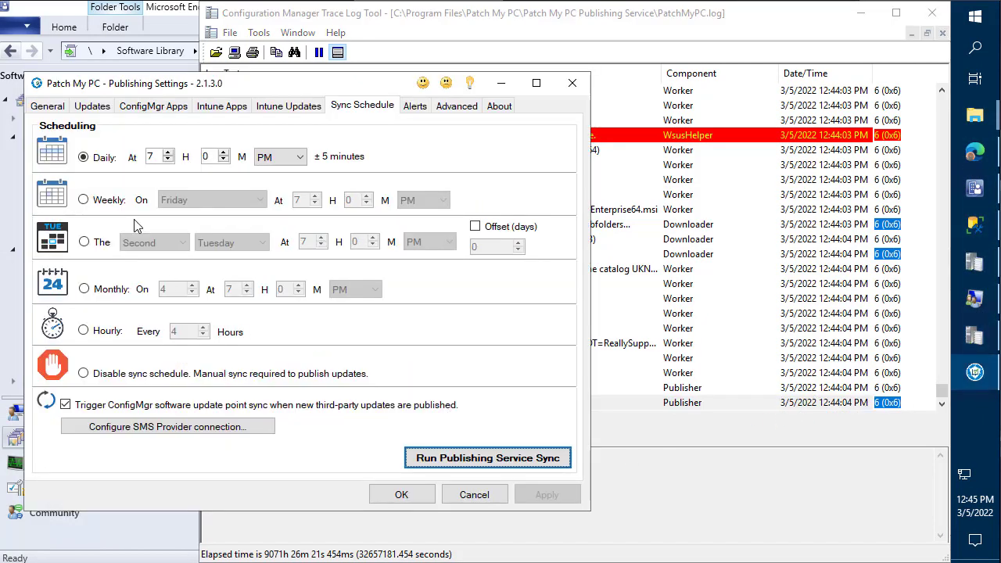
pyautogui.click(48, 106)
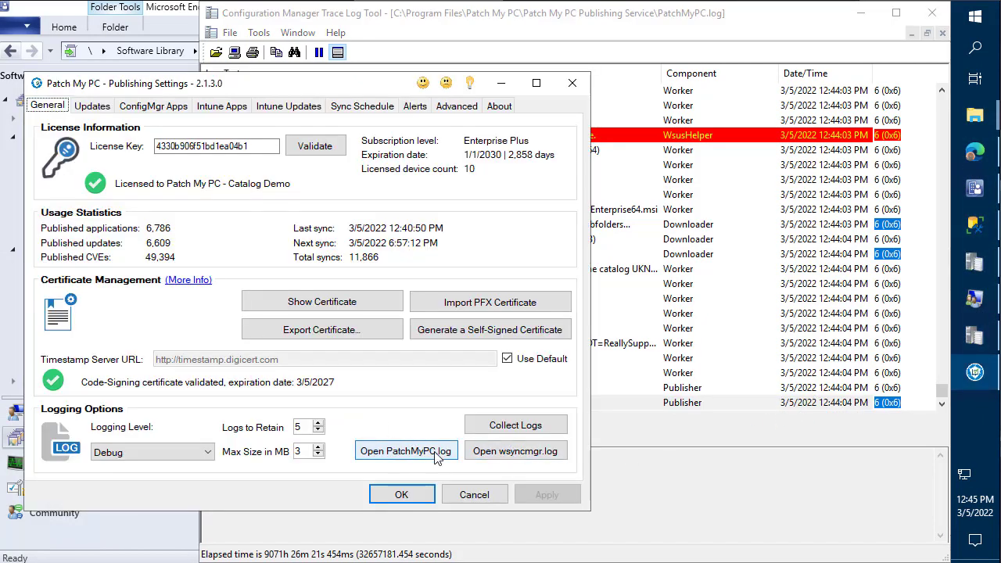
pyautogui.click(410, 450)
pyautogui.moveTo(515, 55); pyautogui.dragTo(0, 157)
pyautogui.click(169, 514)
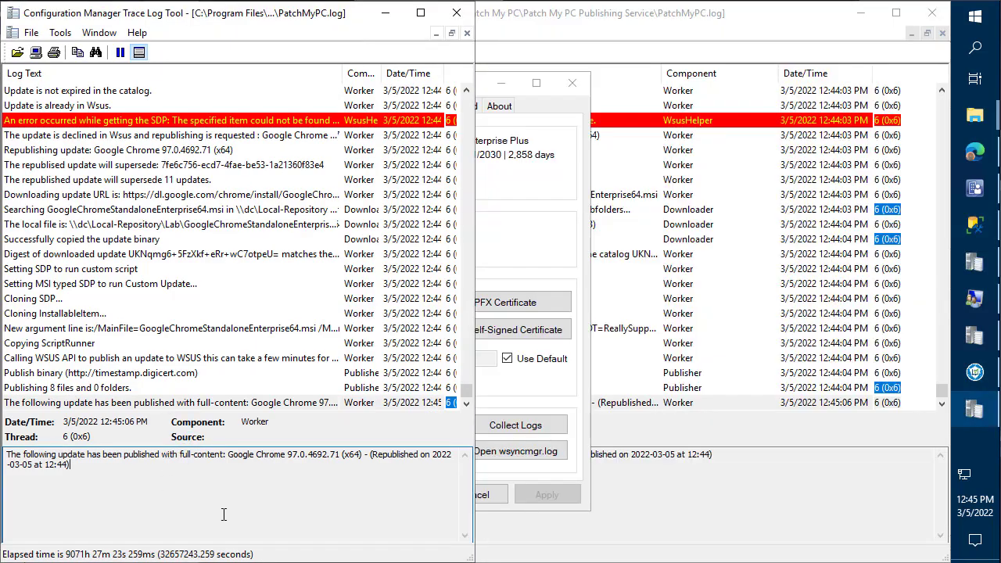
pyautogui.click(517, 451)
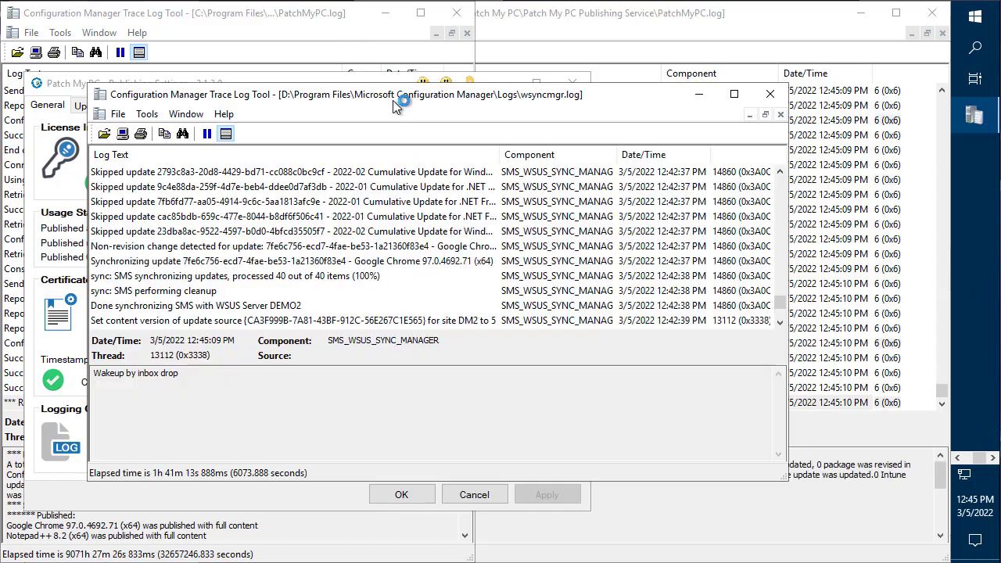
pyautogui.moveTo(393, 100); pyautogui.dragTo(0, 109)
pyautogui.click(320, 530)
# - Close PatchMyPC.log, maximize wsyncmgr.log, and locate the republished Google Chrome sync entry
pyautogui.click(596, 475)
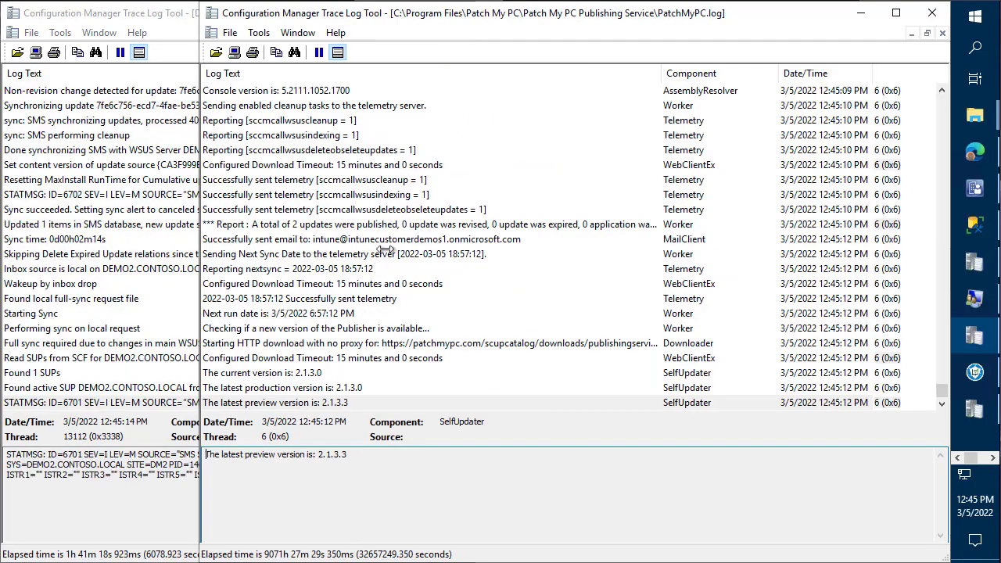
pyautogui.click(932, 13)
pyautogui.doubleClick(414, 10)
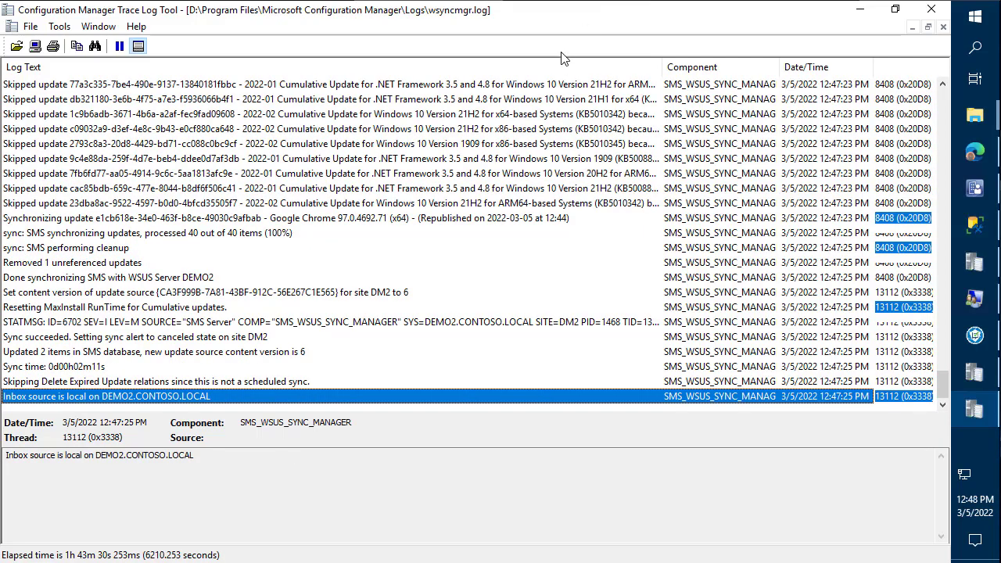
pyautogui.click(491, 211)
pyautogui.press('Down')
pyautogui.press('Down')
pyautogui.press('Up')
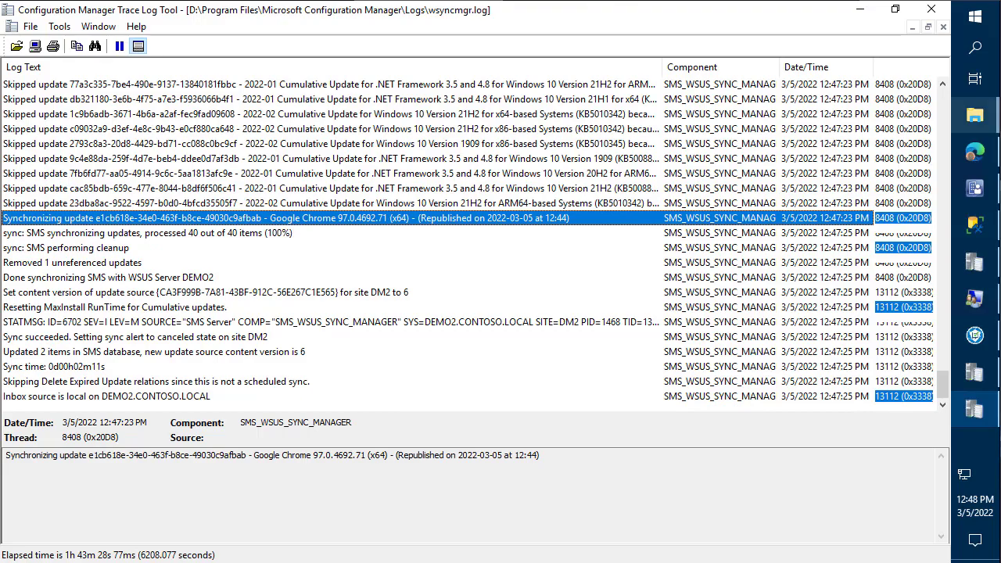
# - Refresh the All Software Updates list in the Configuration Manager console
pyautogui.click(975, 187)
pyautogui.click(378, 154)
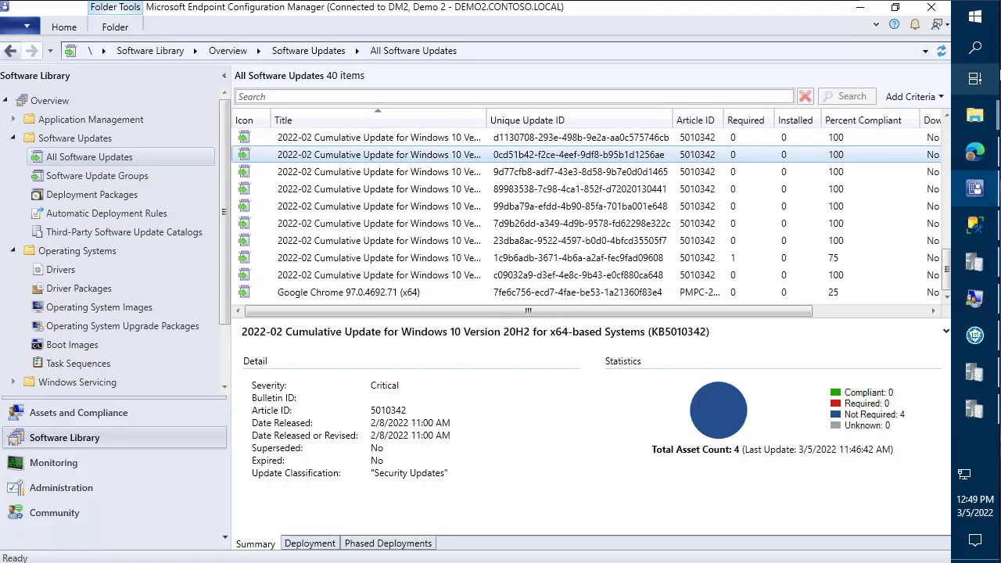
pyautogui.click(941, 50)
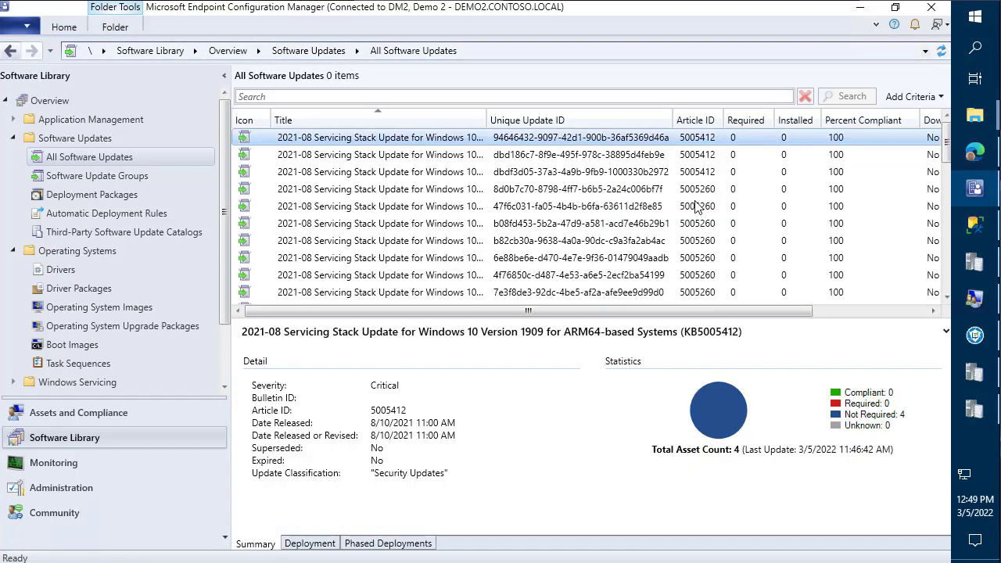
pyautogui.scroll(-10, 548, 235)
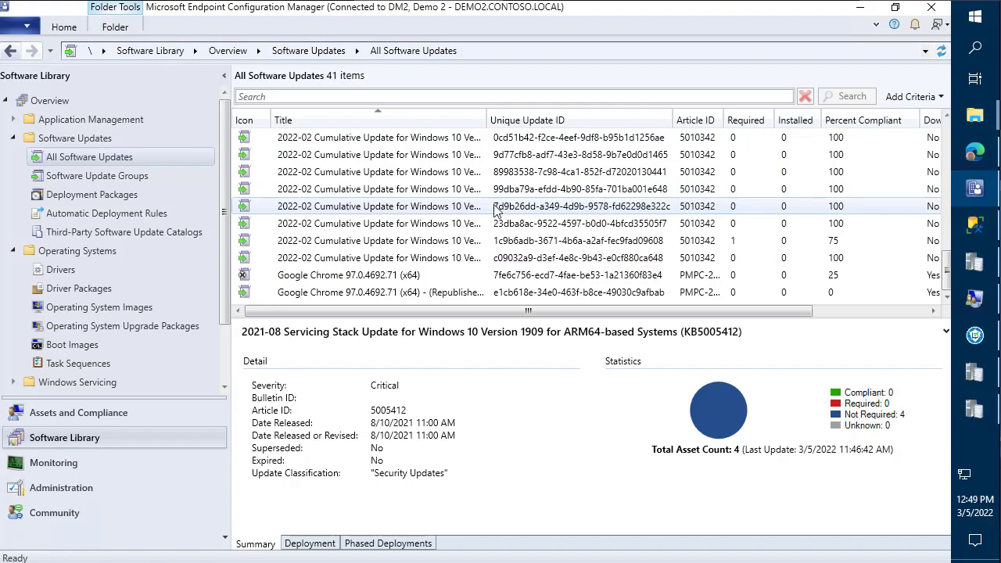
# - Compare the original and Republished Google Chrome 97.0.4692.71 (x64) updates, widening the Title column
pyautogui.click(404, 280)
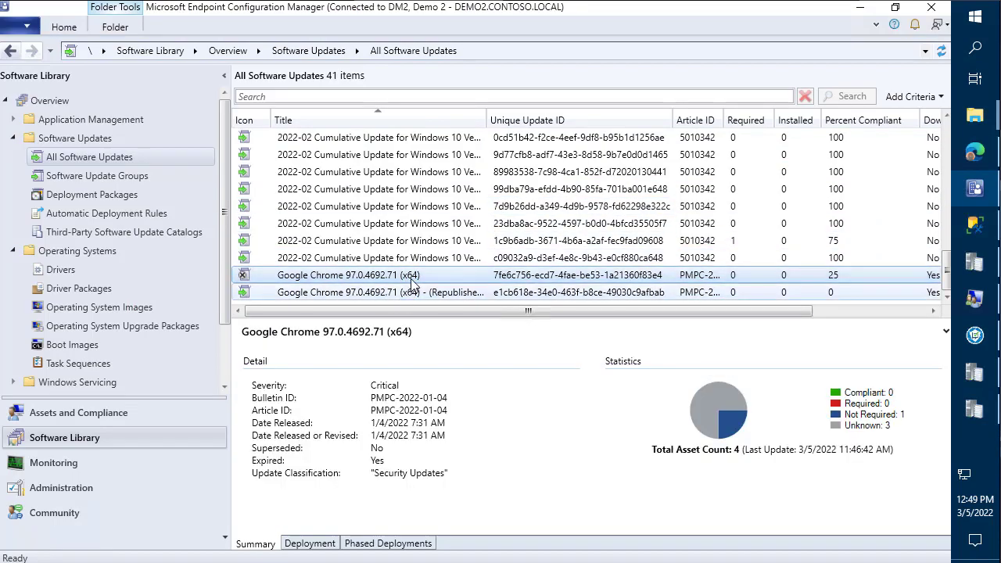
pyautogui.click(433, 293)
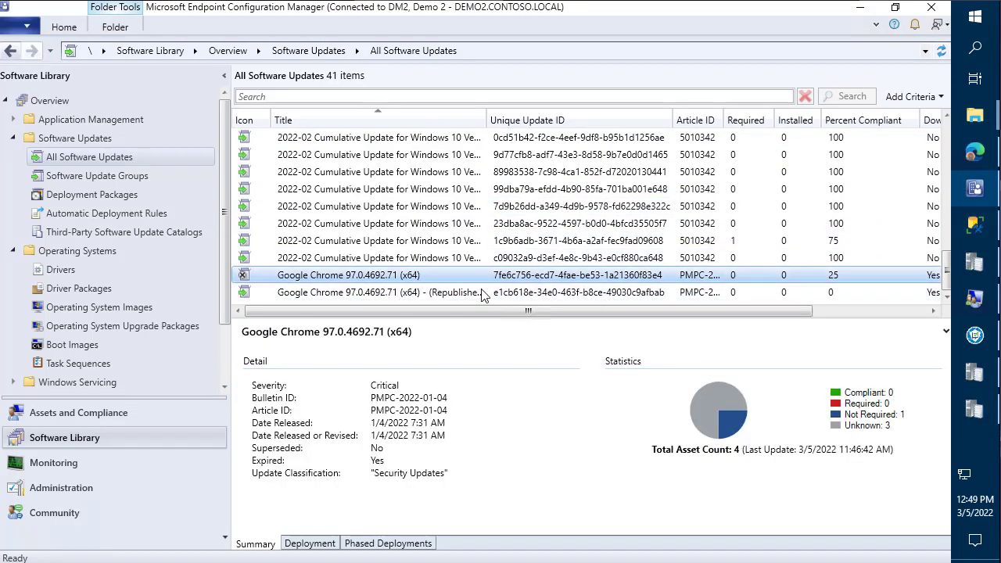
pyautogui.moveTo(487, 119); pyautogui.dragTo(548, 120)
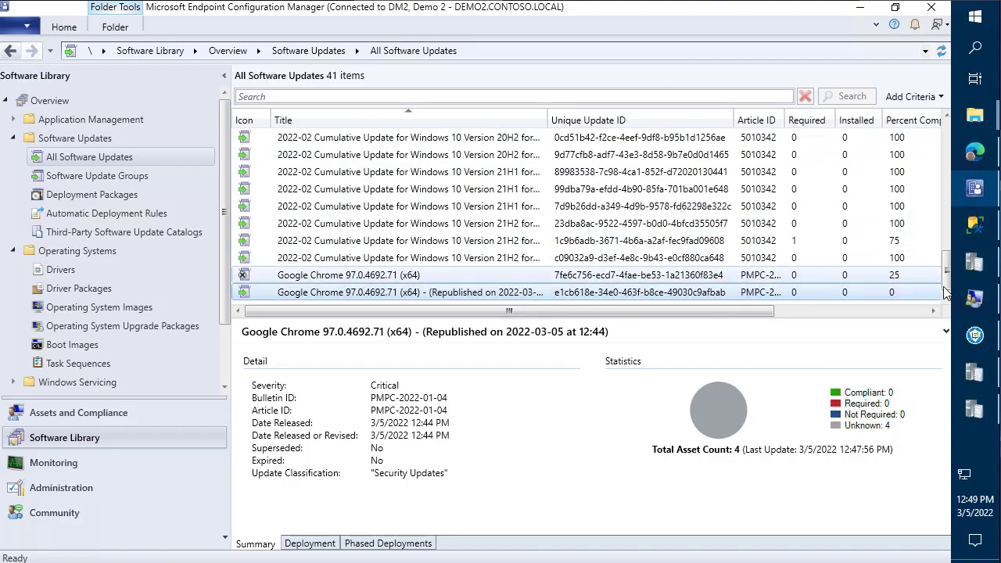
pyautogui.click(978, 337)
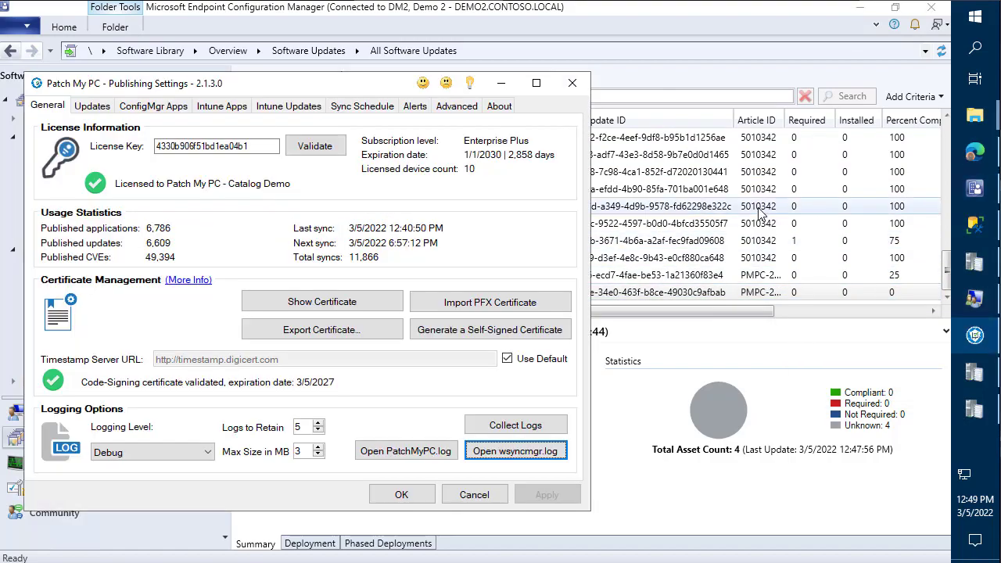
# - Review the 'Do not append republished updates with a republished datetime' option, then close Patch My PC settings
pyautogui.click(92, 106)
pyautogui.click(327, 127)
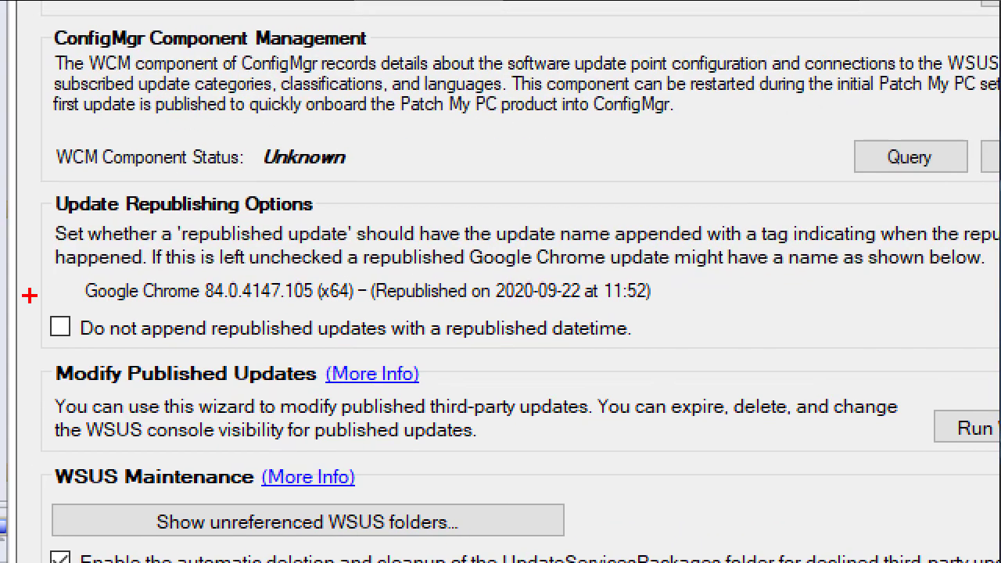
pyautogui.moveTo(30, 296)
pyautogui.mouseDown()
pyautogui.moveTo(629, 335)
pyautogui.moveTo(645, 354)
pyautogui.mouseUp()
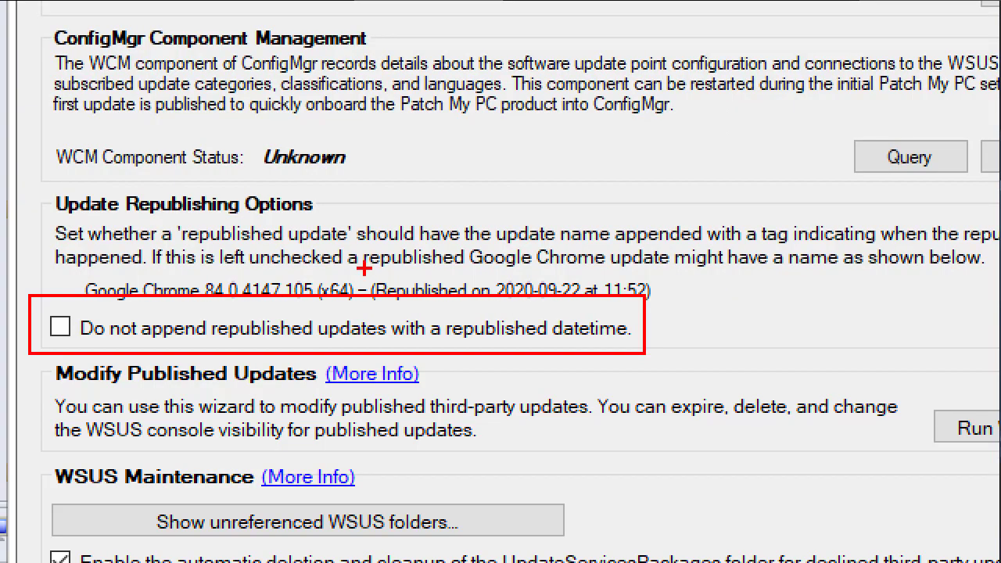
pyautogui.moveTo(414, 277); pyautogui.dragTo(348, 178)
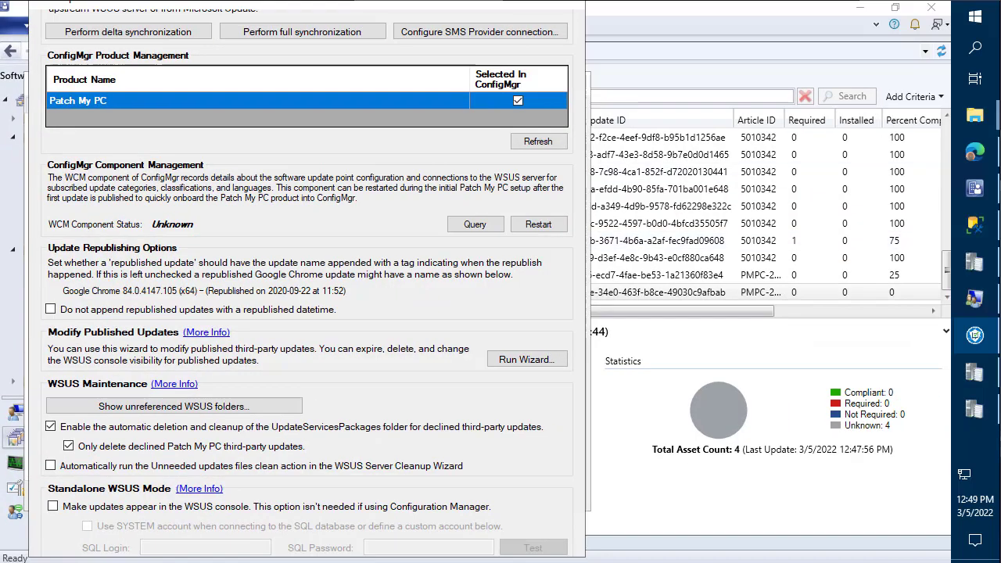
pyautogui.press('Escape')
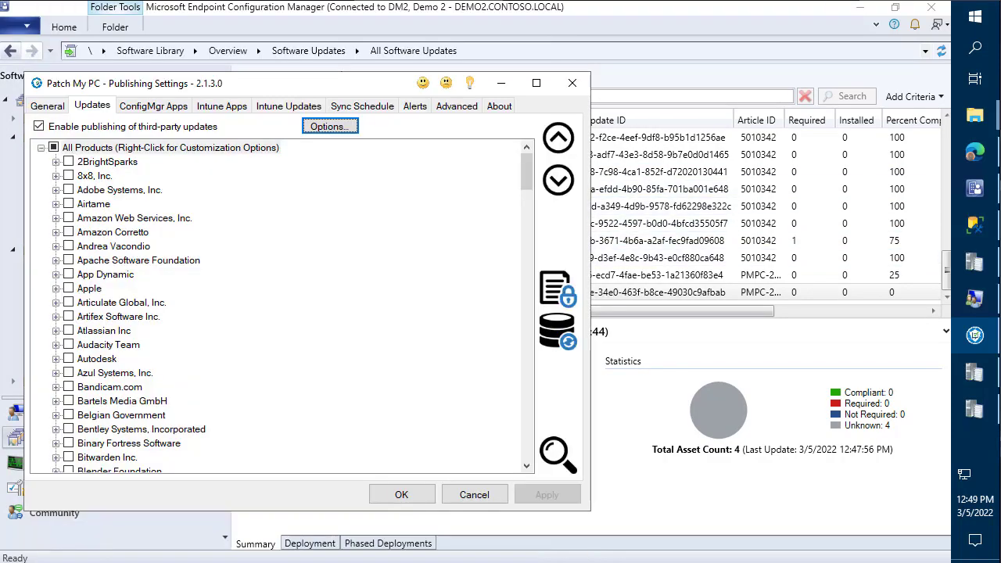
pyautogui.press('Escape')
pyautogui.click(407, 171)
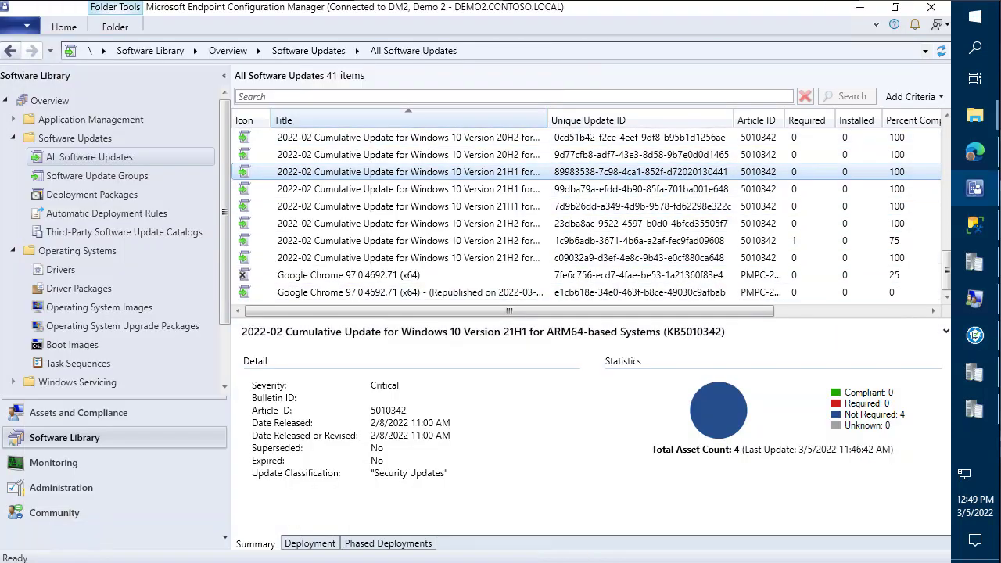
# - Widen the Title column and view the original Chrome, Republished Chrome, and 21H1 x64 cumulative update details
pyautogui.moveTo(547, 119); pyautogui.dragTo(607, 119)
pyautogui.click(352, 137)
pyautogui.click(349, 275)
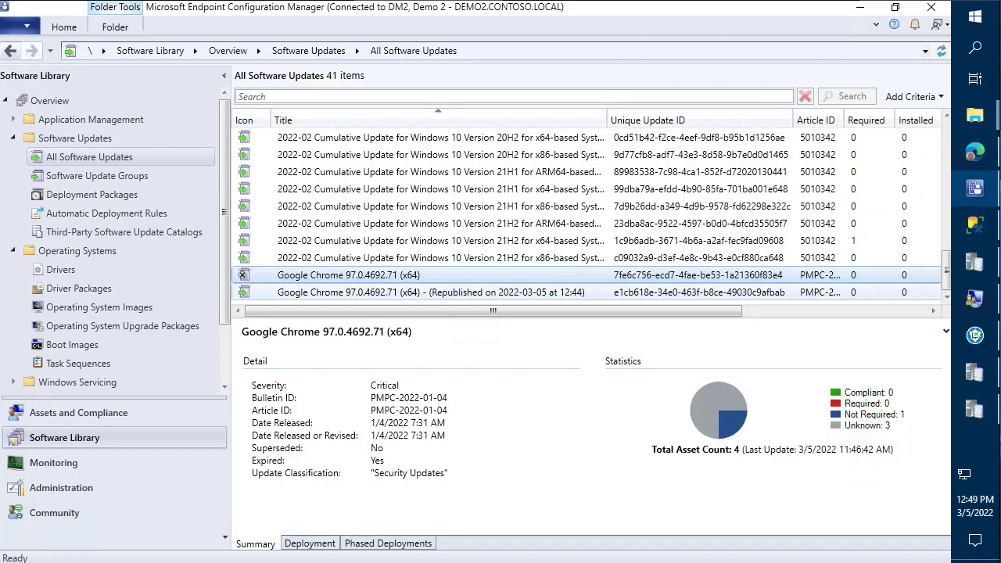
pyautogui.click(352, 292)
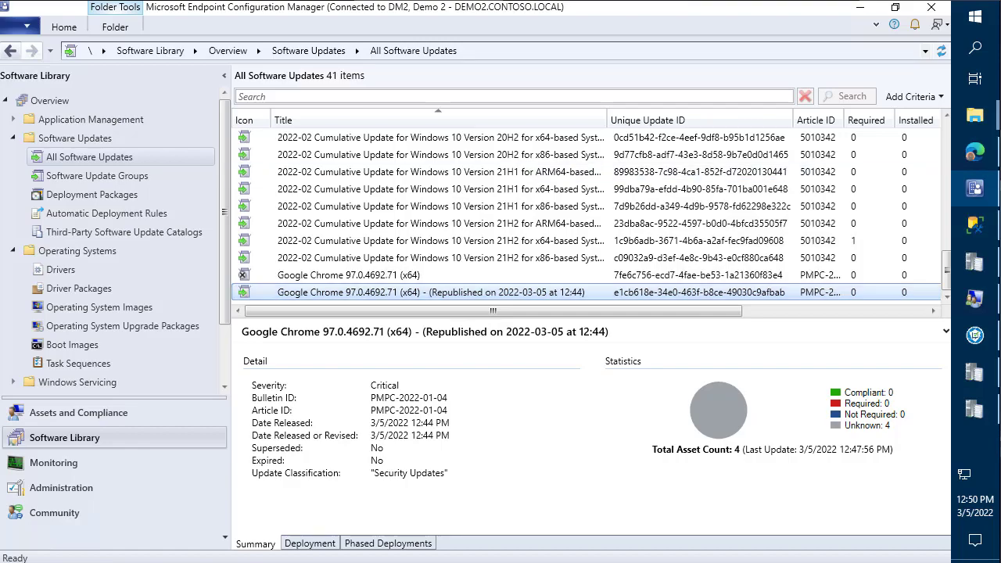
pyautogui.click(559, 193)
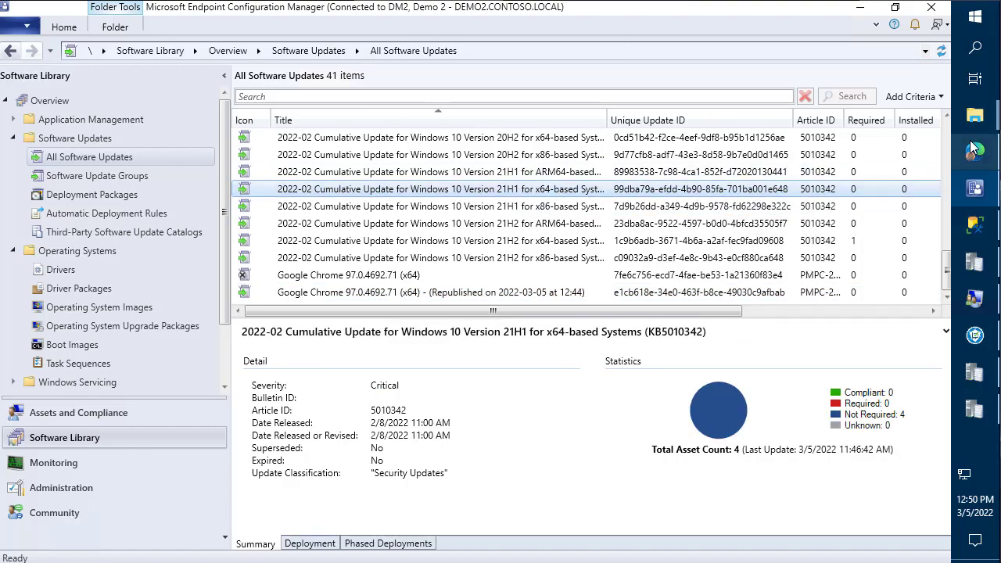
pyautogui.hotkey('alt', 'Tab')
# - Reload and scroll the Remove CAS docs page, then minimize Edge and show the console's Administration Sites list
pyautogui.click(383, 46)
pyautogui.press('End')
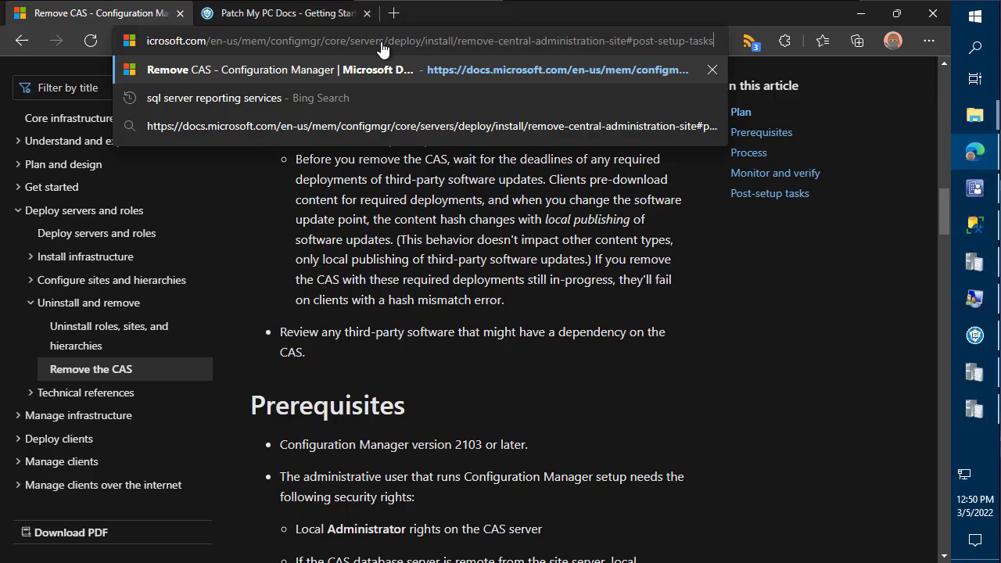
pyautogui.press('Return')
pyautogui.scroll(-20, 398, 223)
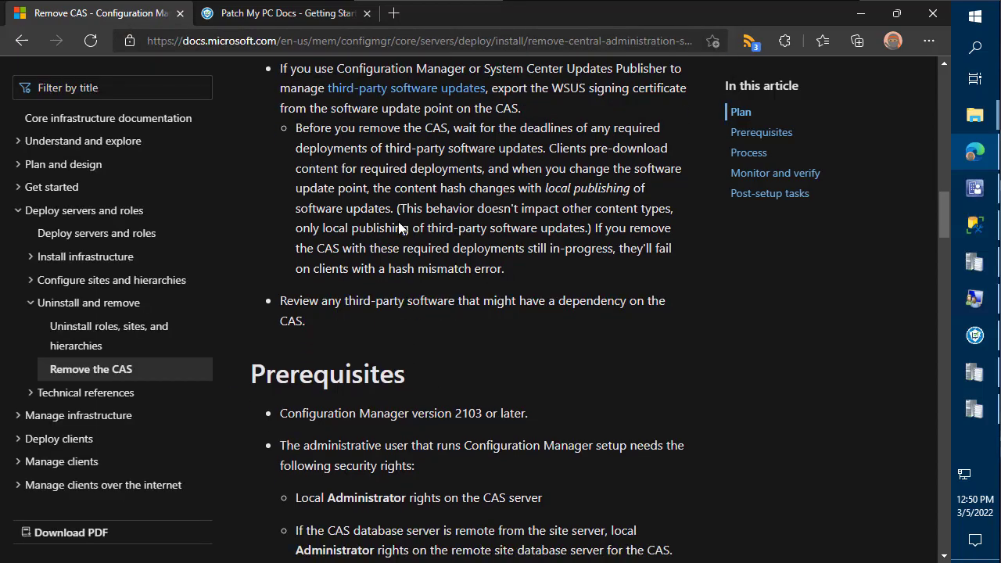
pyautogui.click(861, 13)
pyautogui.click(51, 488)
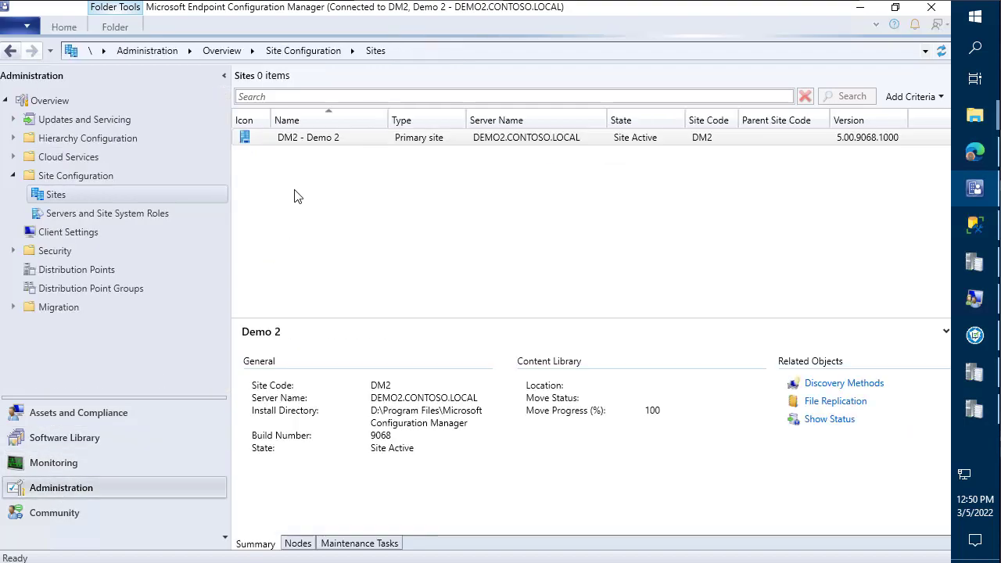
# - Browse Hierarchy Configuration's Boundaries and Boundary Groups, widening the Name column
pyautogui.click(81, 139)
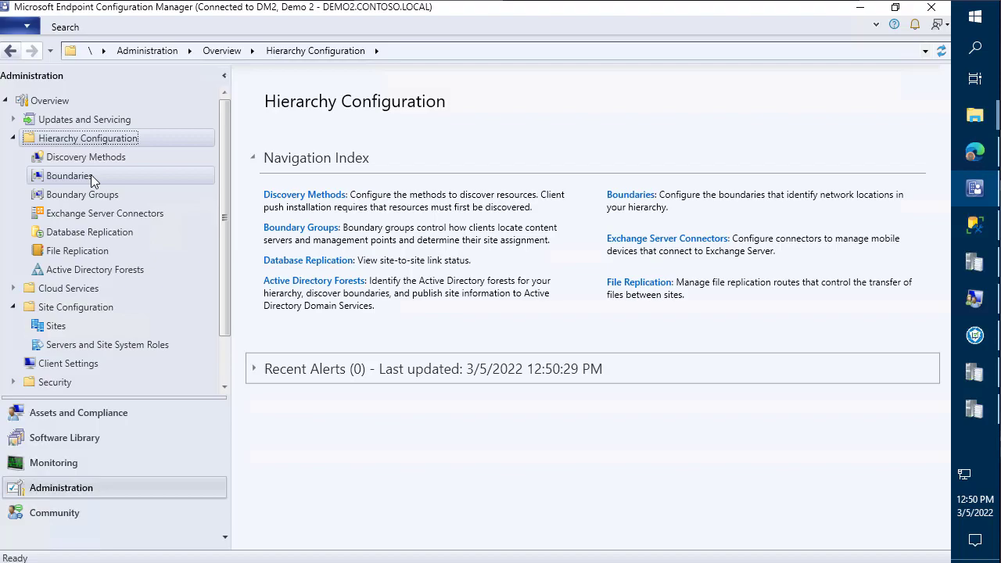
pyautogui.click(90, 178)
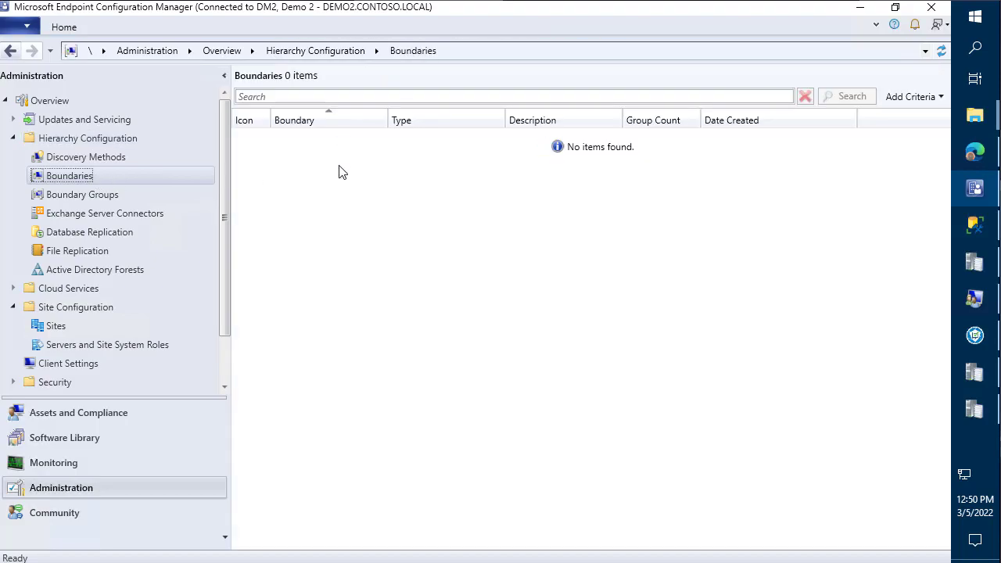
pyautogui.click(124, 192)
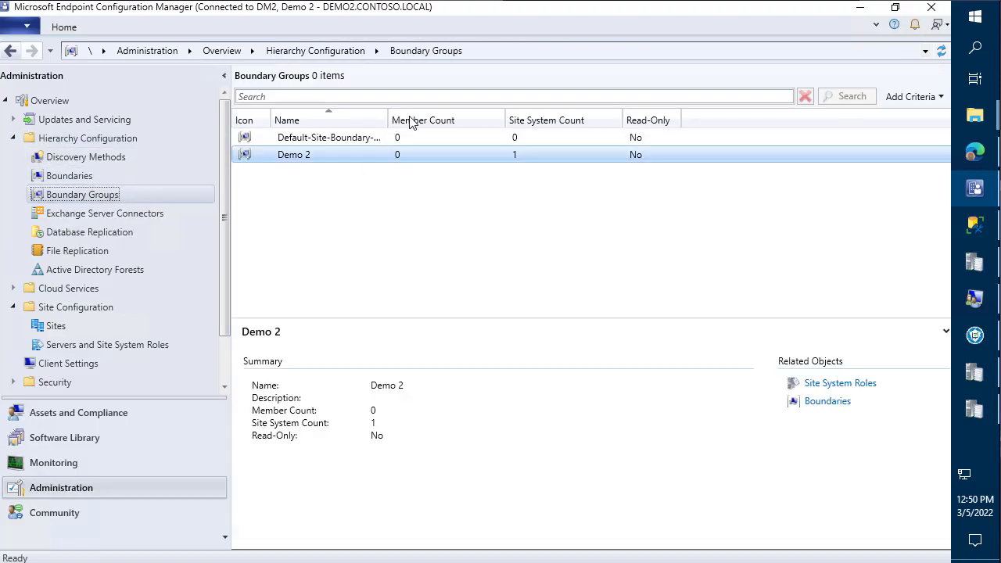
pyautogui.moveTo(388, 121); pyautogui.dragTo(465, 120)
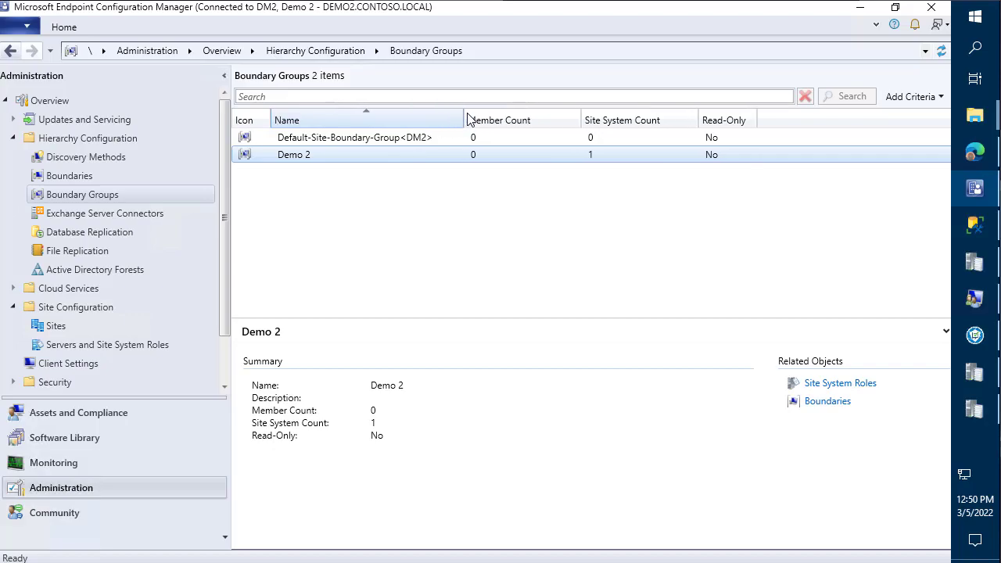
pyautogui.click(72, 178)
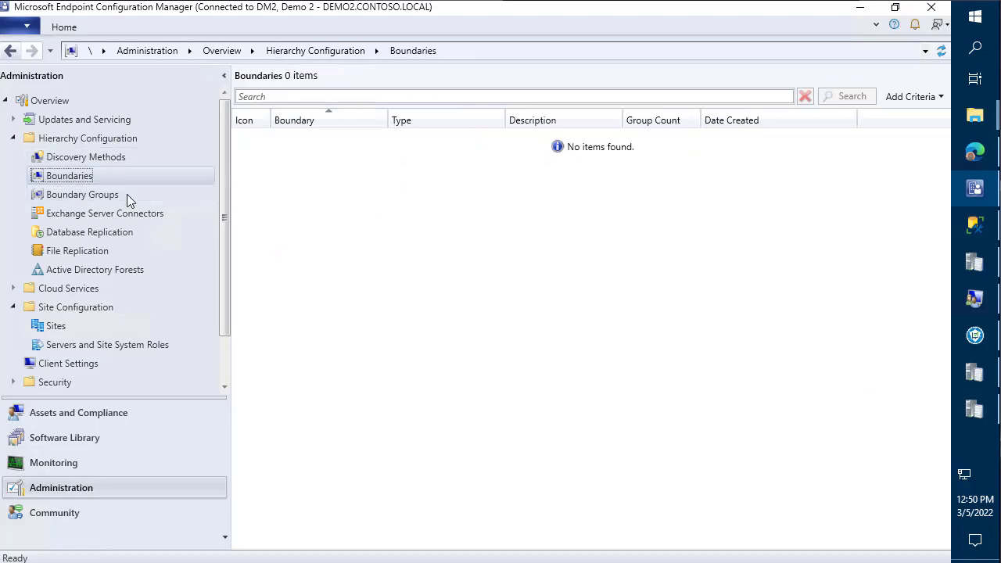
# - Create a new IP address range boundary with description DM2
pyautogui.rightClick(339, 192)
pyautogui.click(287, 201)
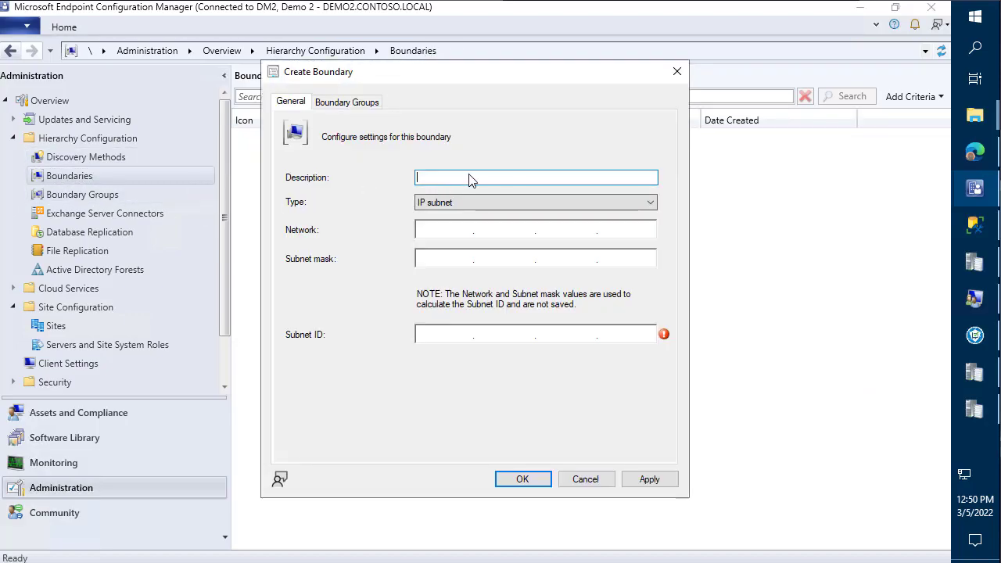
pyautogui.click(461, 203)
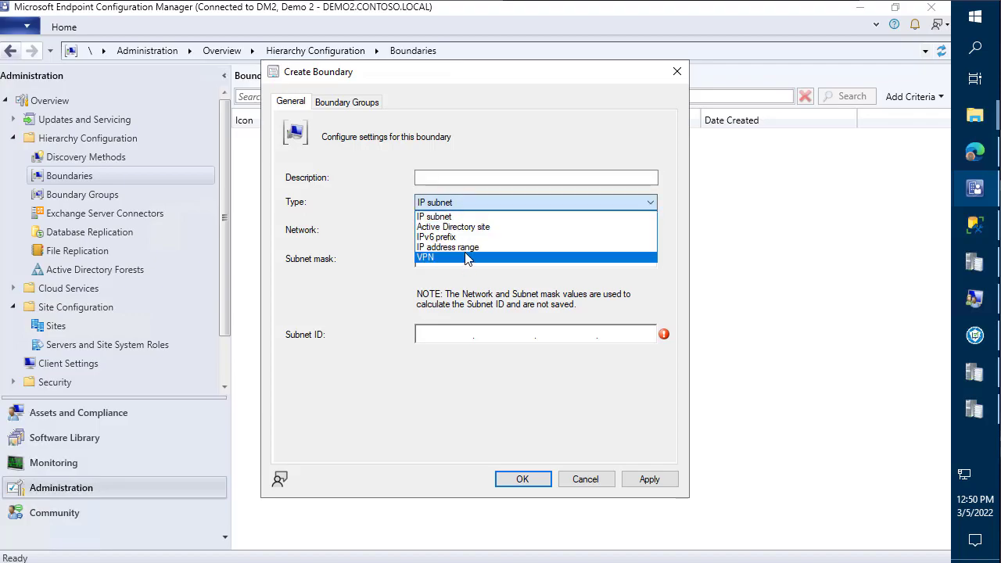
pyautogui.click(468, 247)
pyautogui.click(441, 180)
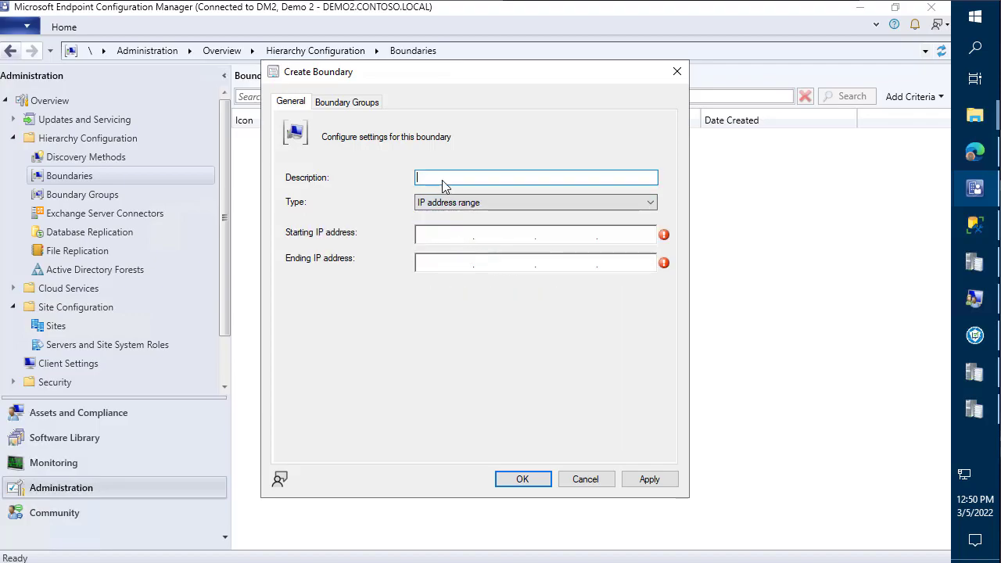
pyautogui.write('D')
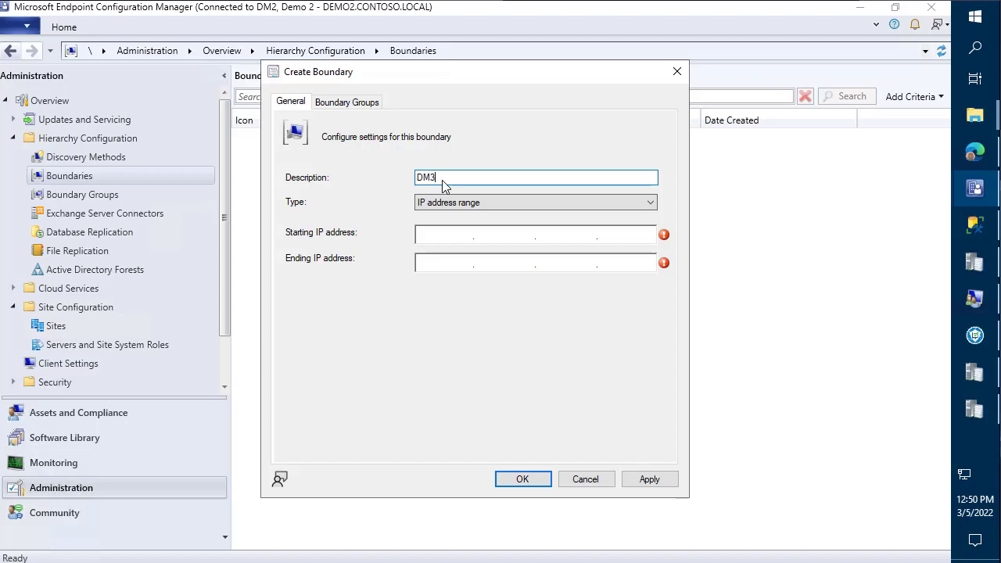
pyautogui.write('M2')
# - Enter the boundary range 192.168.1.1 to 192.168.1.255
pyautogui.click(438, 237)
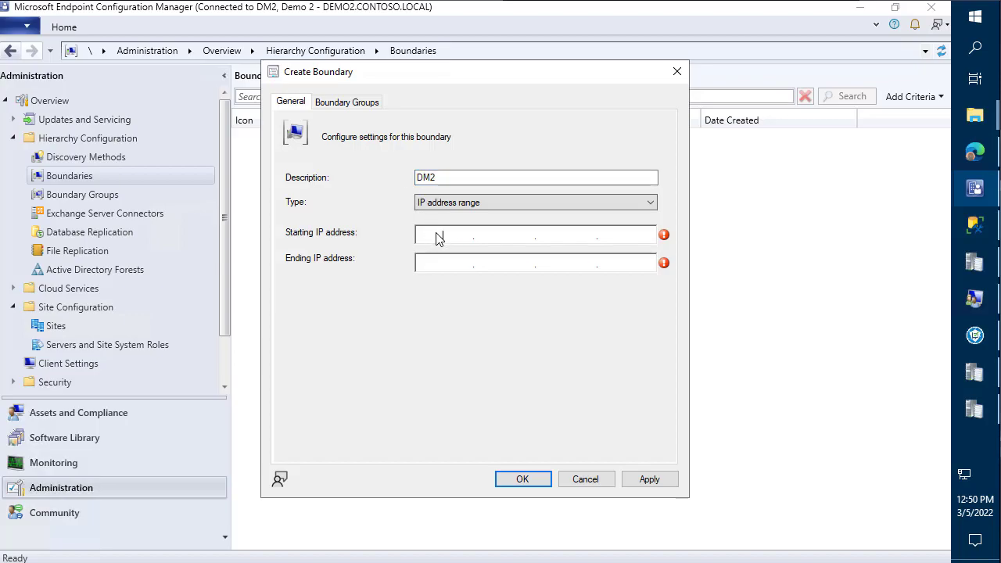
pyautogui.write('192.168.101.')
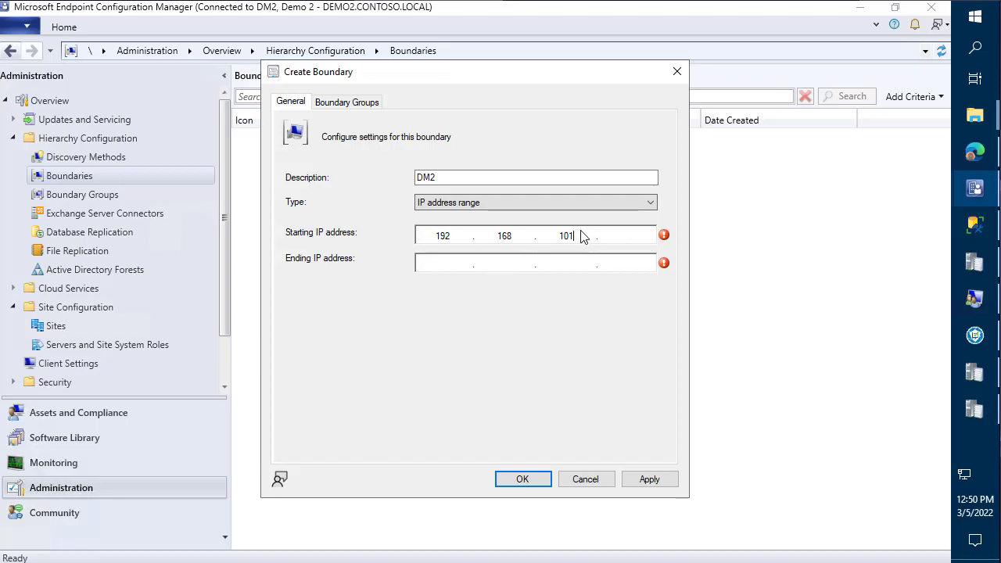
pyautogui.press('BackSpace')
pyautogui.press('BackSpace')
pyautogui.write('1')
pyautogui.press('Tab')
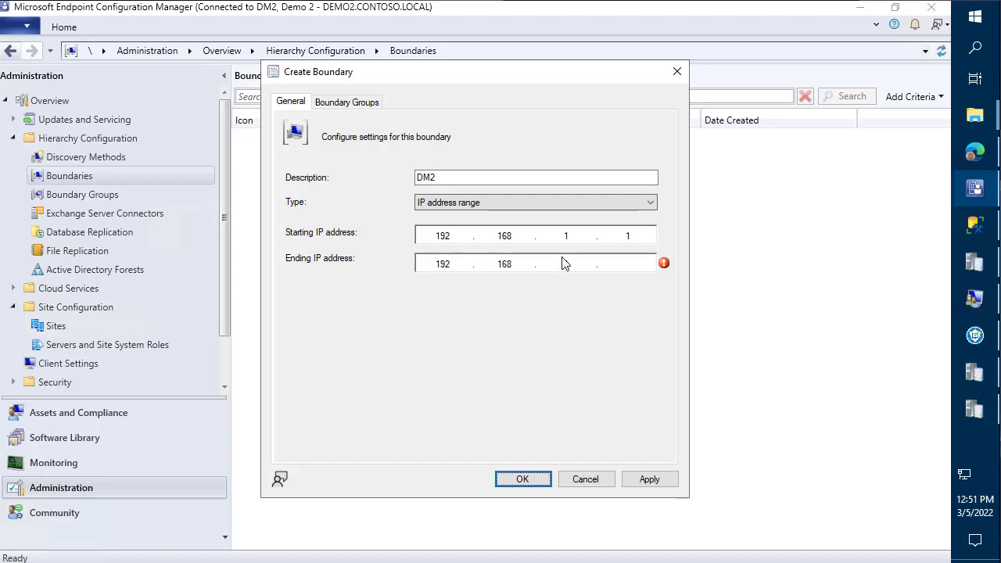
pyautogui.click(637, 269)
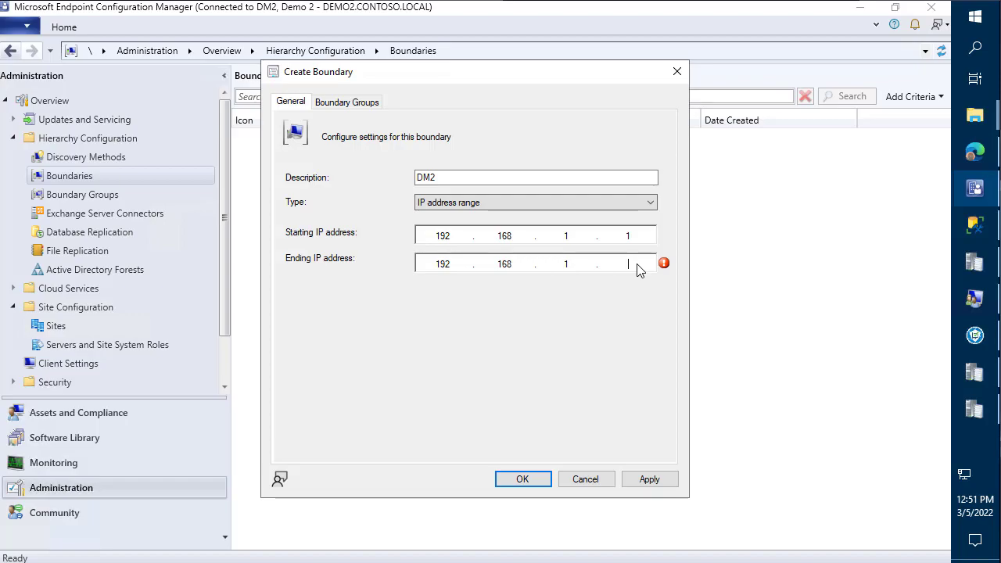
pyautogui.write('255')
# - Save the DM2 boundary, keeping IP address range as its type, and finish creation
pyautogui.click(654, 480)
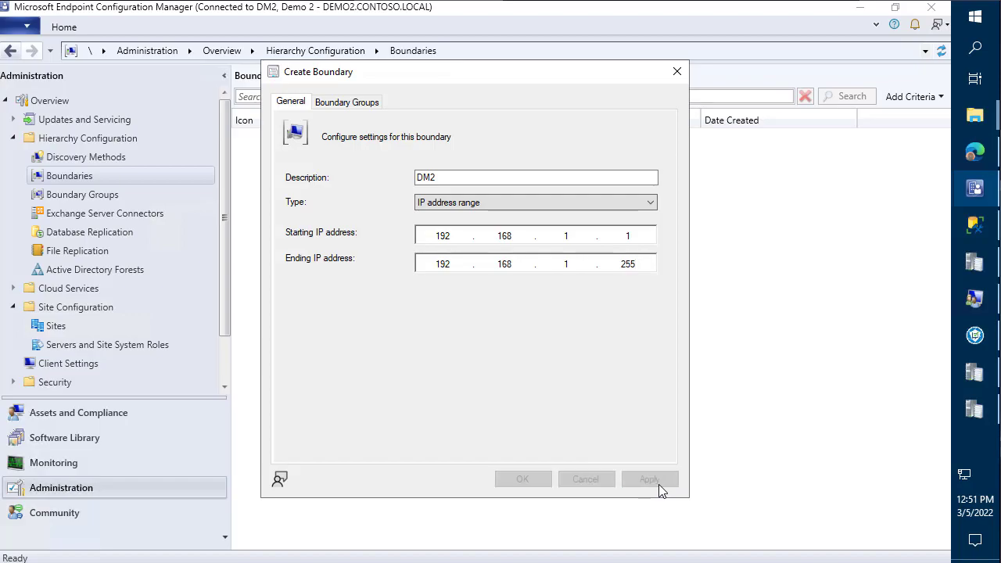
pyautogui.click(559, 205)
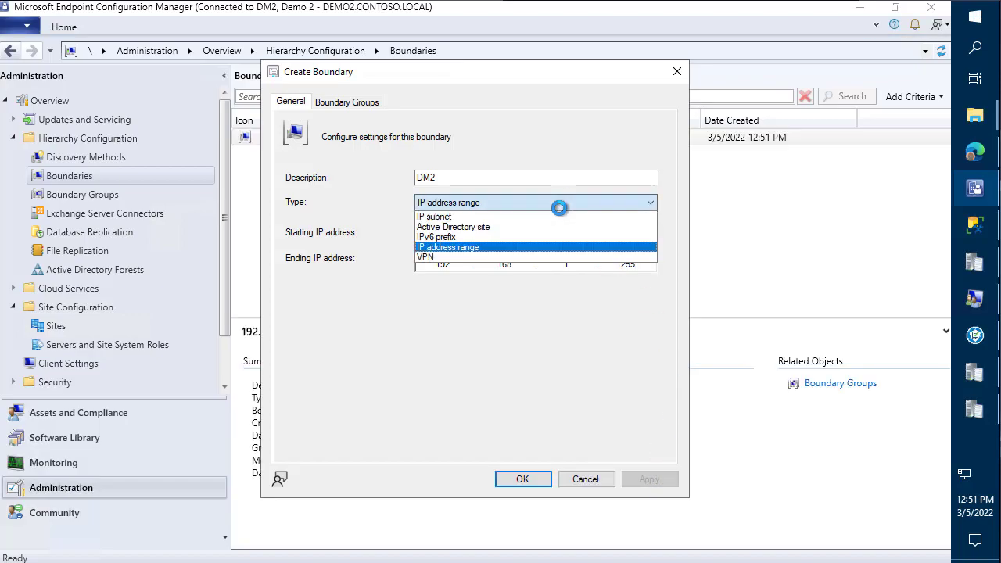
pyautogui.click(476, 246)
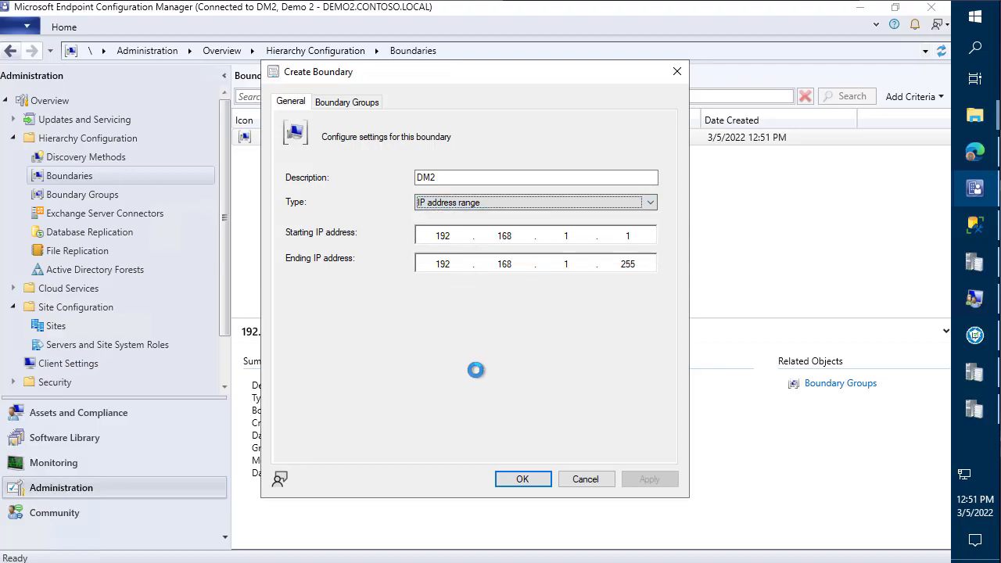
pyautogui.click(537, 479)
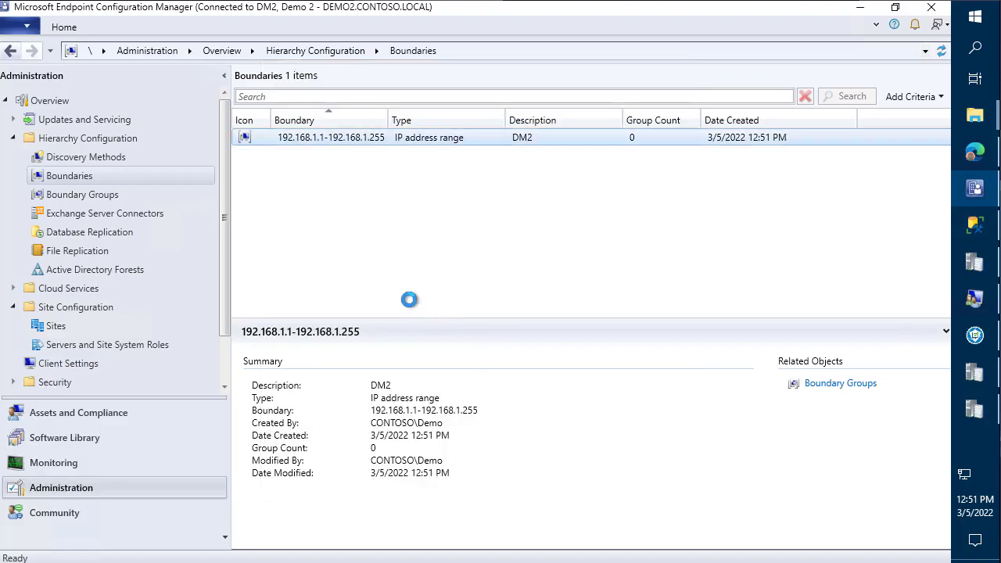
pyautogui.click(100, 195)
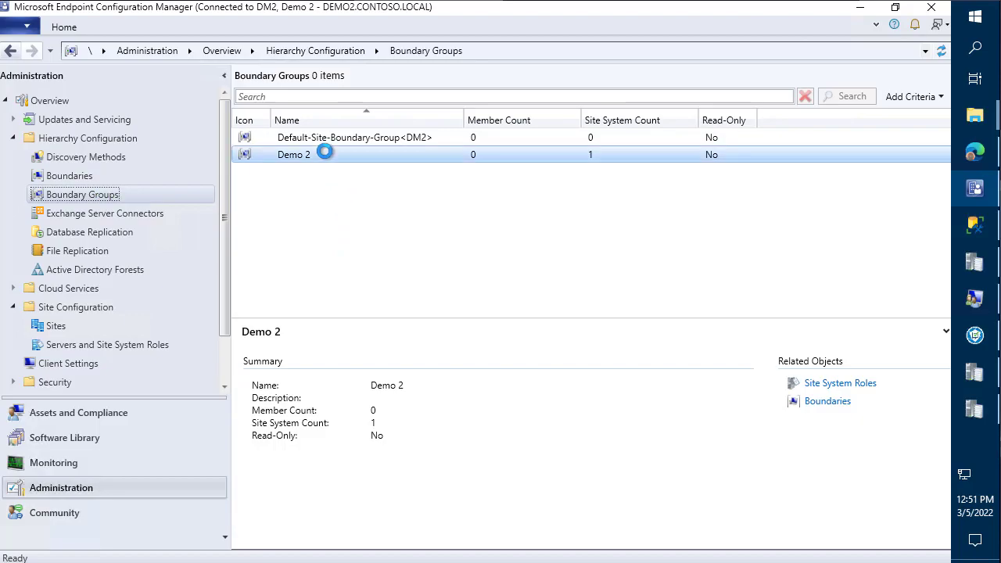
# - Add the DM2 boundary (192.168.1.1-192.168.1.255) to Demo 2's members and apply the change
pyautogui.rightClick(329, 153)
pyautogui.click(268, 245)
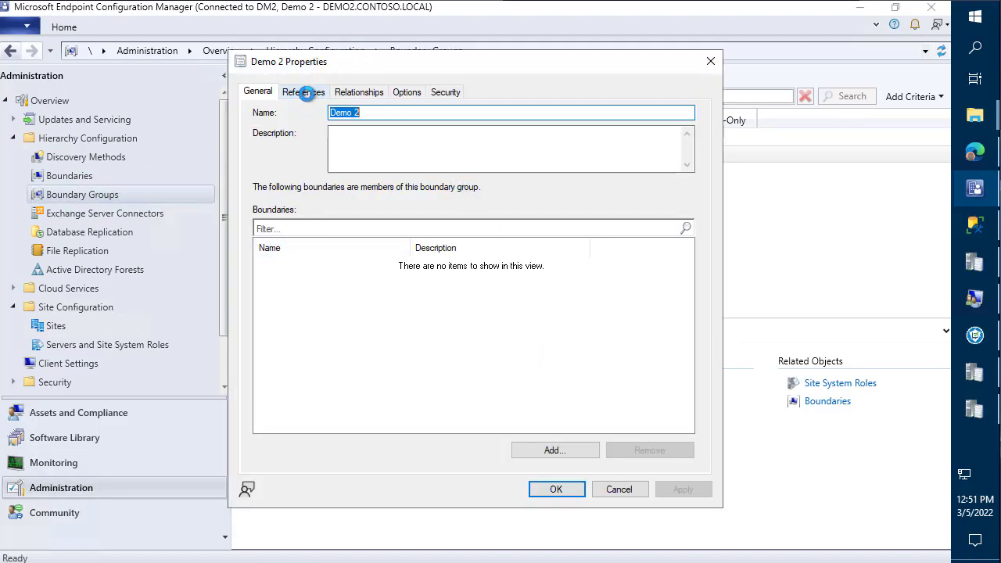
pyautogui.click(306, 93)
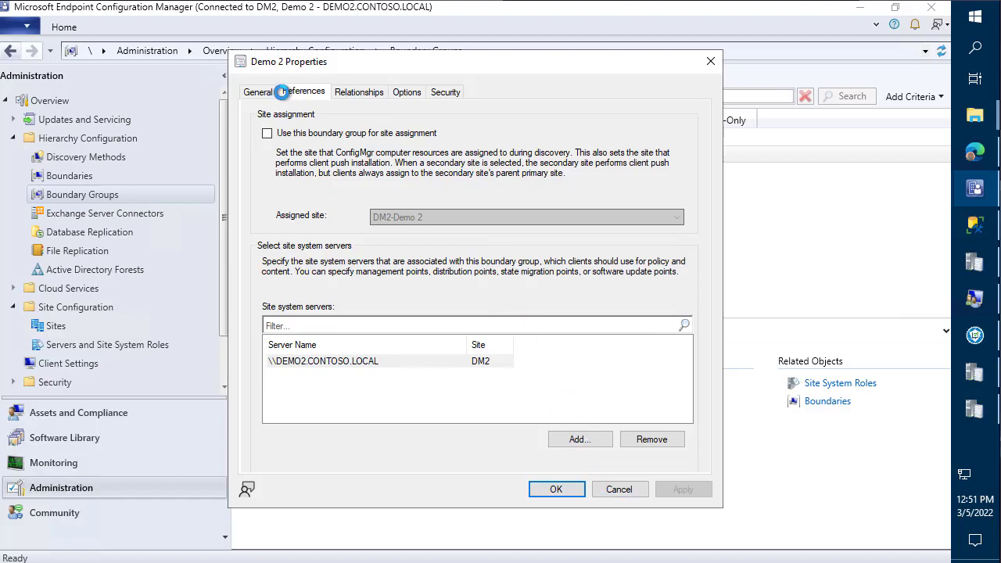
pyautogui.click(272, 92)
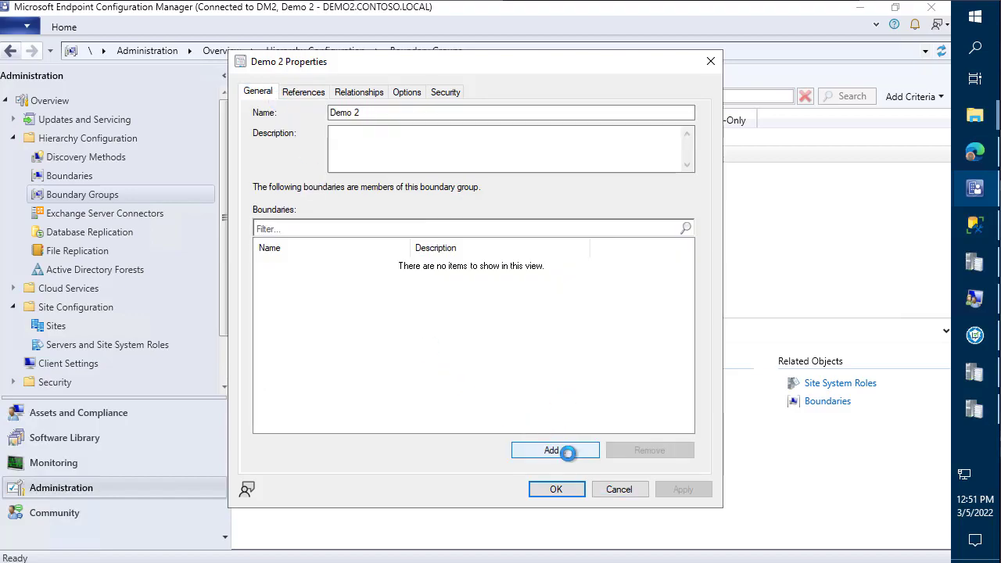
pyautogui.click(575, 450)
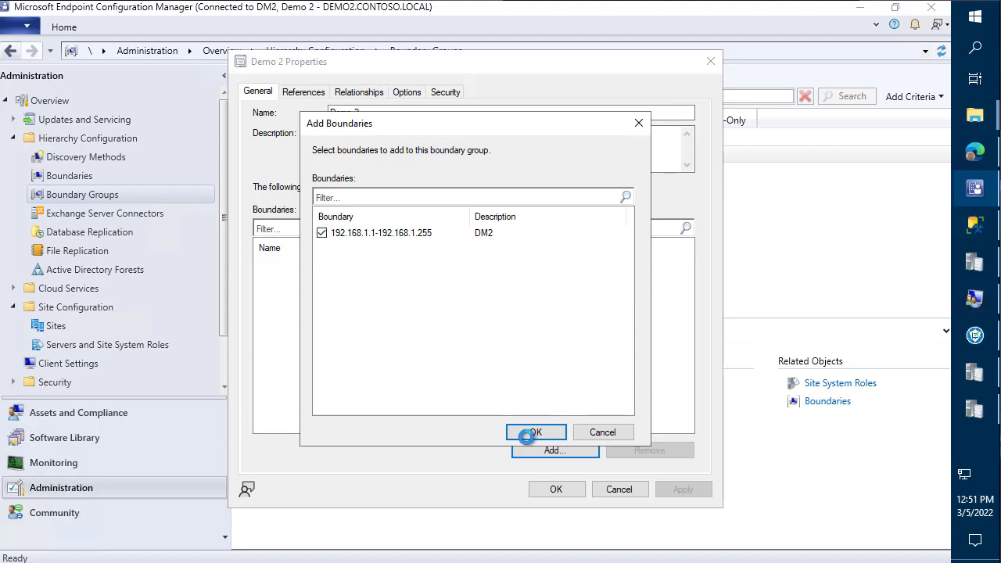
pyautogui.click(528, 427)
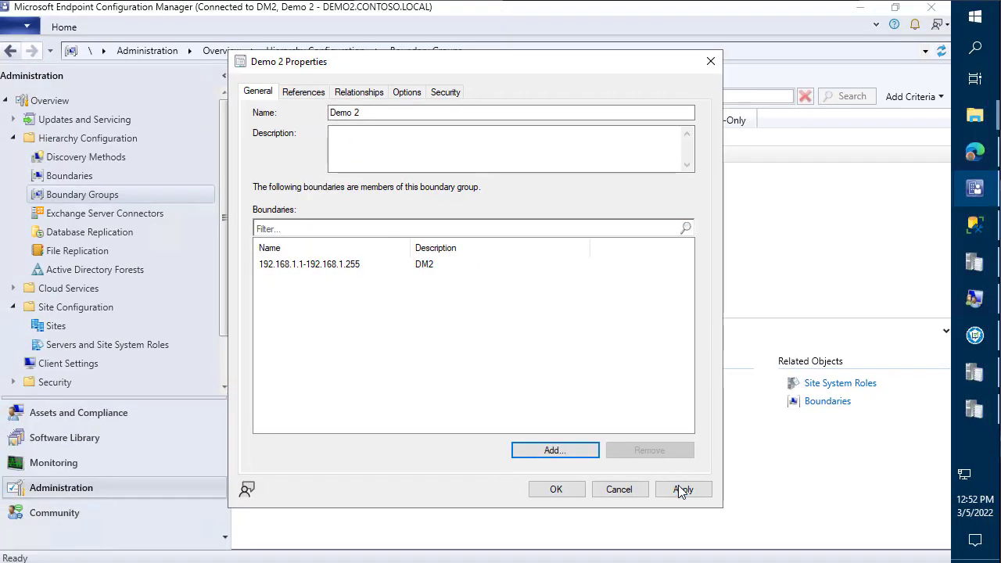
pyautogui.click(678, 488)
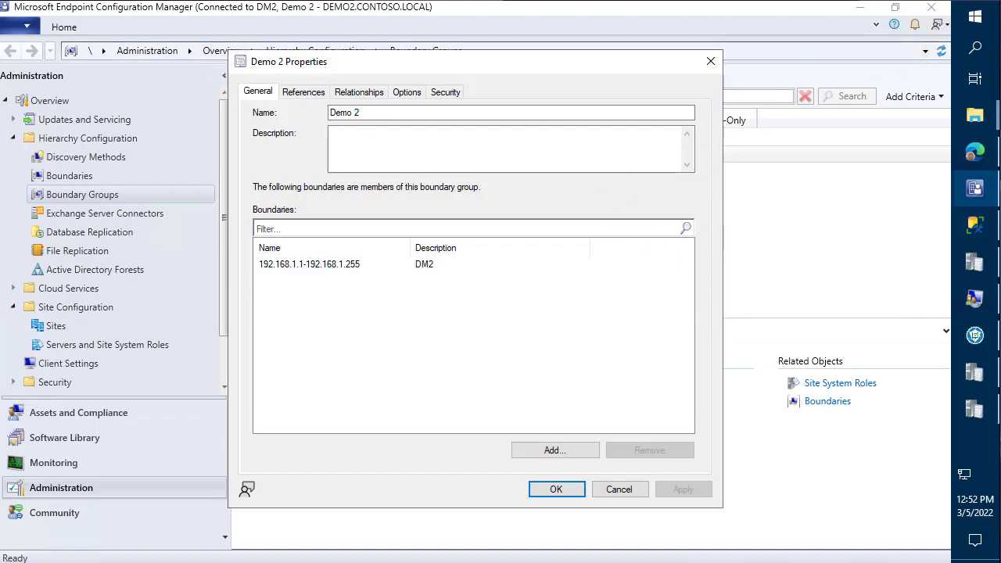
pyautogui.press('Return')
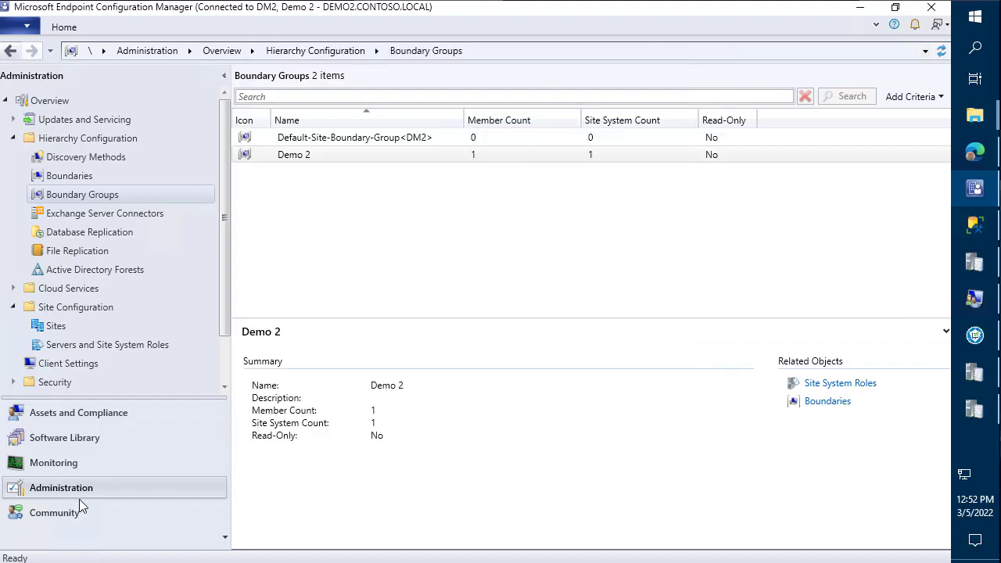